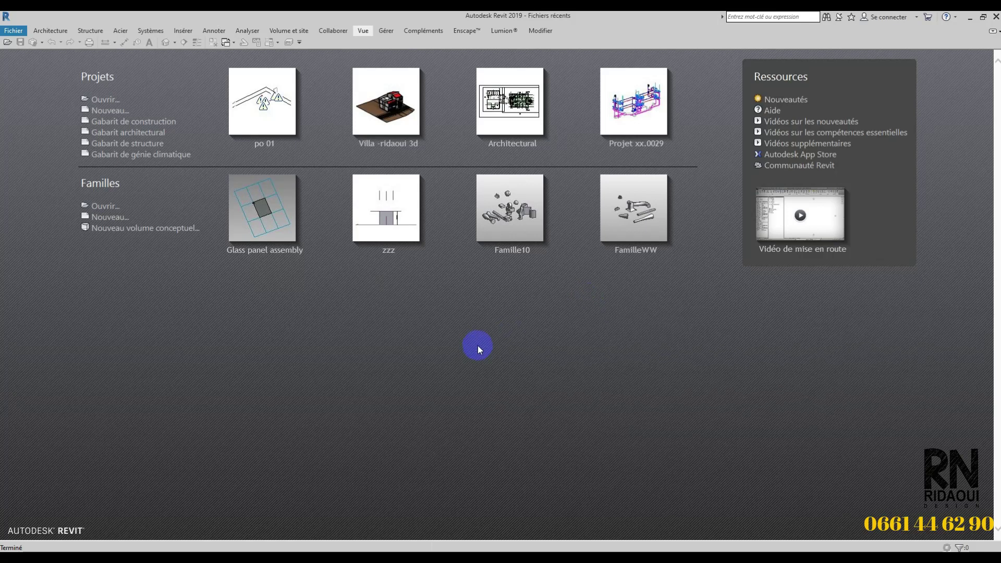
- Switch to AutoCAD and examine the section, facade and floor plans of the R+02 CASA drawing
key(alt+Tab)
scroll(493, 270, up, 3)
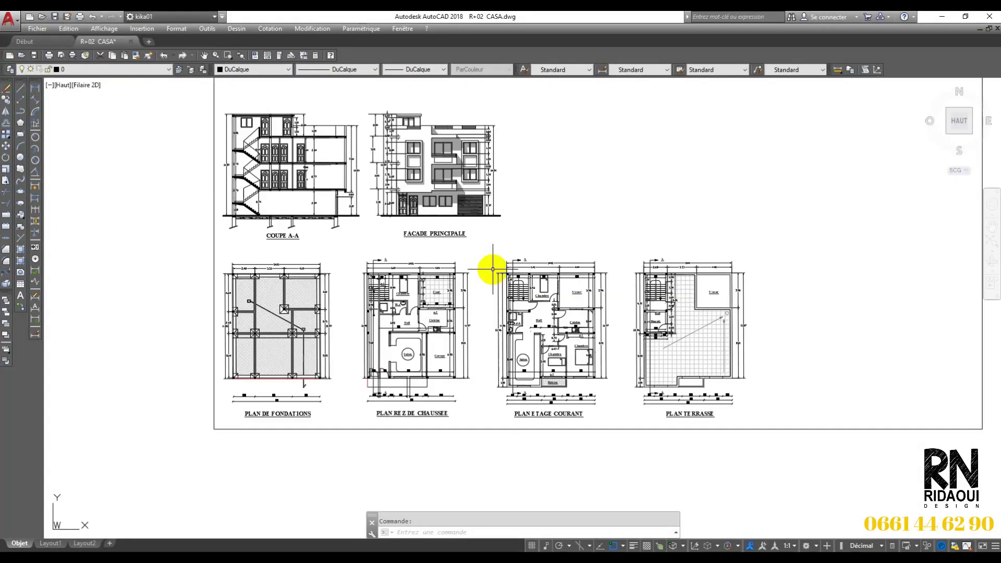
middle_drag(492, 270, 516, 265)
mouse_move(517, 266)
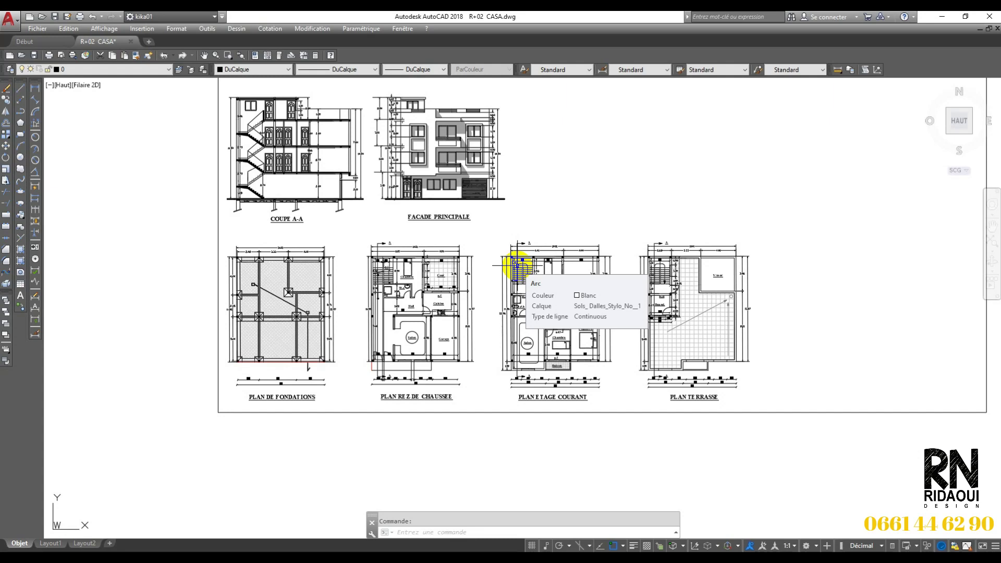
middle_drag(380, 270, 387, 284)
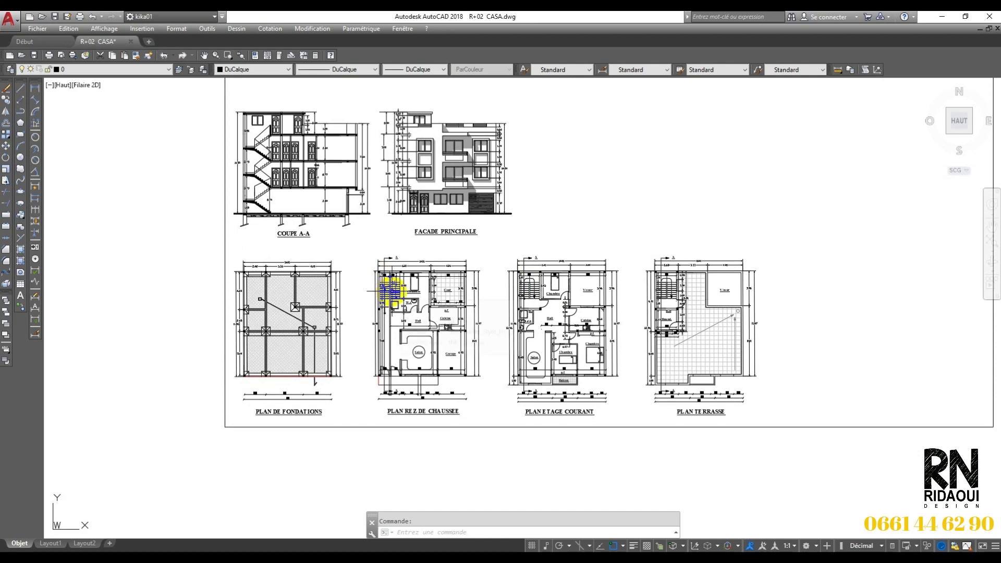
mouse_move(391, 292)
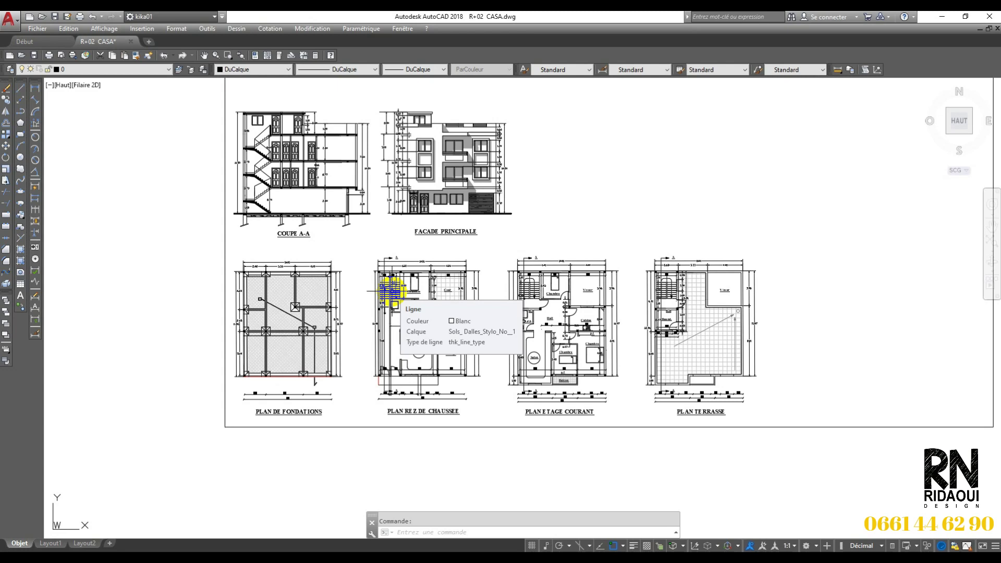
click(400, 298)
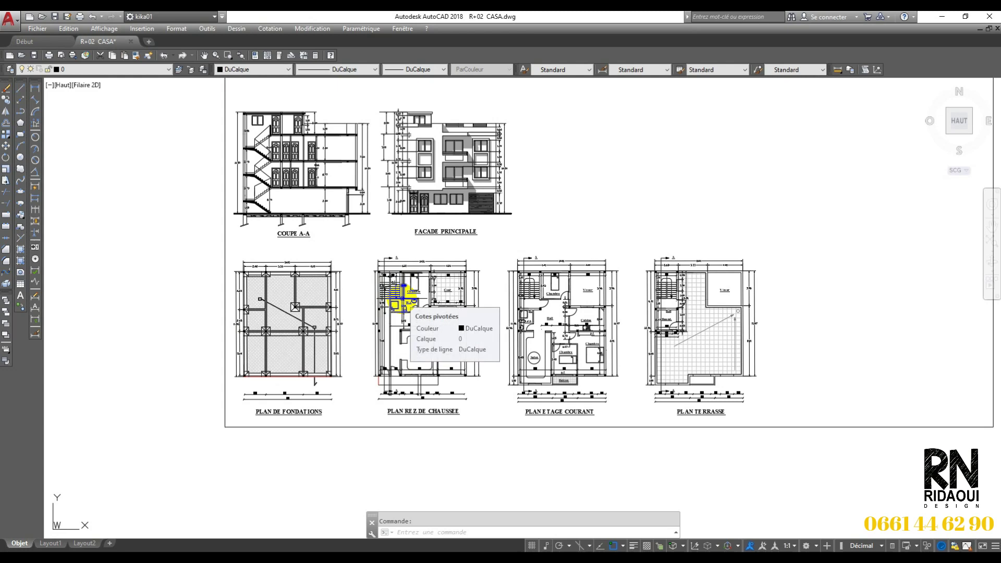
key(Escape)
middle_drag(541, 303, 537, 302)
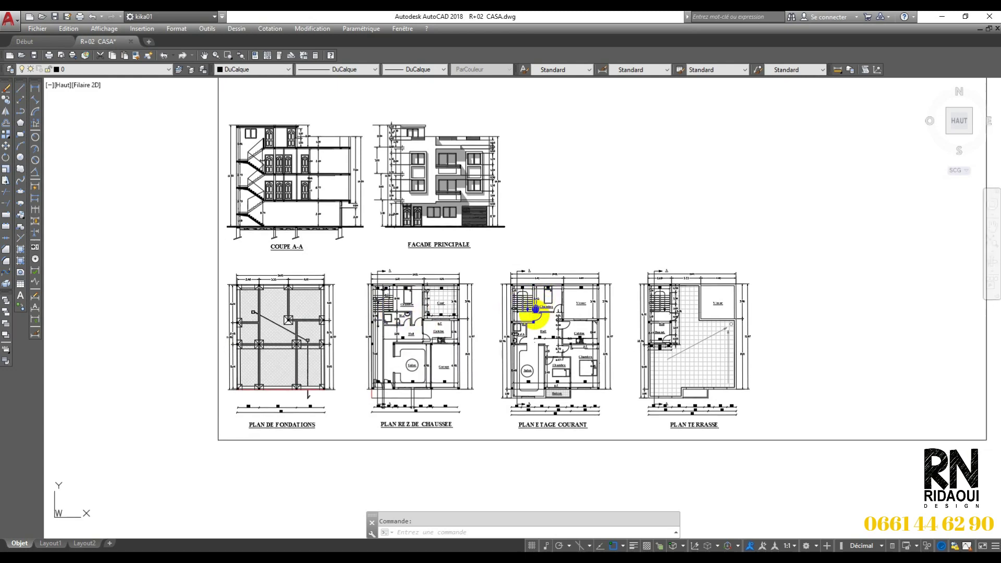
scroll(469, 369, up, 6)
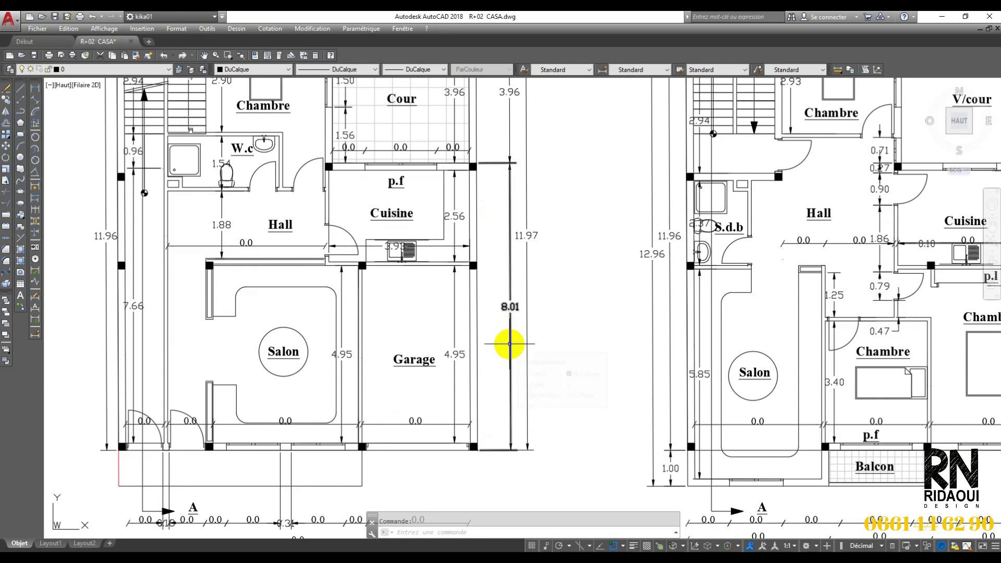
scroll(449, 281, down, 5)
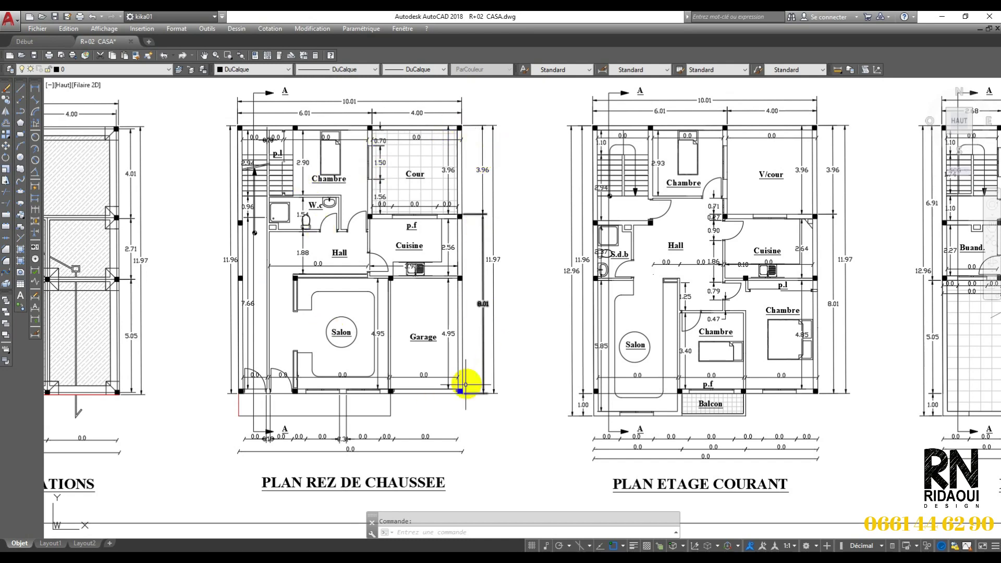
middle_drag(474, 375, 498, 340)
scroll(497, 340, down, 4)
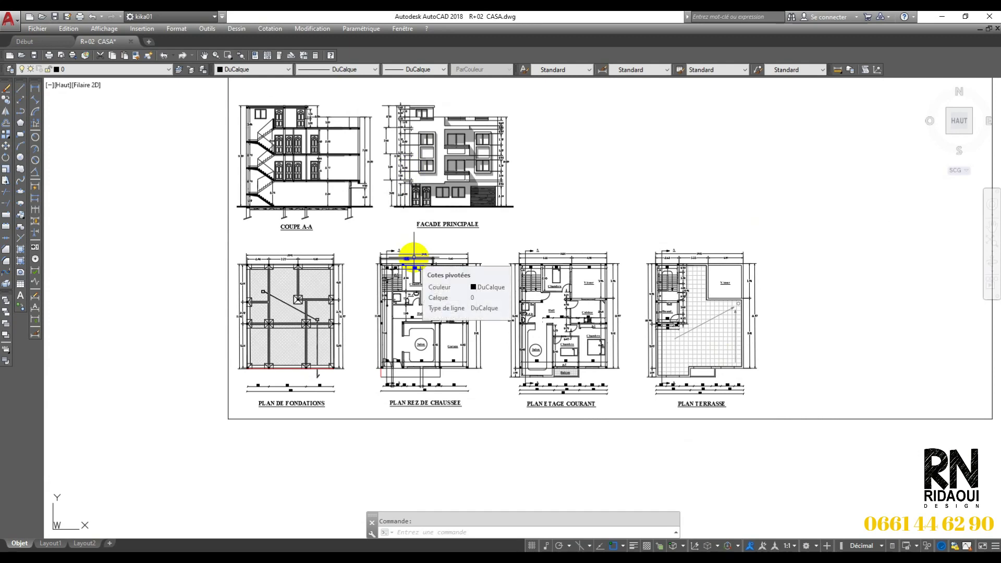
scroll(392, 380, up, 2)
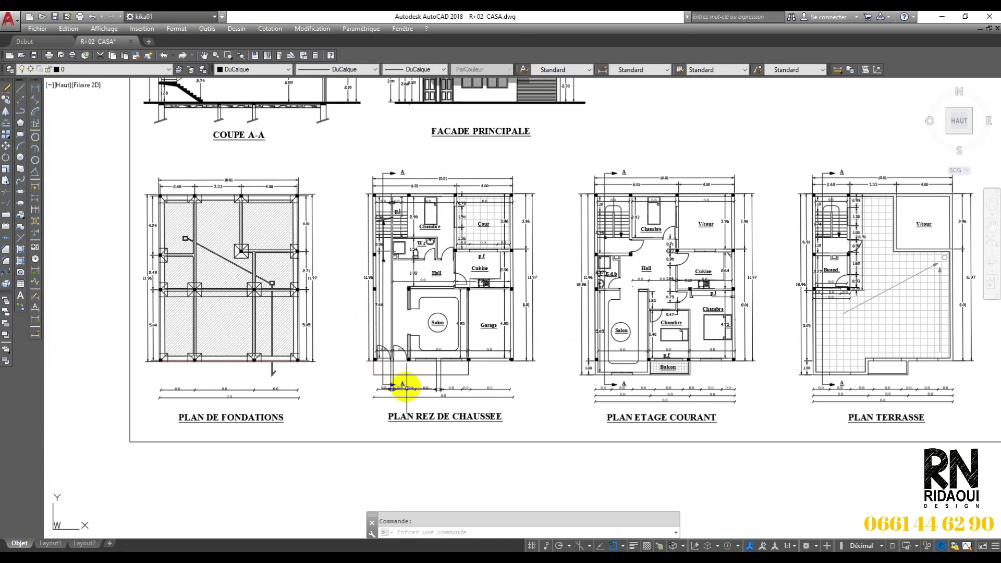
- Select the whole PLAN REZ DE CHAUSSEE with its dimensions and title, and start the WBLOC command on it
middle_drag(371, 432, 334, 439)
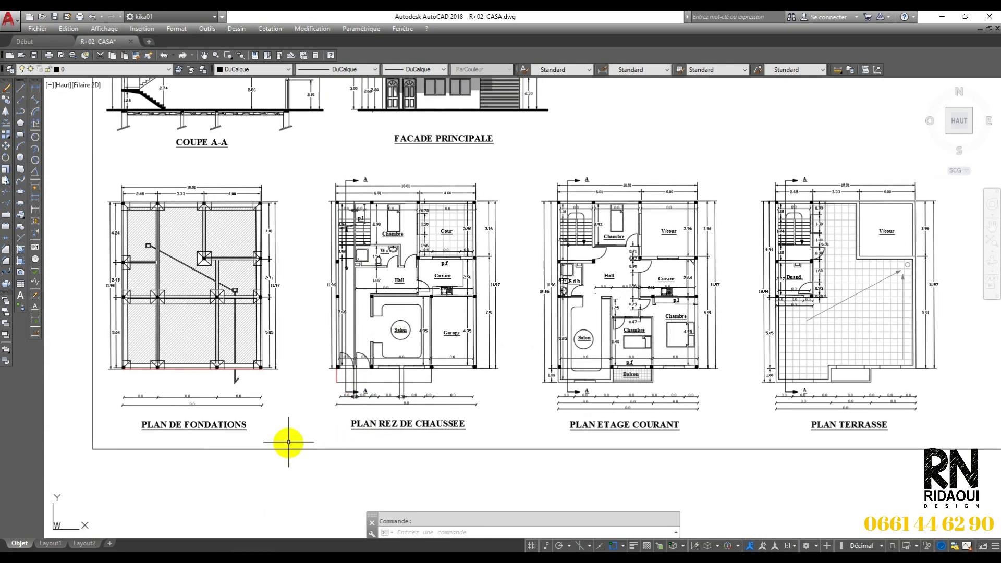
click(323, 434)
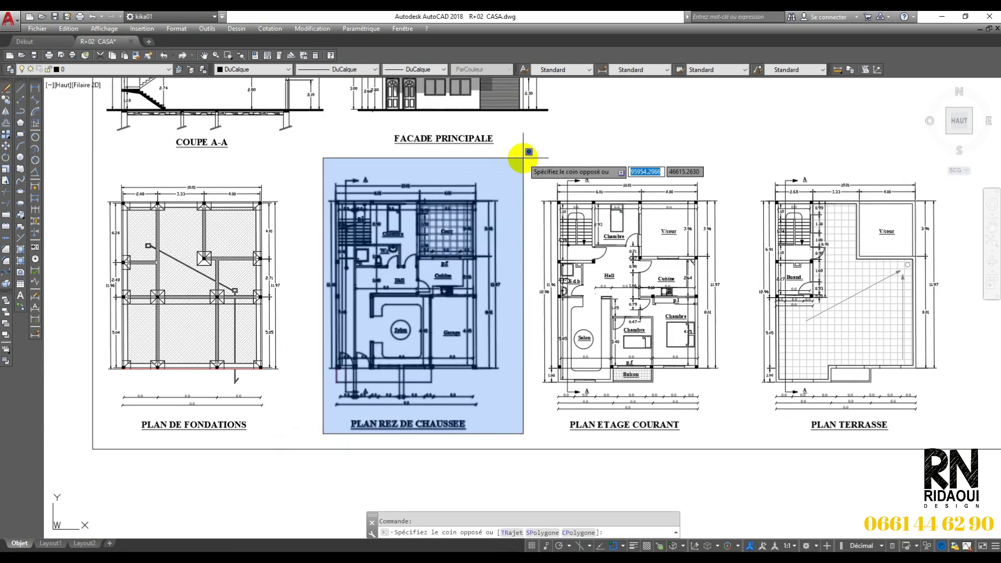
click(532, 148)
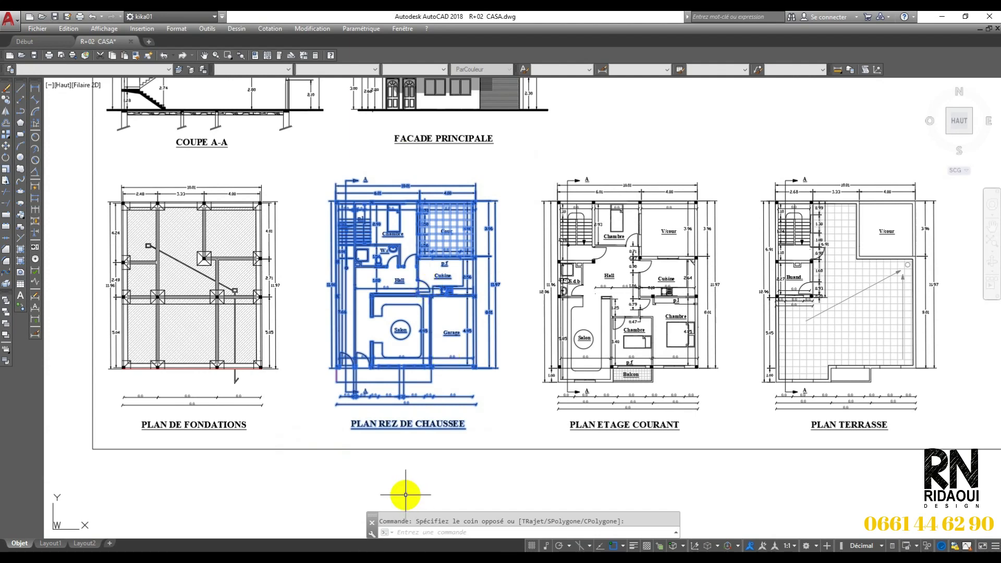
text(W)
key(Return)
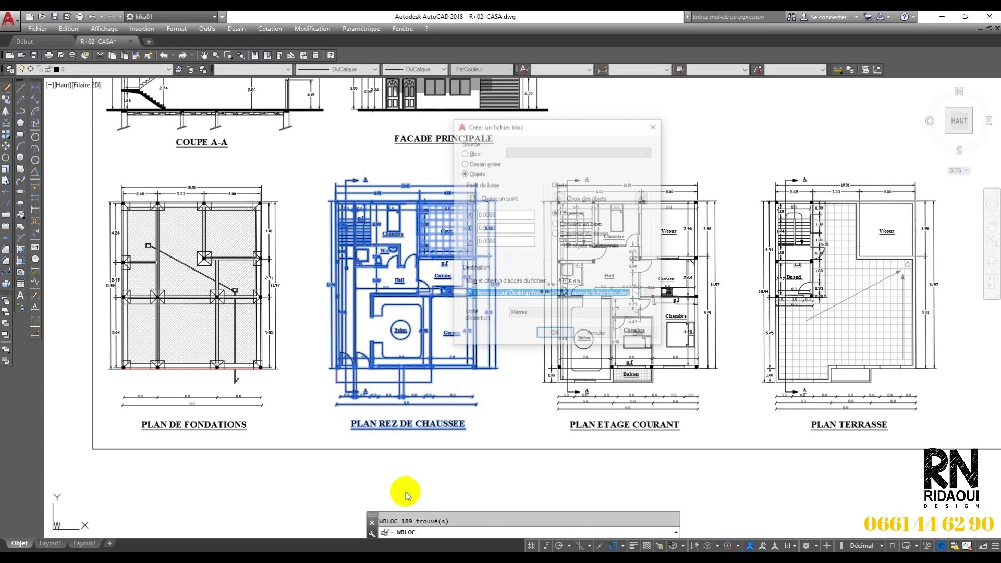
- Browse for the block file's destination and delete the existing rdc file from the formation revit folder
click(651, 297)
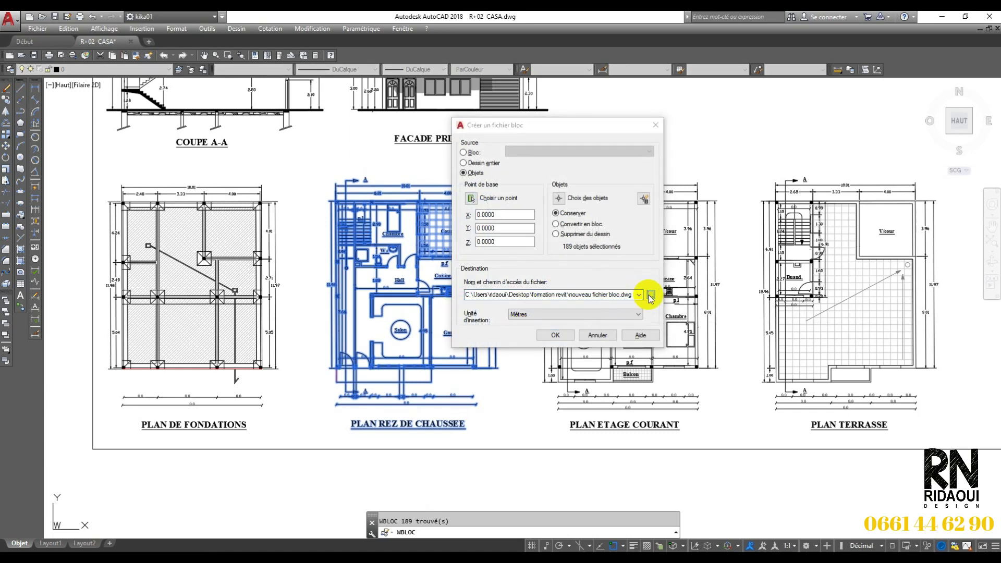
click(492, 251)
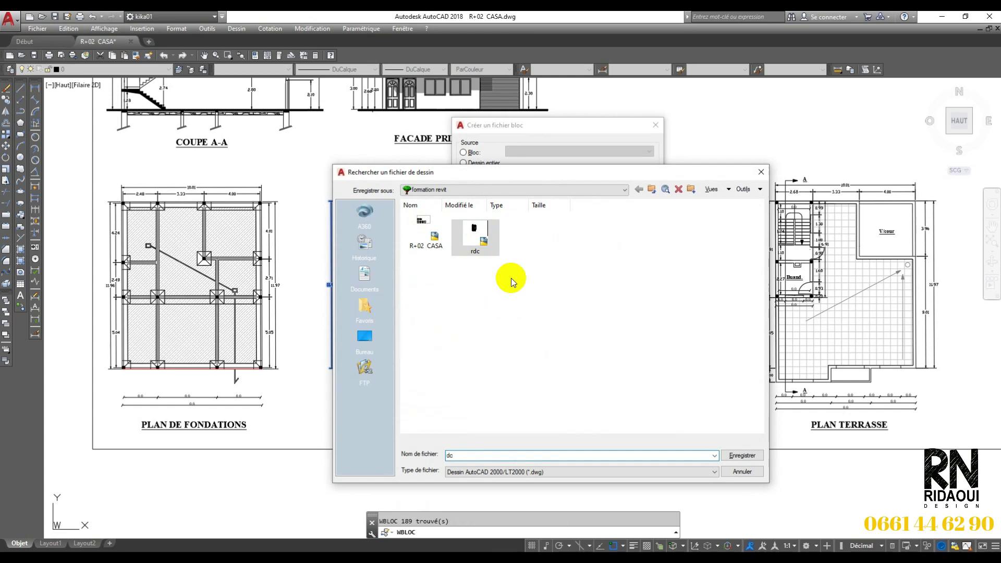
click(473, 233)
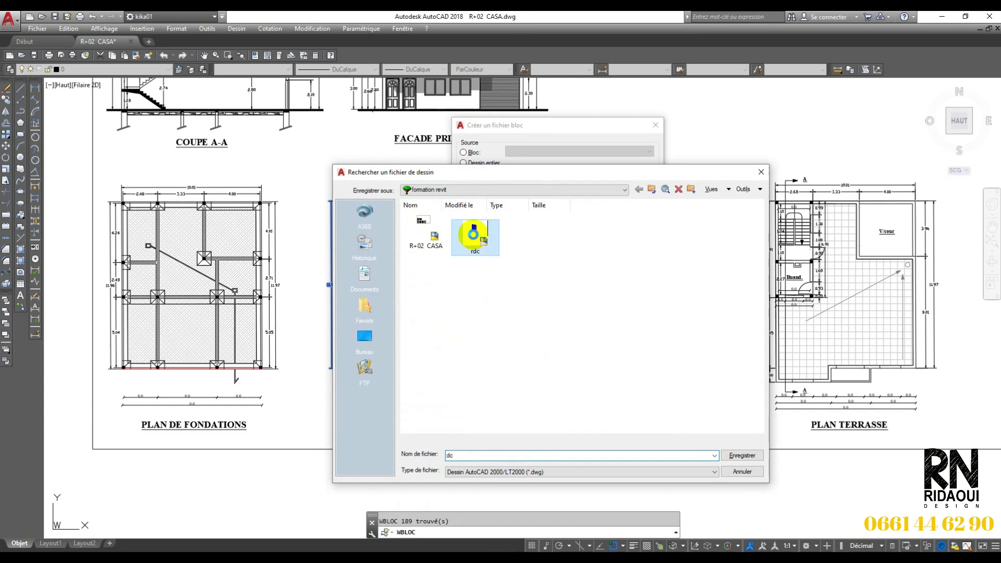
right_click(473, 234)
click(491, 519)
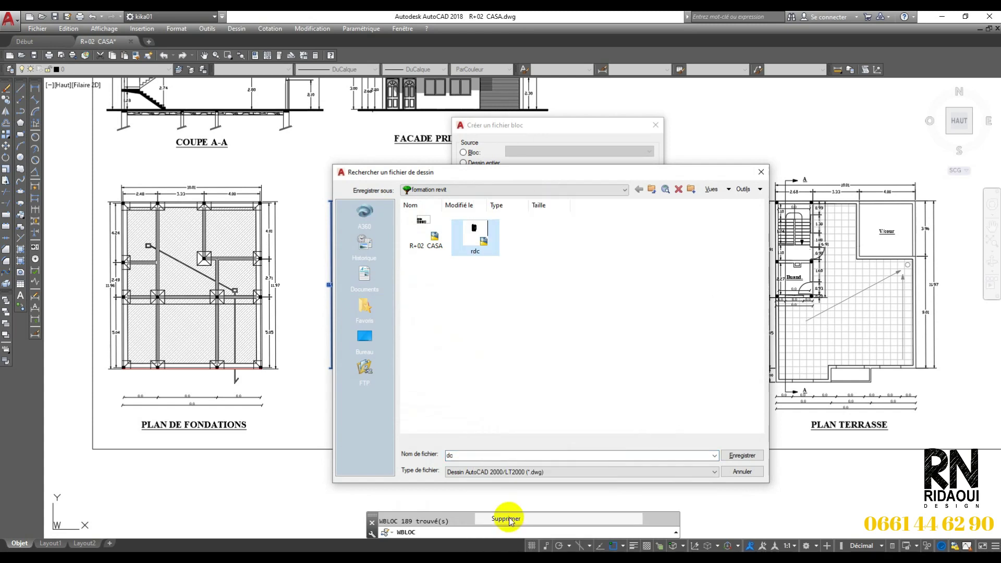
- Write the selected plan to a new drawing file named rdc in the formation revit folder, with metres as insertion unit
drag(604, 172, 486, 149)
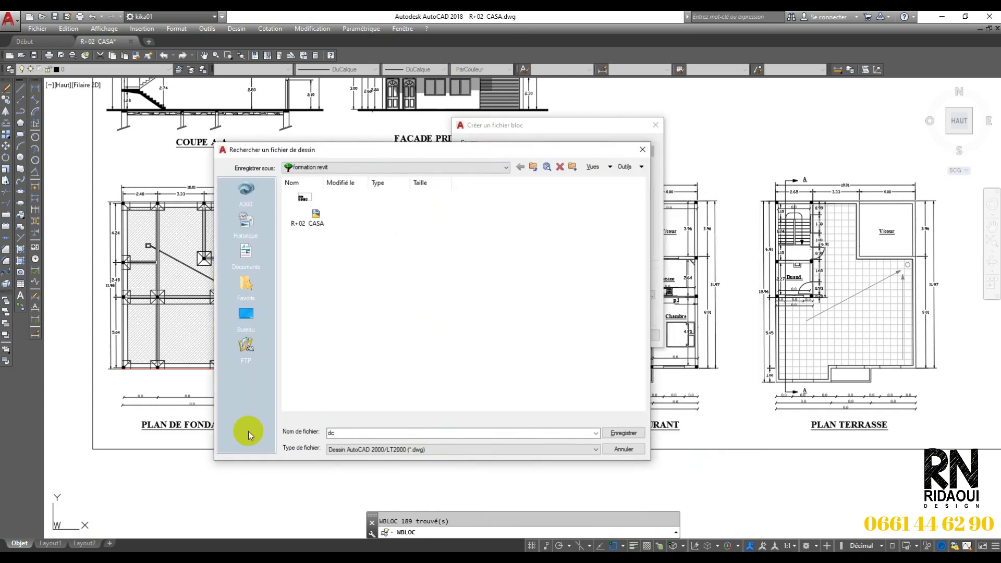
double_click(334, 433)
text(rdc)
drag(467, 151, 441, 131)
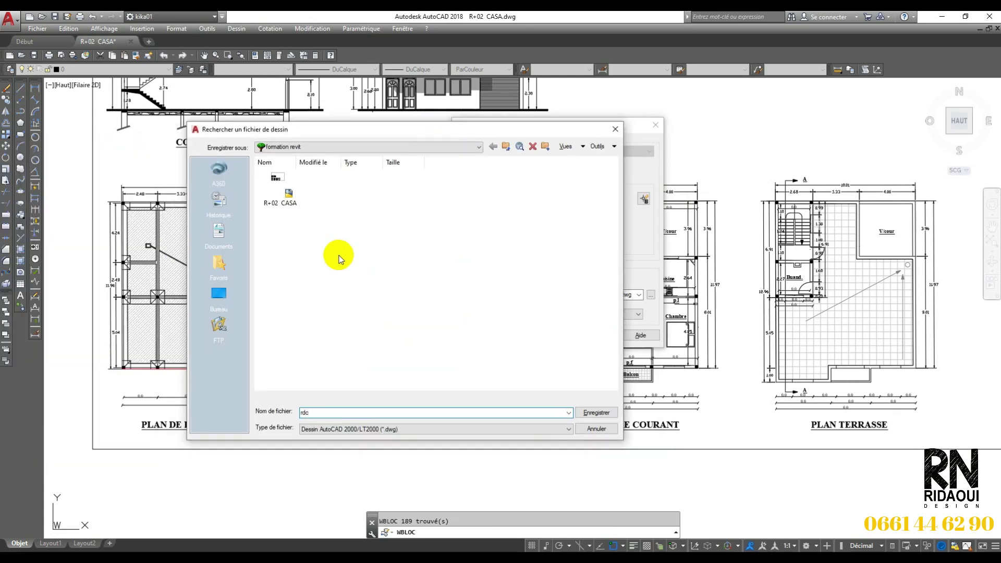
click(286, 189)
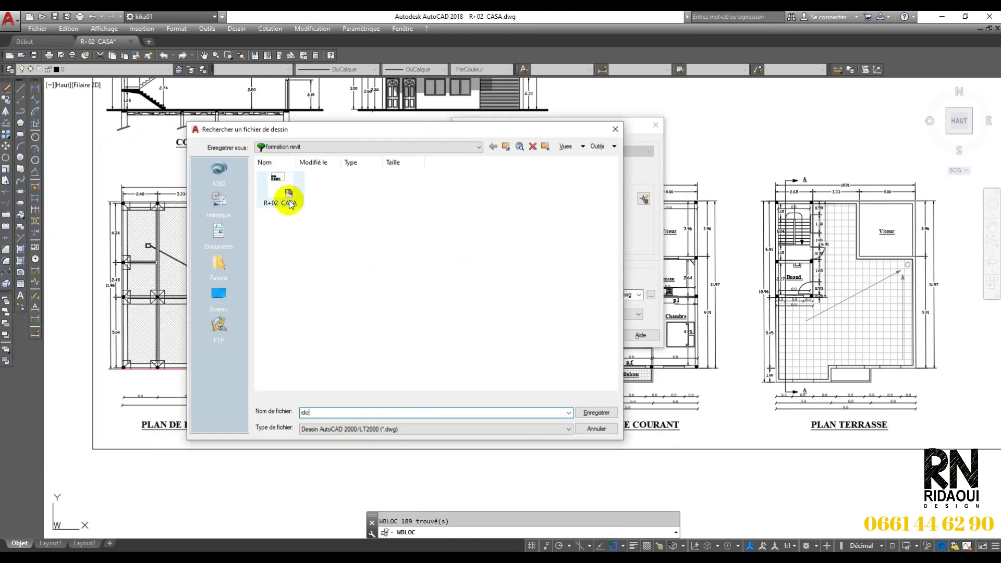
click(595, 413)
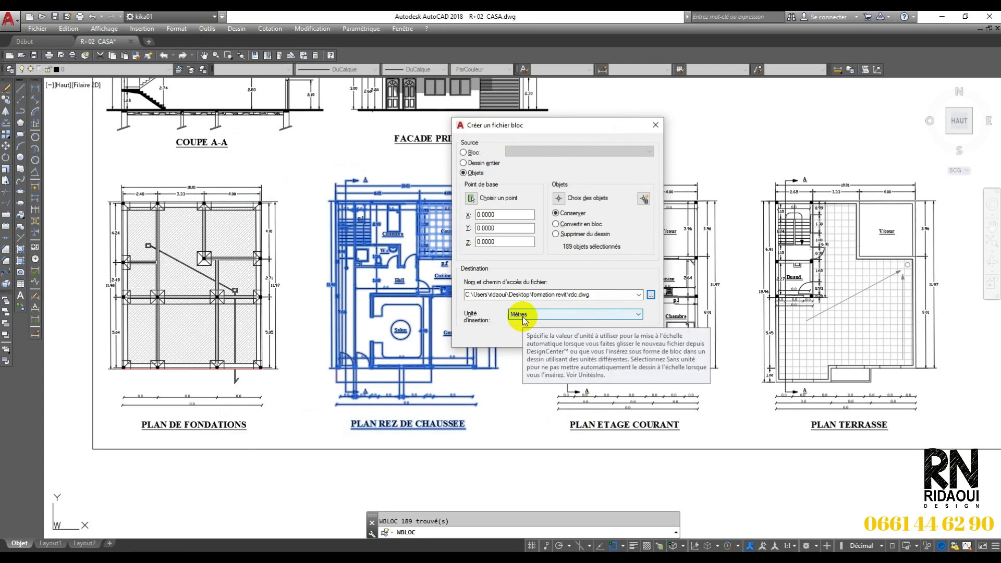
click(568, 337)
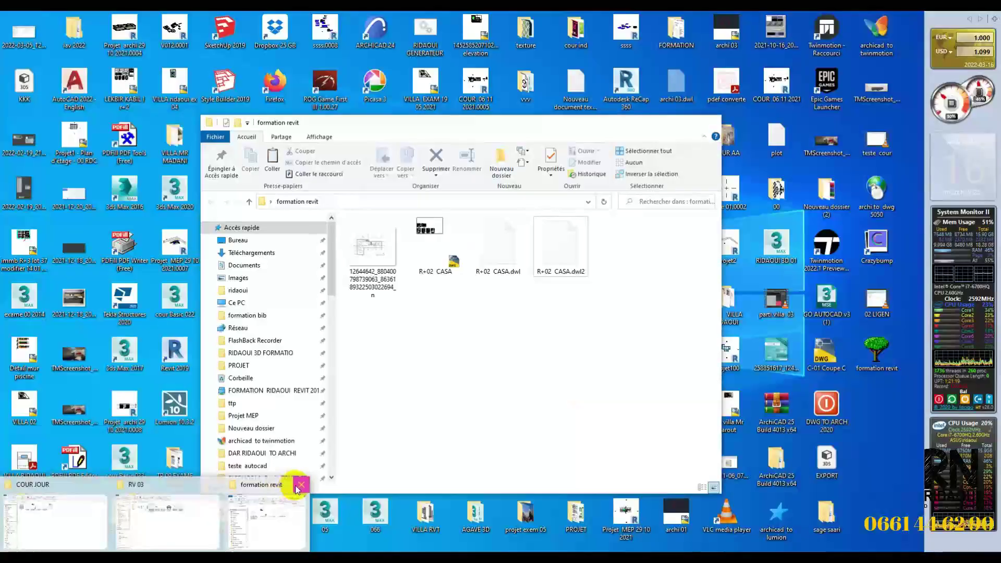
- Open the exported rdc drawing from the formation revit folder and view the ground floor plan in it
click(286, 501)
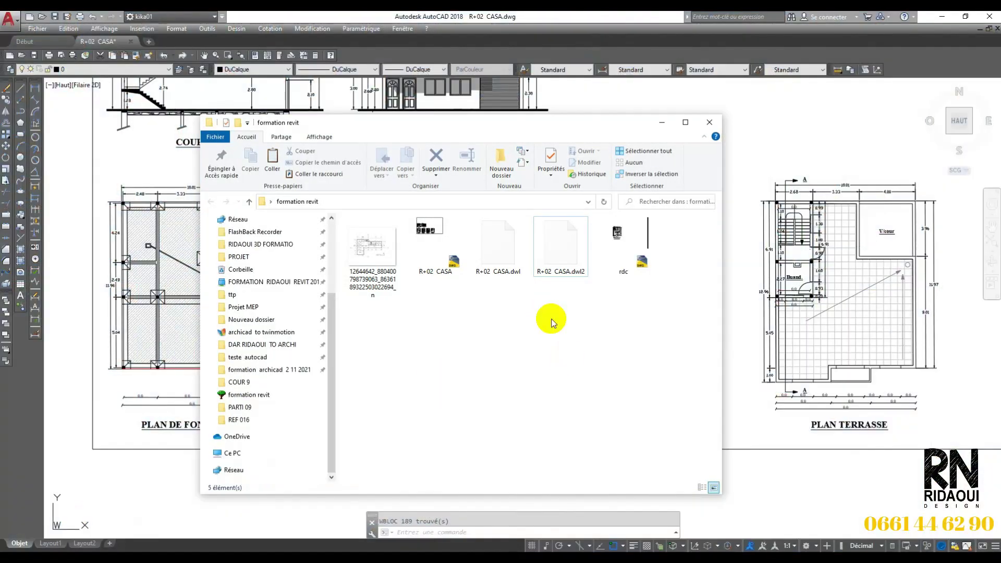
double_click(621, 270)
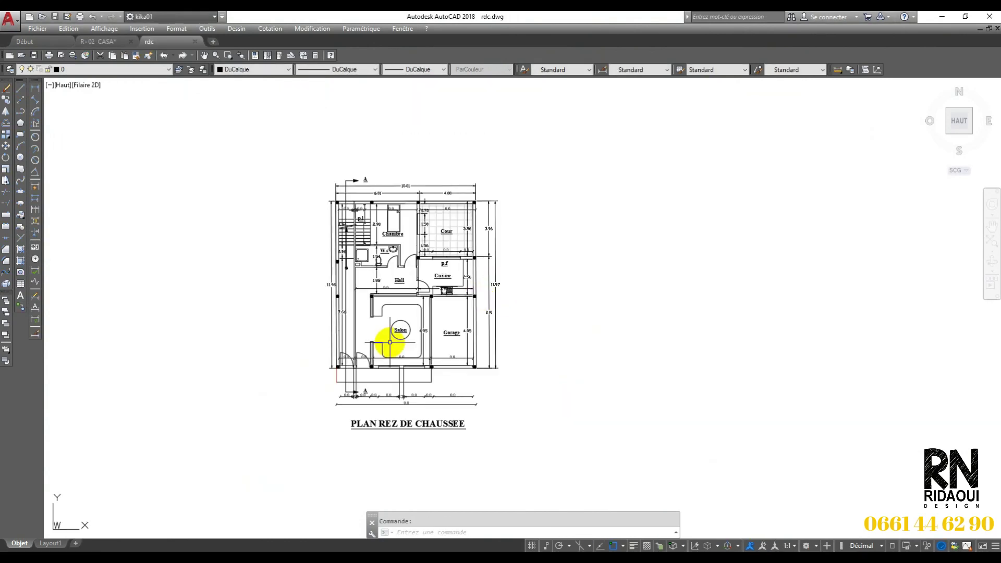
middle_drag(391, 340, 475, 299)
scroll(447, 313, down, 3)
scroll(473, 331, up, 2)
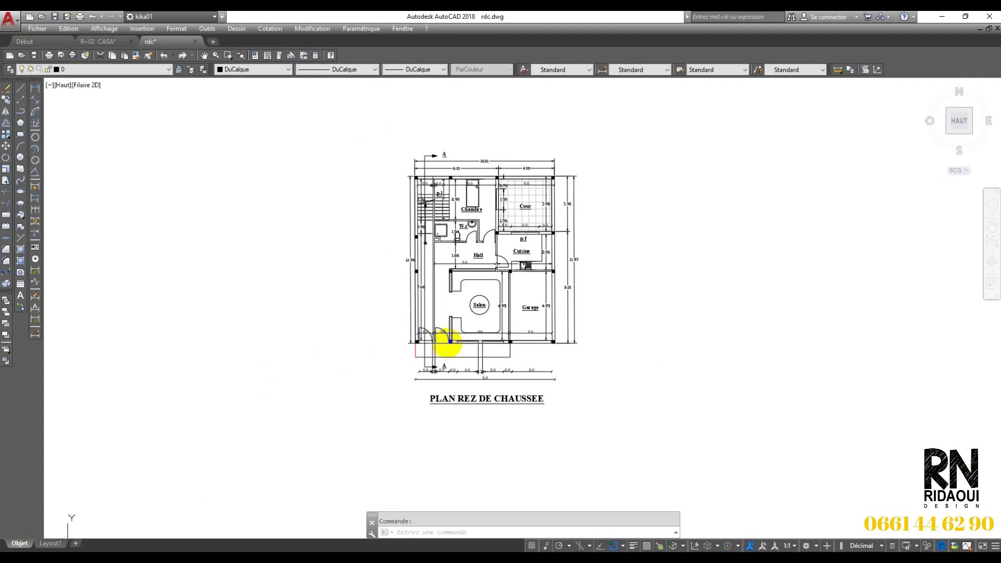
scroll(447, 342, down, 2)
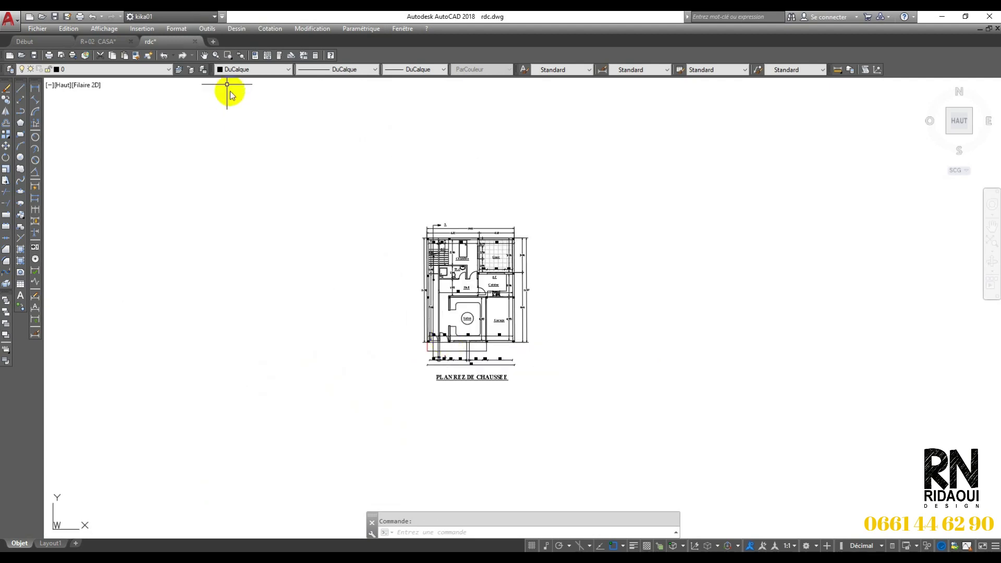
- Check the insertion scale unit in the rdc drawing's units settings and close them without changes
click(176, 29)
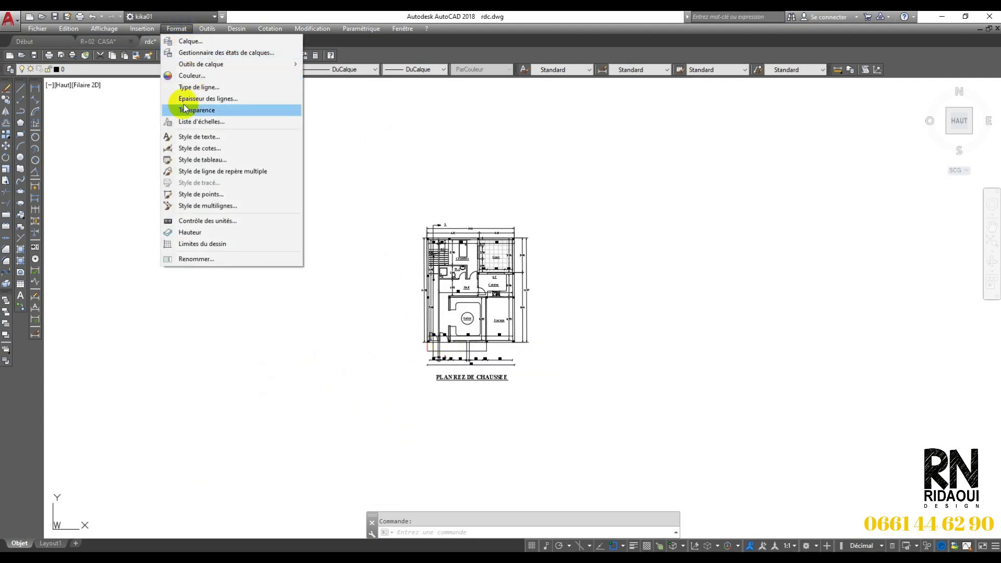
click(197, 221)
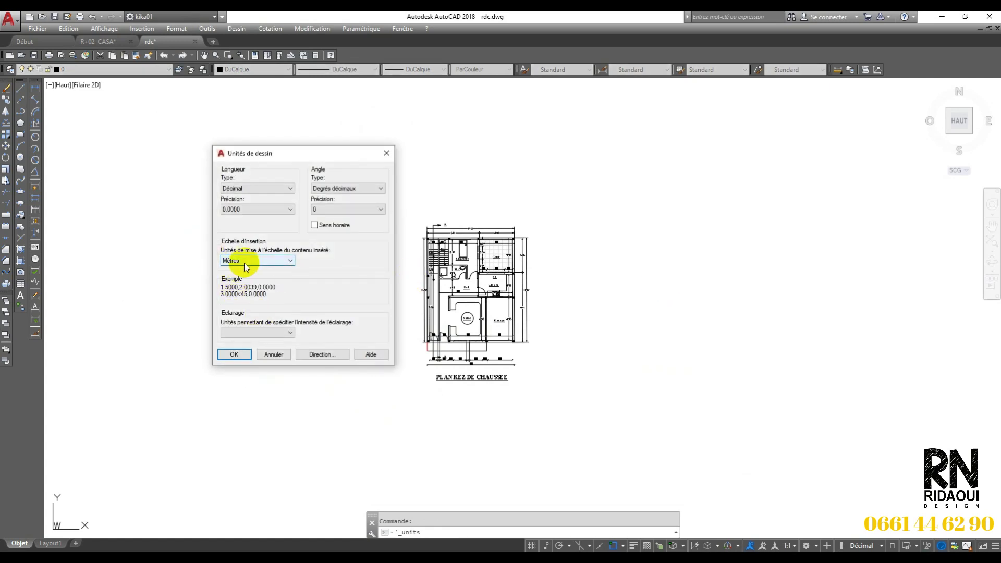
click(386, 153)
- Examine the ground floor plan's placement relative to the drawing origin, and its rooms, stairs and dimensions
middle_drag(503, 346, 569, 335)
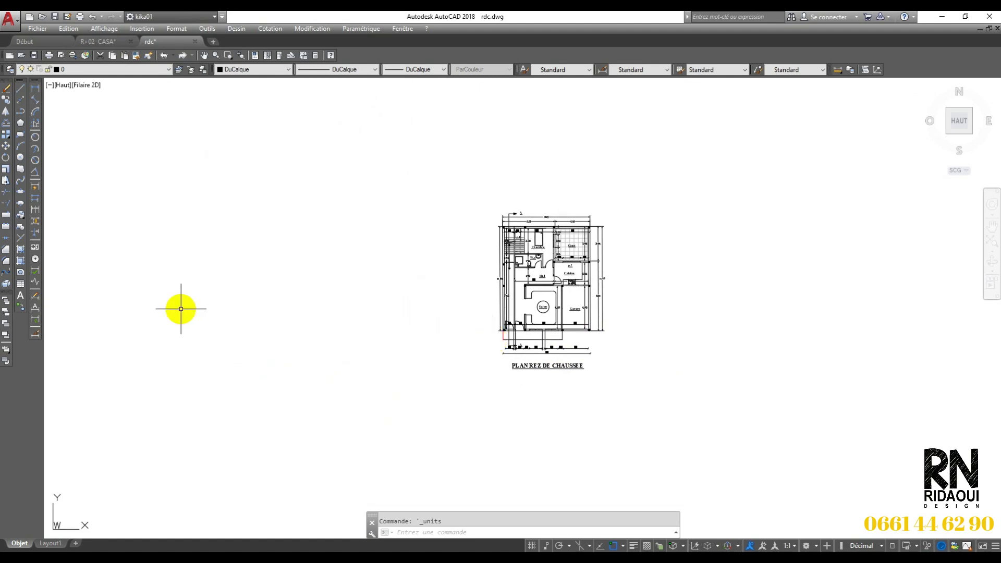
middle_drag(465, 441, 483, 396)
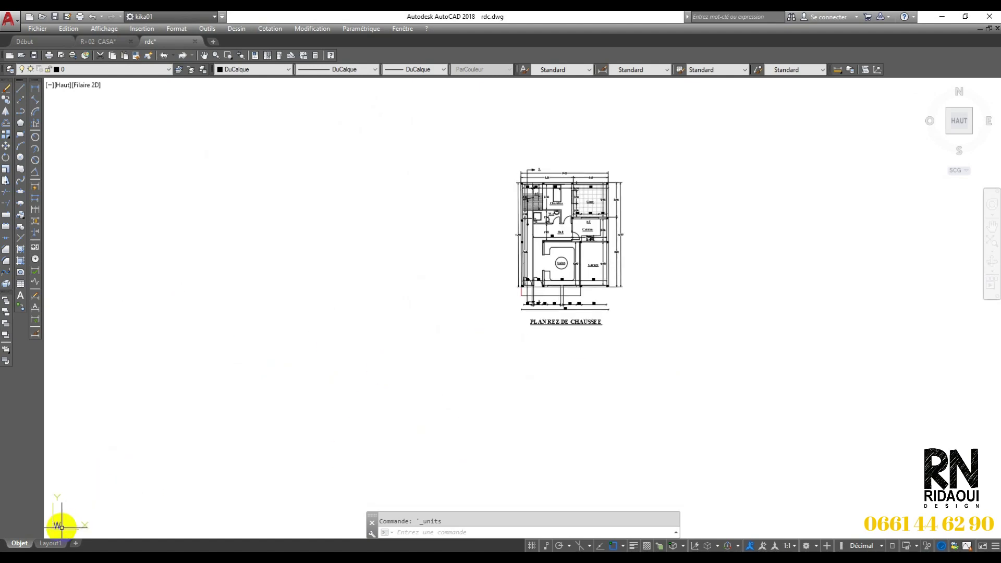
click(558, 187)
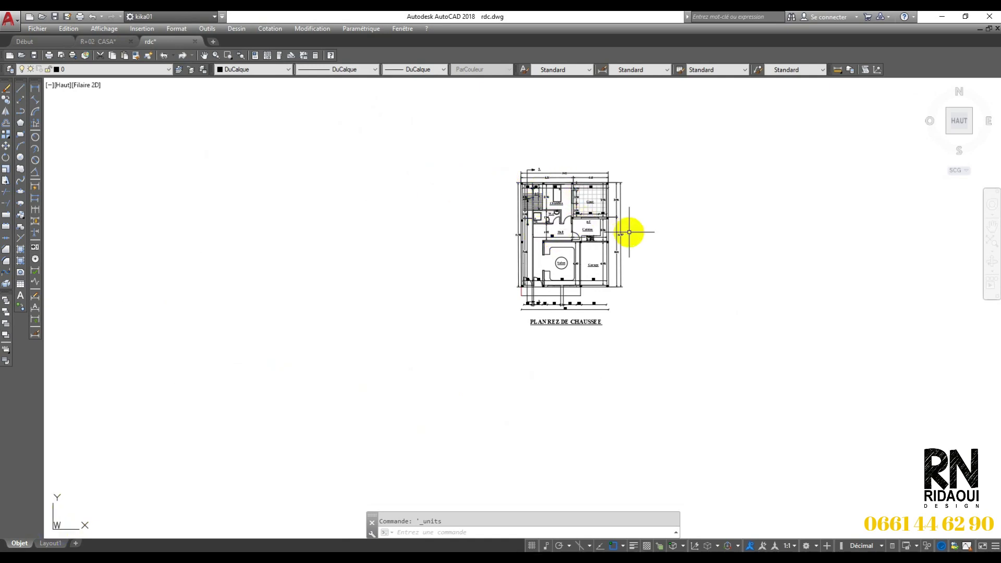
scroll(633, 226, up, 2)
scroll(541, 259, up, 3)
scroll(454, 230, down, 1)
scroll(440, 273, down, 3)
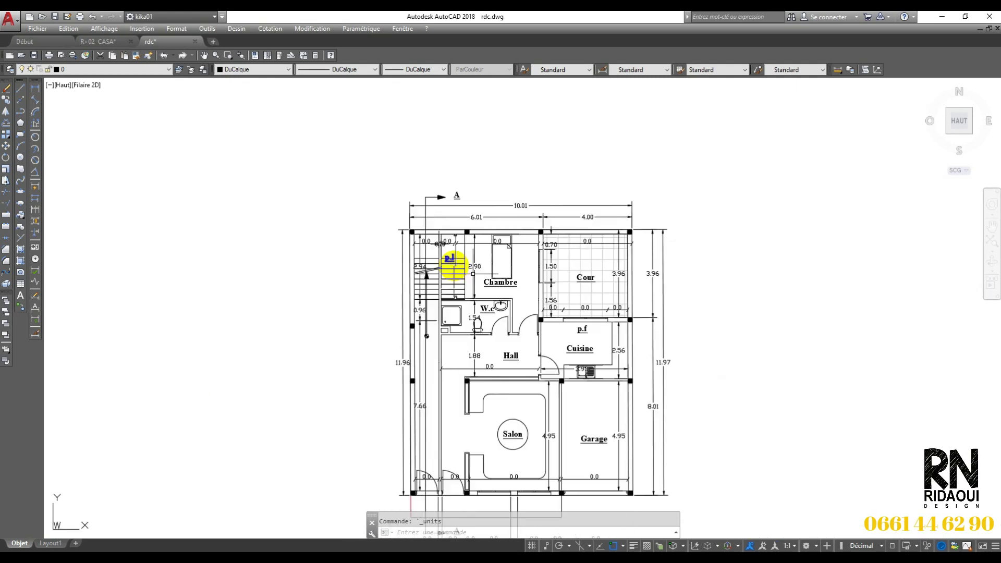
scroll(446, 263, up, 1)
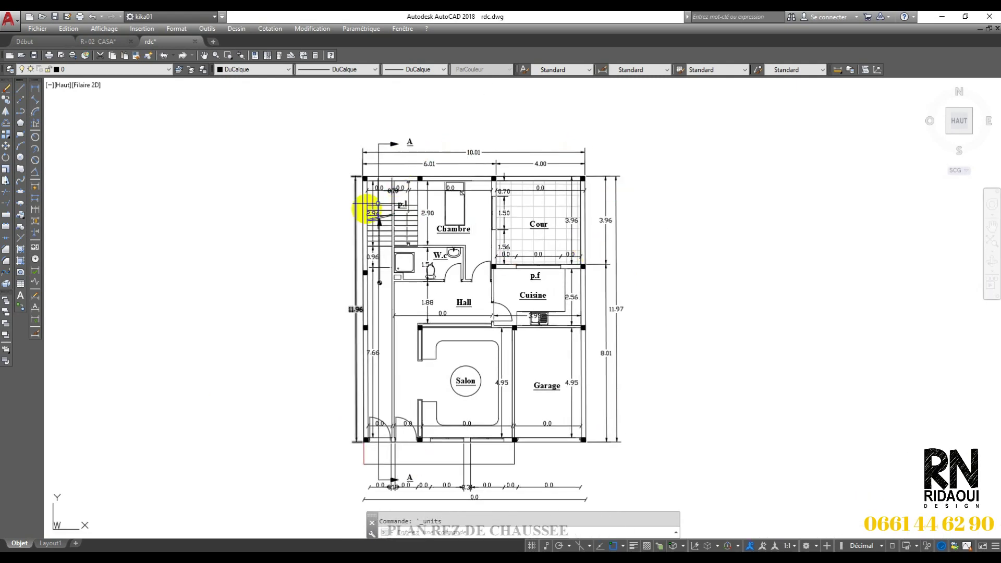
- Return to the R+02 CASA drawing and view the PLAN REZ DE CHAUSSEE and PLAN ETAGE COURANT up close
click(99, 41)
mouse_move(510, 353)
middle_down()
mouse_move(466, 362)
mouse_move(487, 360)
middle_up()
scroll(608, 313, up, 3)
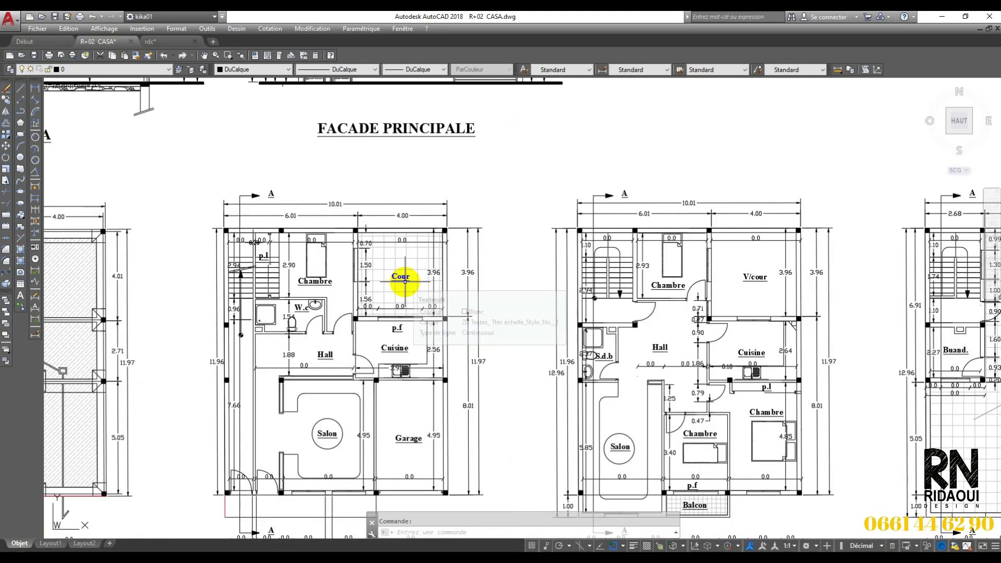
- Compare the PLAN REZ DE CHAUSSEE and PLAN ETAGE COURANT around the stairwell and upper-wall columns to find a common reference point
scroll(441, 292, down, 5)
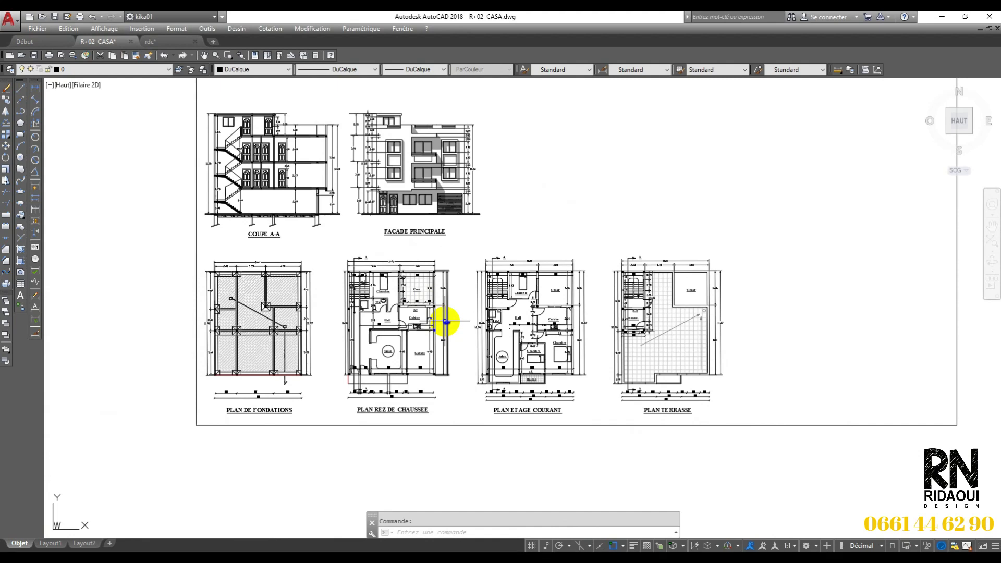
mouse_move(446, 322)
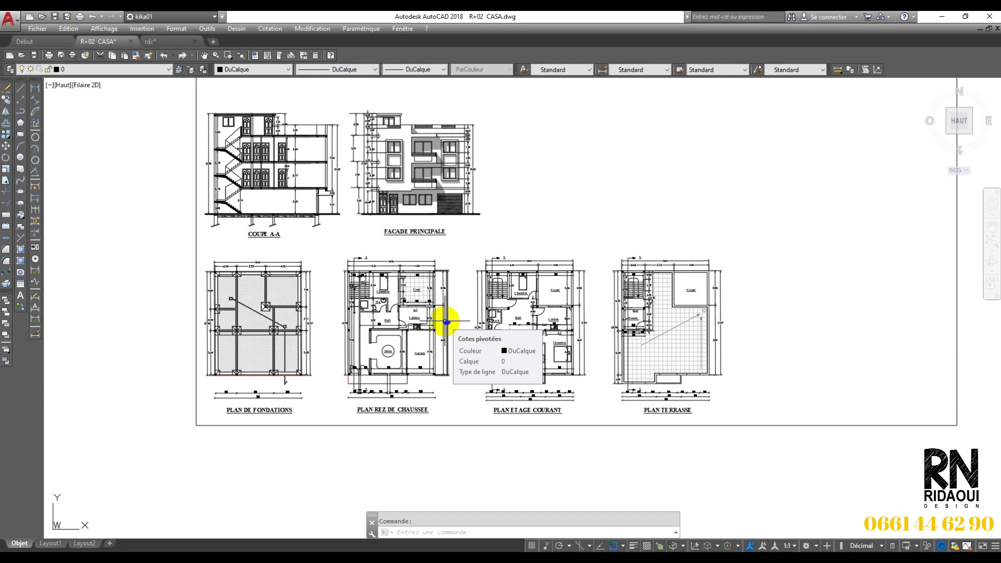
scroll(365, 313, up, 8)
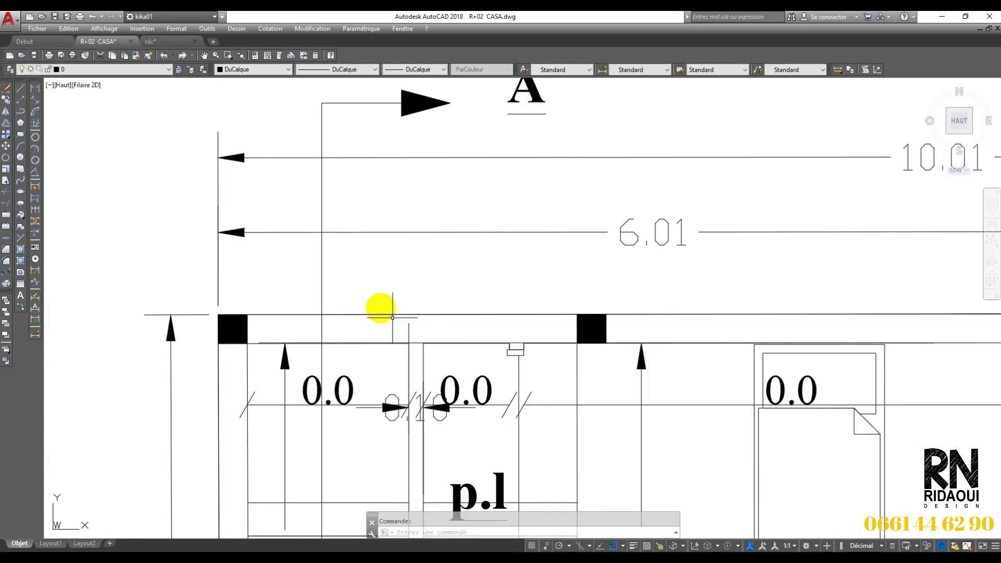
scroll(398, 265, down, 5)
scroll(358, 263, up, 3)
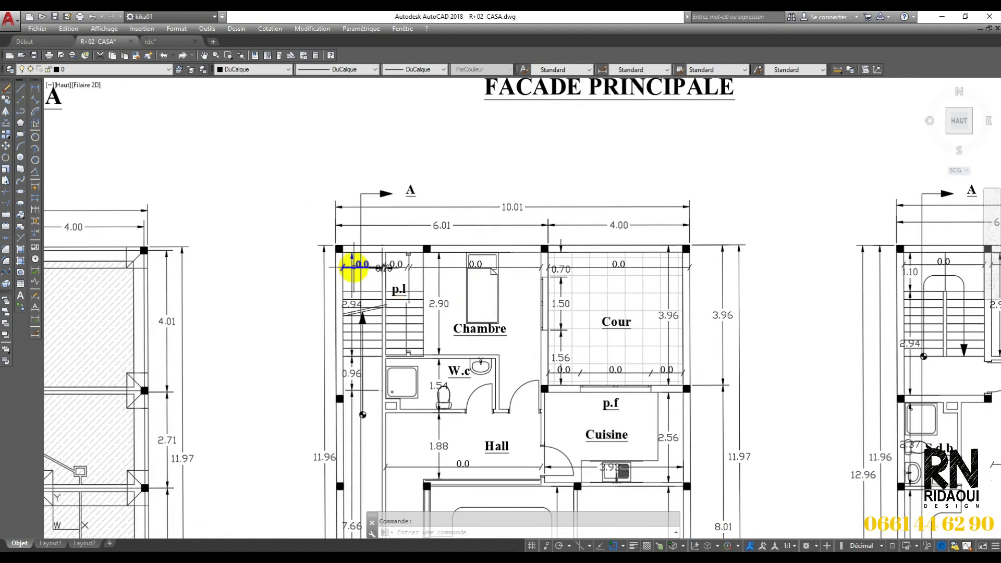
scroll(374, 312, up, 2)
scroll(380, 264, down, 4)
scroll(393, 224, up, 5)
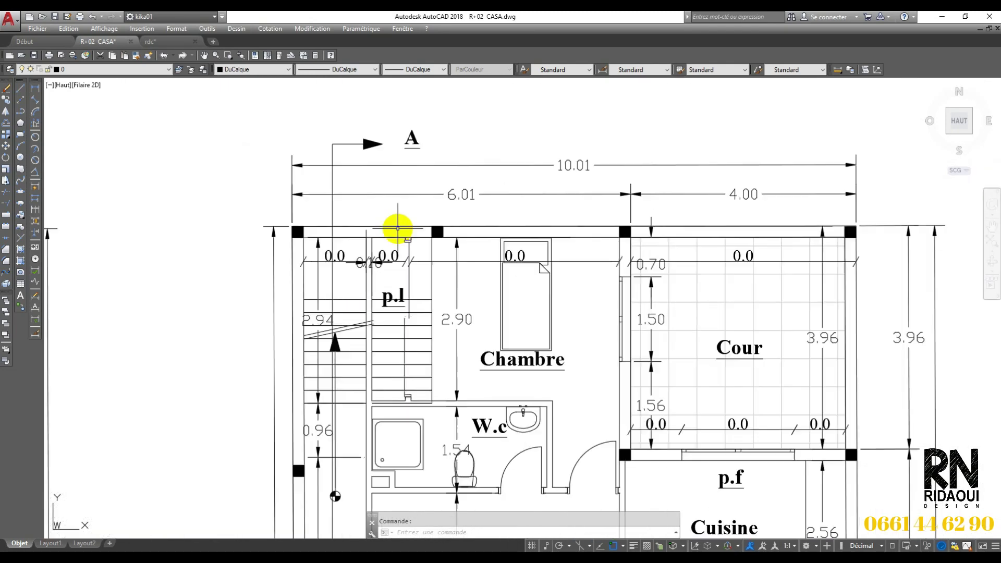
scroll(461, 244, up, 2)
scroll(521, 286, down, 8)
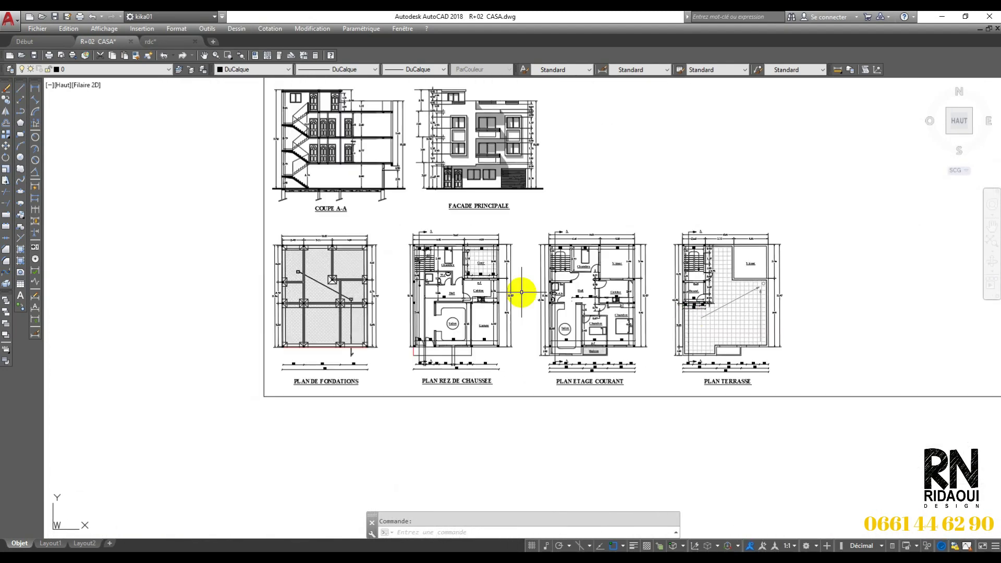
scroll(529, 279, up, 6)
scroll(605, 245, down, 6)
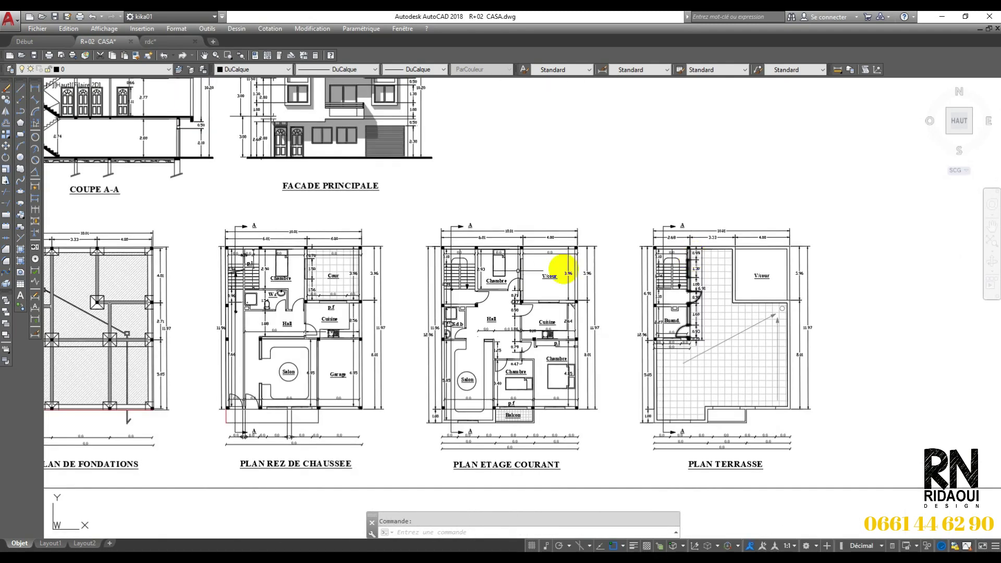
scroll(292, 262, up, 6)
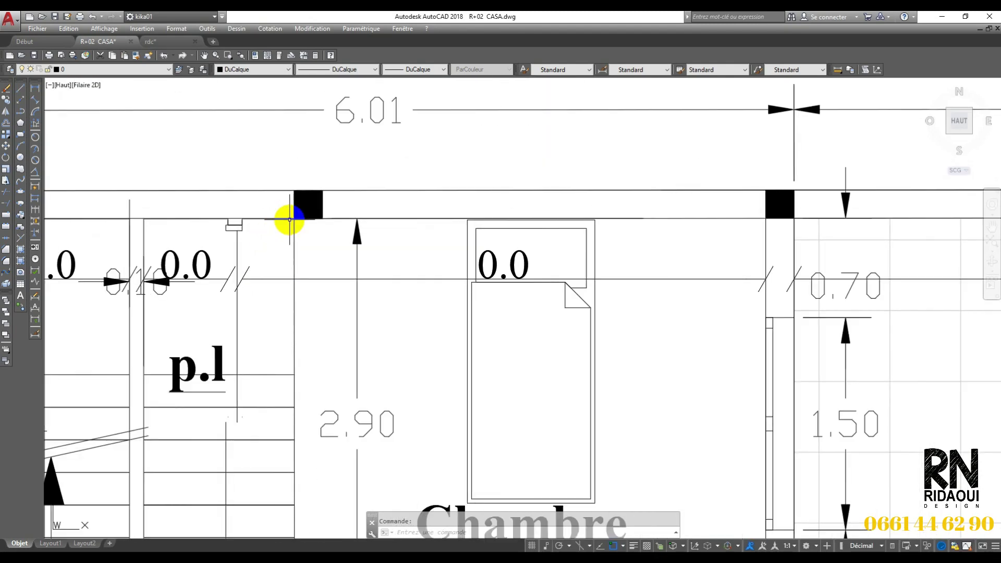
scroll(291, 216, down, 3)
scroll(284, 225, down, 3)
middle_drag(277, 230, 446, 224)
scroll(433, 225, up, 3)
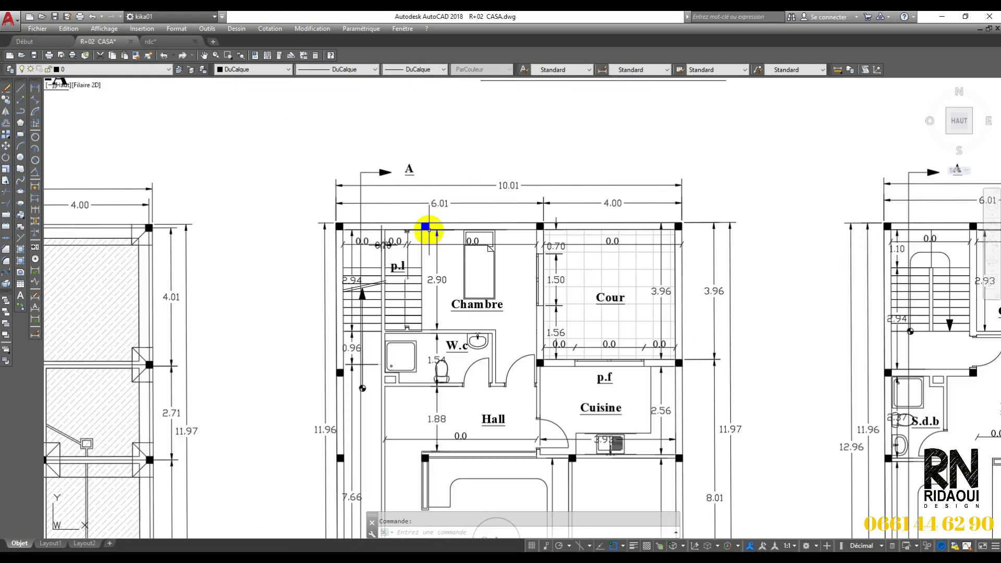
scroll(426, 237, down, 5)
scroll(496, 319, up, 1)
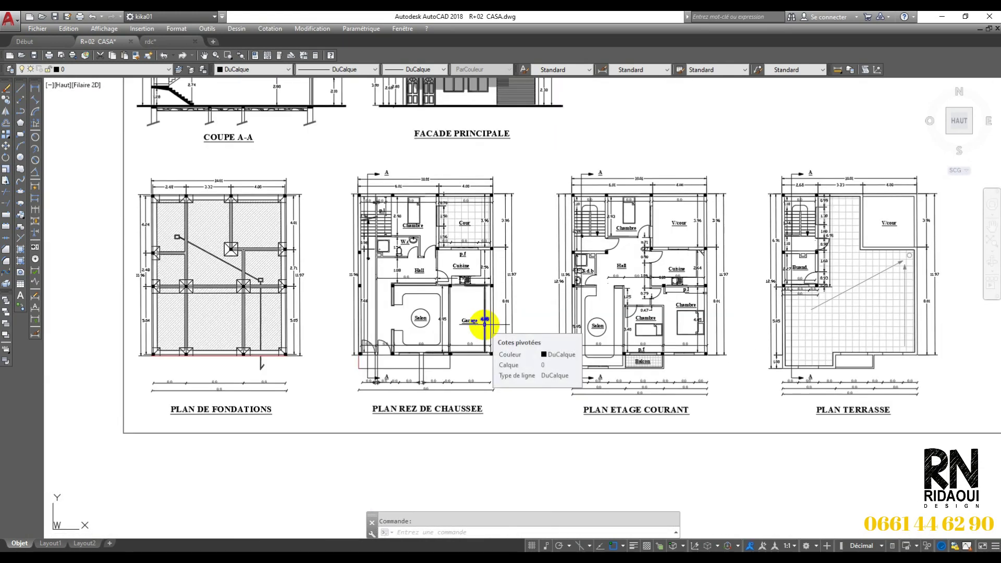
scroll(598, 202, up, 4)
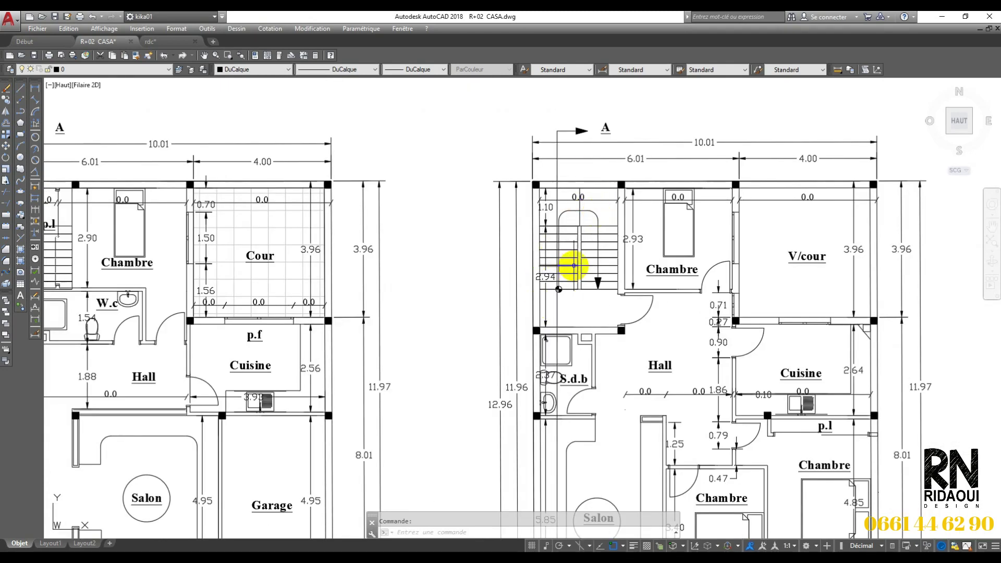
scroll(573, 266, down, 6)
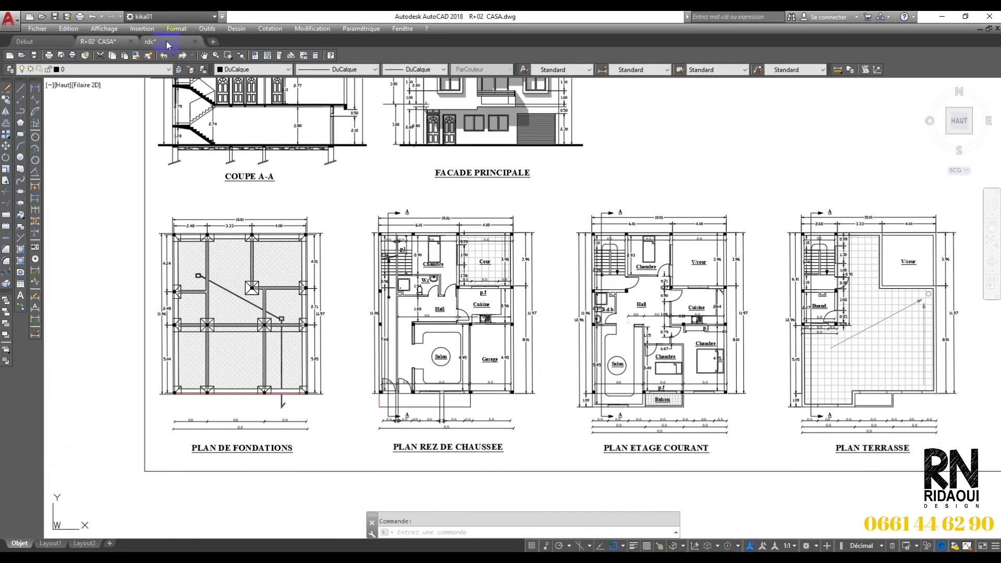
- In the rdc drawing, move the entire ground floor plan from the upper-wall column between stairs and Chambre to the origin 0,0
click(166, 44)
scroll(532, 339, down, 4)
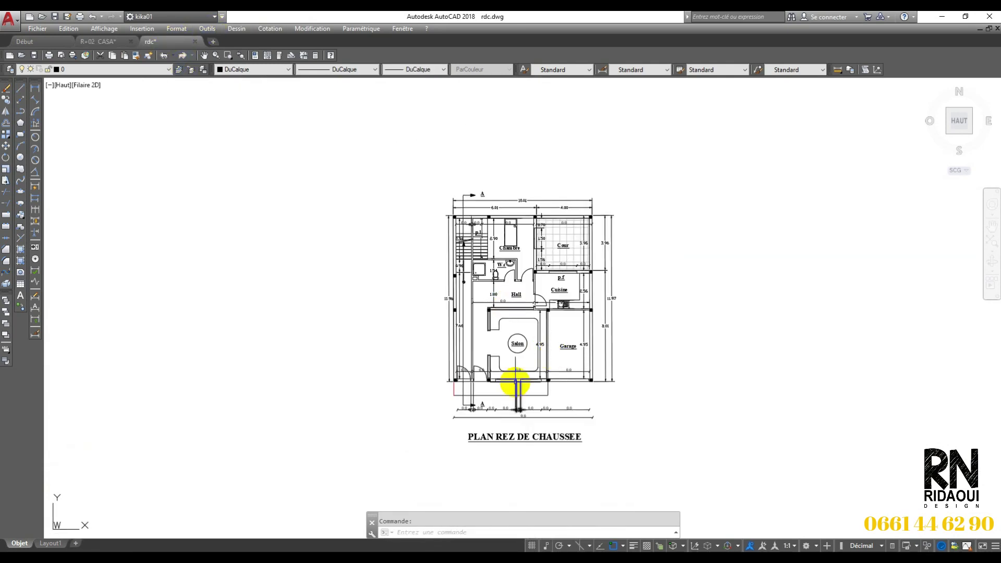
click(662, 161)
click(400, 447)
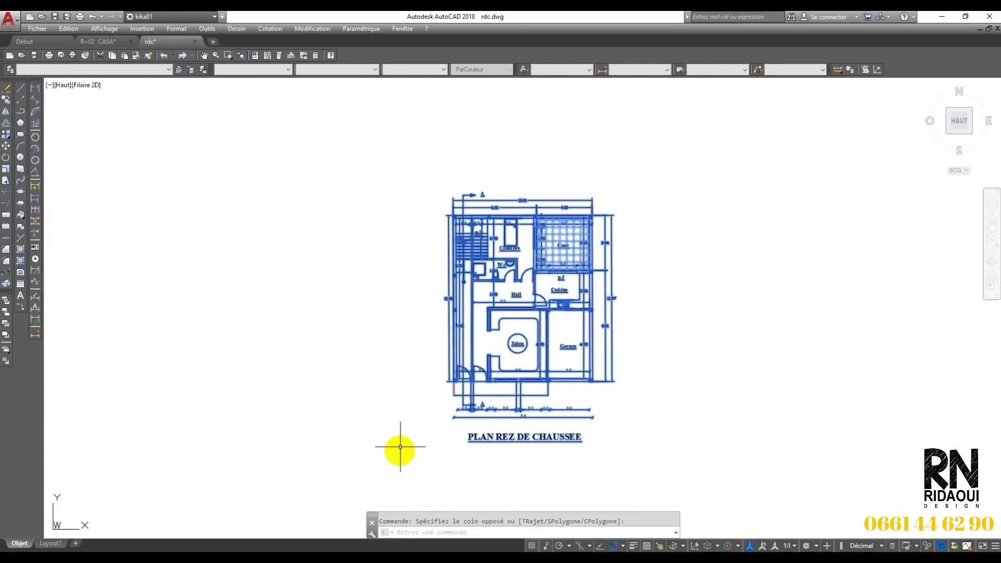
click(5, 149)
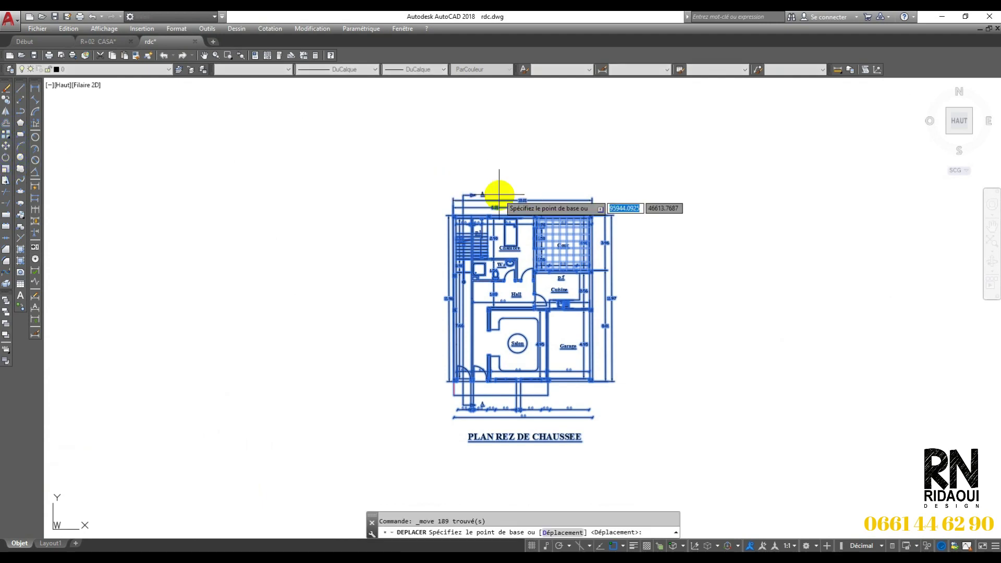
scroll(476, 210, up, 8)
click(698, 318)
scroll(658, 222, down, 8)
scroll(658, 222, down, 4)
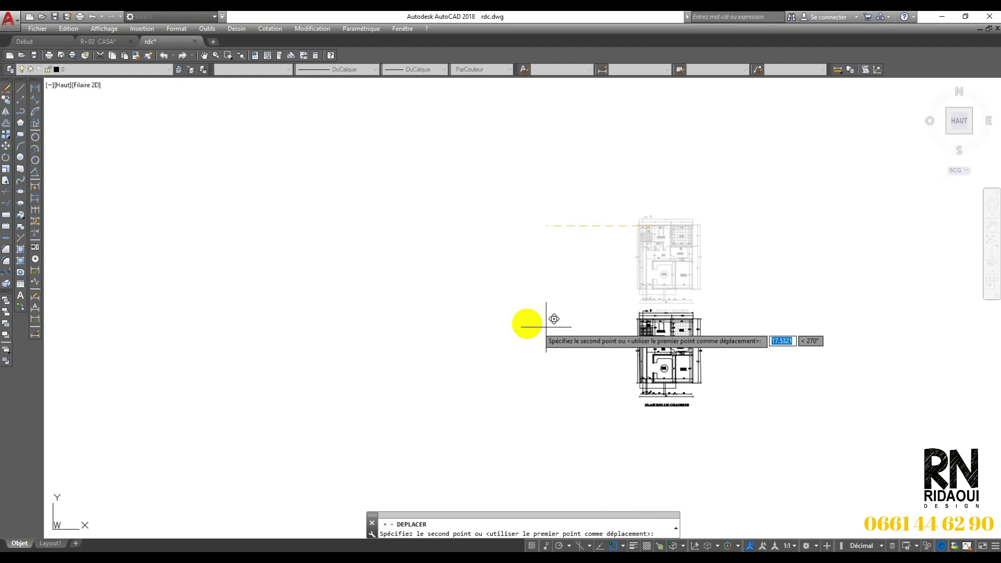
key(F8)
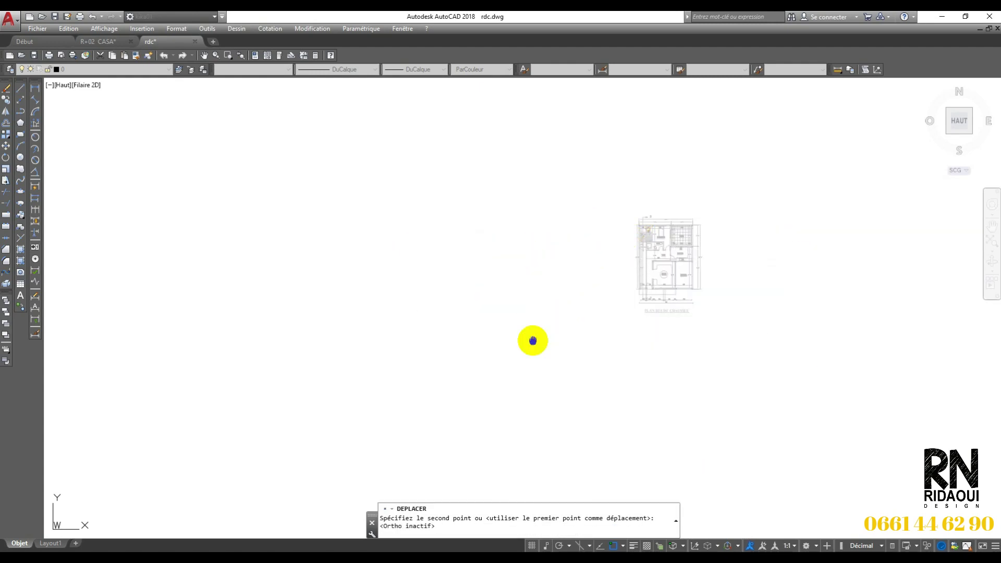
middle_drag(532, 339, 488, 324)
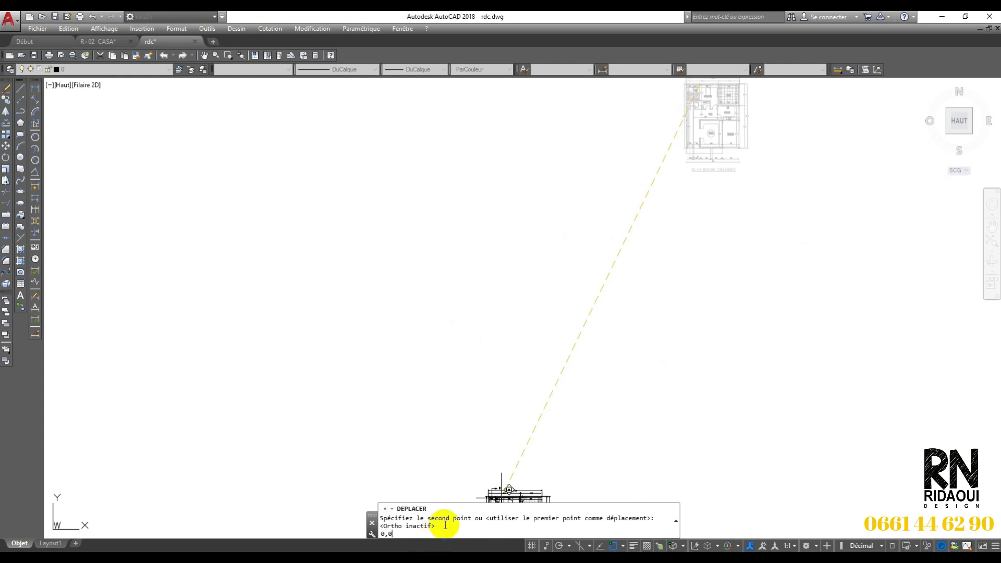
key(Return)
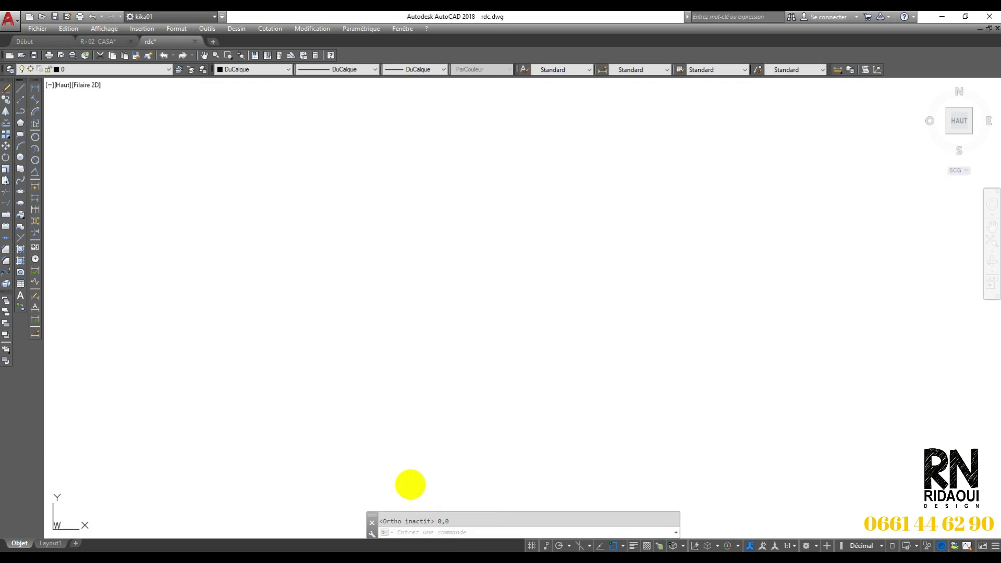
- Zoom to the drawing's extents, check the reference column's position at the origin, and save the rdc drawing
text(z)
key(Return)
text(ee)
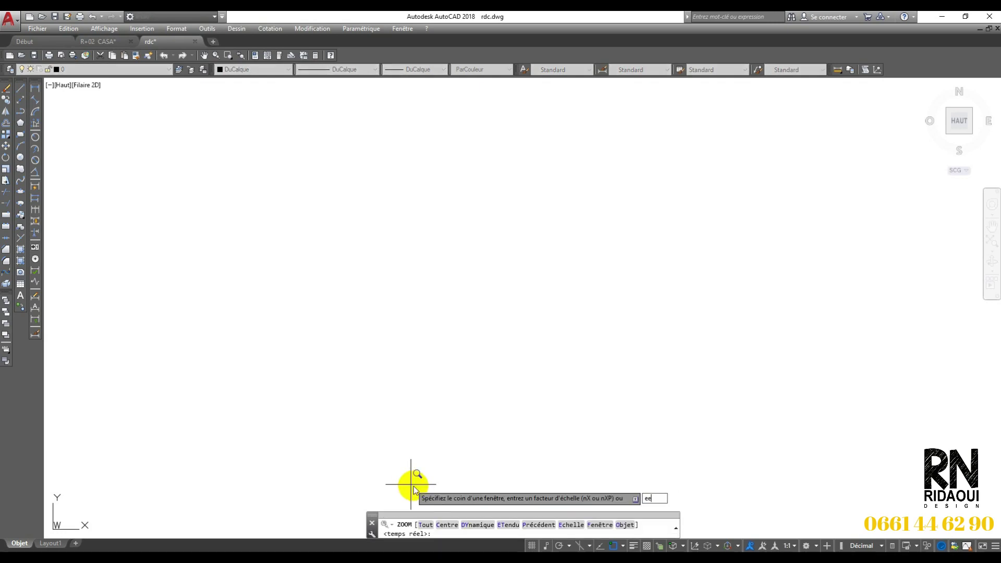
text(t)
key(Return)
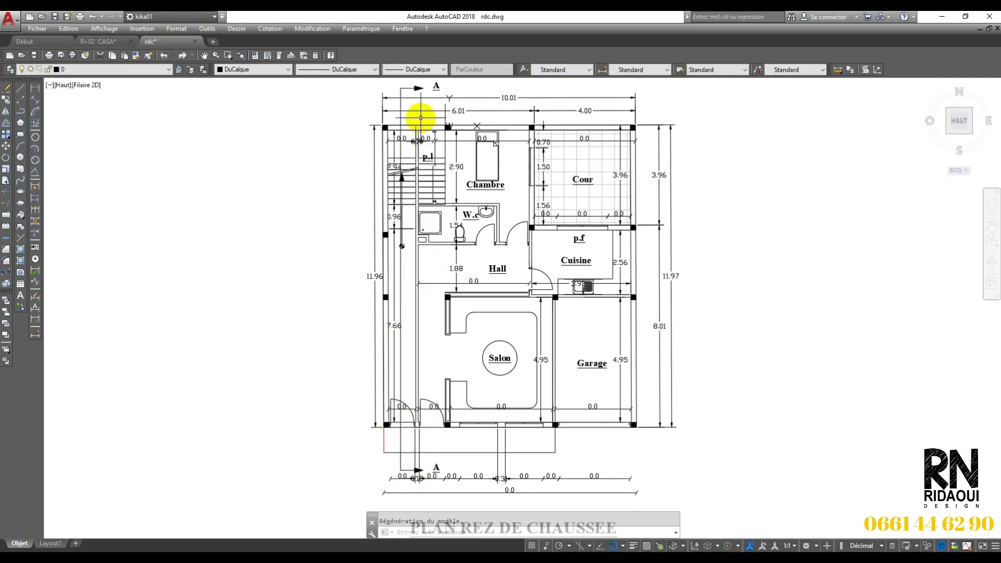
scroll(421, 118, up, 8)
scroll(440, 167, down, 4)
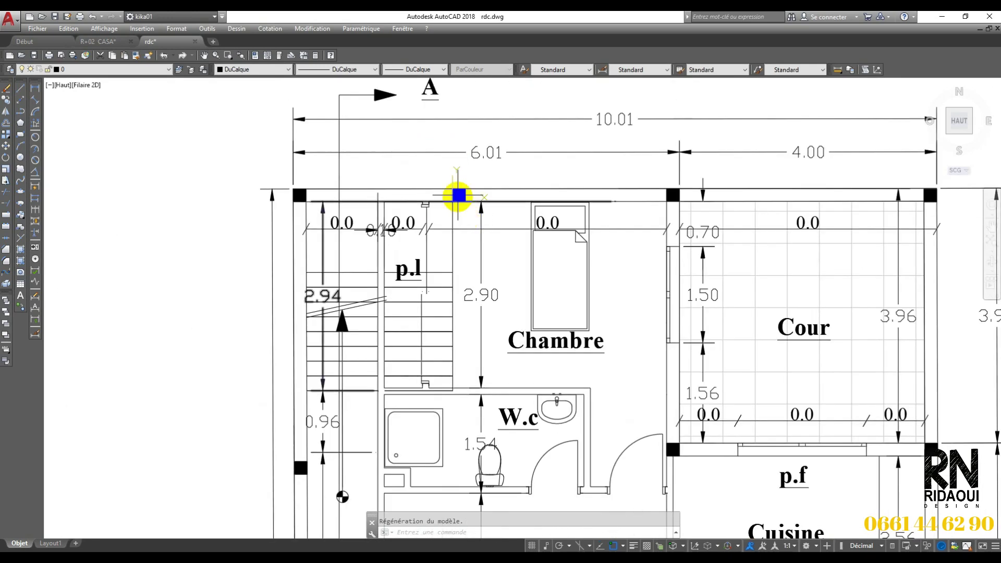
scroll(458, 195, down, 2)
scroll(458, 196, down, 3)
scroll(454, 204, up, 3)
scroll(452, 199, down, 3)
scroll(529, 223, up, 2)
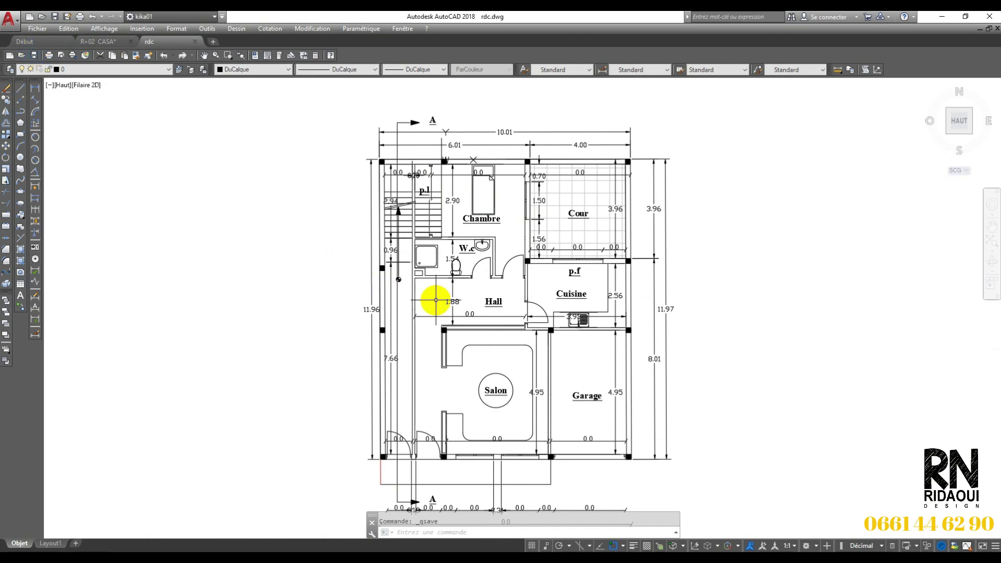
key(ctrl+s)
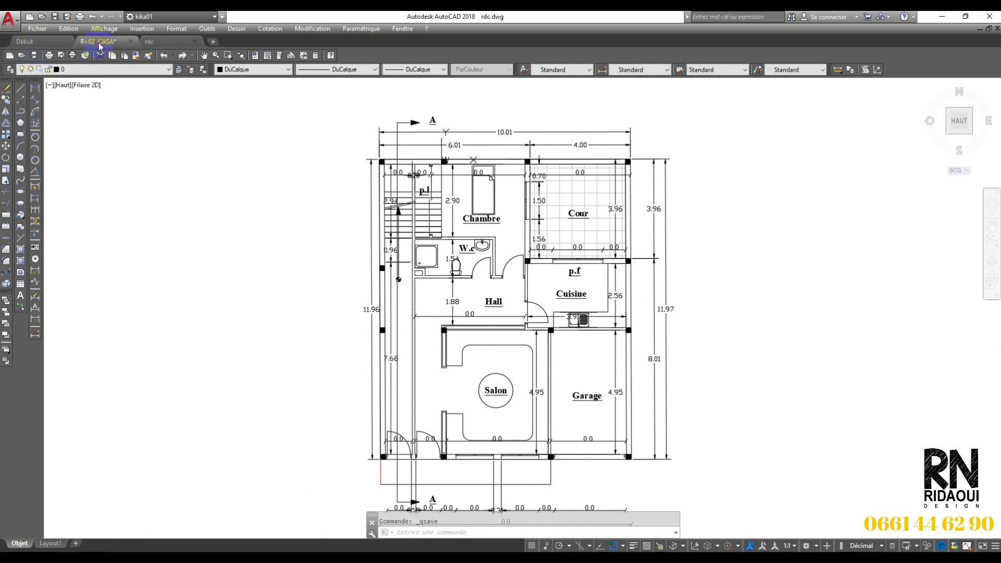
- Export the whole PLAN ETAGE COURANT from the R+02 CASA drawing with WBLOC as etage 00 in the formation revit folder
click(100, 42)
scroll(555, 275, up, 2)
scroll(452, 217, up, 3)
click(449, 183)
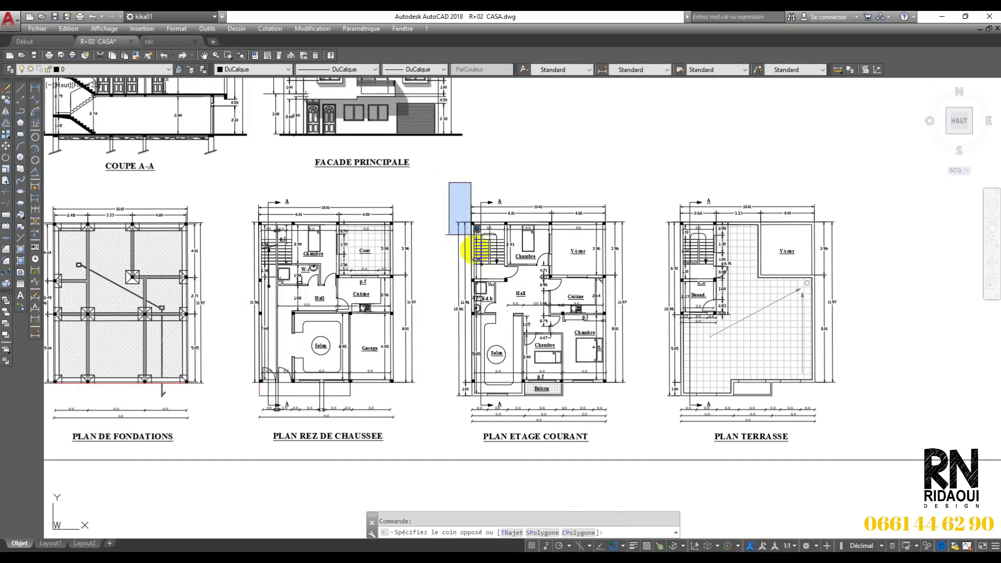
click(629, 448)
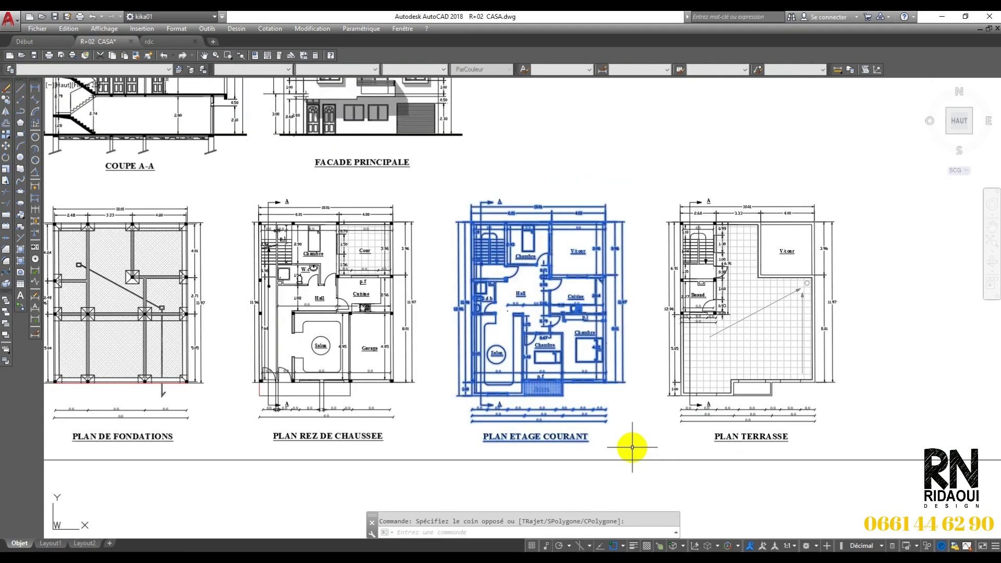
text(w)
key(Return)
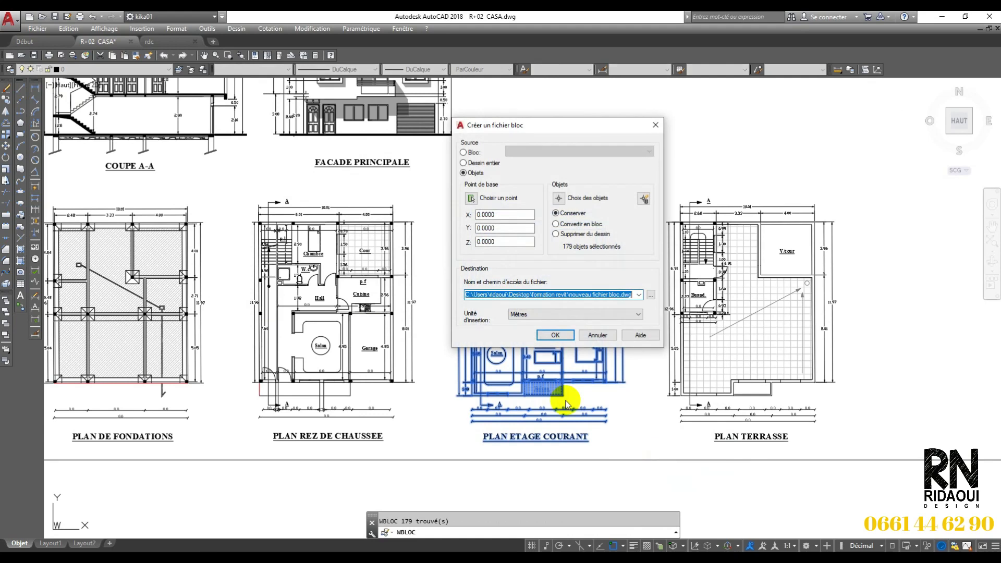
click(651, 295)
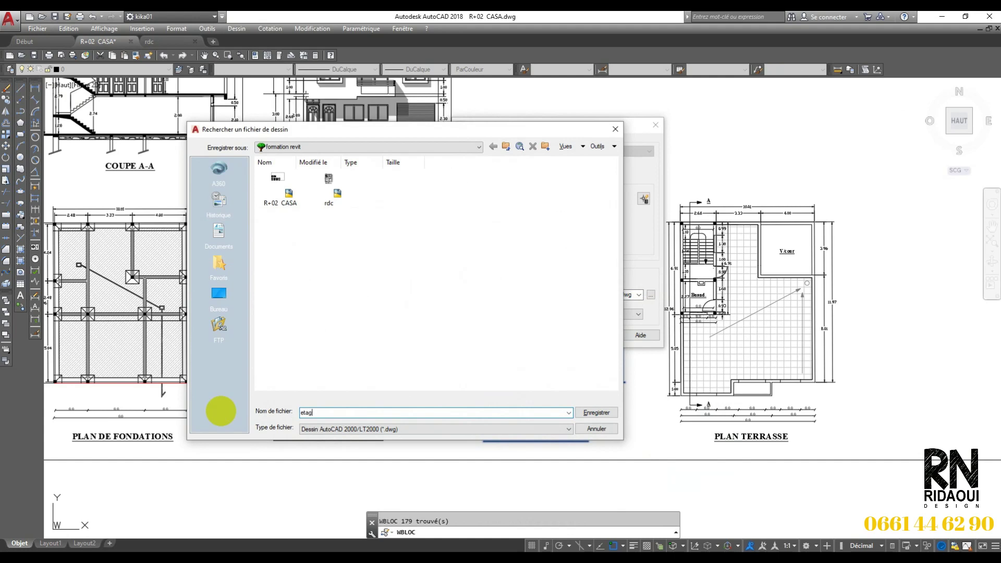
text(etage 00)
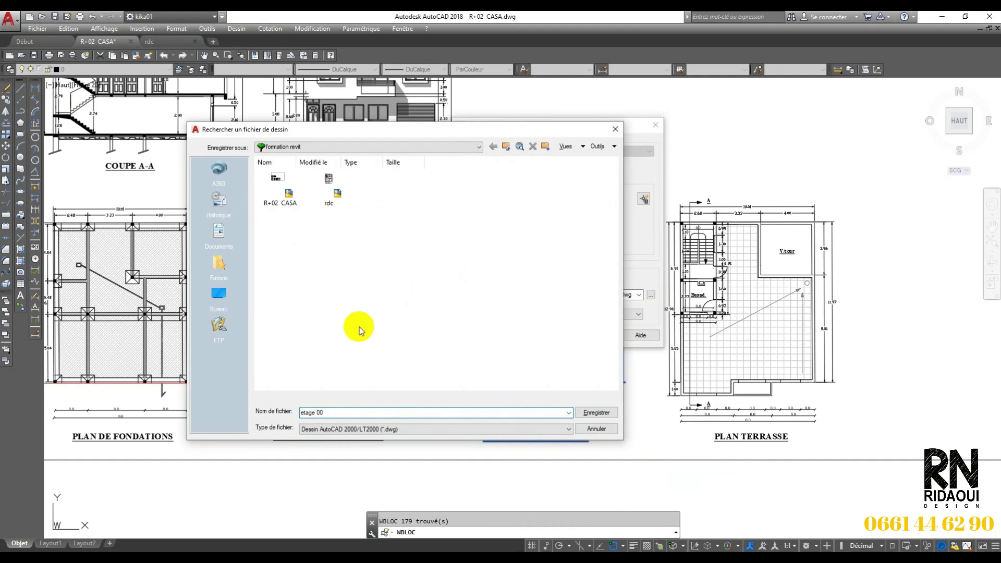
click(596, 412)
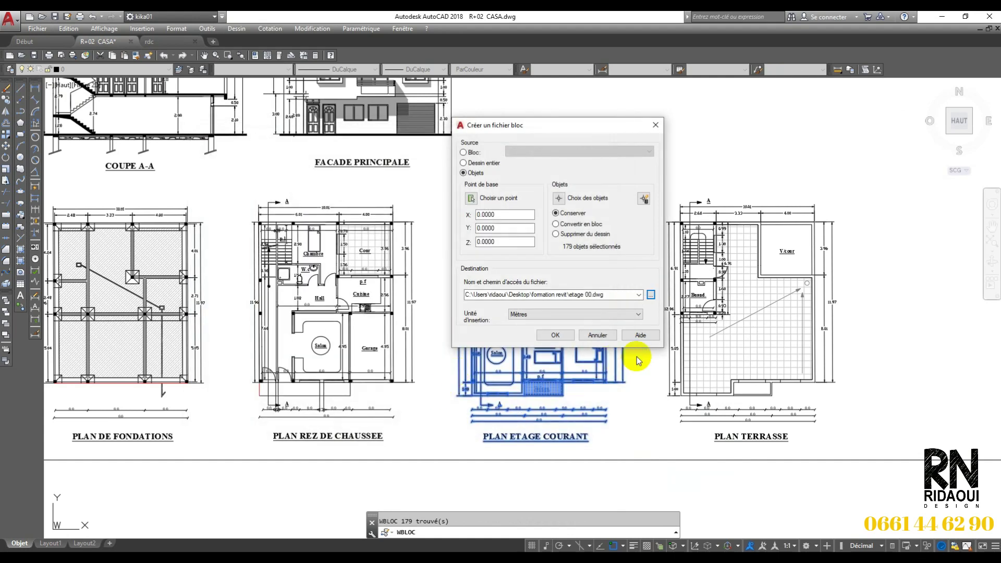
click(554, 334)
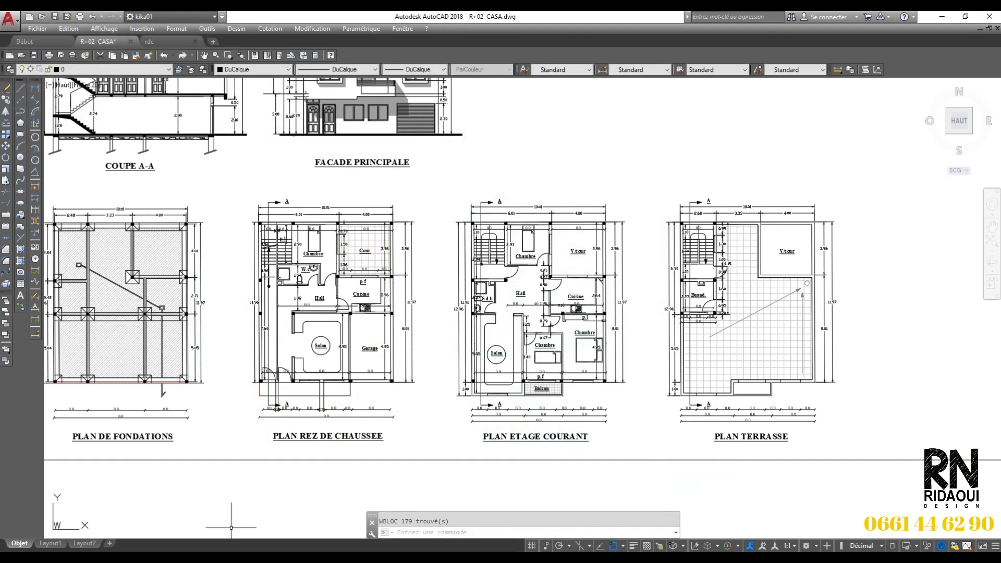
- Open the exported etage 00 drawing from the formation revit folder and view its plan
mouse_move(156, 558)
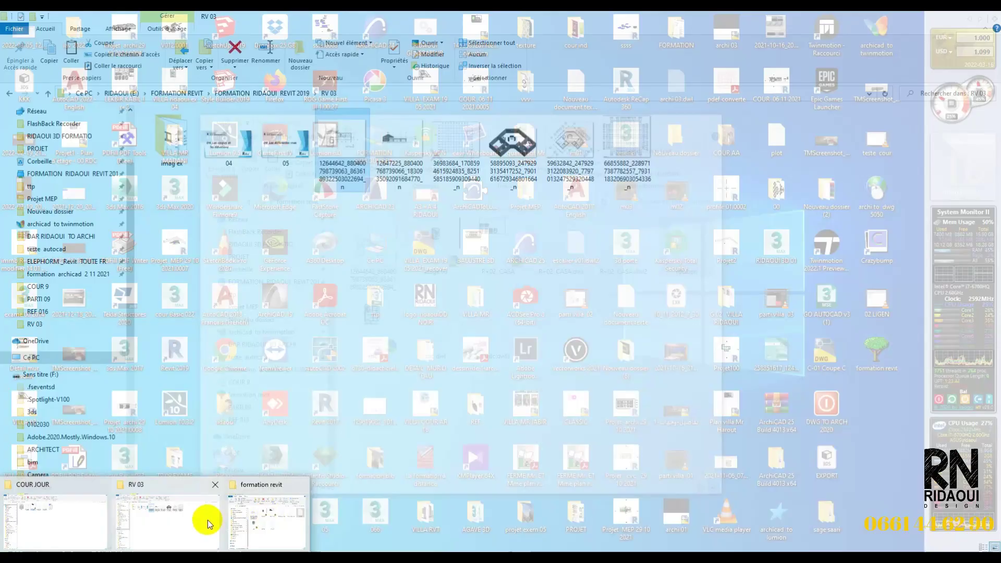
click(266, 516)
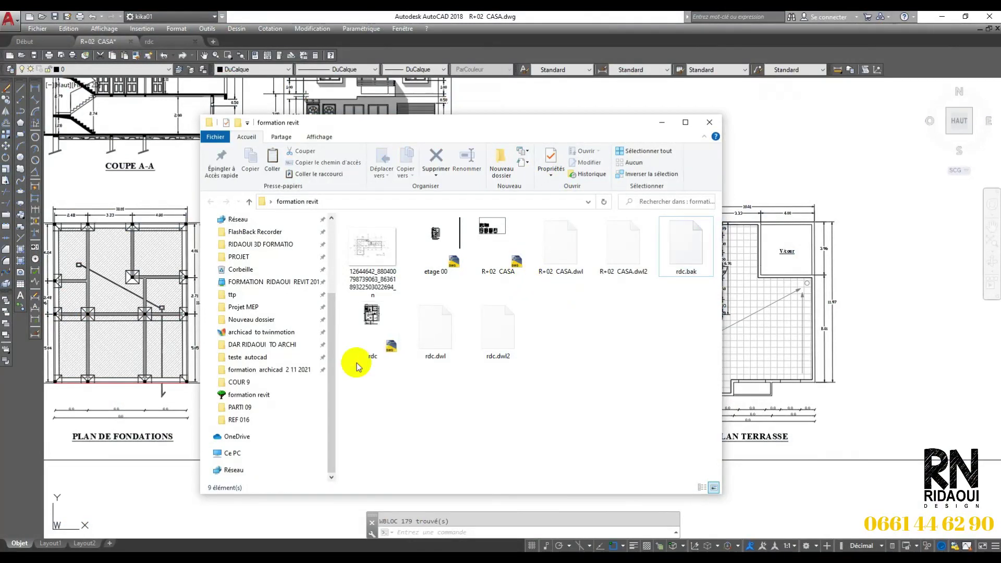
double_click(423, 240)
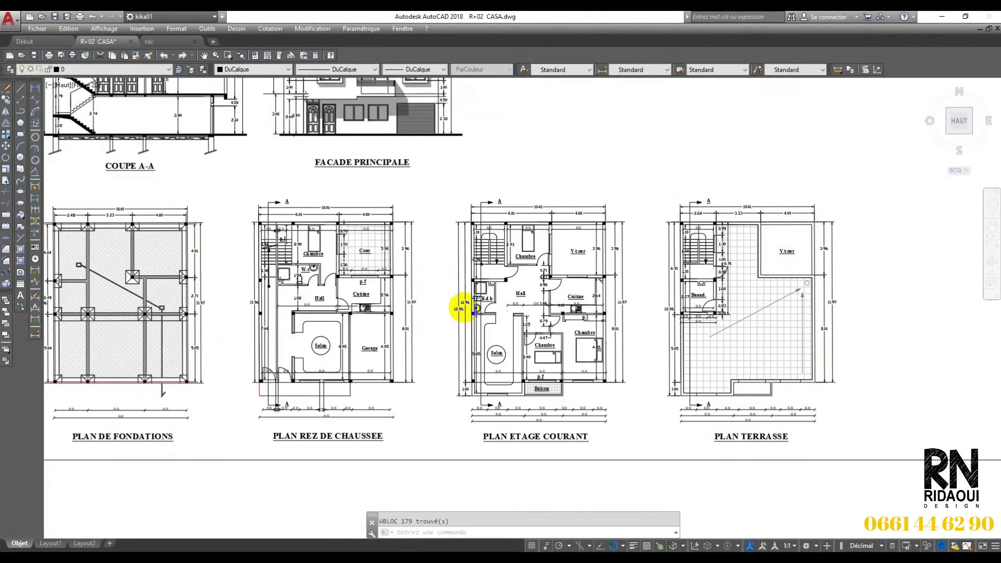
scroll(470, 308, up, 4)
scroll(568, 190, down, 3)
- In the etage 00 drawing, move the entire PLAN ETAGE COURANT from the upper-wall column between stairs and Chambre to the origin 0,0
click(604, 167)
click(428, 372)
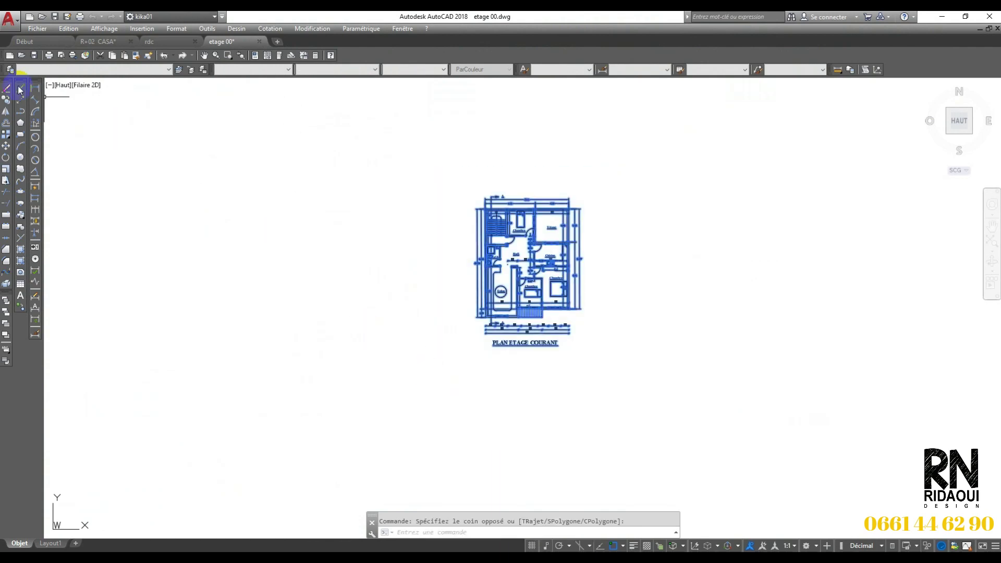
click(7, 147)
scroll(502, 211, up, 8)
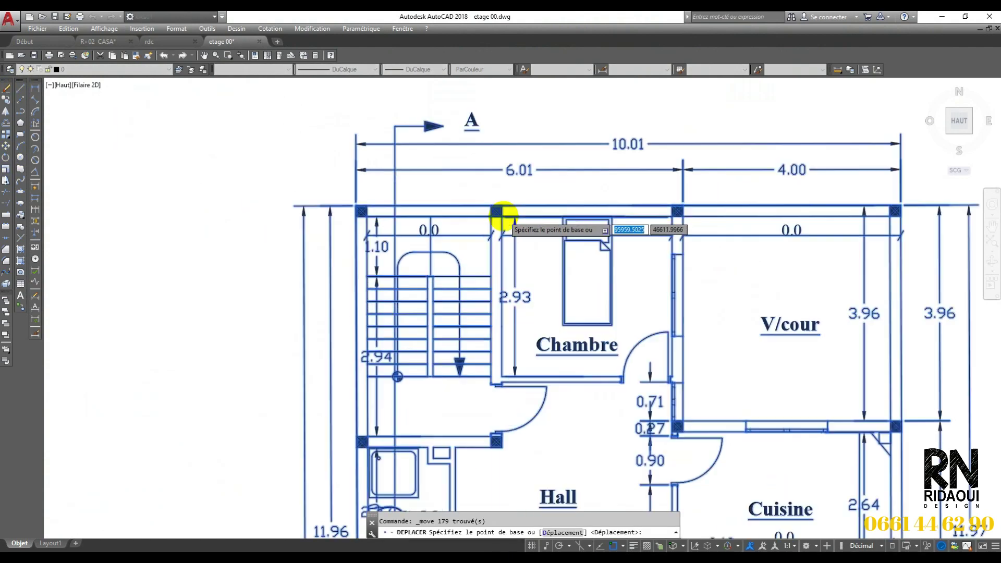
click(448, 221)
scroll(554, 212, down, 8)
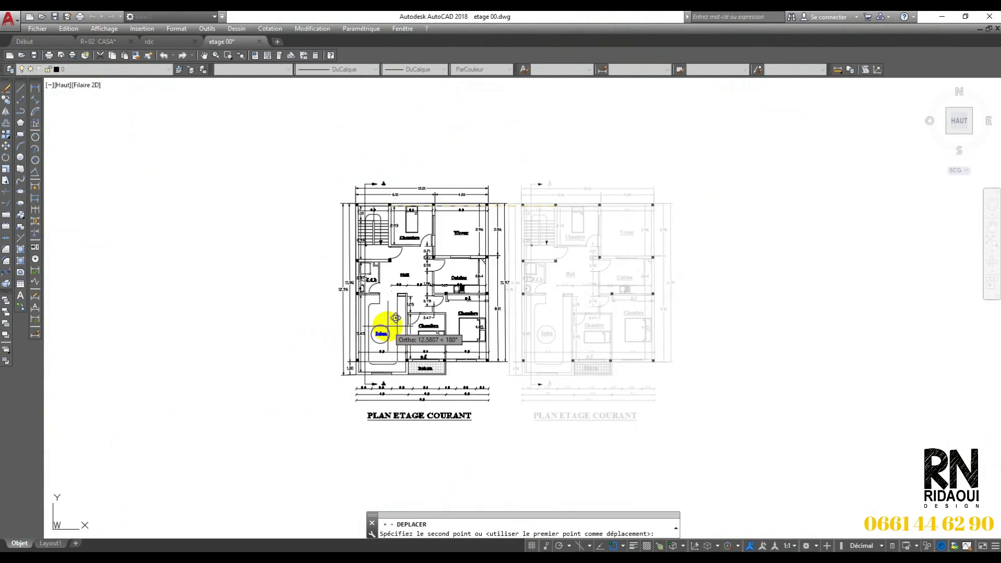
key(F8)
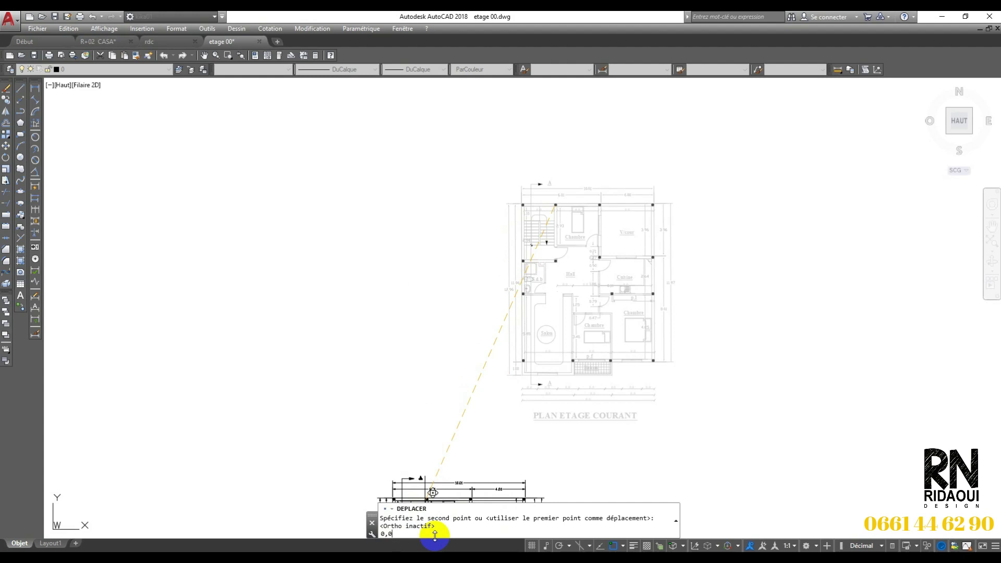
key(Return)
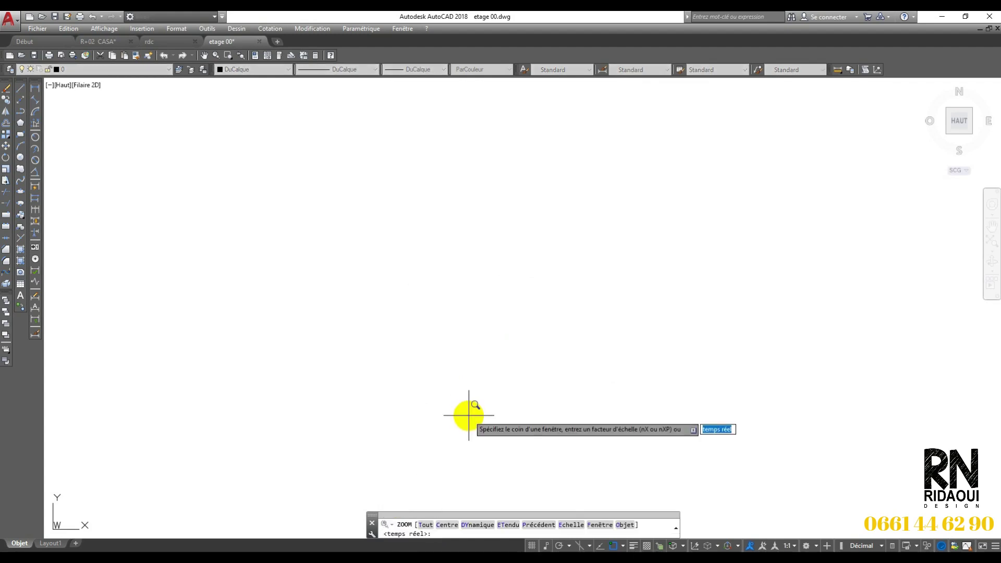
- Zoom to the drawing's extents, check that the insertion units are Mètres, and save the etage 00 drawing
key(Escape)
text(u)
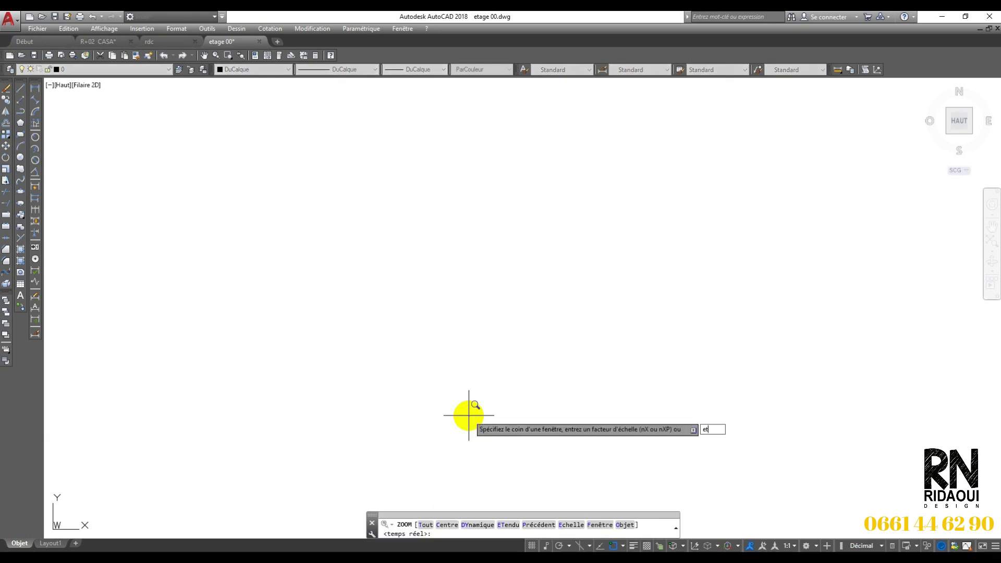
key(Return)
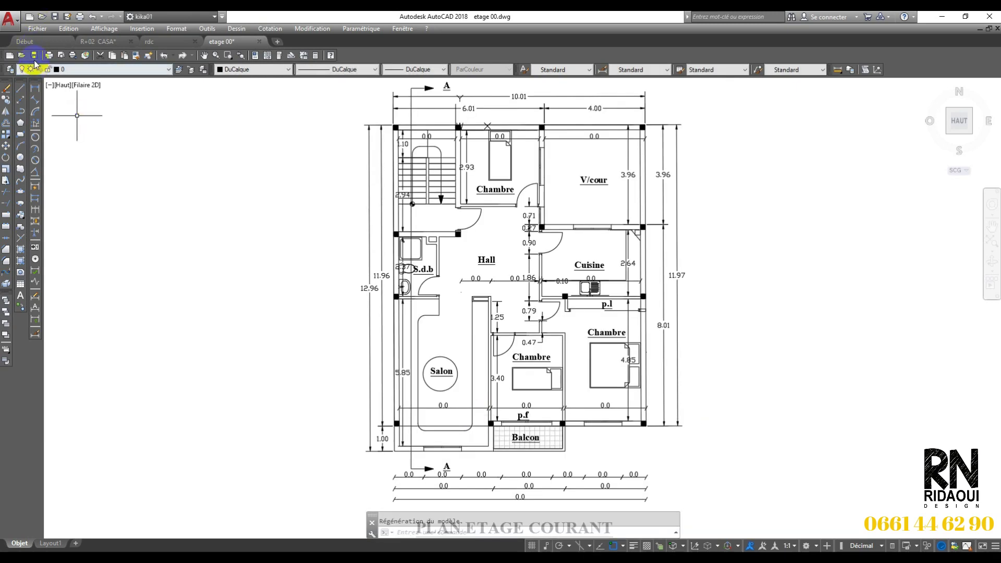
click(176, 28)
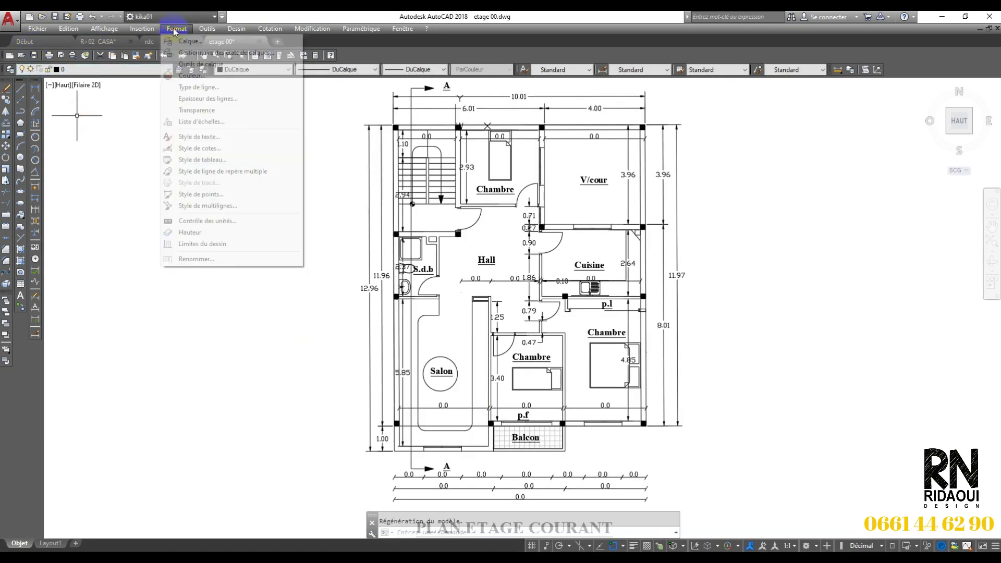
click(188, 223)
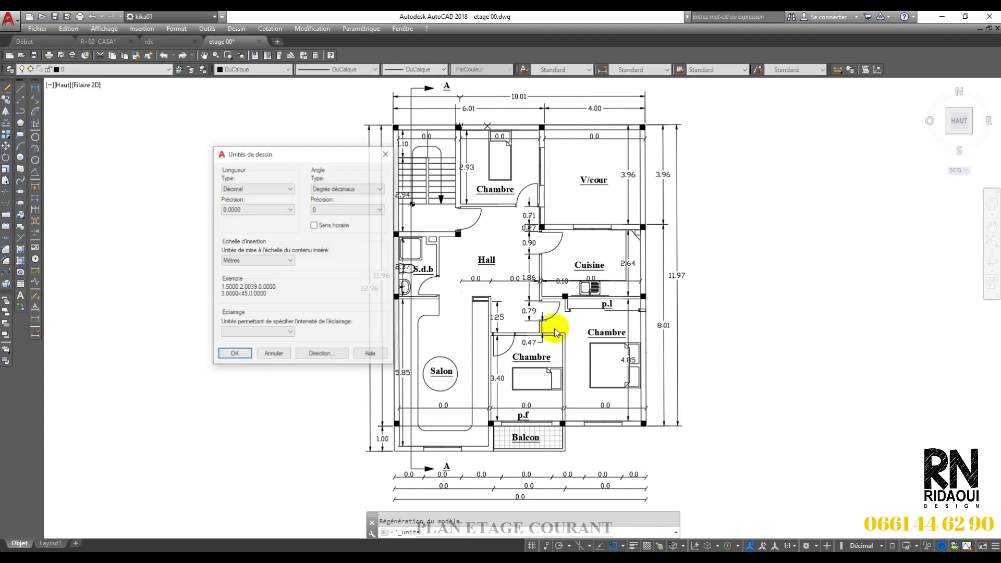
click(233, 355)
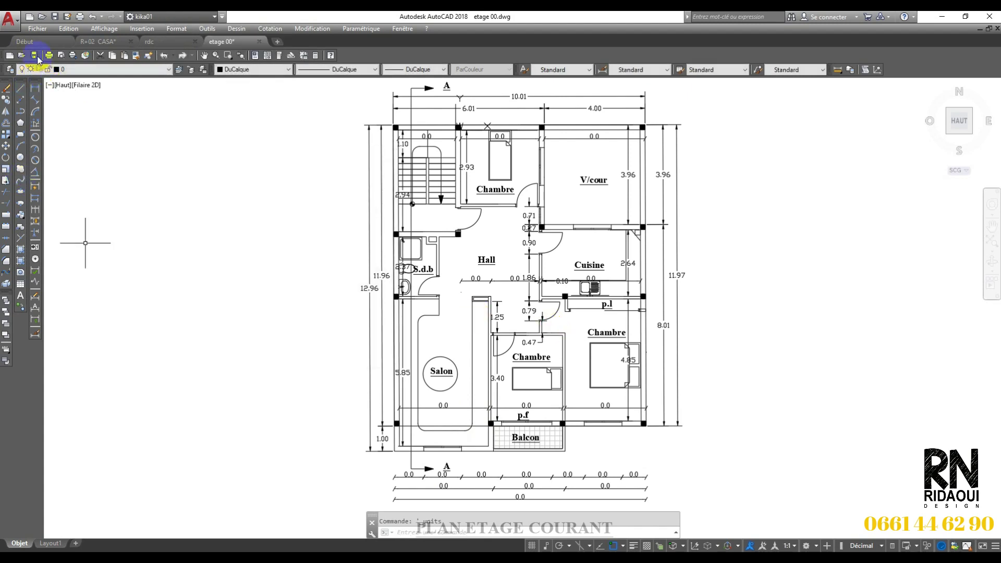
key(ctrl+s)
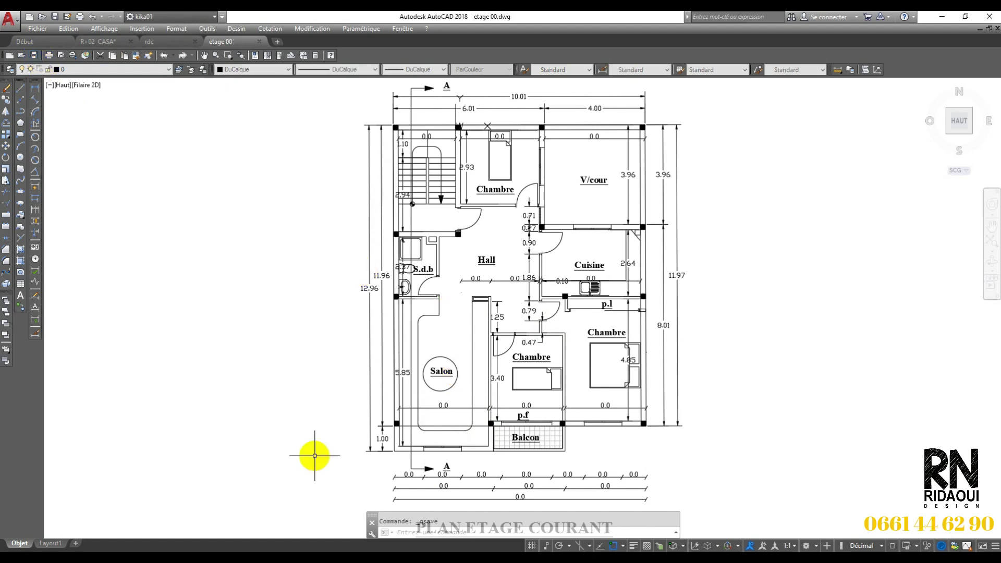
- Export the whole PLAN TERRASSE from the R+02 CASA drawing with WBLOC as terr in the formation revit folder
click(100, 41)
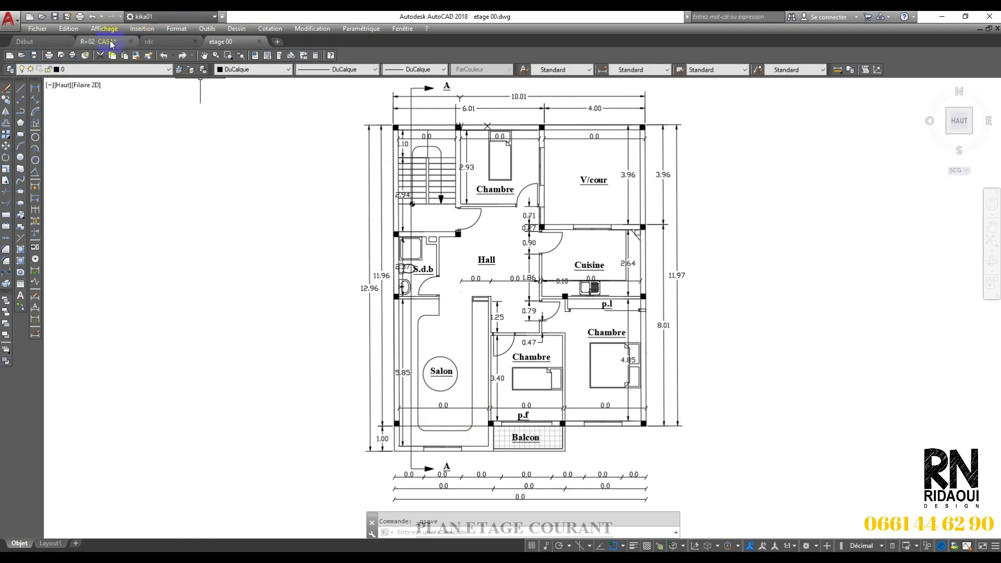
scroll(769, 366, up, 4)
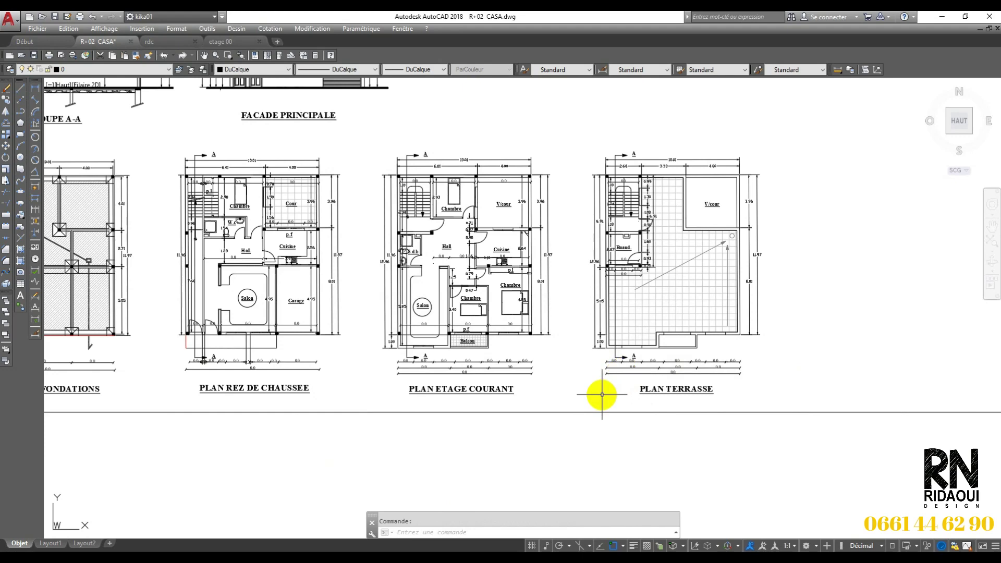
click(587, 401)
click(787, 148)
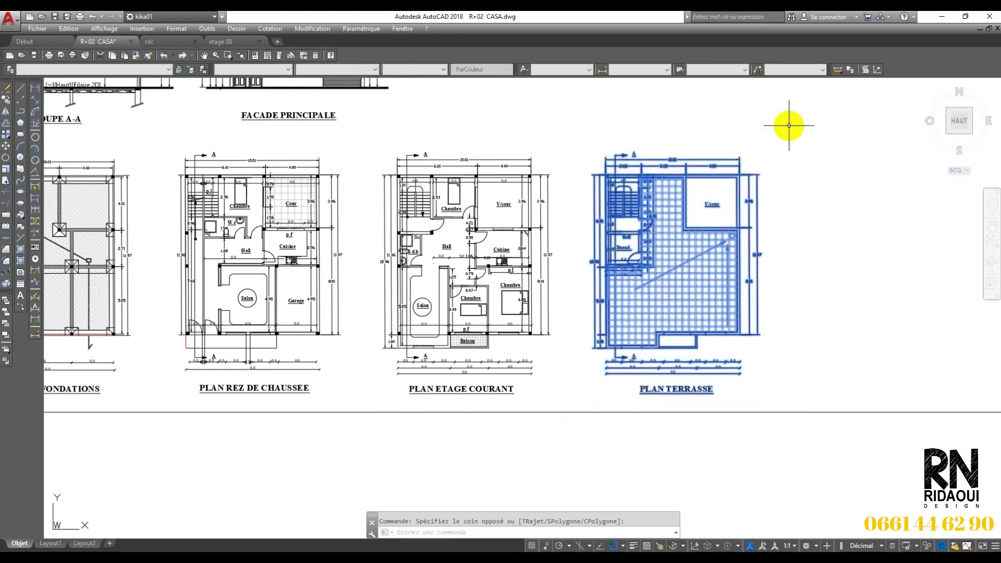
text(W)
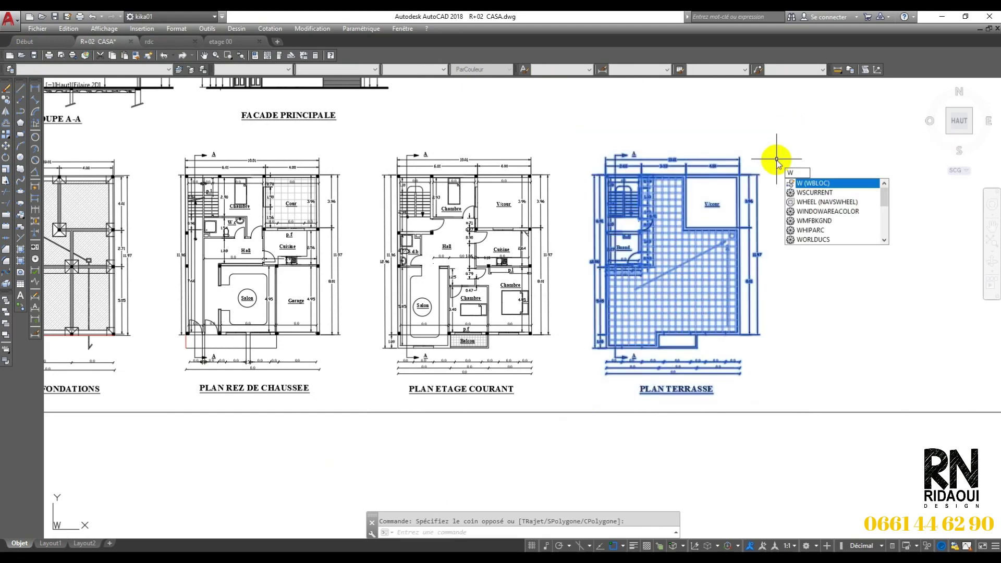
key(Return)
click(652, 296)
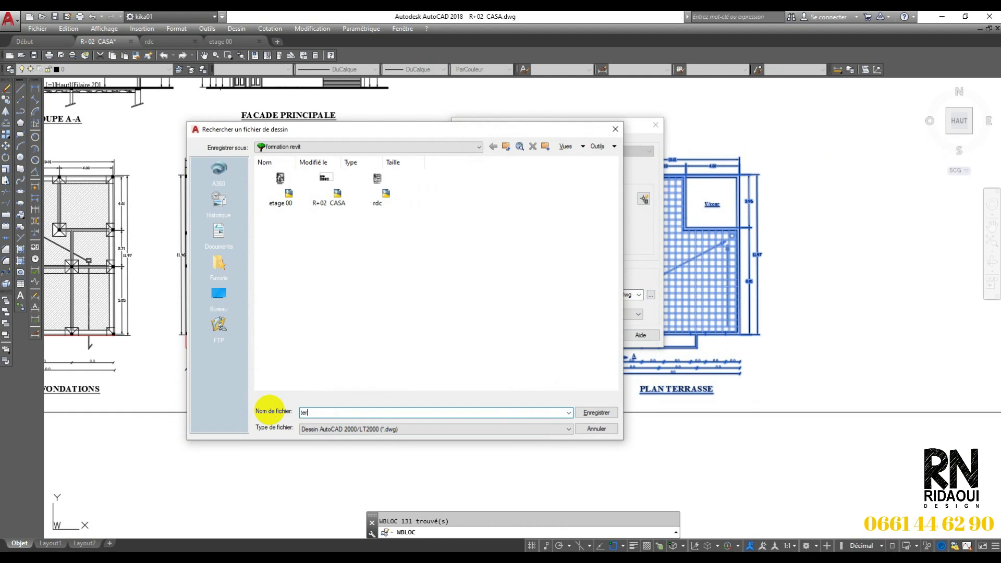
click(590, 416)
click(555, 336)
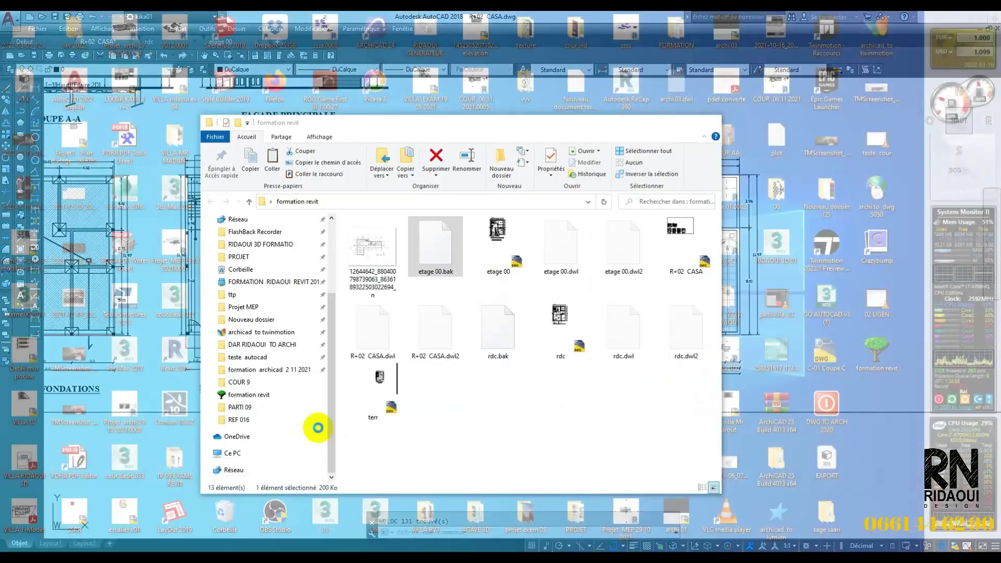
- Open the exported terr drawing and move the entire terrace plan from the lower-left corner of the upper-wall column beside the stairs to 0,0
click(294, 495)
double_click(379, 426)
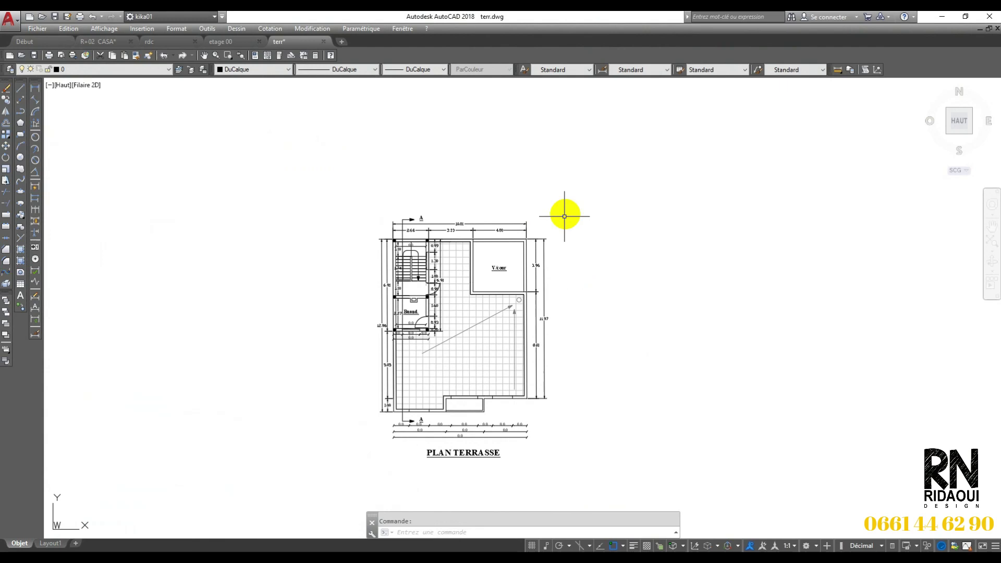
click(567, 190)
click(313, 459)
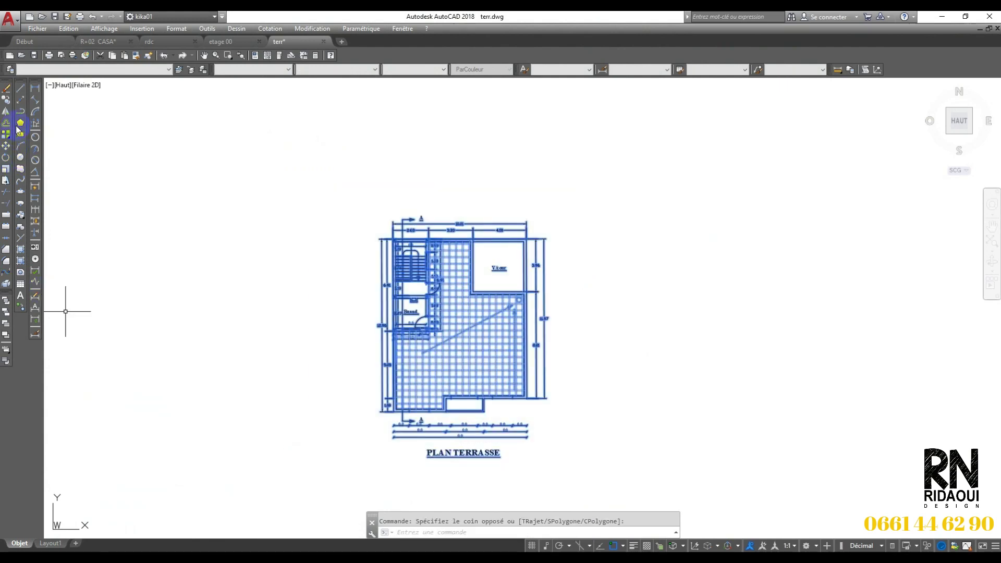
click(7, 147)
scroll(386, 241, up, 10)
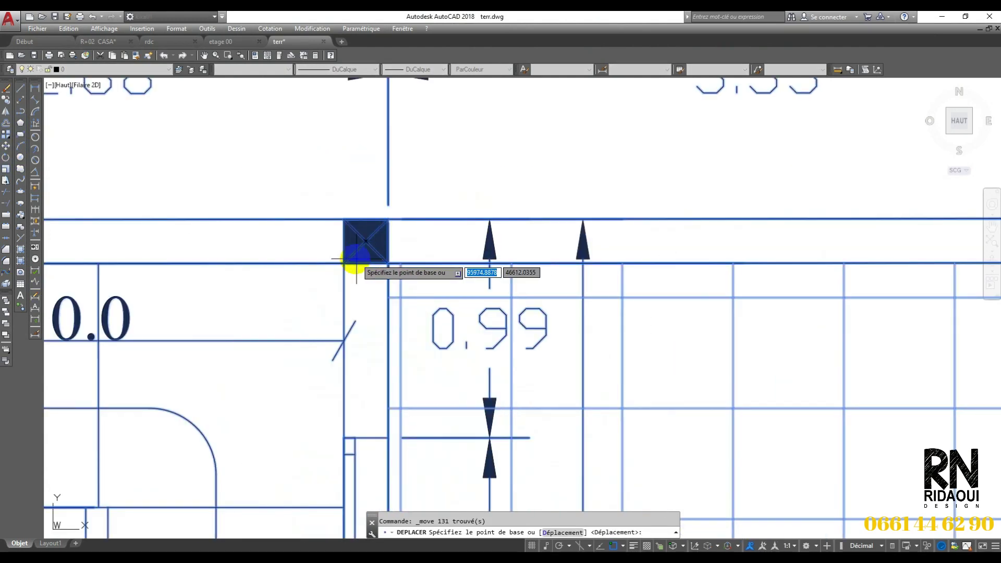
click(344, 263)
scroll(577, 152, down, 10)
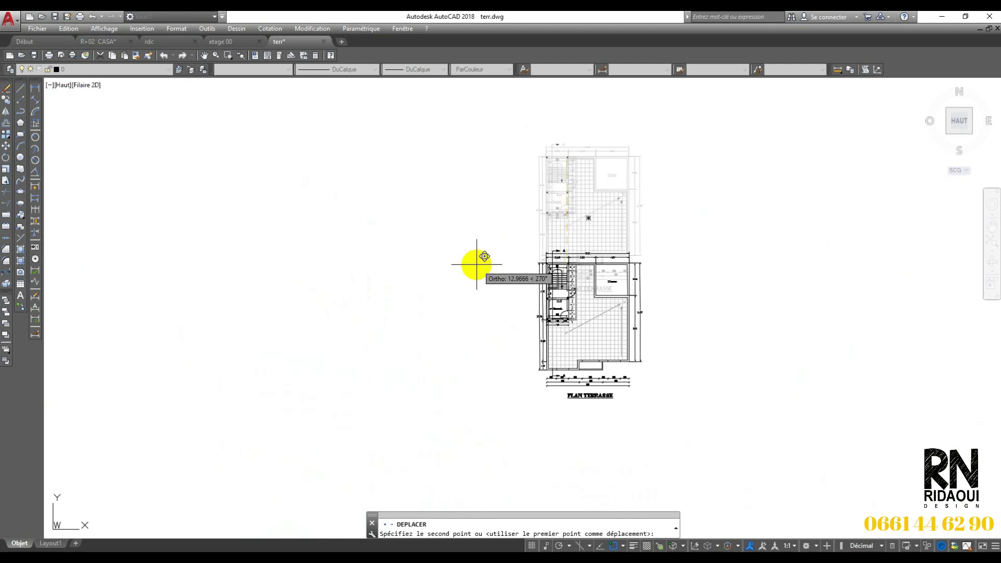
key(F8)
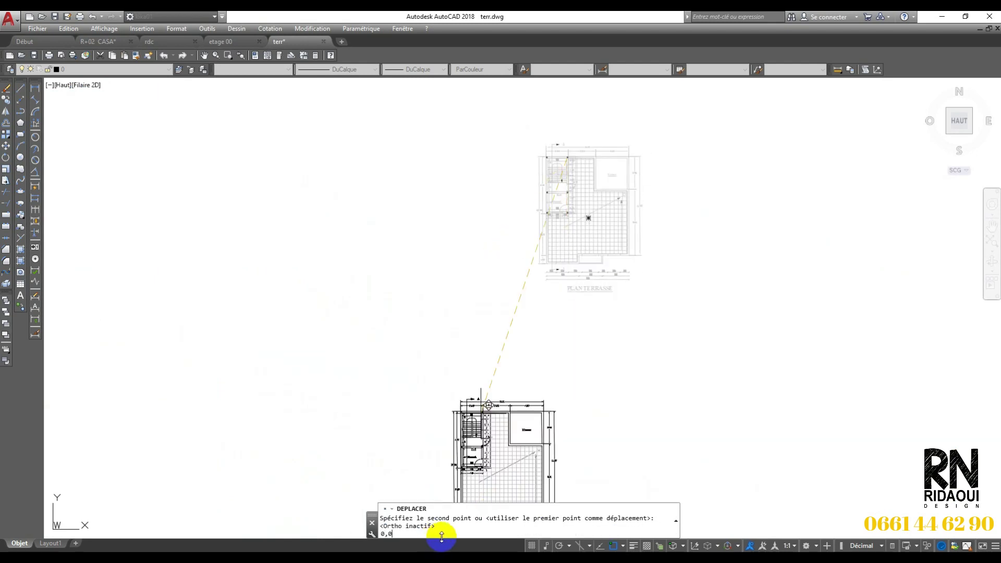
key(Return)
- Zoom to the extents of the terrace plan and save the terr drawing
text(z)
key(Return)
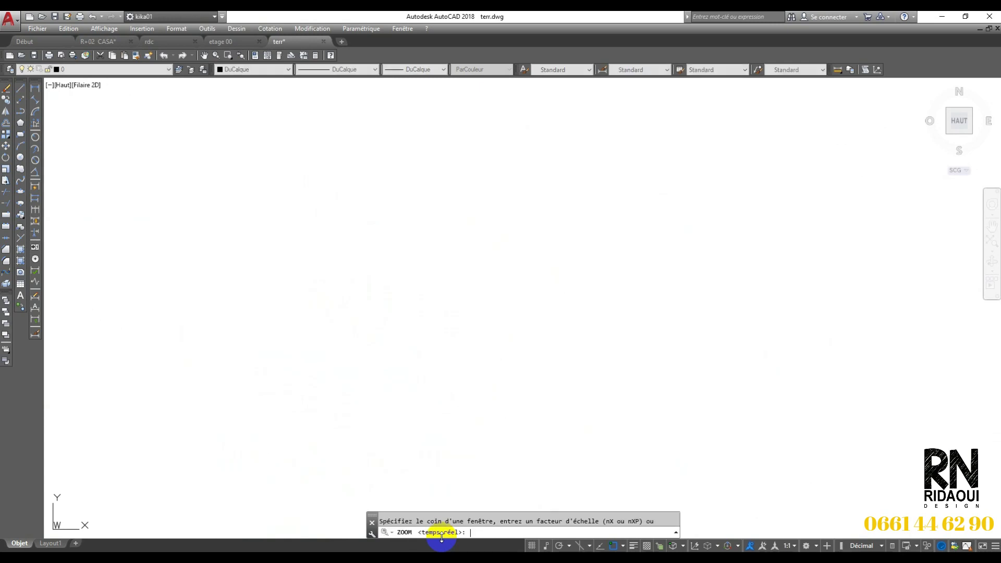
text(e)
key(Return)
scroll(599, 320, down, 2)
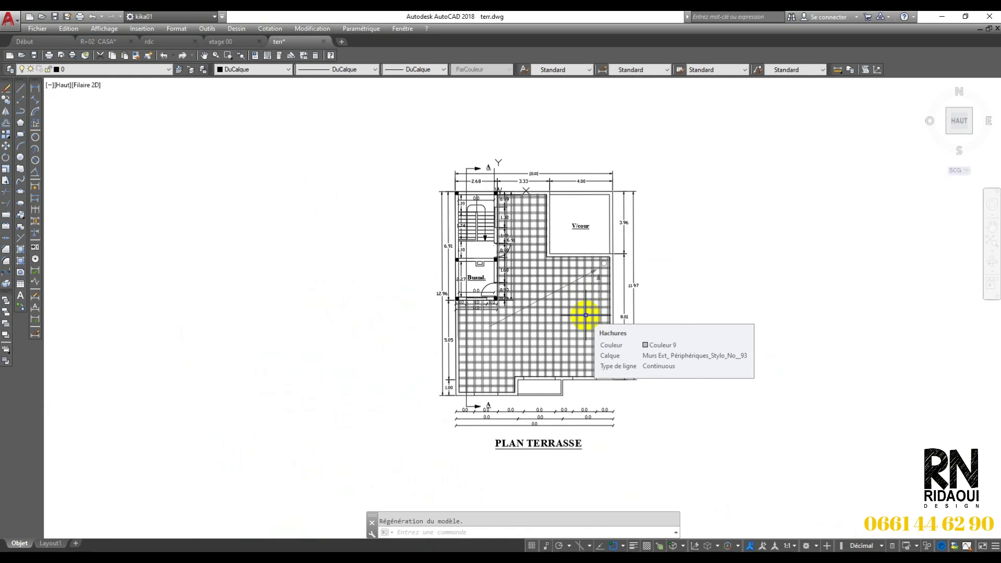
scroll(488, 339, down, 2)
scroll(518, 362, up, 2)
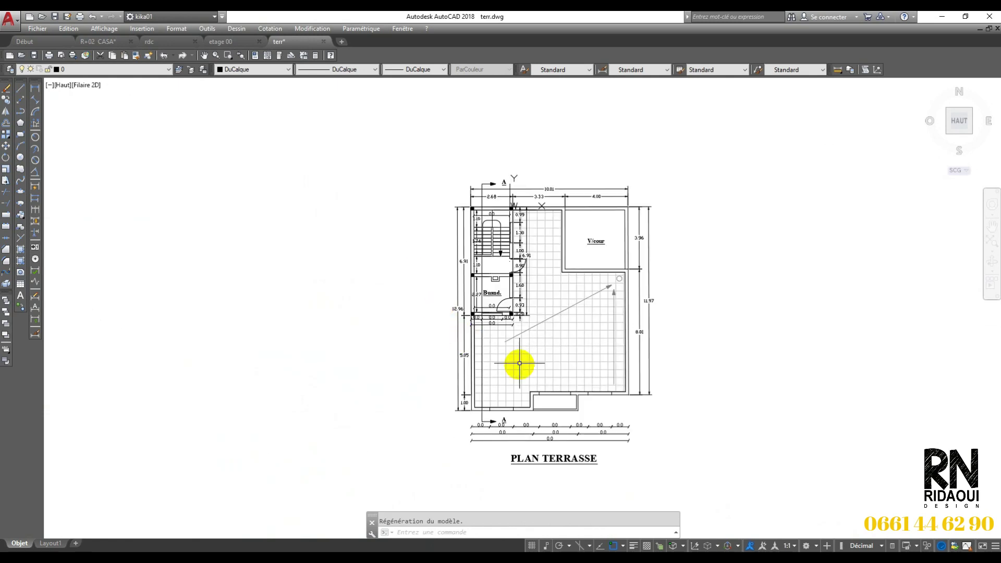
click(35, 56)
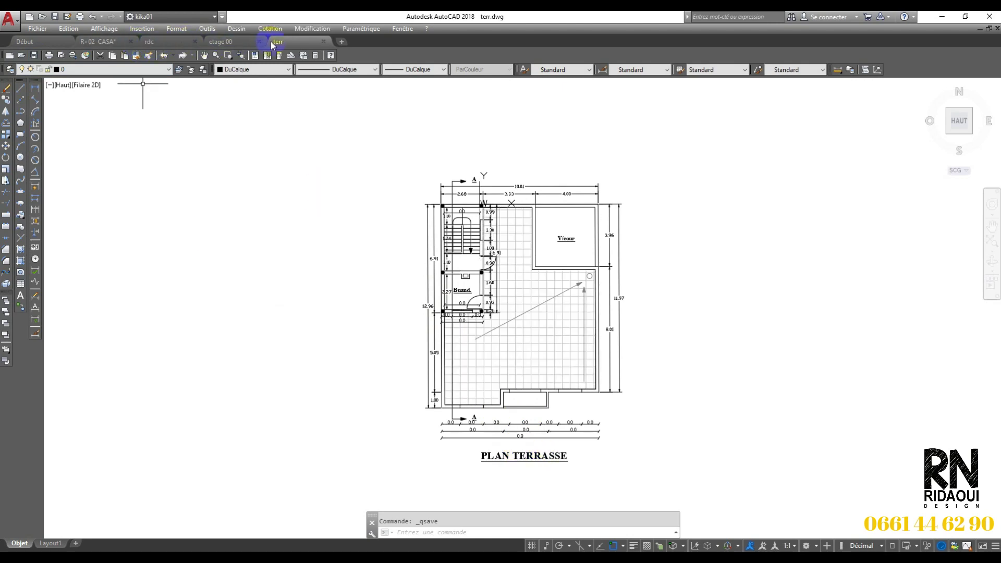
click(433, 349)
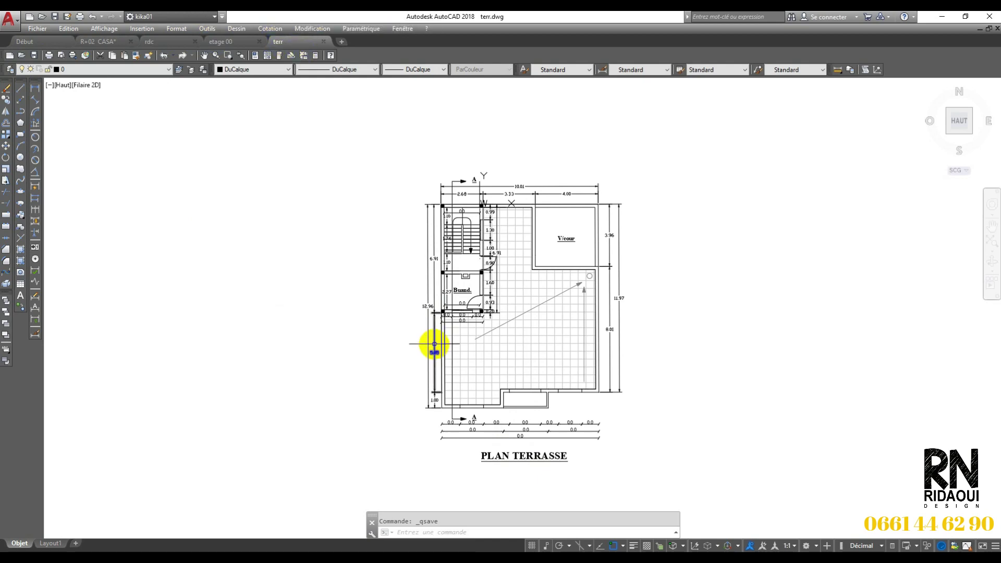
middle_drag(469, 350, 462, 330)
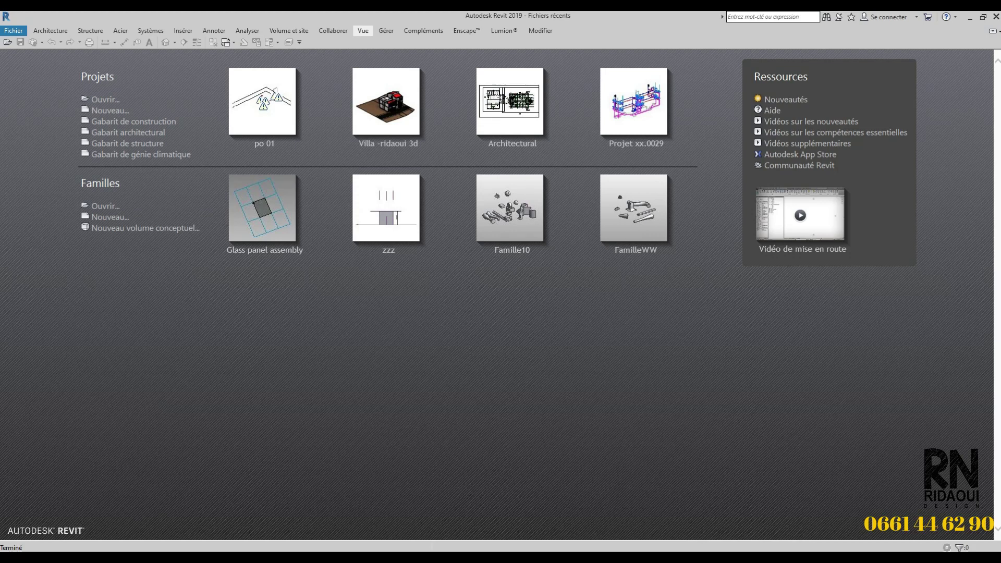
- Switch to Revit and create a new project from the architectural template (Gabarit architectural)
click(121, 155)
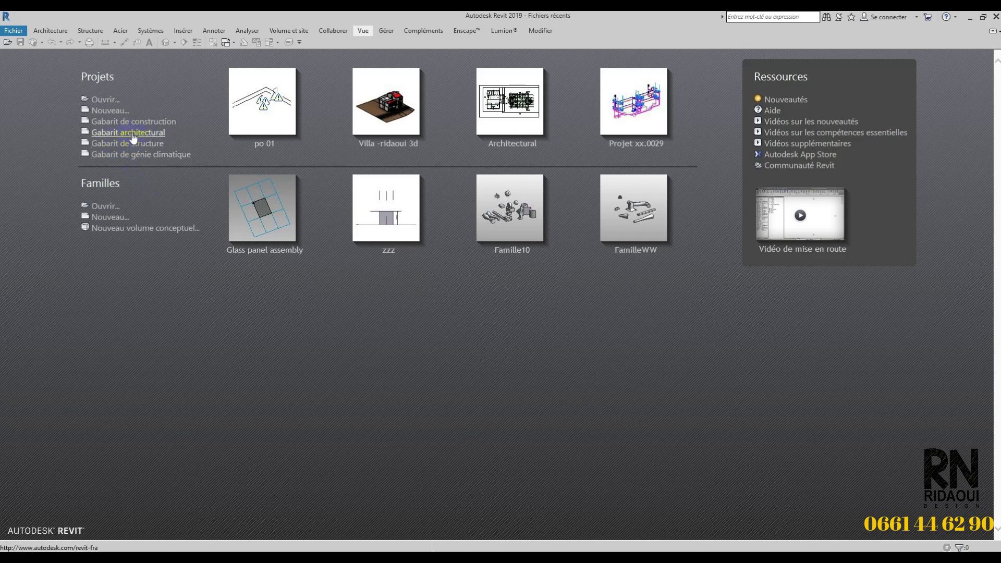
click(133, 134)
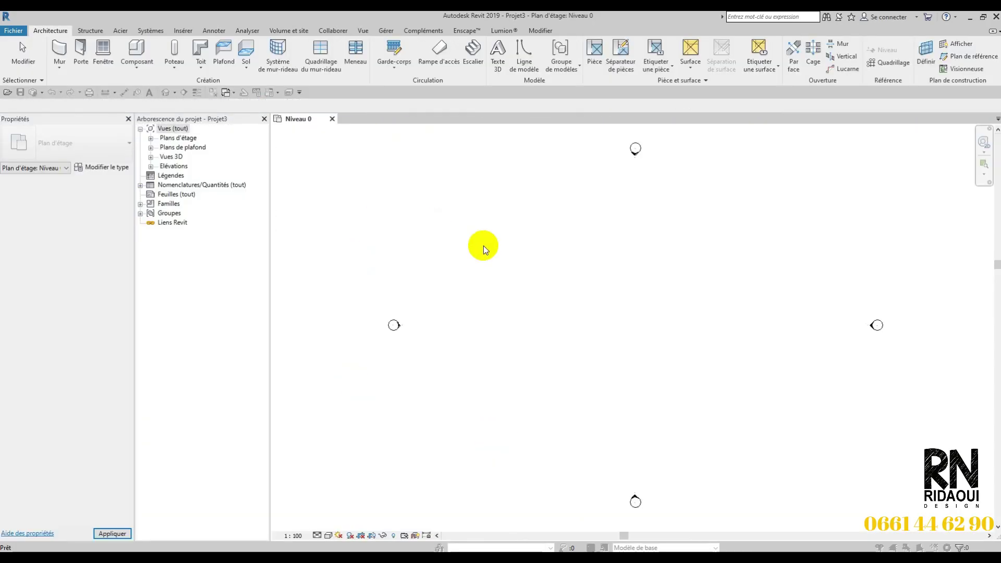
mouse_move(512, 298)
middle_down()
mouse_move(498, 302)
mouse_move(530, 299)
middle_up()
scroll(530, 299, down, 1)
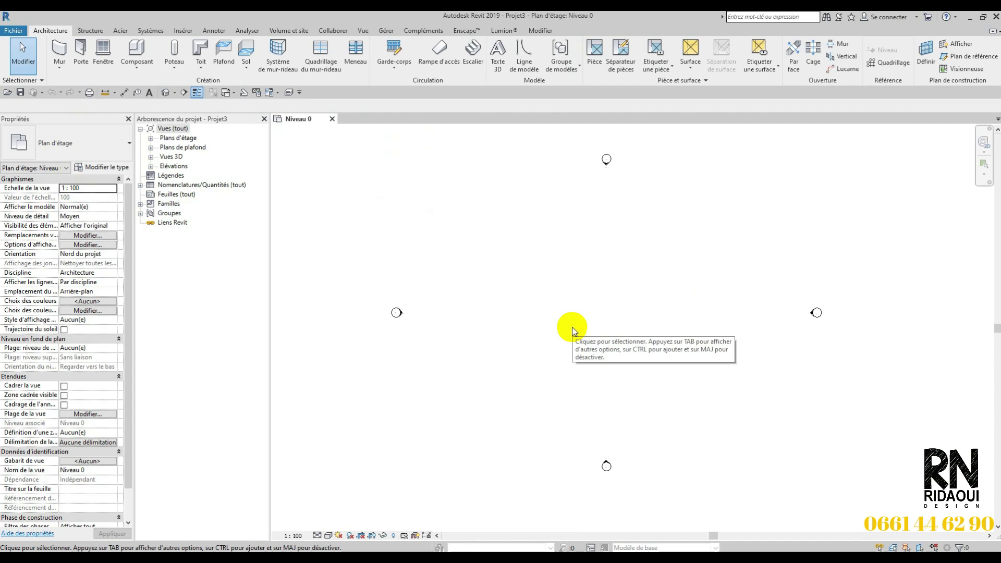
middle_drag(623, 278, 628, 283)
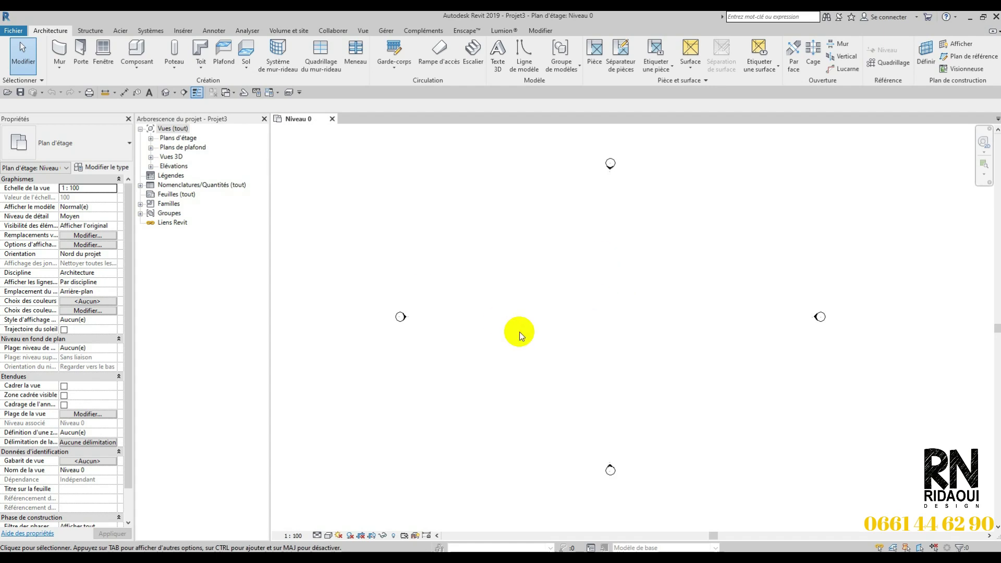
- In the visibility/graphics overrides of Niveau 0, turn on Point de base du projet and Point de topographie under Site and apply
key(v)
key(g)
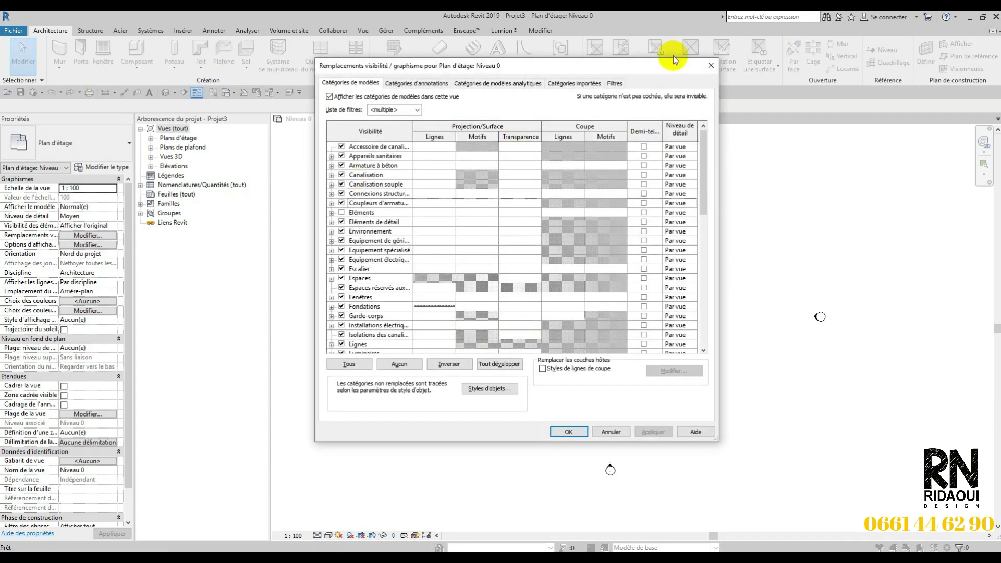
drag(676, 69, 670, 95)
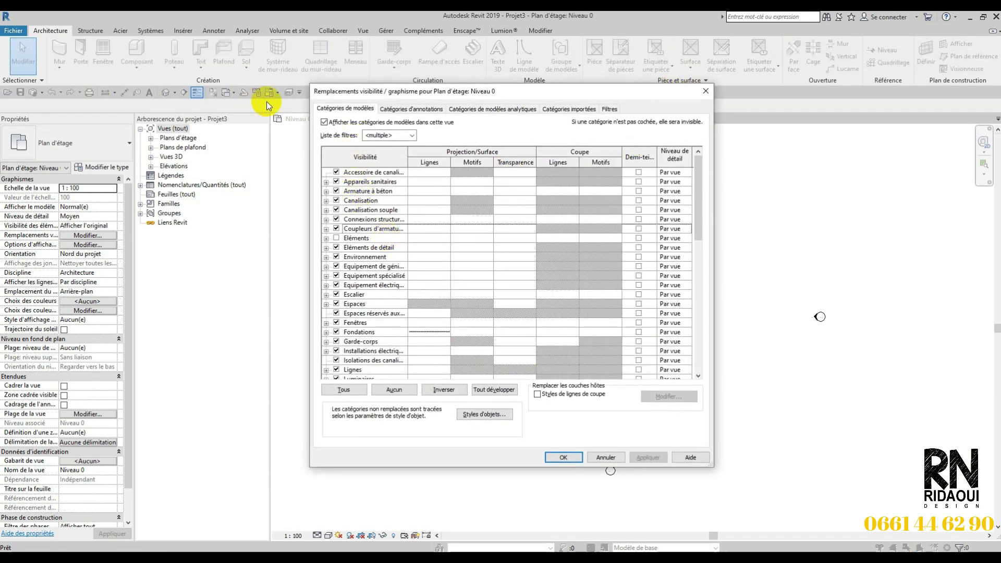
scroll(374, 353, down, 7)
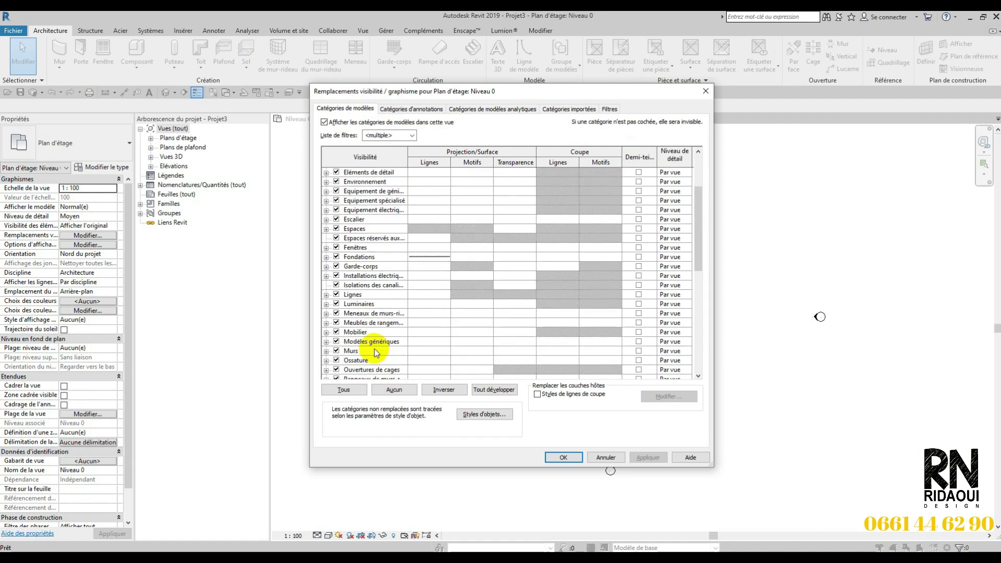
scroll(374, 353, down, 3)
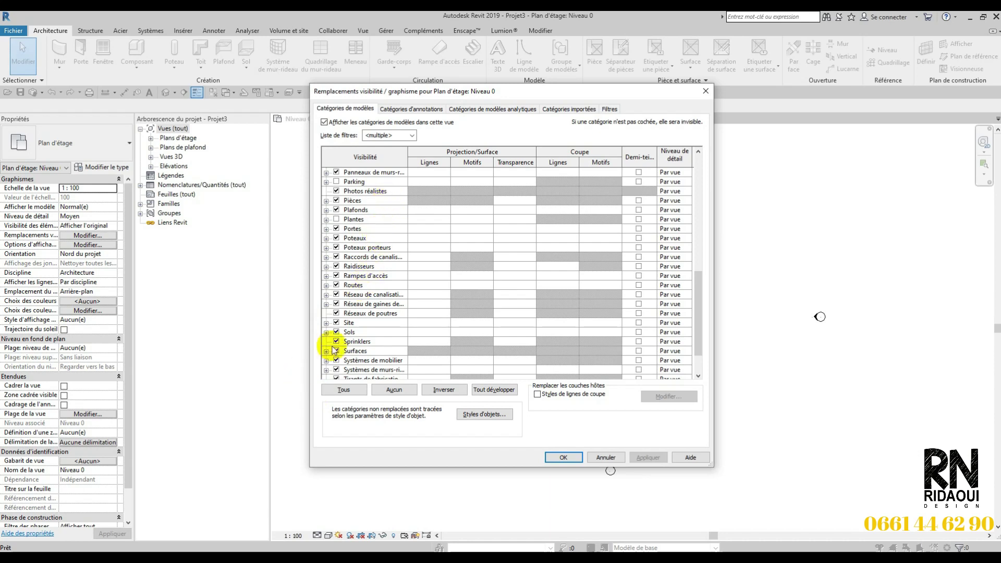
click(326, 323)
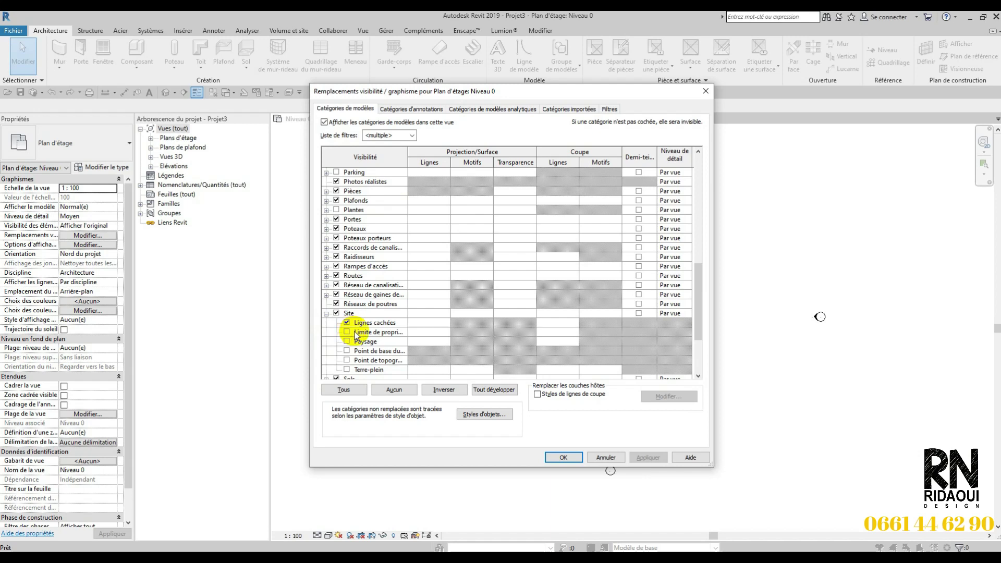
scroll(368, 350, down, 1)
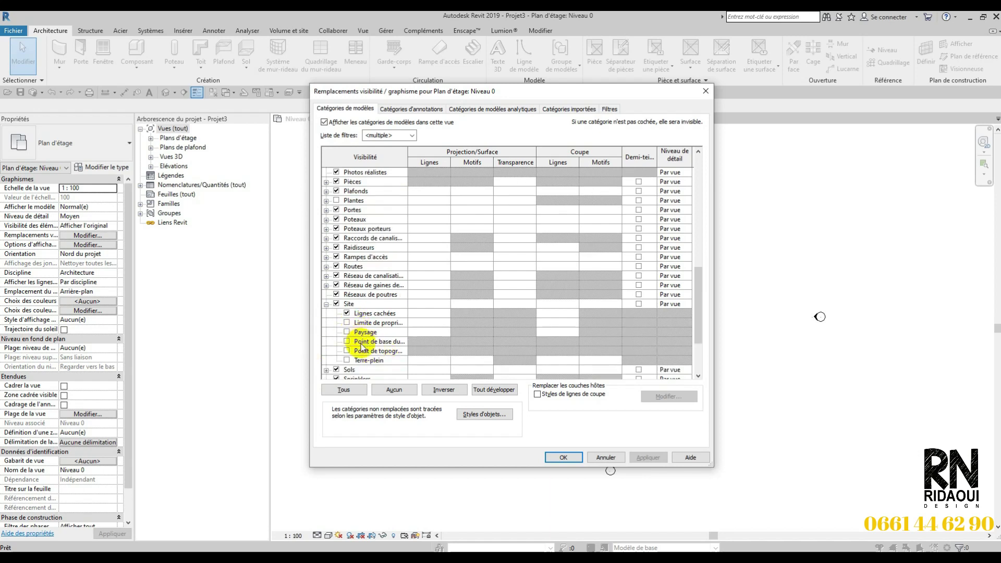
drag(408, 154, 428, 154)
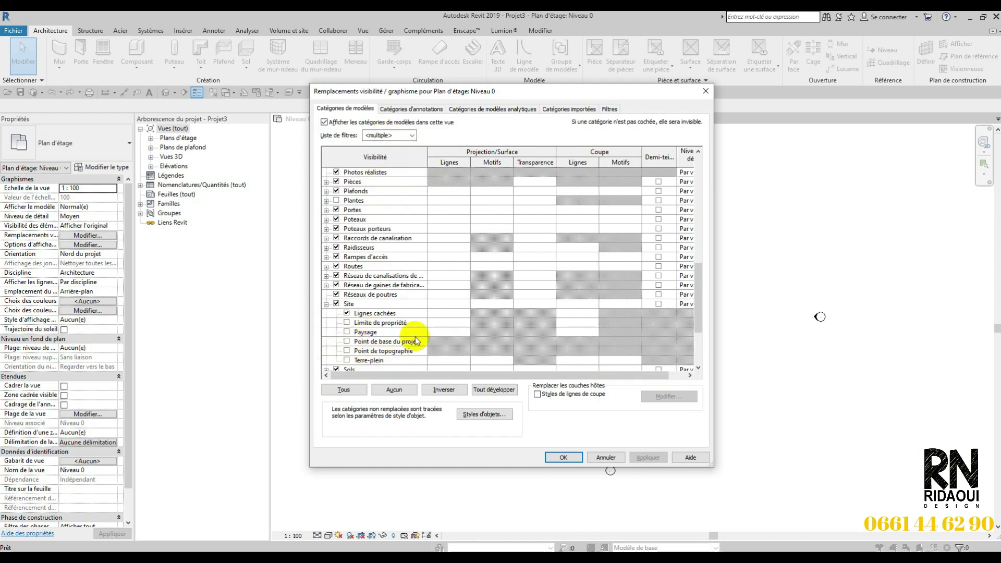
click(347, 342)
click(347, 351)
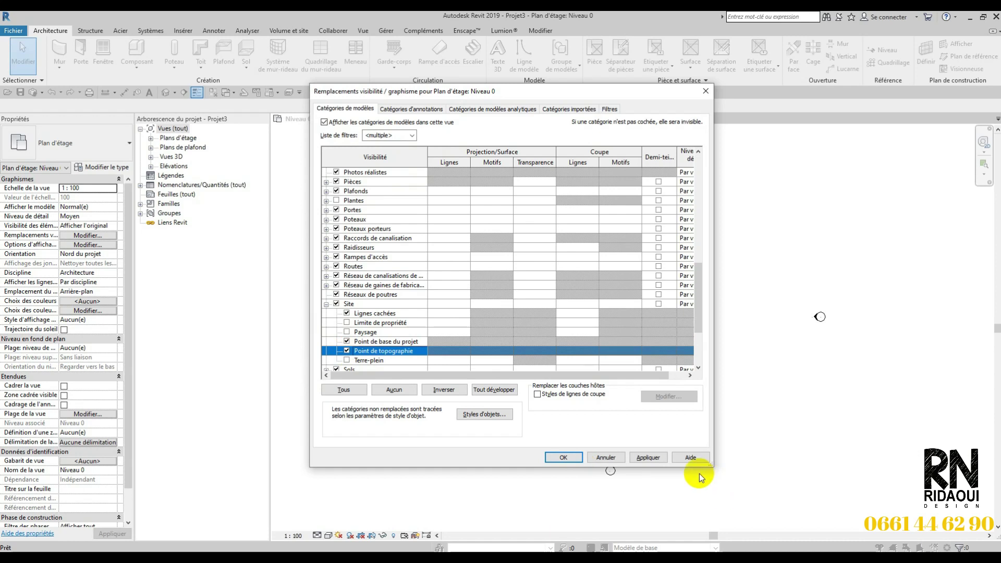
click(647, 457)
click(563, 458)
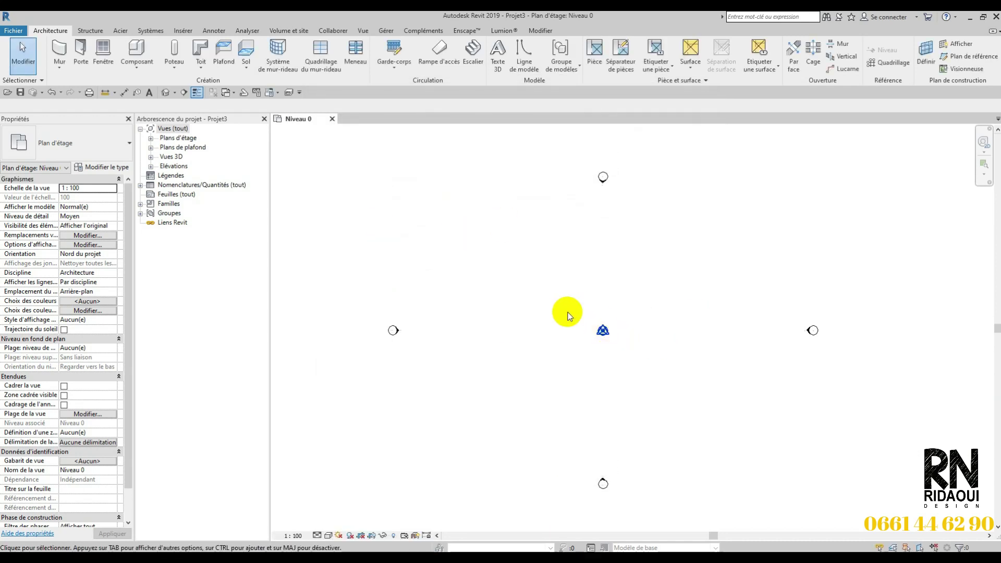
click(364, 31)
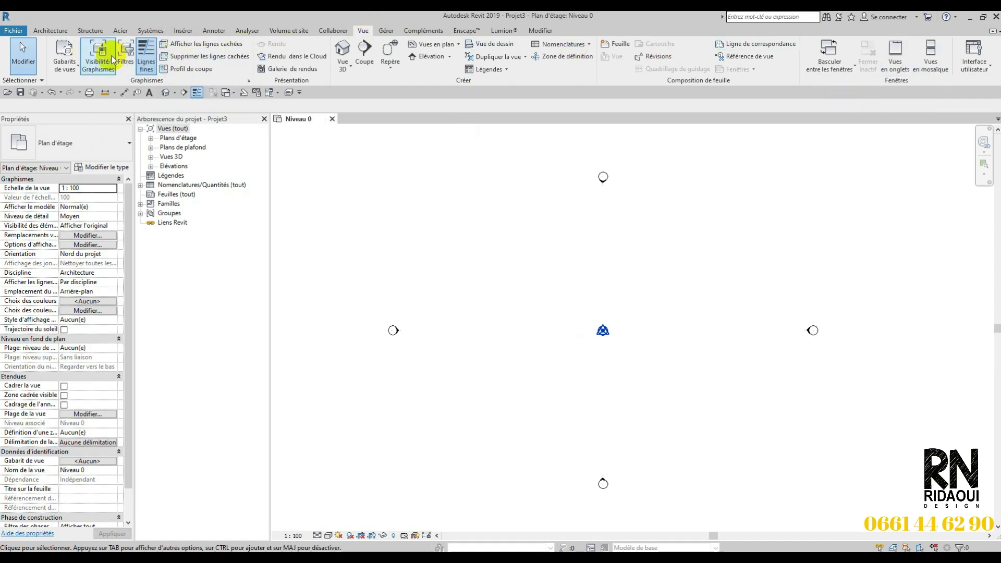
click(96, 60)
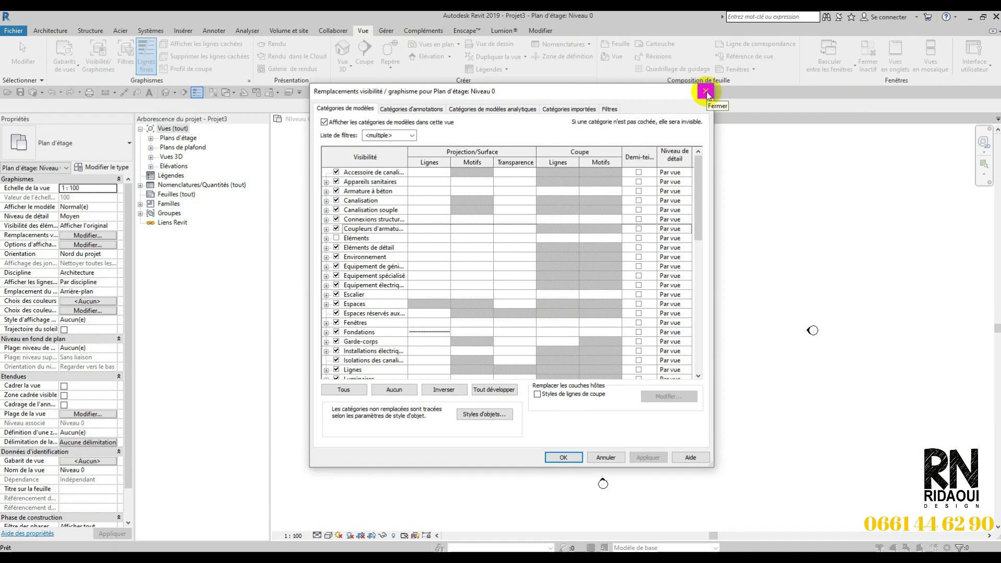
click(706, 93)
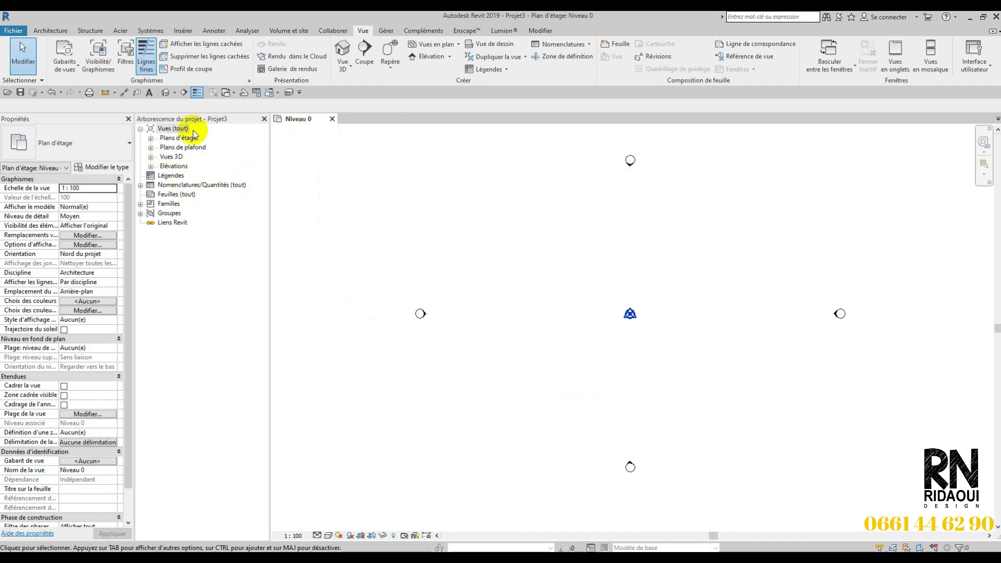
- Check the Niveau 1 and Niveau 2 floor plans for the base points, close both views and return to Niveau 0
click(152, 139)
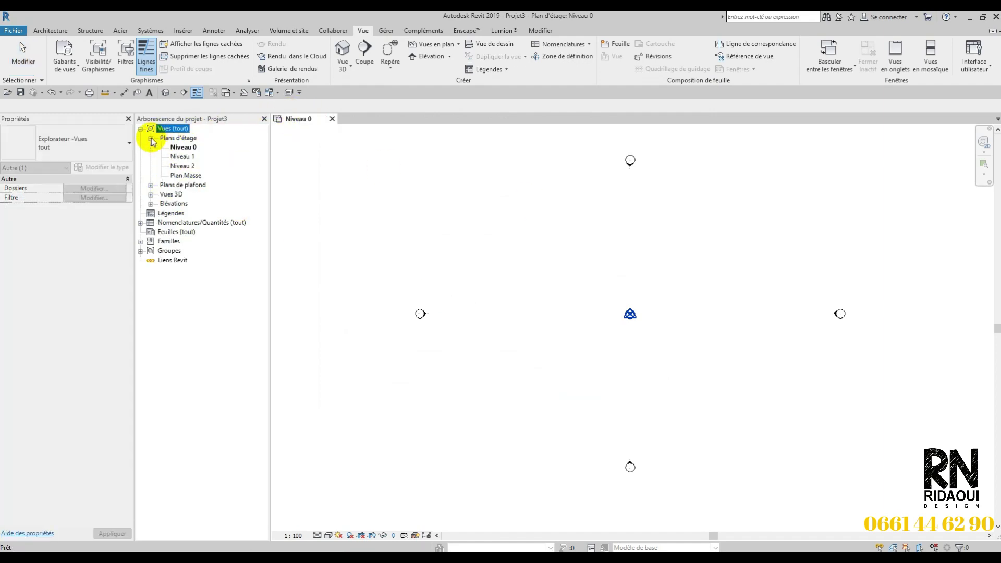
double_click(185, 156)
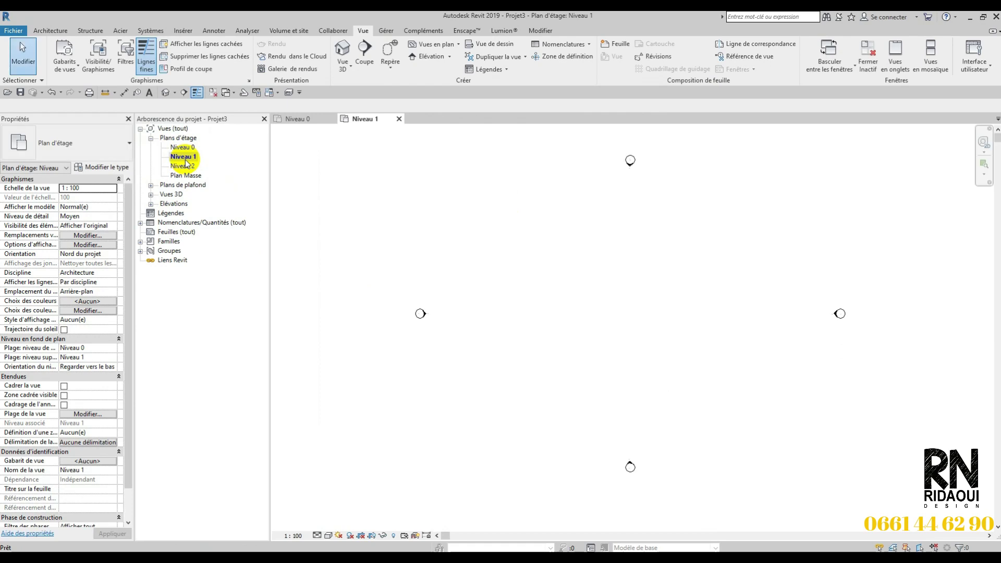
double_click(184, 166)
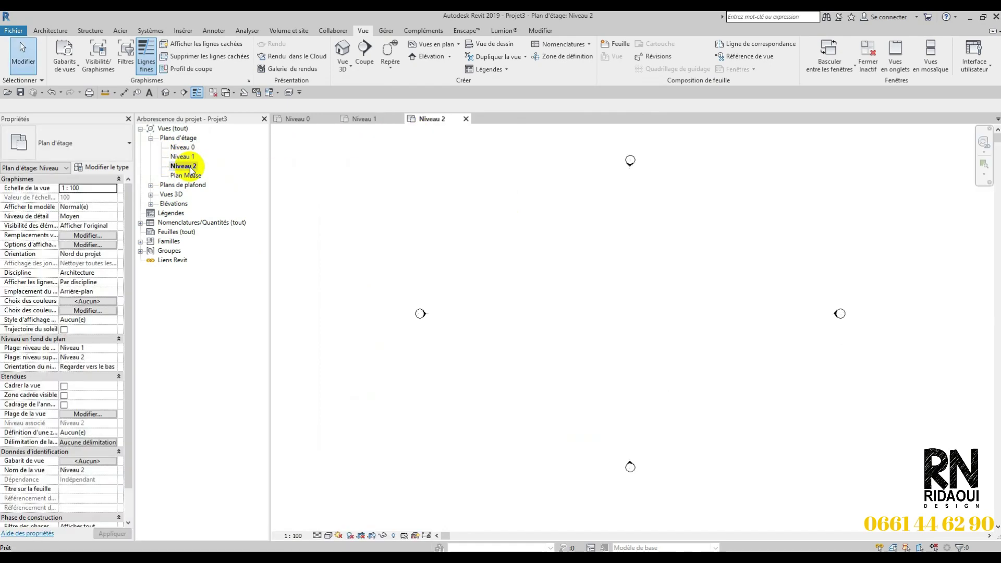
click(466, 119)
click(398, 120)
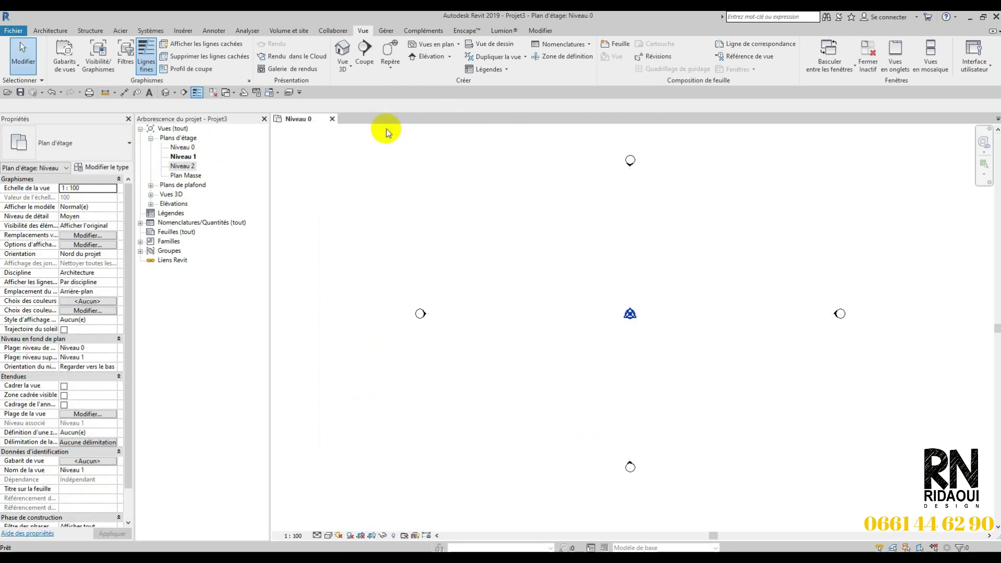
middle_drag(643, 331, 543, 346)
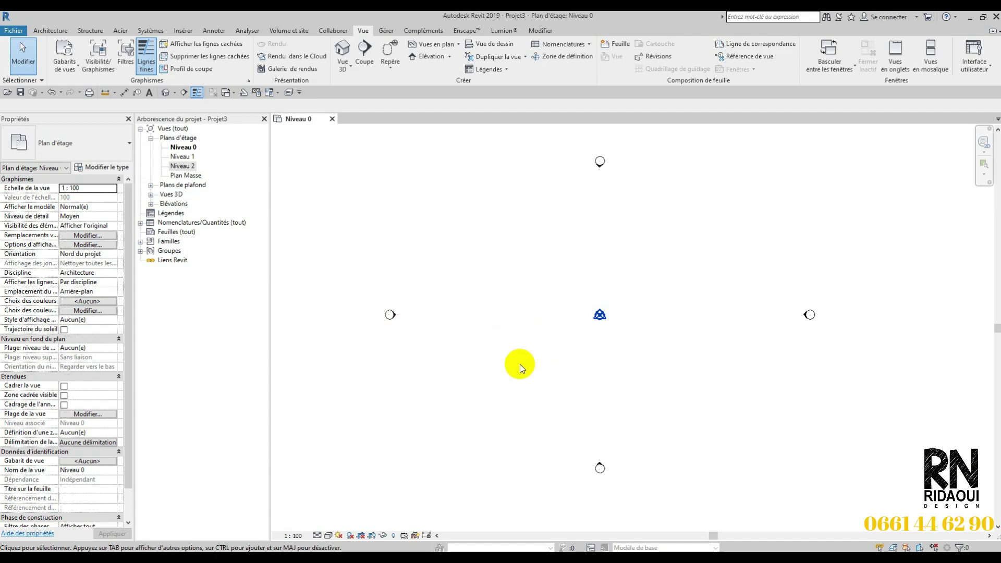
- Start a CAD import into Niveau 0 and select rdc.dwg from the formation revit folder, keeping the DWG file type
click(182, 30)
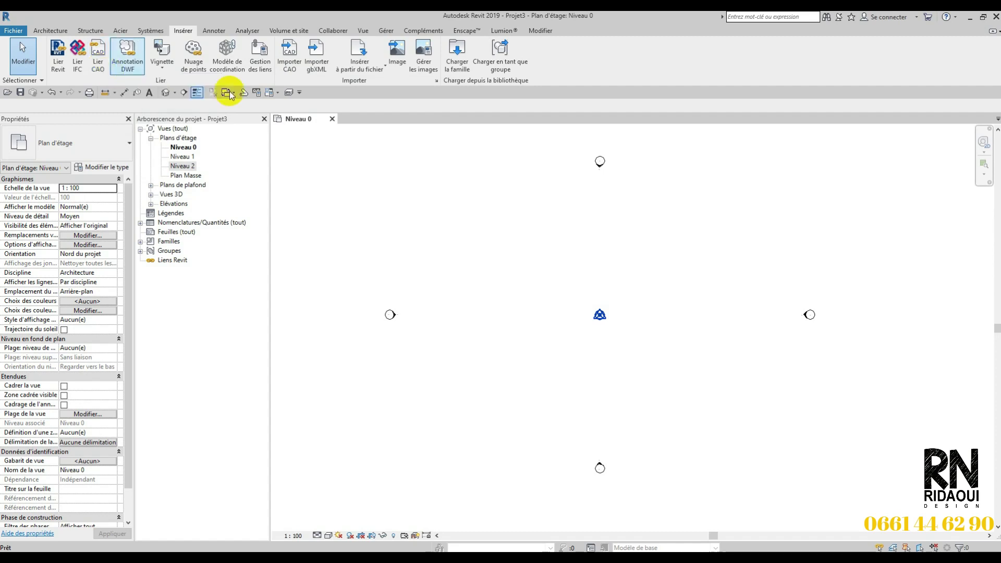
click(291, 65)
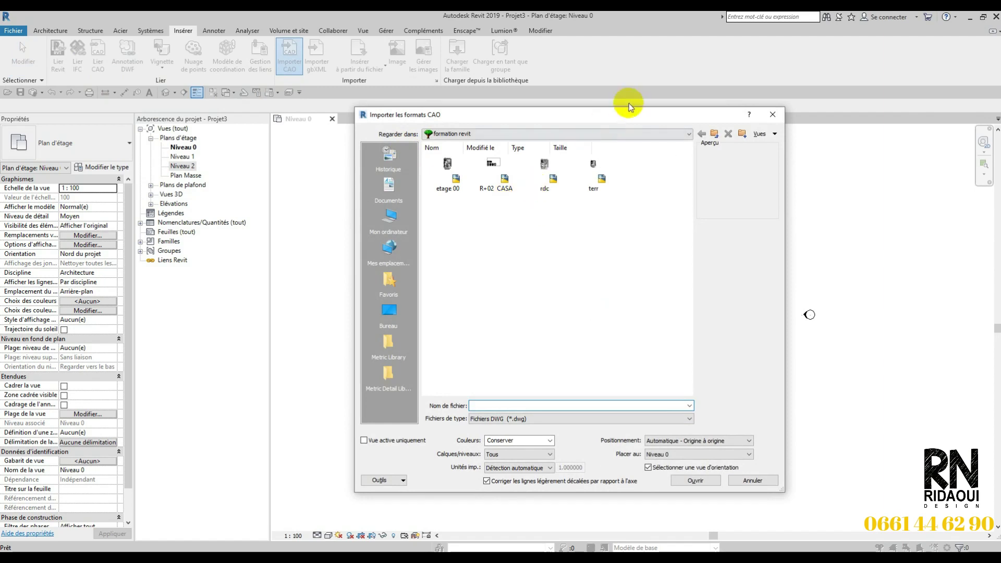
drag(635, 113, 523, 84)
click(459, 175)
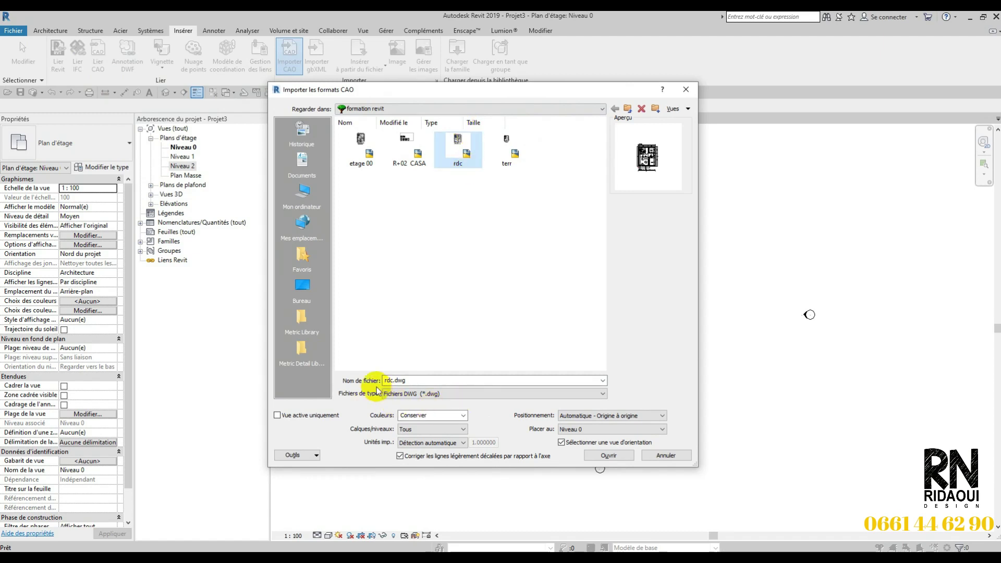
click(531, 394)
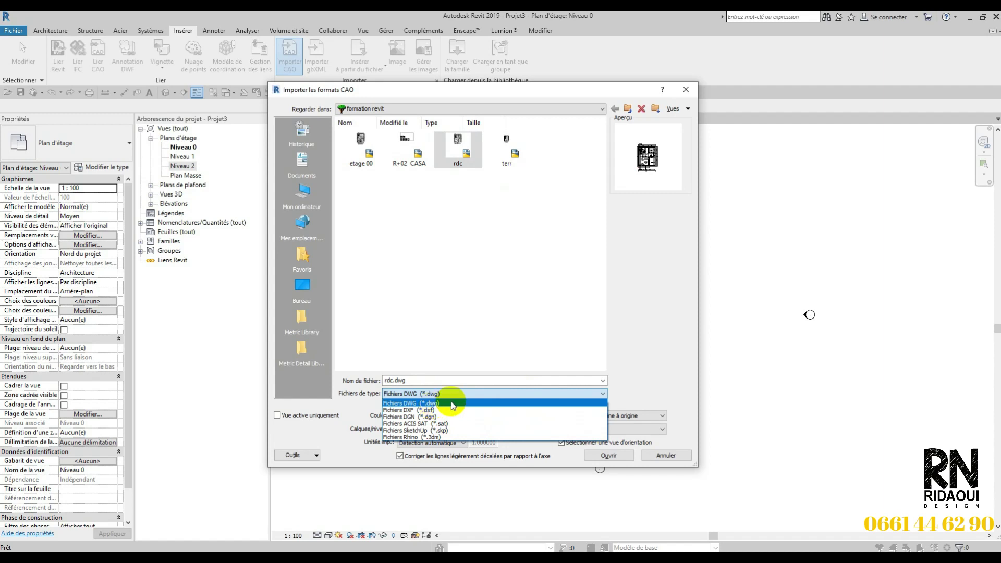
click(443, 330)
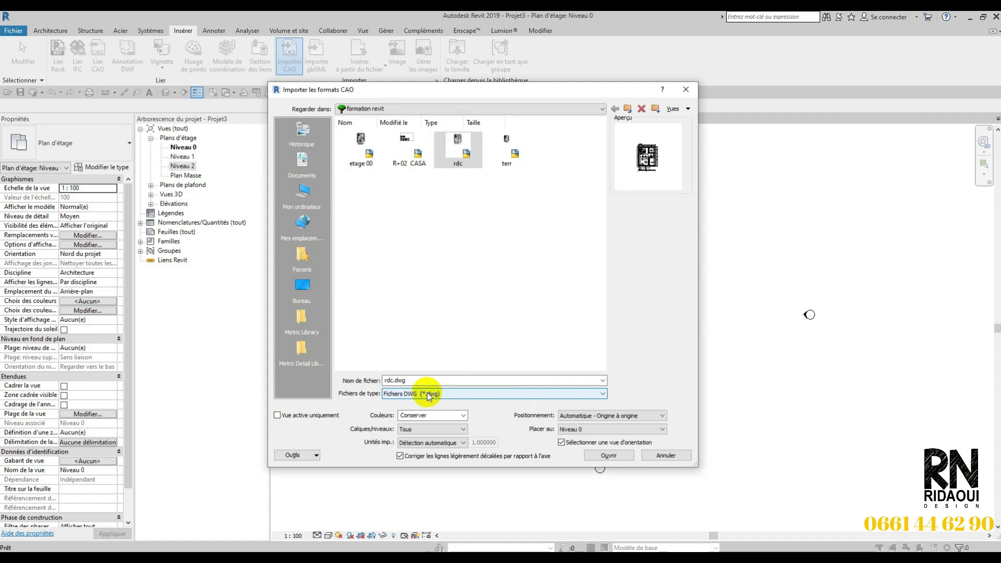
- Keep the import colours on Conserver and the layers/levels on Tous for rdc.dwg
click(461, 416)
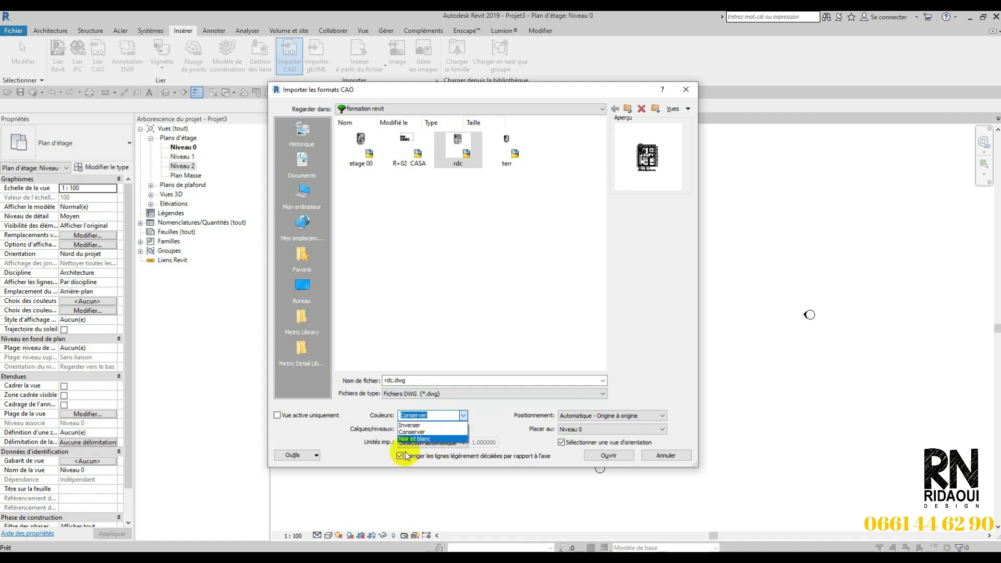
click(421, 417)
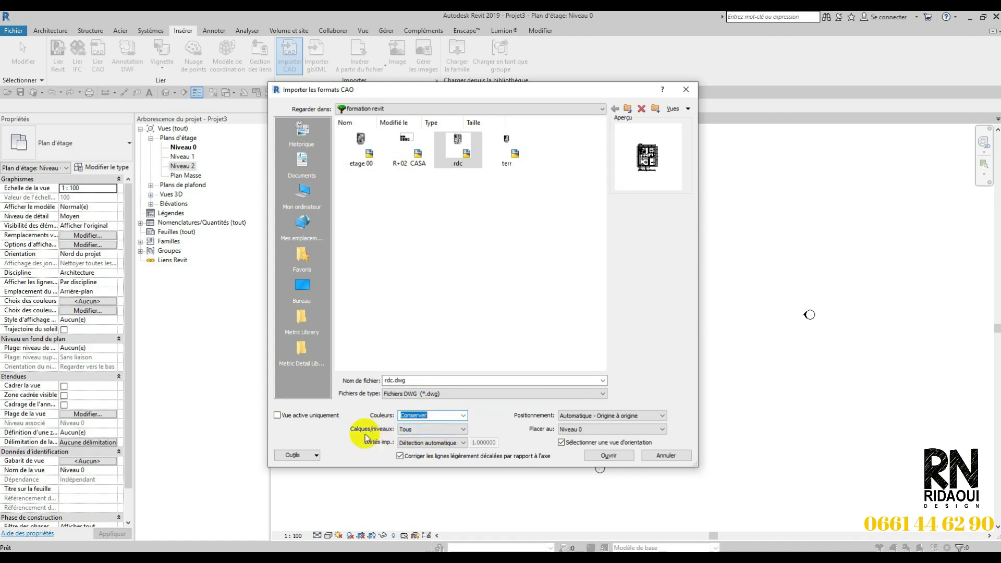
click(418, 429)
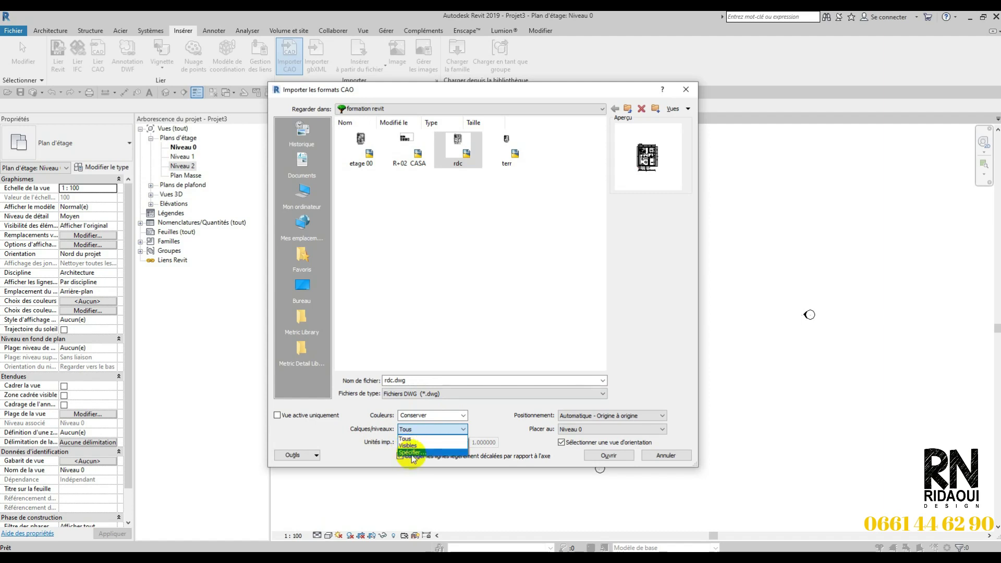
click(417, 439)
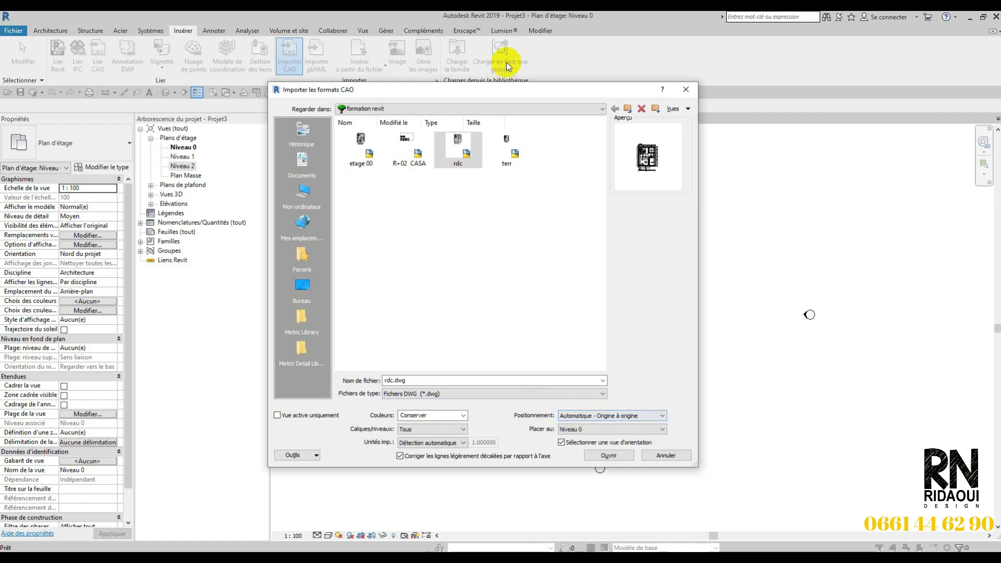
- Switch to AutoCAD to examine the origin's position at the upper-wall column in the rdc drawing, and return to Revit's CAD import
drag(520, 87, 239, 114)
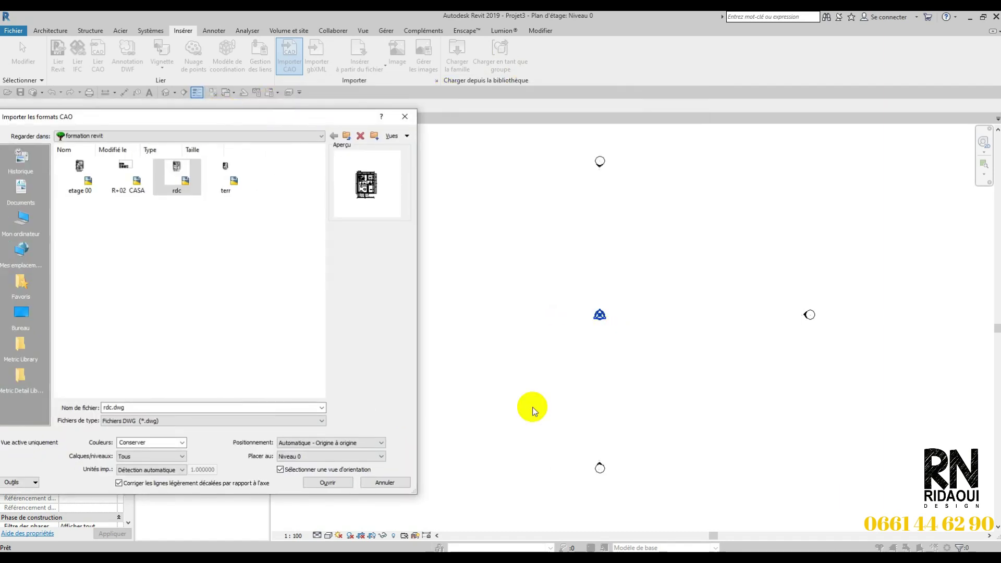
click(246, 552)
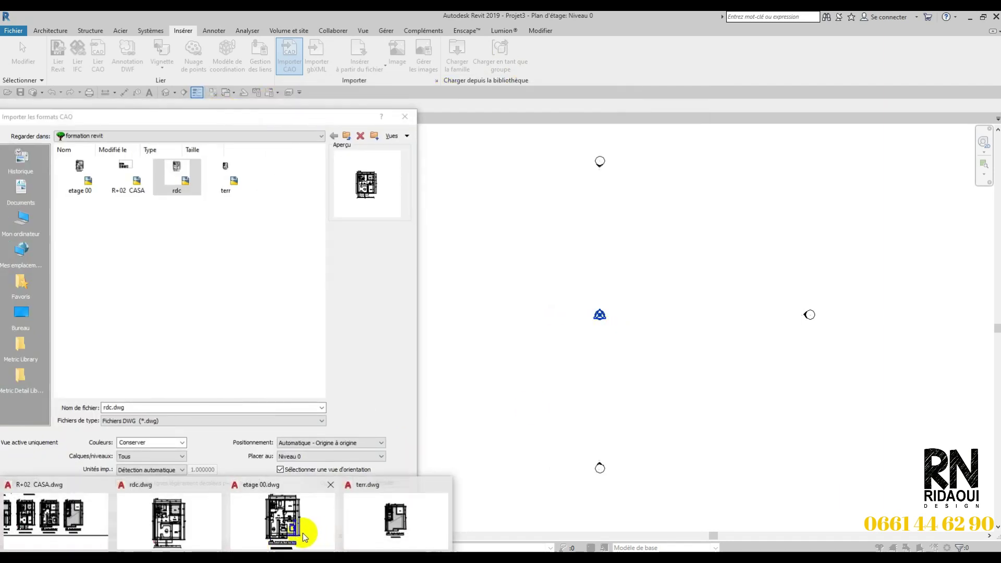
click(183, 527)
scroll(427, 149, up, 5)
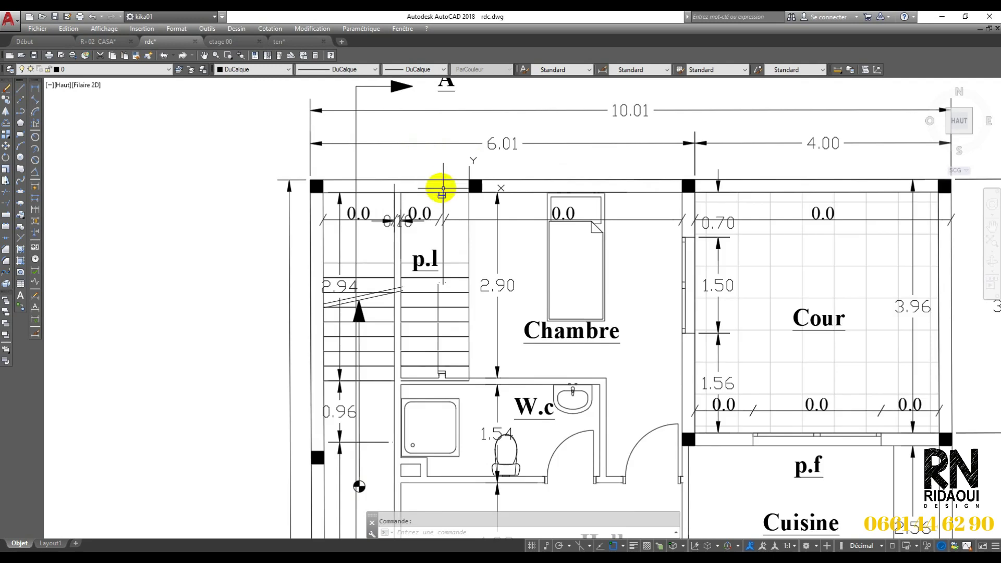
scroll(459, 191, down, 3)
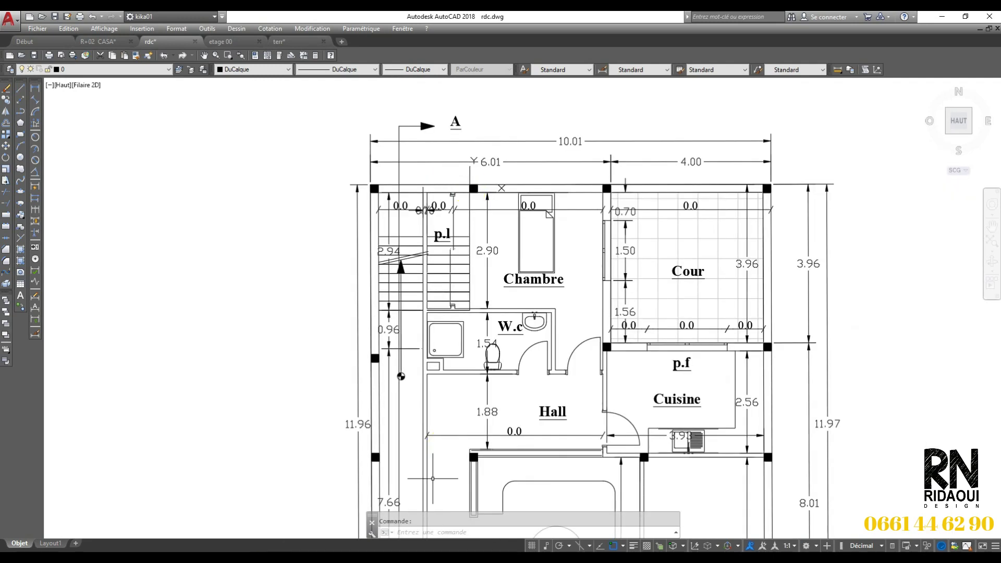
click(272, 552)
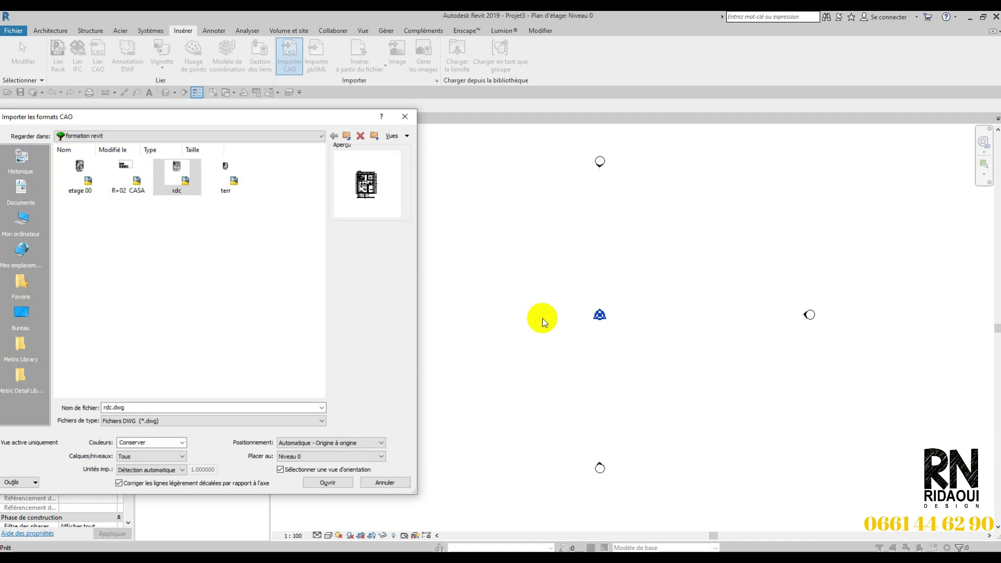
- Go to the rdc drawing's Format settings in AutoCAD, then set the rdc.dwg import units to mètre in Revit
drag(239, 117, 385, 111)
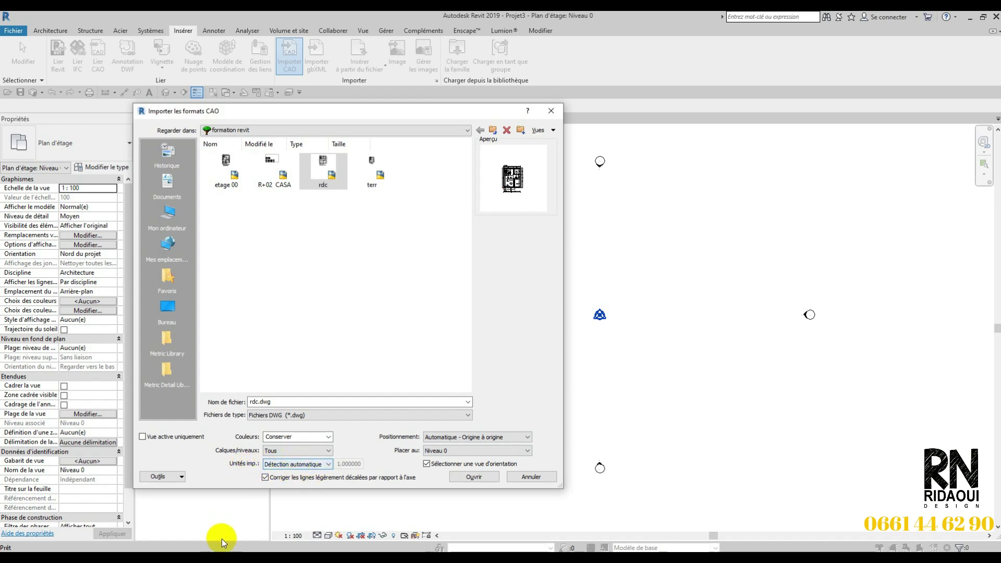
mouse_move(219, 548)
click(202, 530)
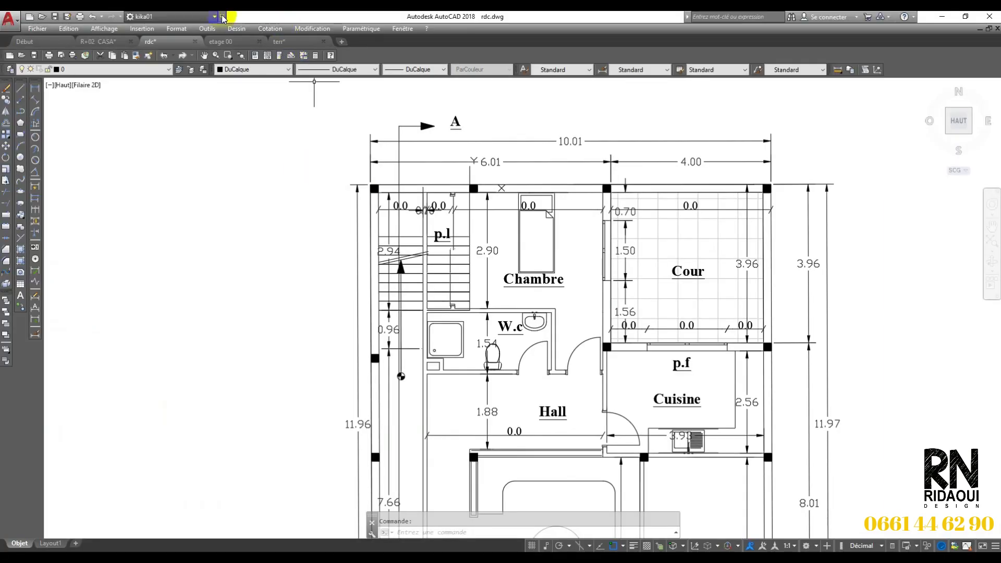
click(176, 29)
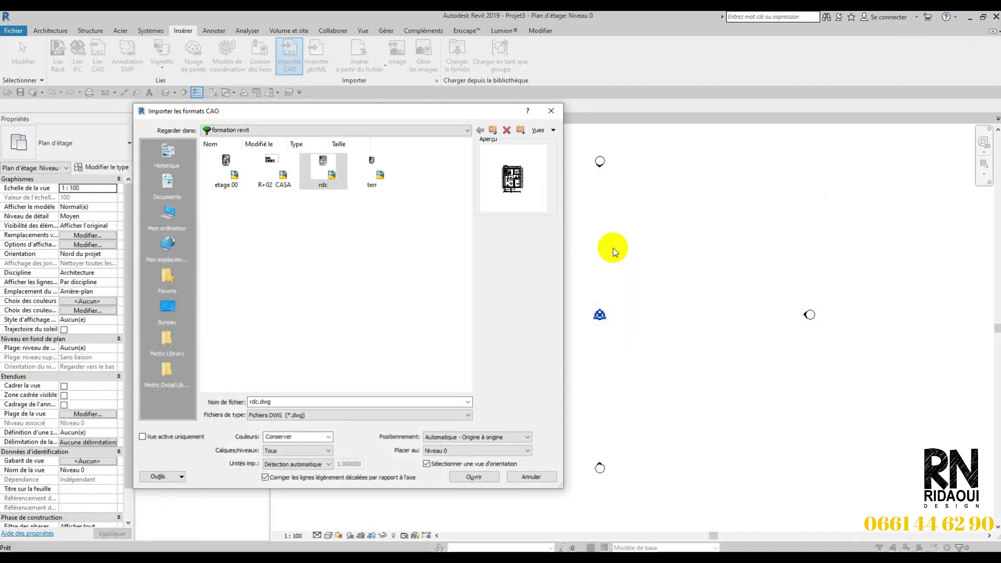
click(312, 464)
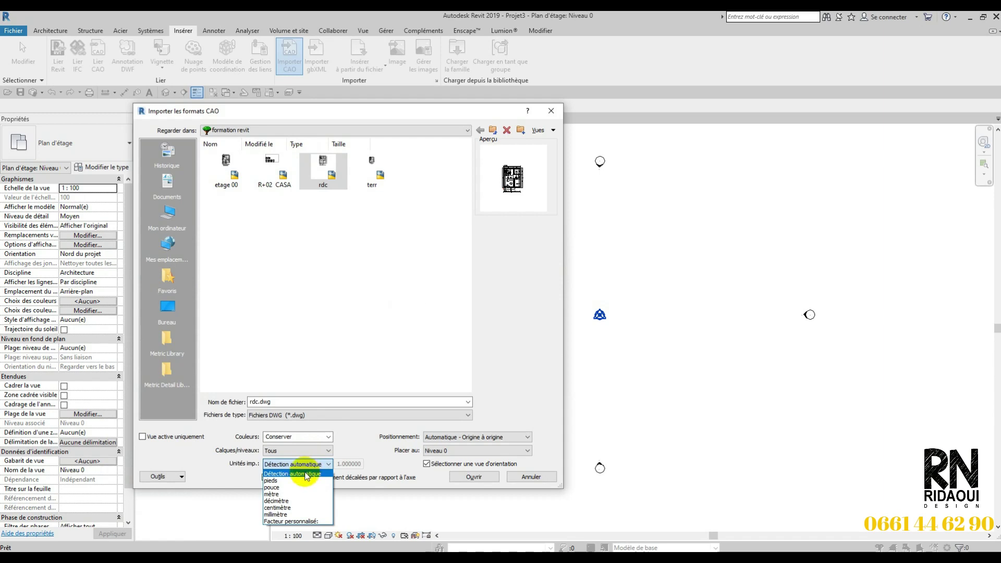
click(273, 494)
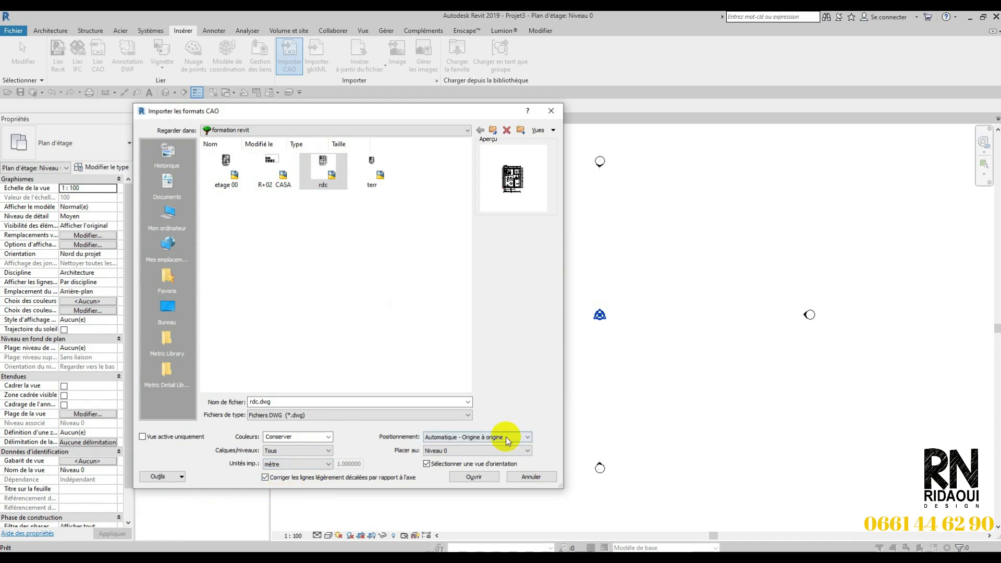
- Switch to AutoCAD to examine the rdc plan in an angled 3D view, and return to Revit's CAD import
drag(468, 111, 665, 79)
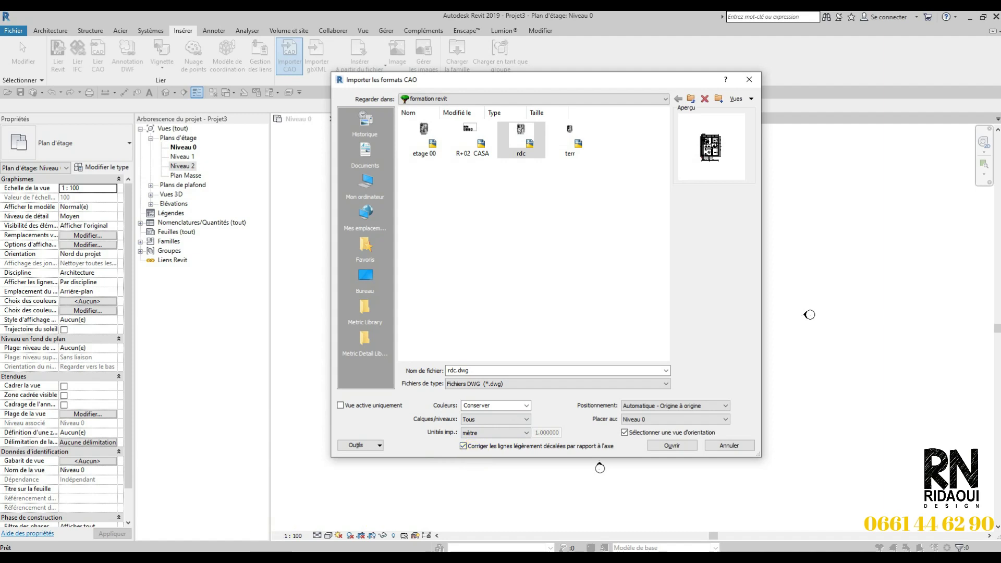
click(158, 500)
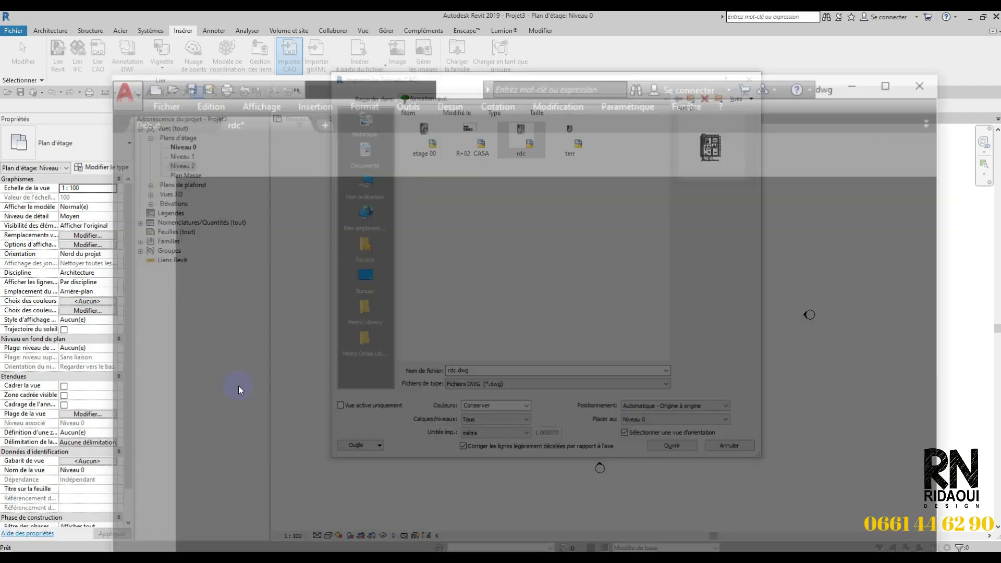
click(474, 257)
scroll(453, 161, down, 5)
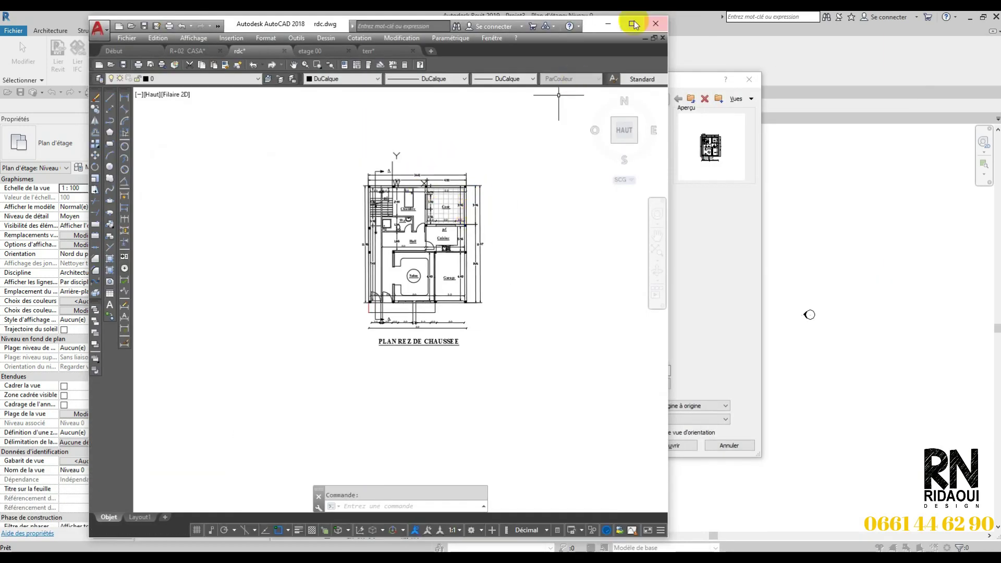
click(631, 24)
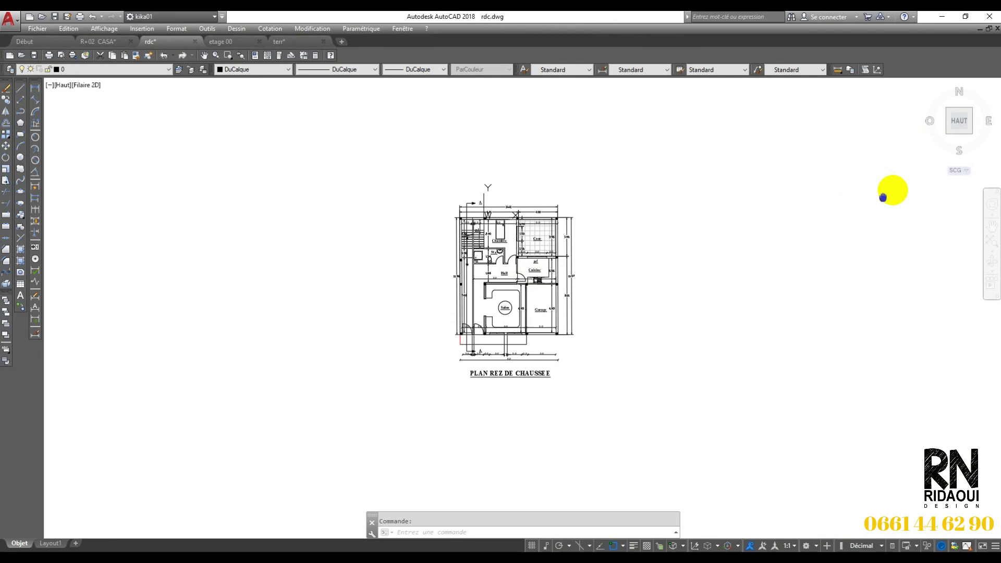
shift+middle_drag(744, 221, 574, 235)
scroll(579, 271, up, 6)
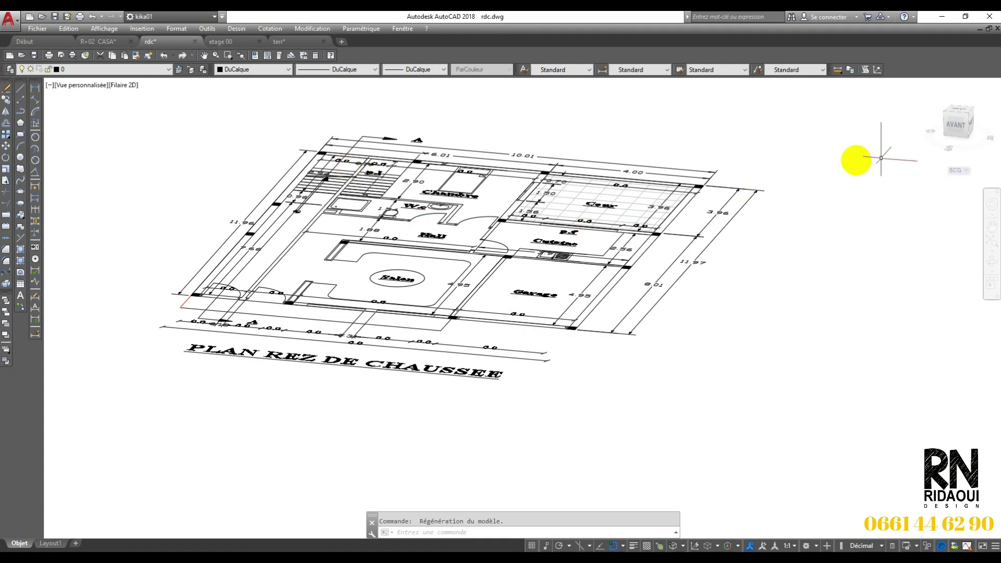
click(961, 110)
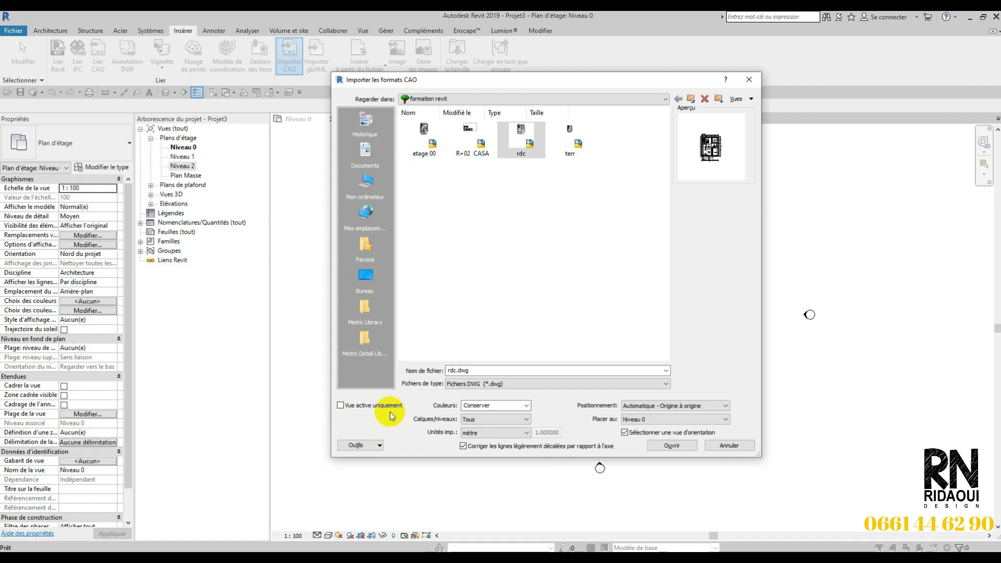
- Import rdc.dwg into Niveau 0 in the active view only and check its origin against the project base point
drag(566, 84, 266, 92)
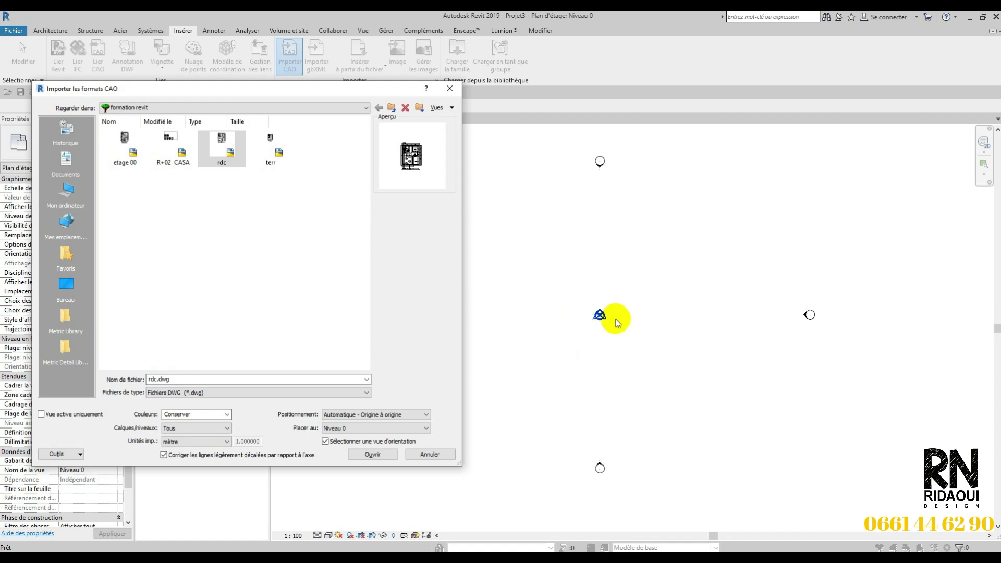
drag(314, 93, 397, 85)
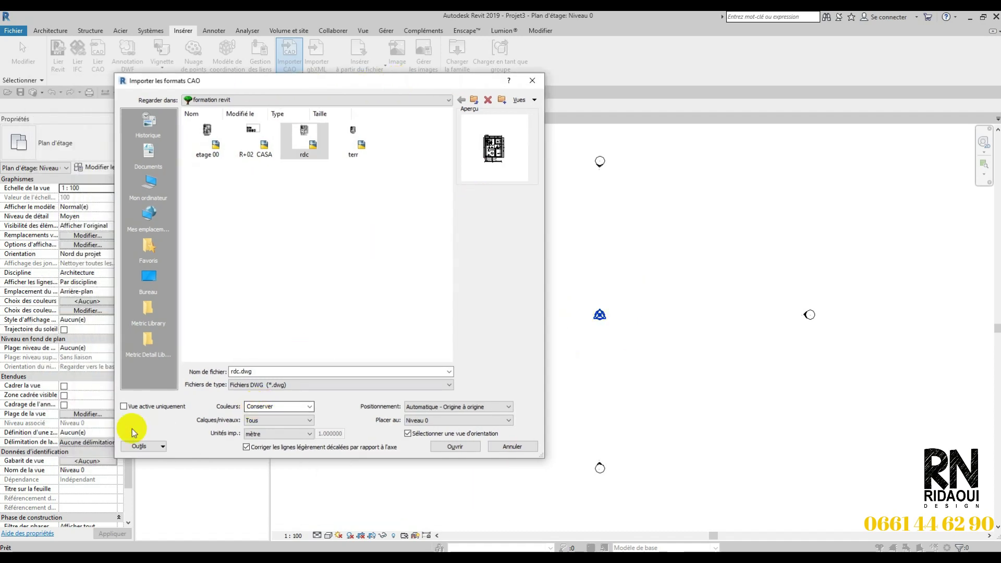
click(123, 407)
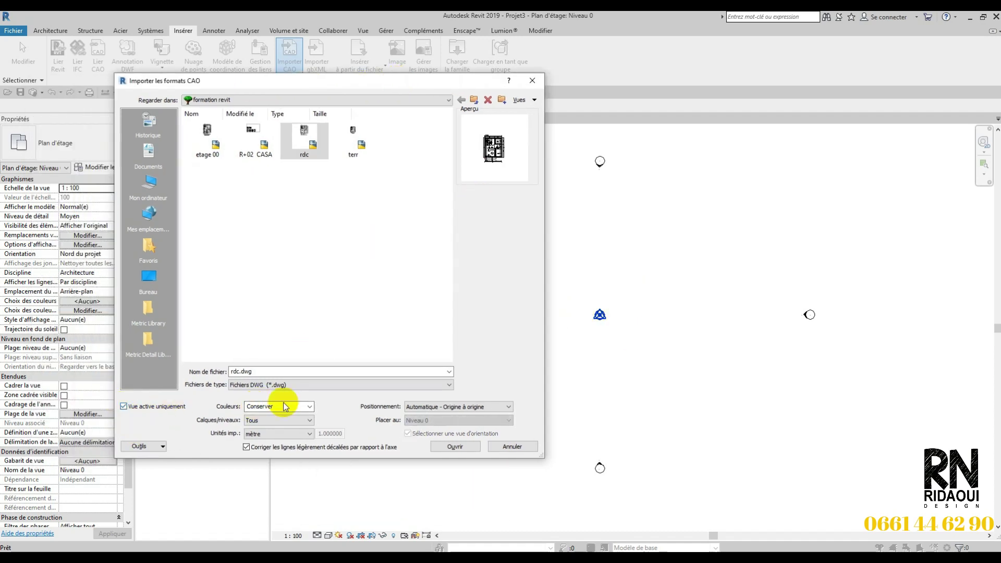
click(458, 446)
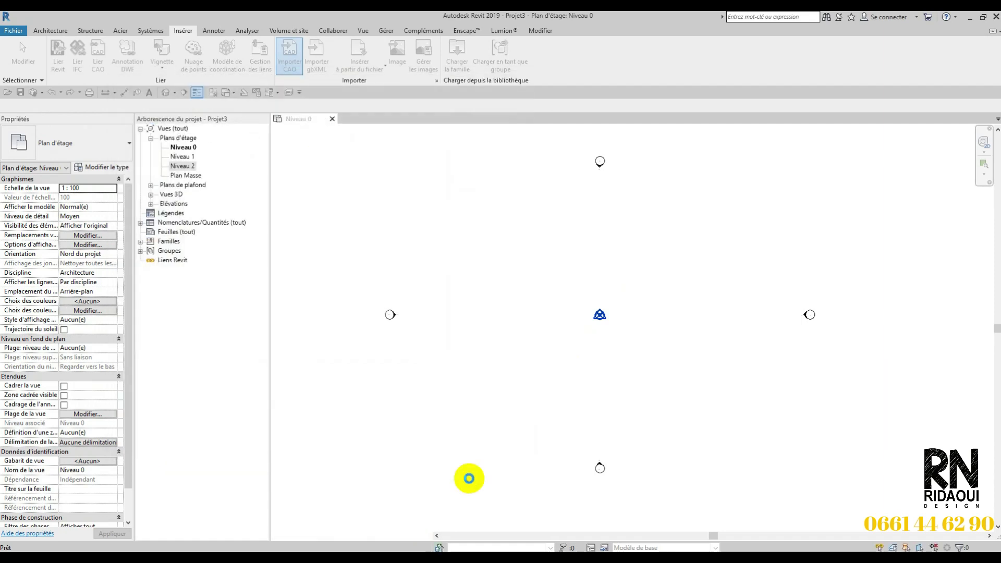
scroll(599, 315, up, 8)
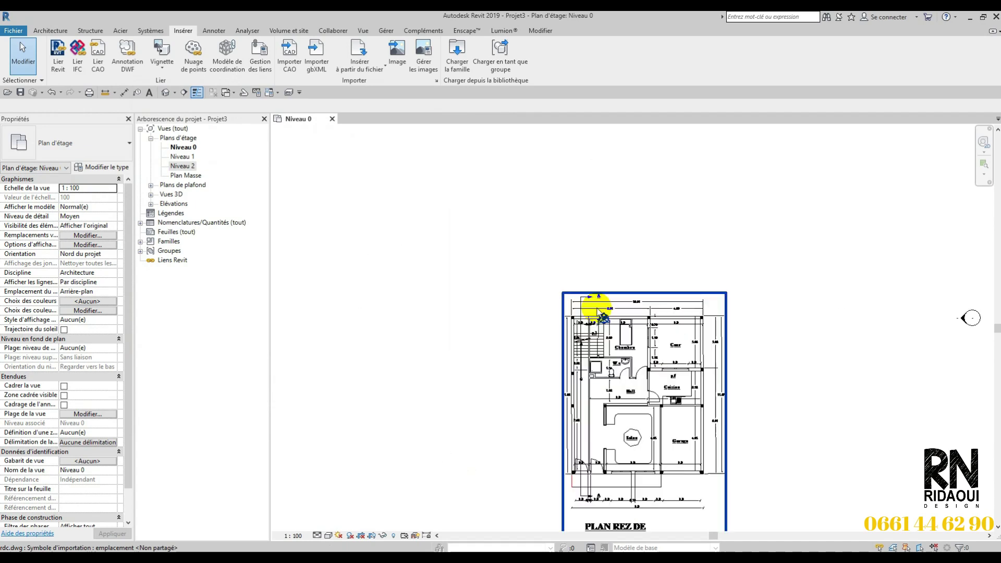
scroll(612, 332, down, 8)
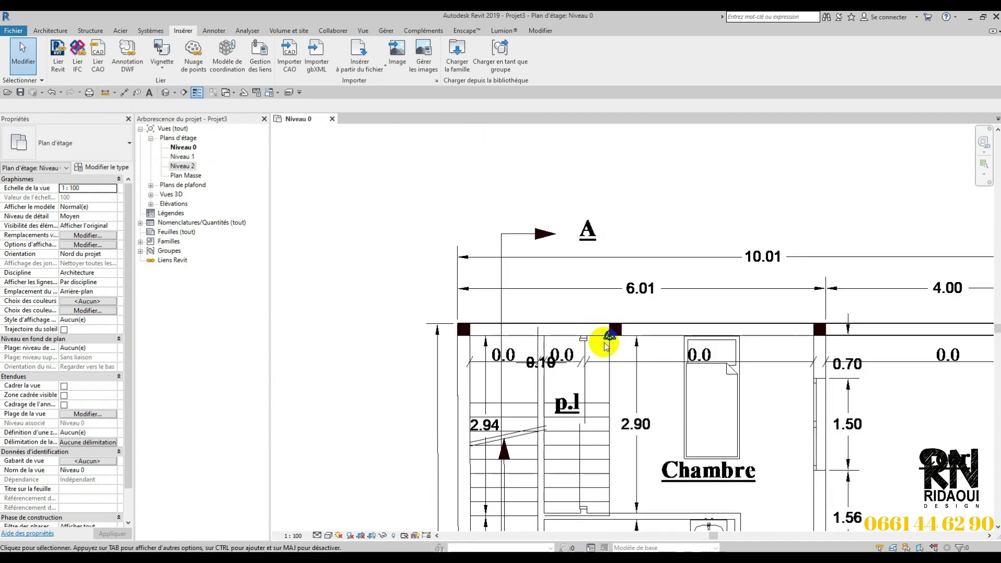
scroll(605, 340, down, 4)
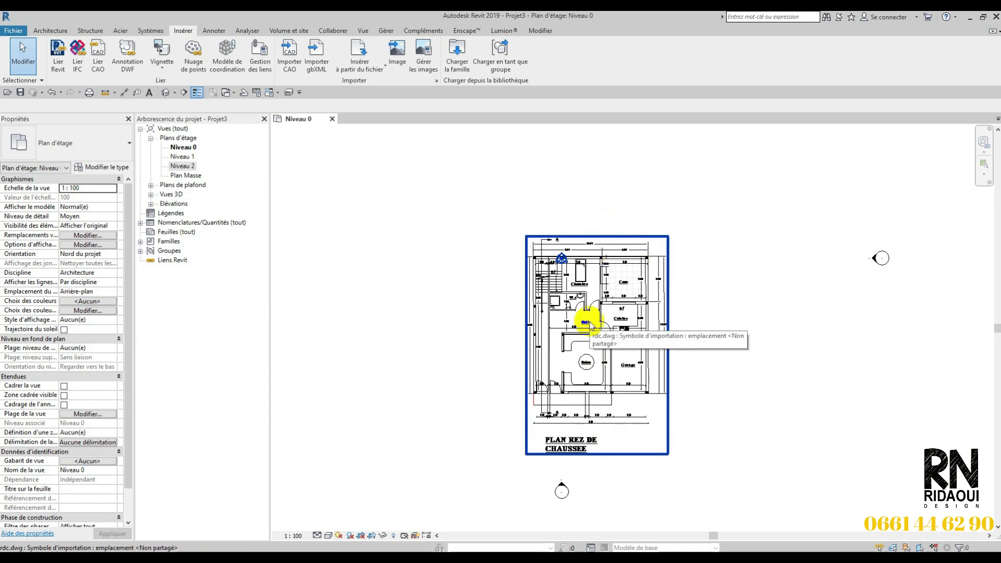
- Unpin the imported rdc.dwg plan, try moving it sideways, and undo the move
click(601, 335)
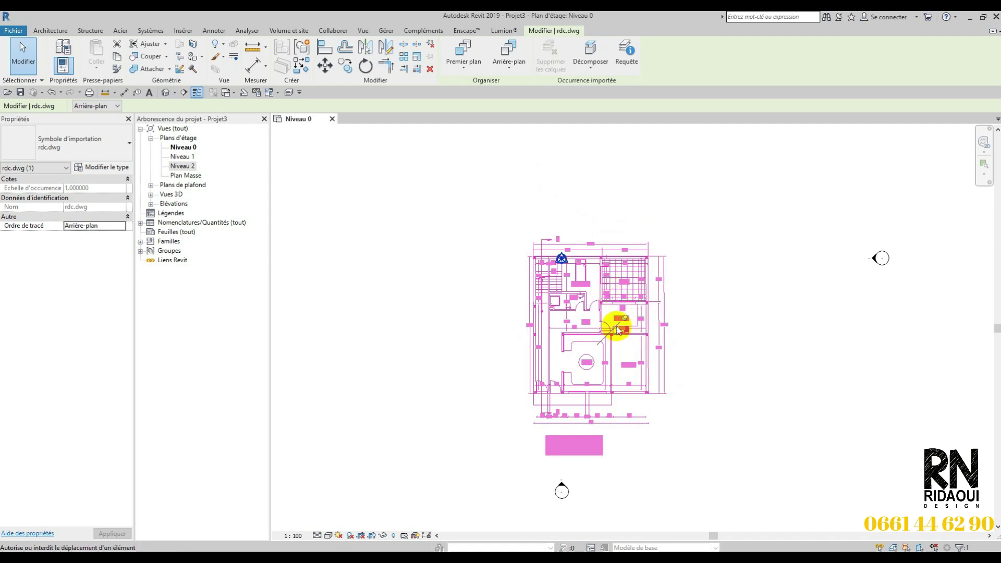
scroll(632, 318, up, 1)
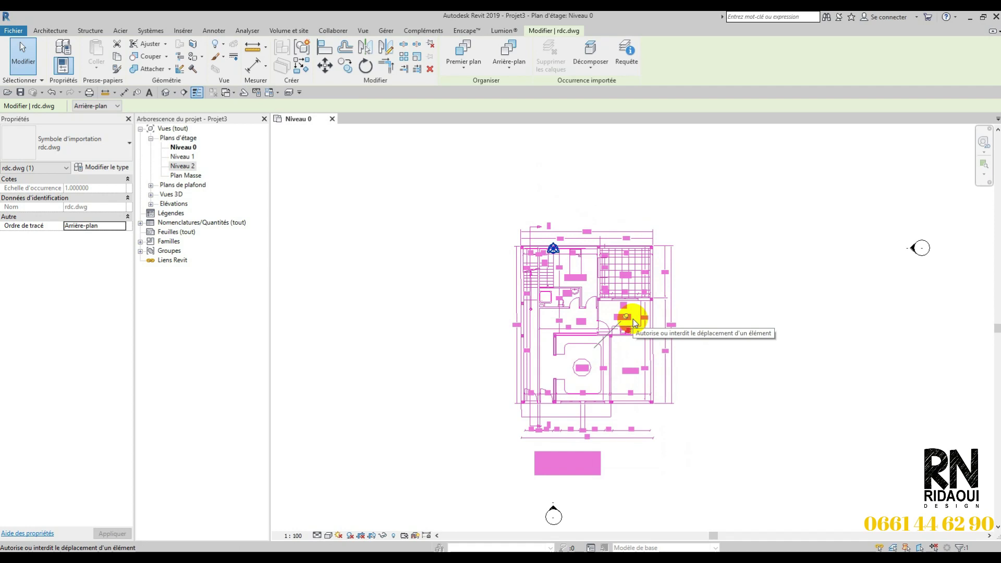
click(431, 47)
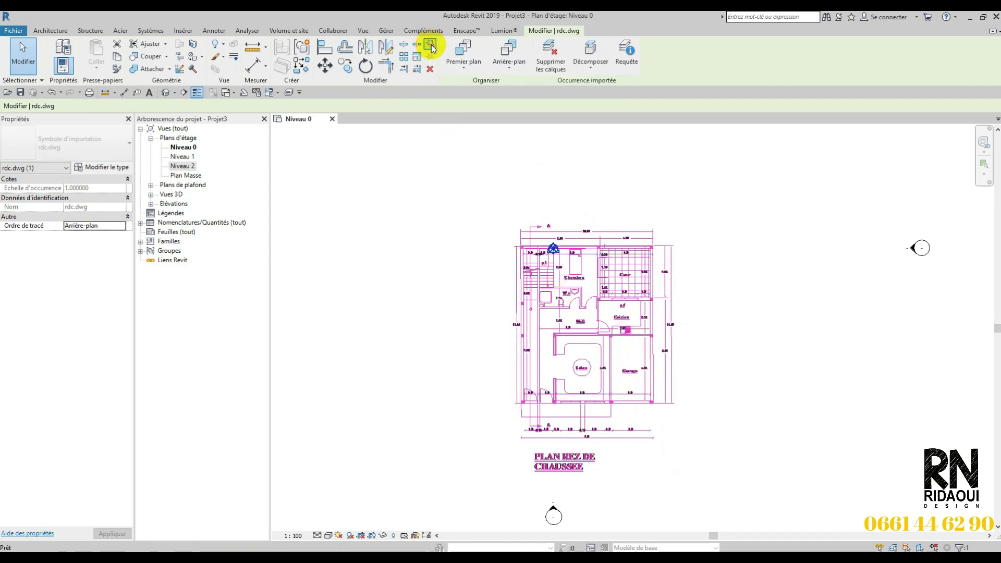
drag(626, 319, 787, 312)
key(ctrl+z)
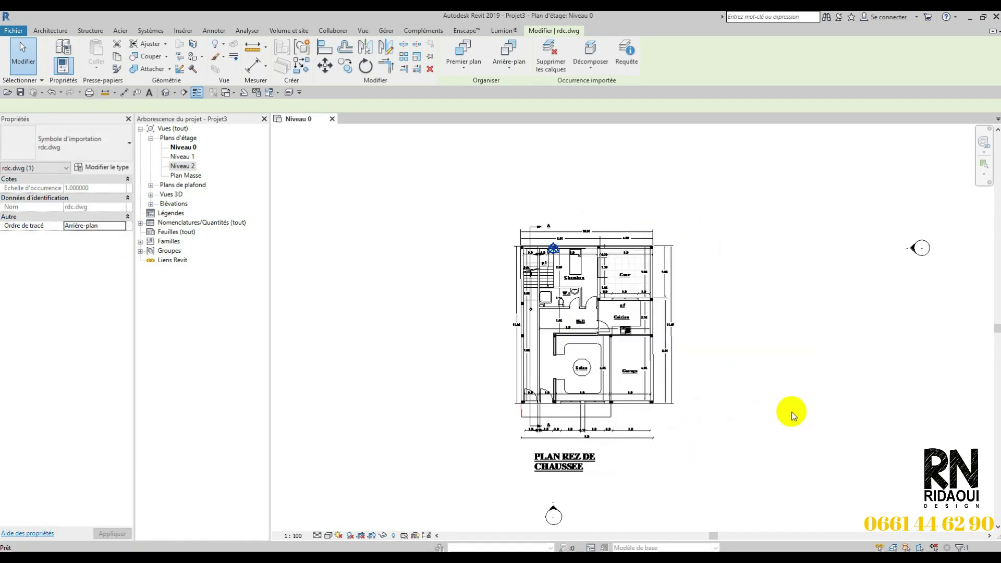
- Pin the imported rdc.dwg plan in place and deselect it
click(646, 432)
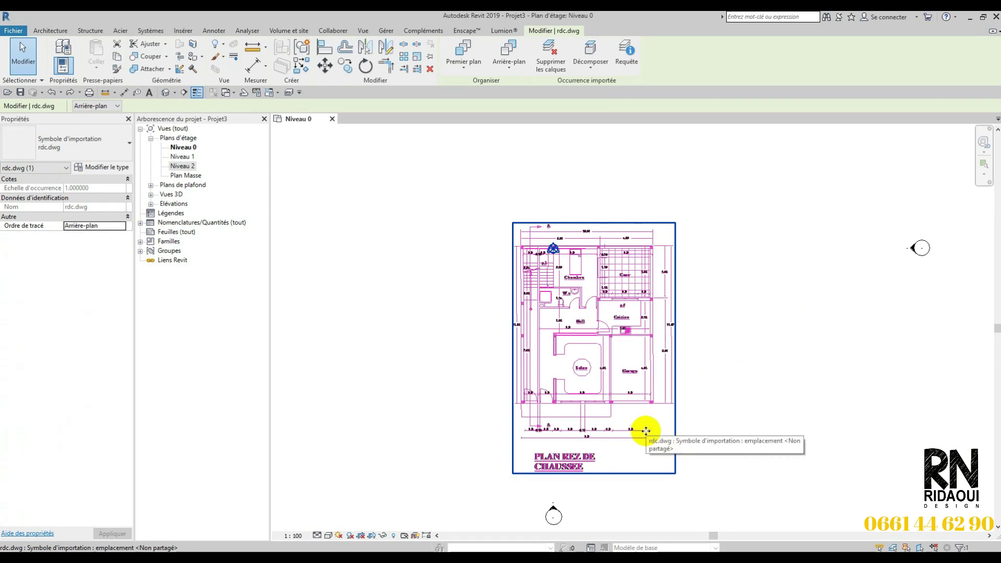
click(432, 58)
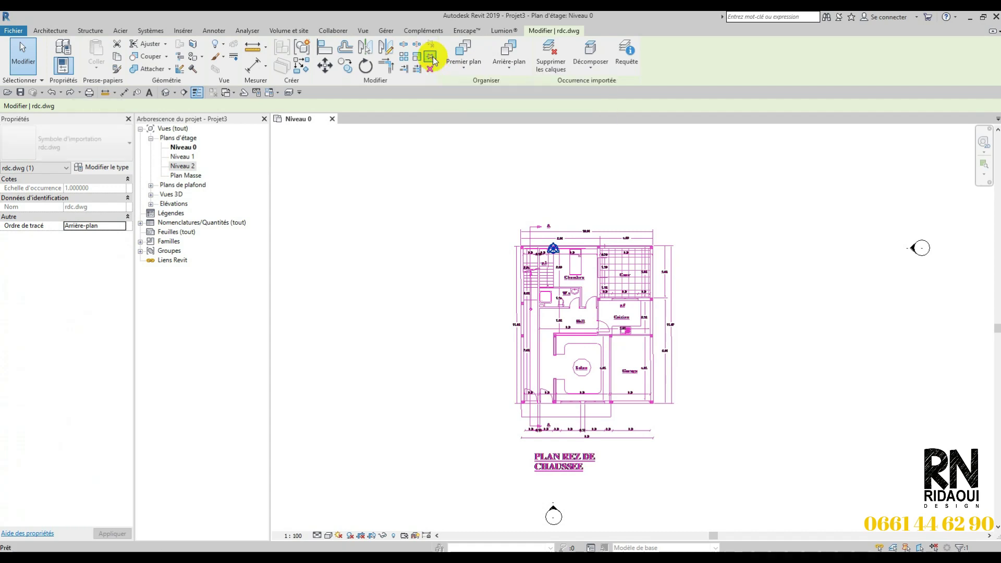
click(689, 327)
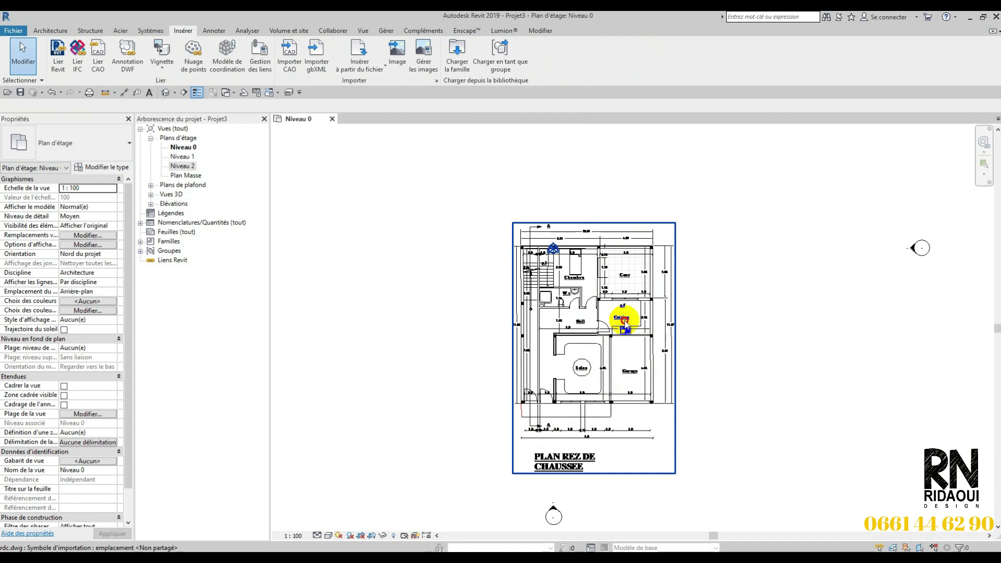
- Apply a full decomposition (Décomposition totale) to the imported rdc.dwg plan and inspect the resulting elements
click(537, 329)
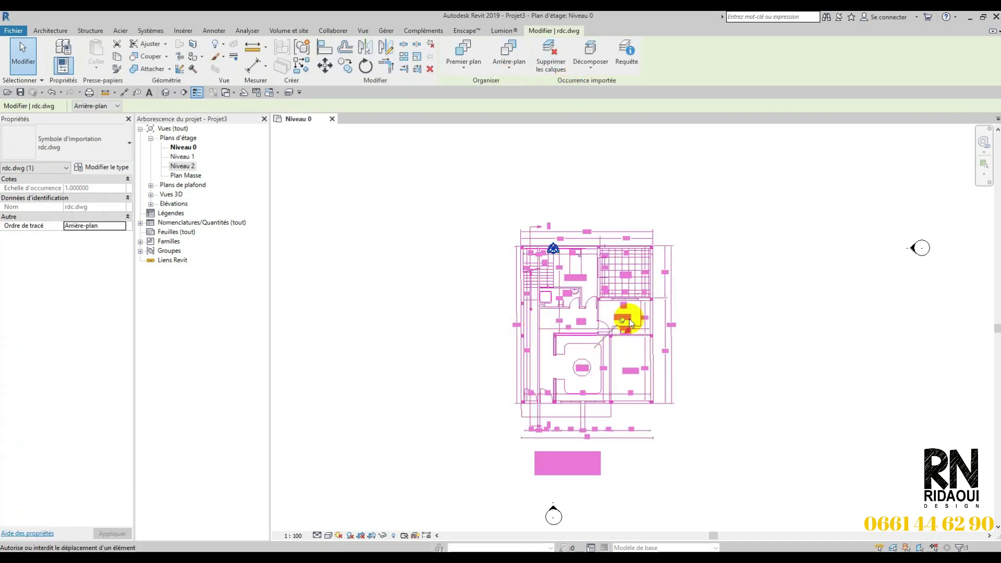
click(591, 70)
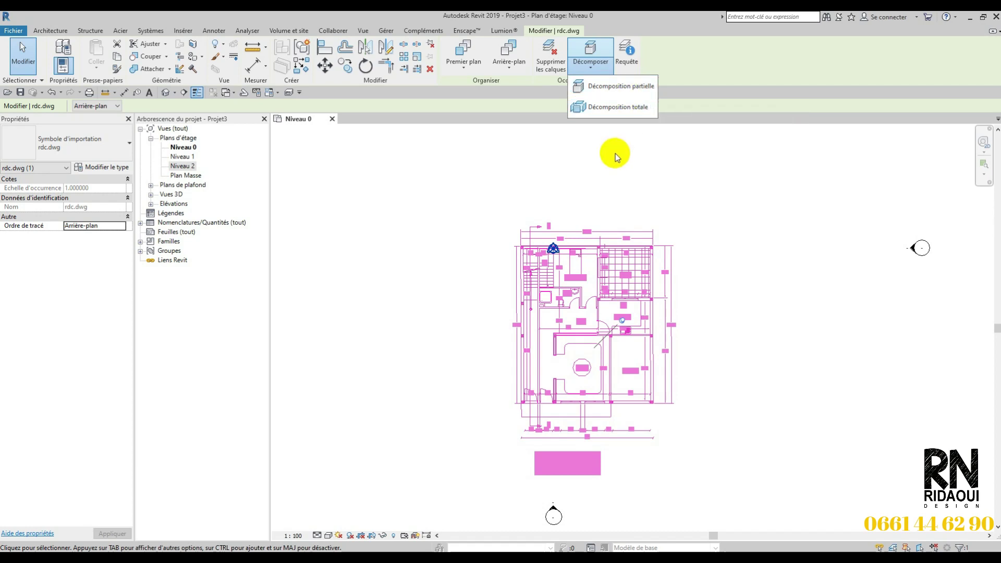
click(615, 108)
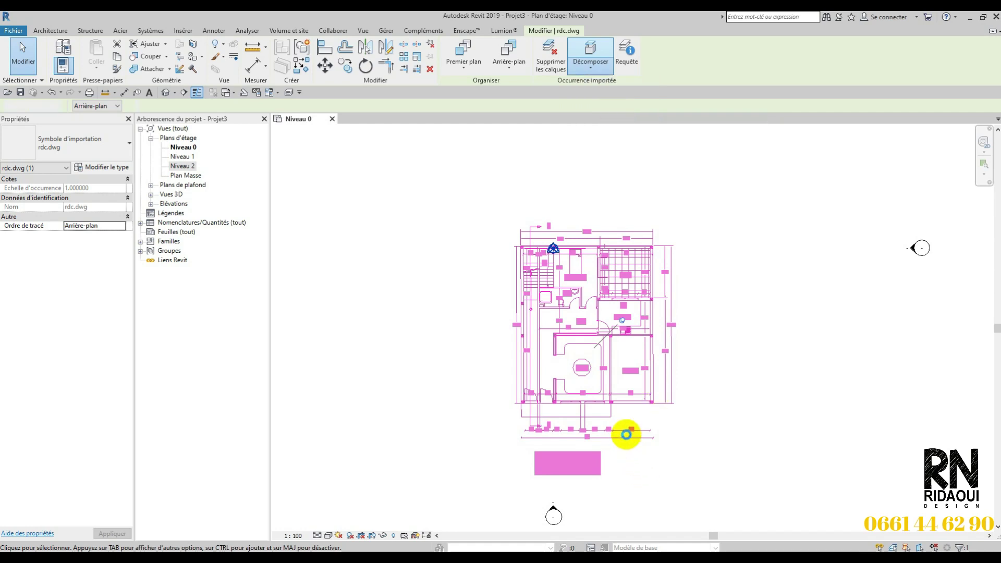
scroll(577, 279, up, 5)
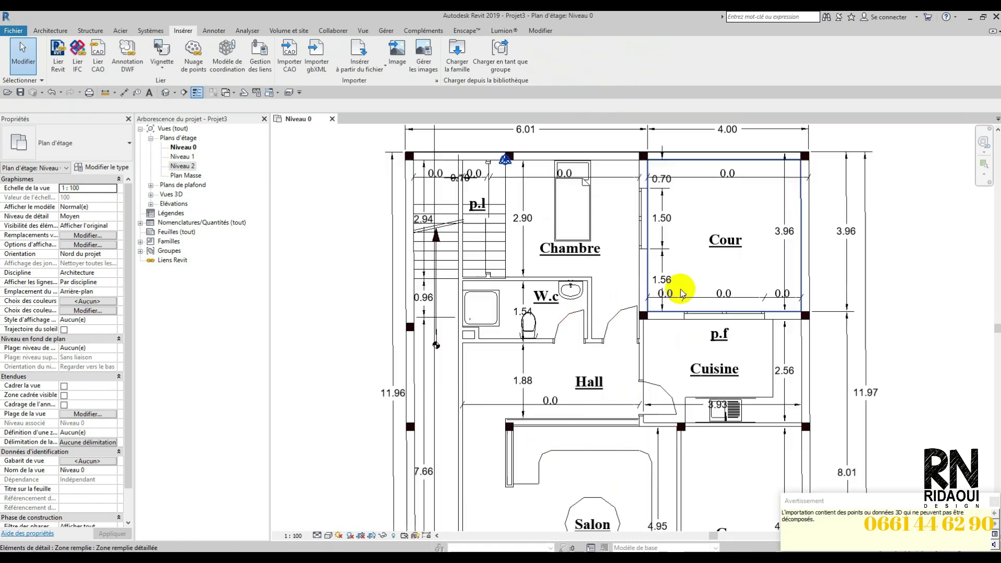
scroll(626, 339, down, 1)
scroll(514, 239, up, 5)
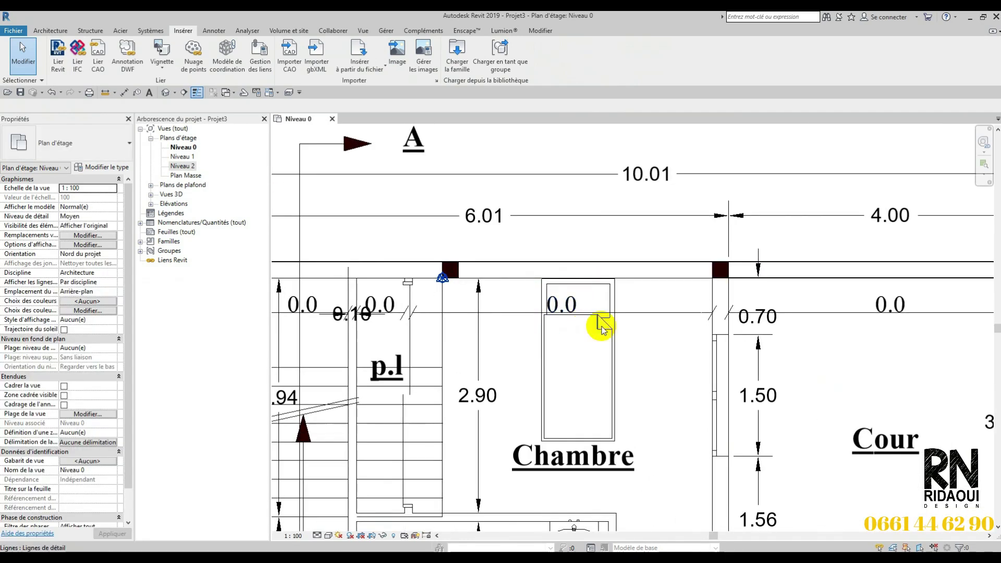
- Select the short diagonal detail line on the Chambre bed and examine the line styles available for it
click(603, 320)
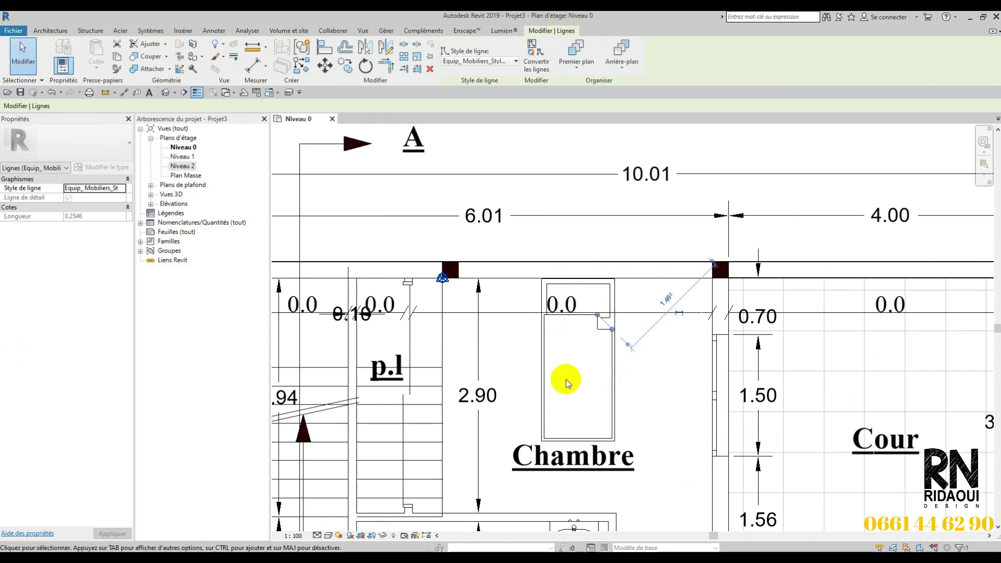
click(488, 61)
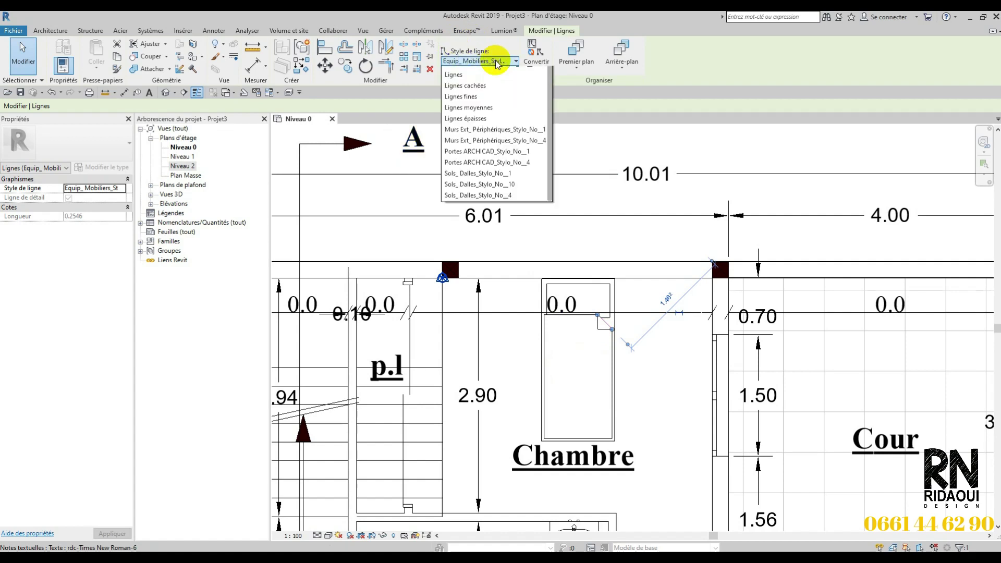
click(677, 69)
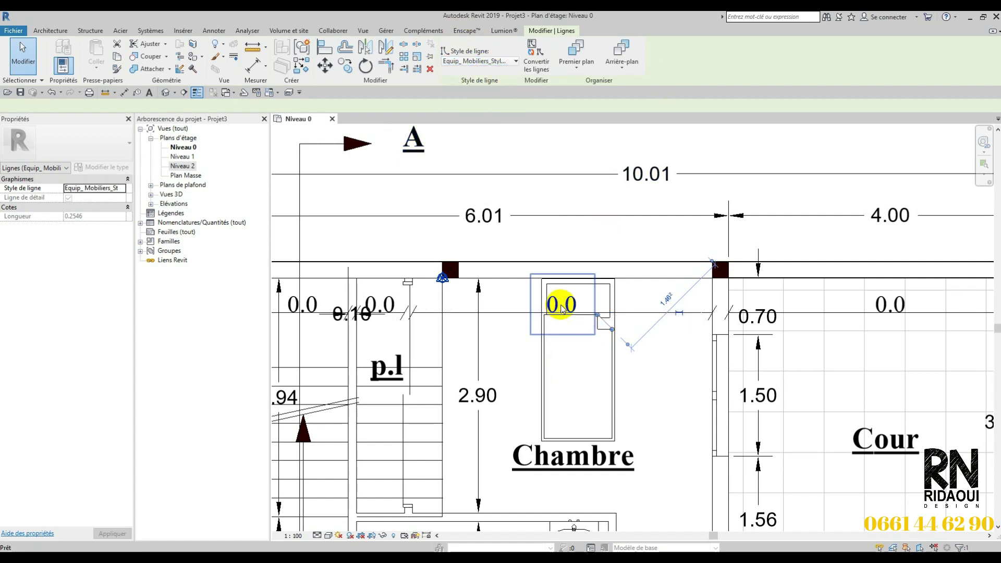
- Undo the full decomposition of rdc.dwg and select the whole imported plan
scroll(626, 365, down, 6)
key(Escape)
scroll(625, 344, up, 1)
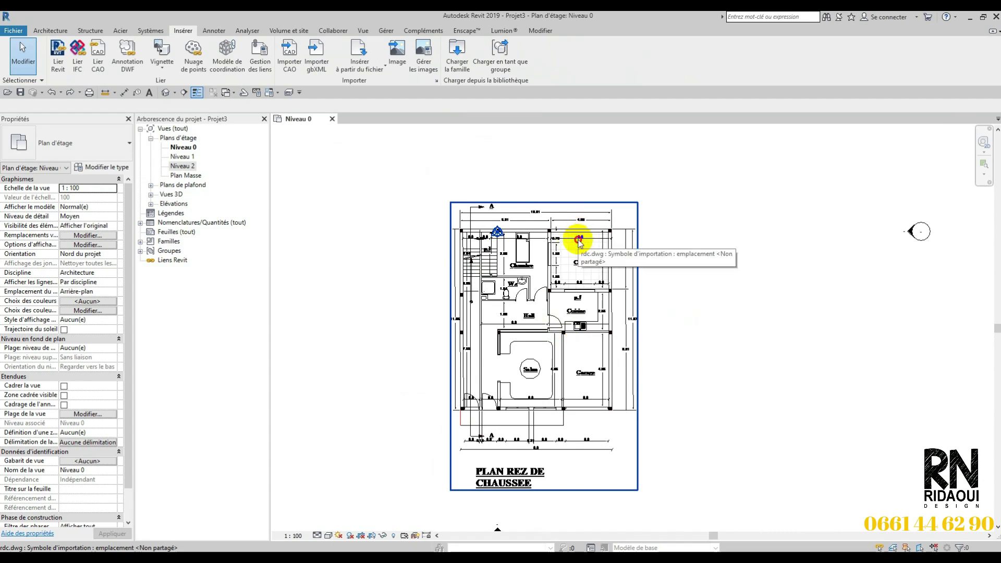
click(579, 241)
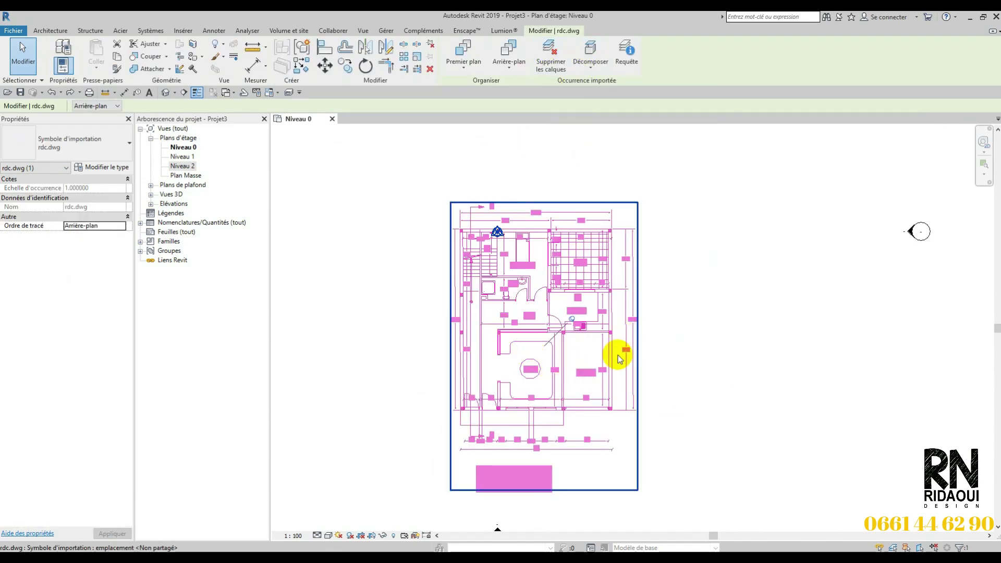
- Open the list of deletable layers for the selected rdc.dwg import and review its entries
click(550, 53)
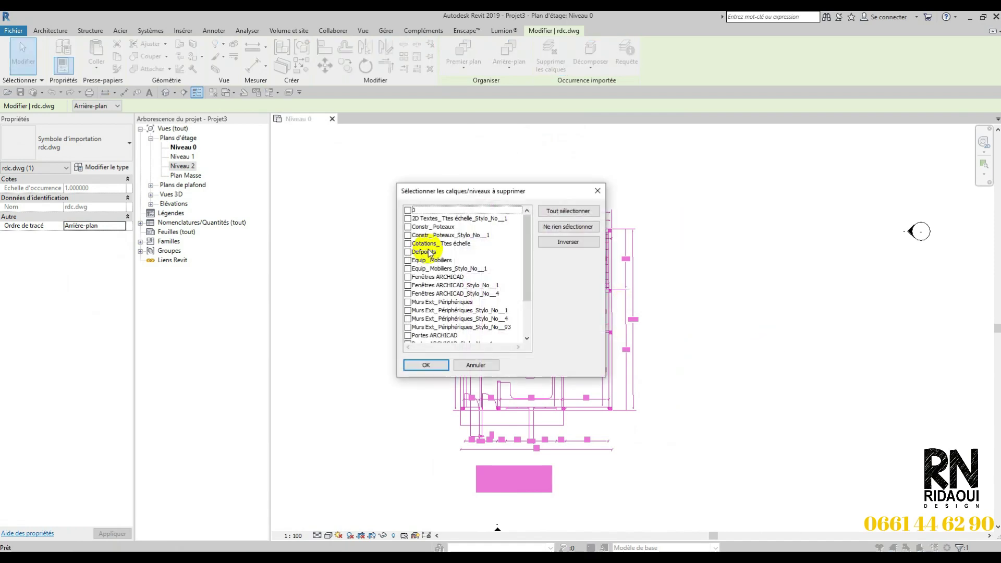
drag(530, 230, 530, 298)
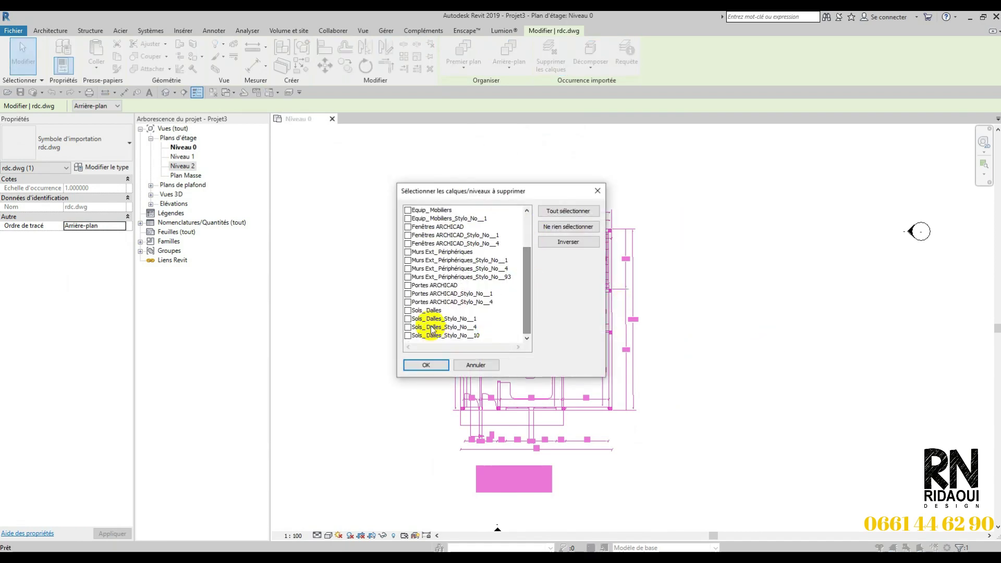
scroll(412, 224, up, 2)
- Switch to rdc.dwg in AutoCAD, examine its layer list for comparison, and return to Revit
mouse_move(224, 552)
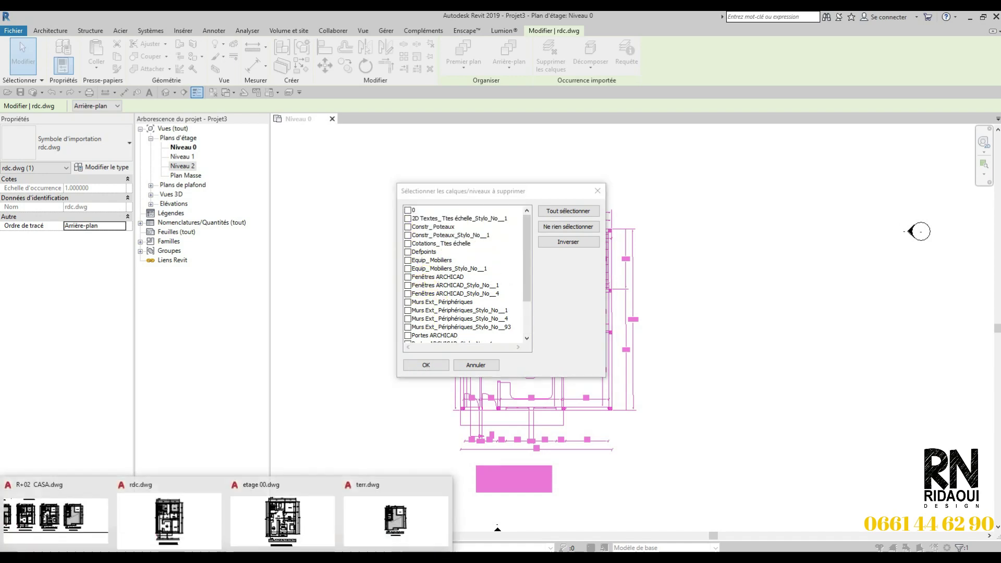
click(156, 521)
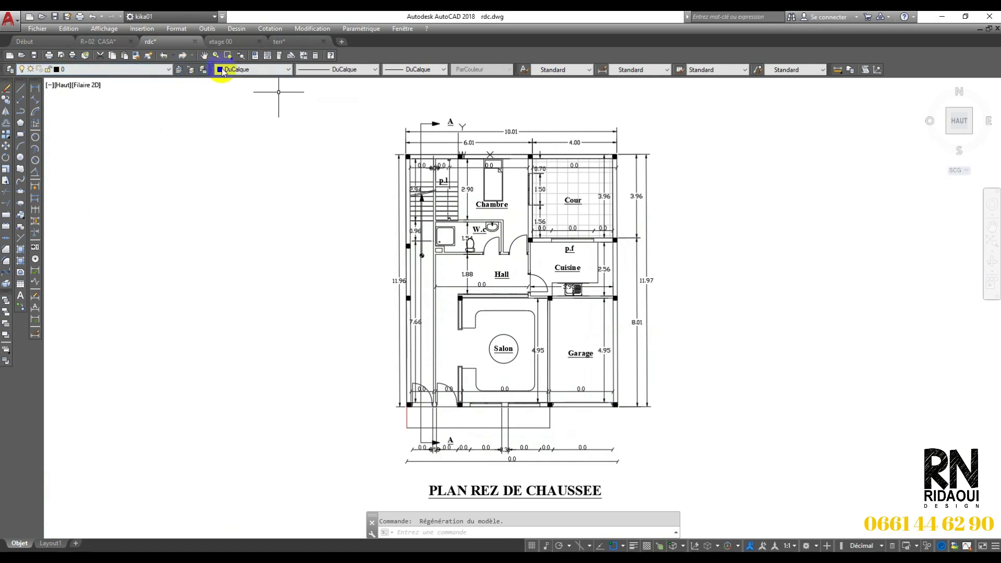
click(159, 70)
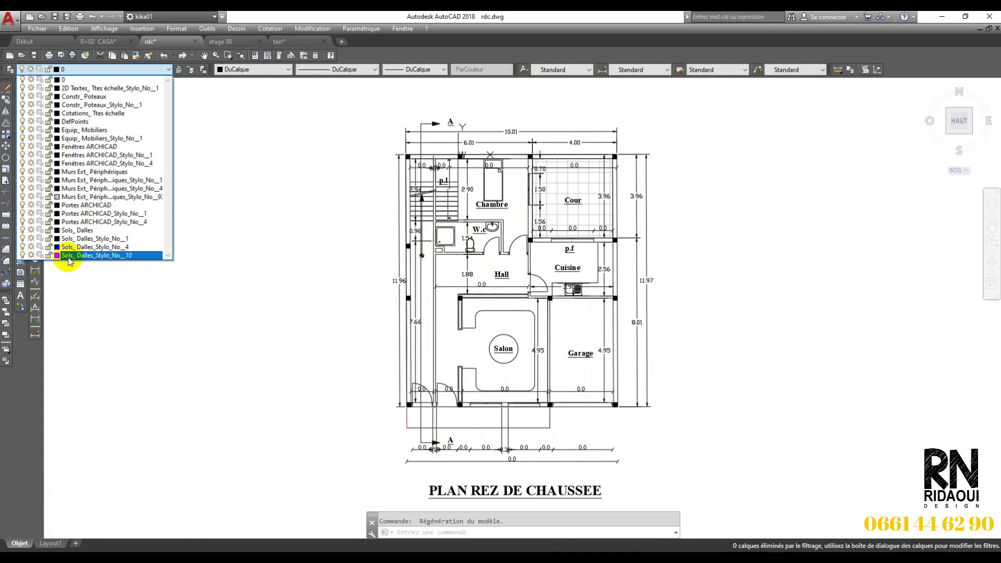
click(942, 16)
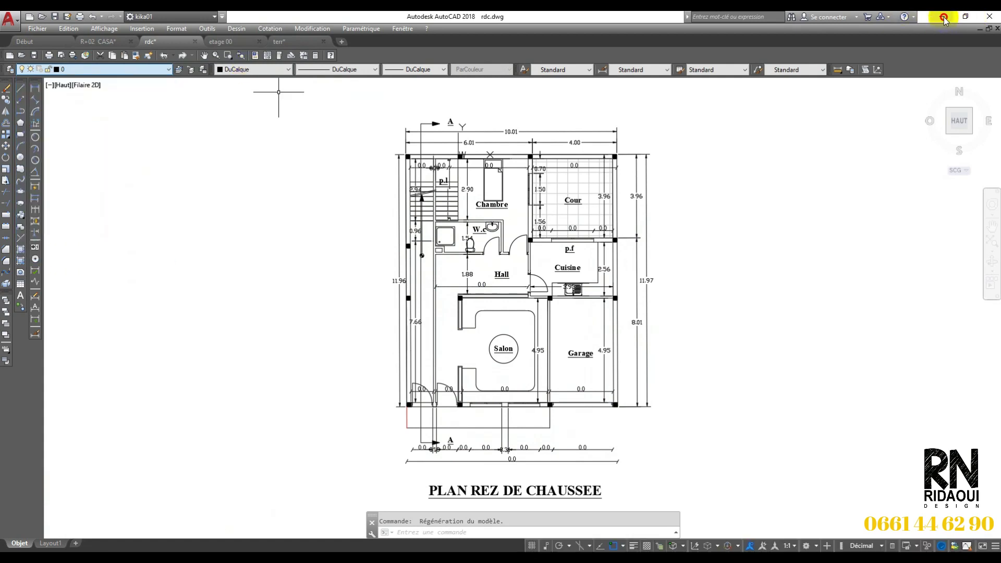
click(942, 16)
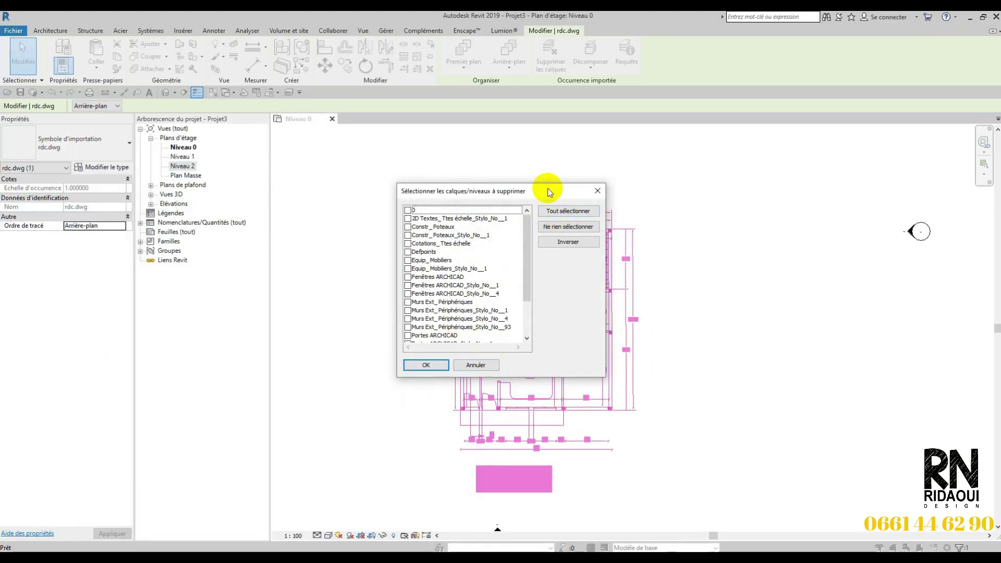
- Mark all rdc.dwg layers for deletion, then dismiss the layer list without deleting and deselect the plan
drag(546, 190, 678, 191)
click(700, 212)
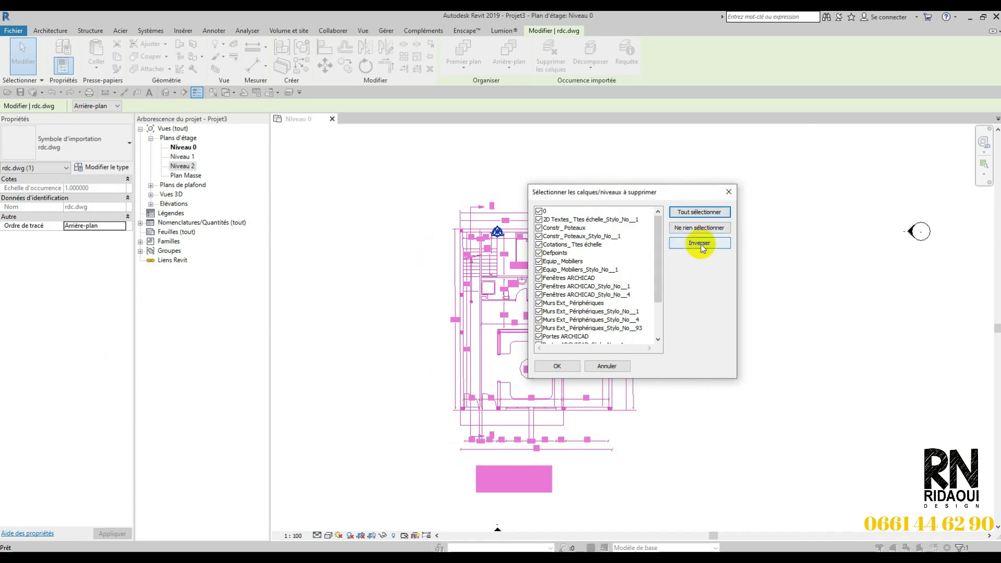
click(729, 192)
key(Escape)
middle_drag(559, 342, 524, 350)
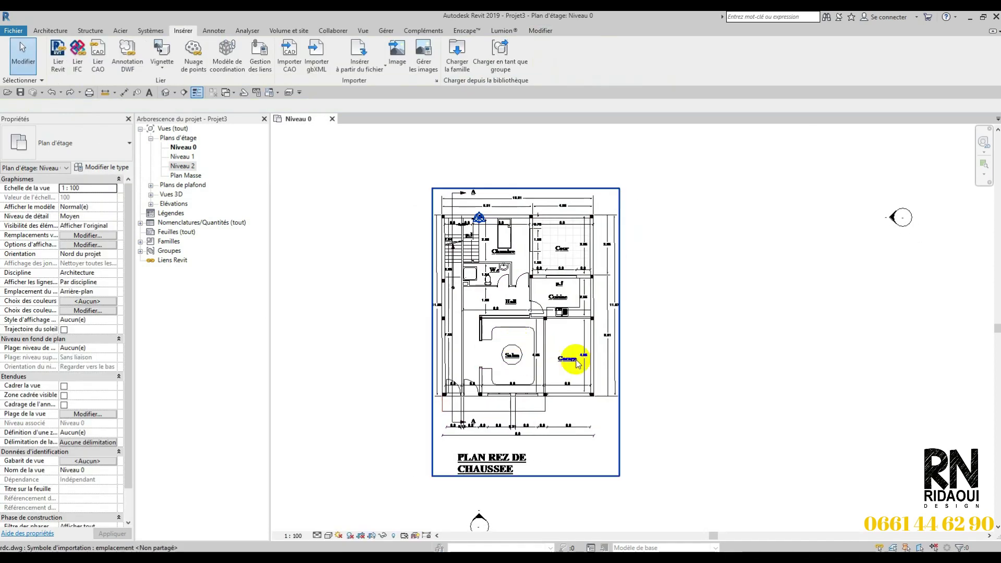
- Query the overall 10.01 dimension line above the rdc.dwg plan, hide its layer 0 in the view, and undo the hiding
click(608, 407)
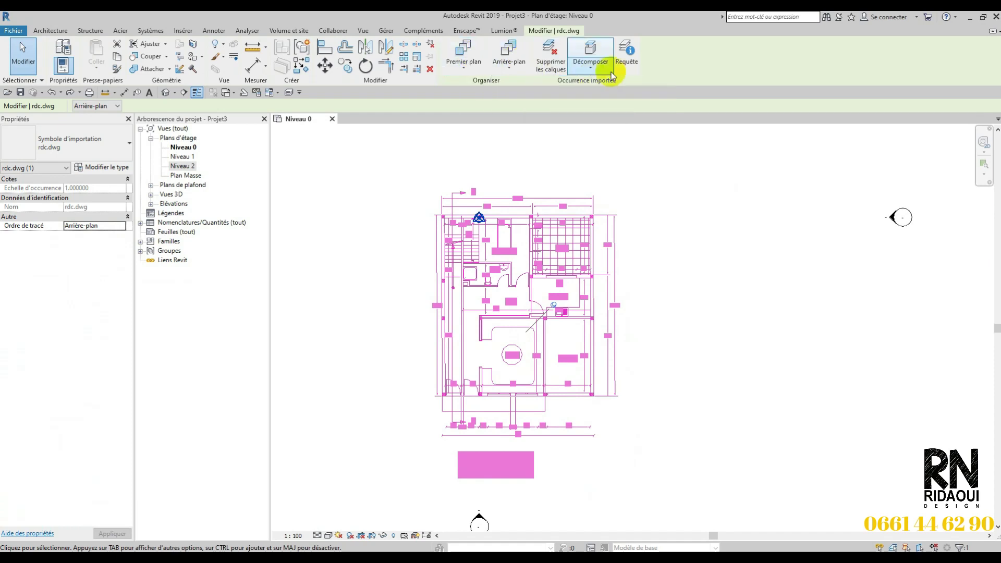
click(628, 63)
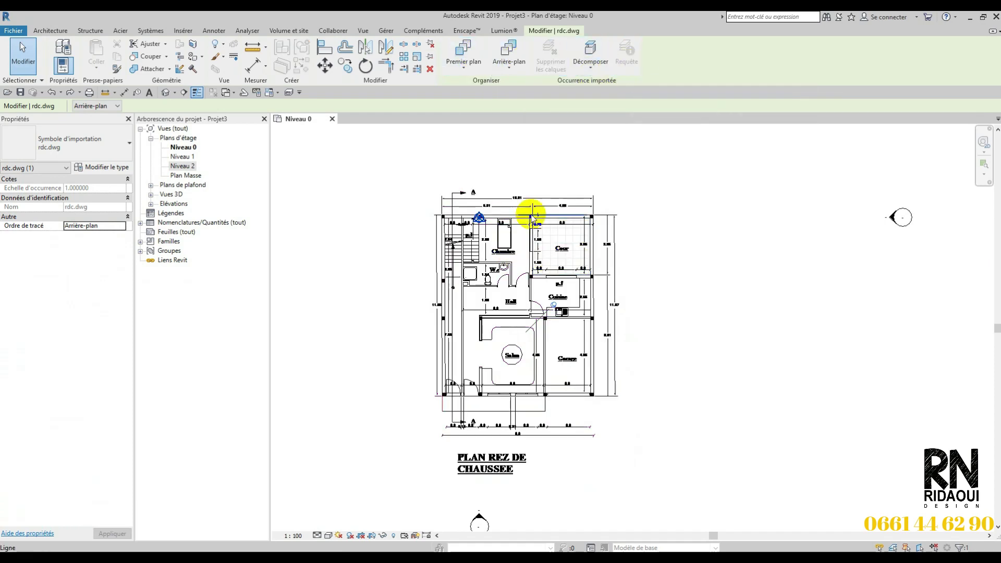
scroll(530, 212, up, 3)
middle_drag(494, 242, 518, 275)
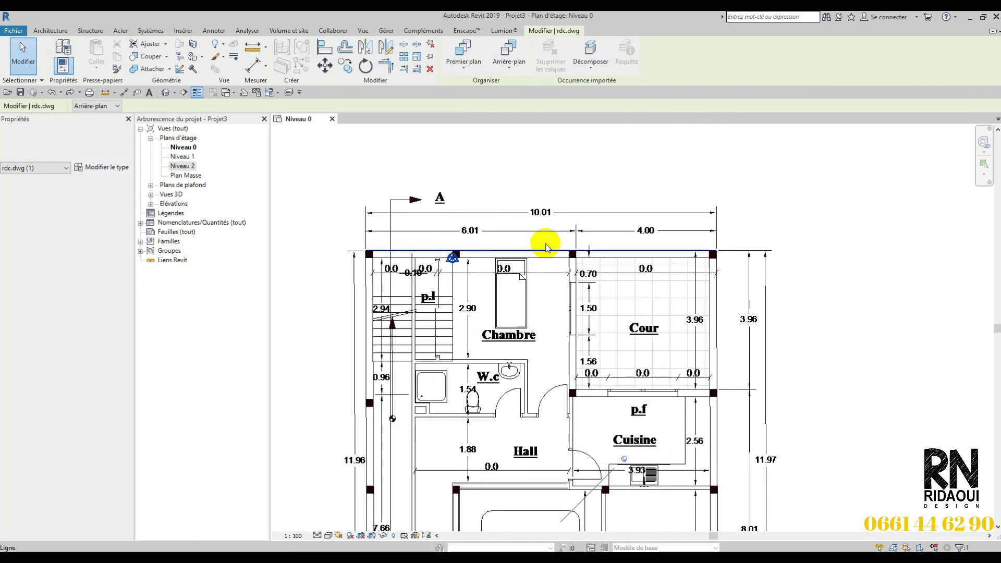
click(581, 216)
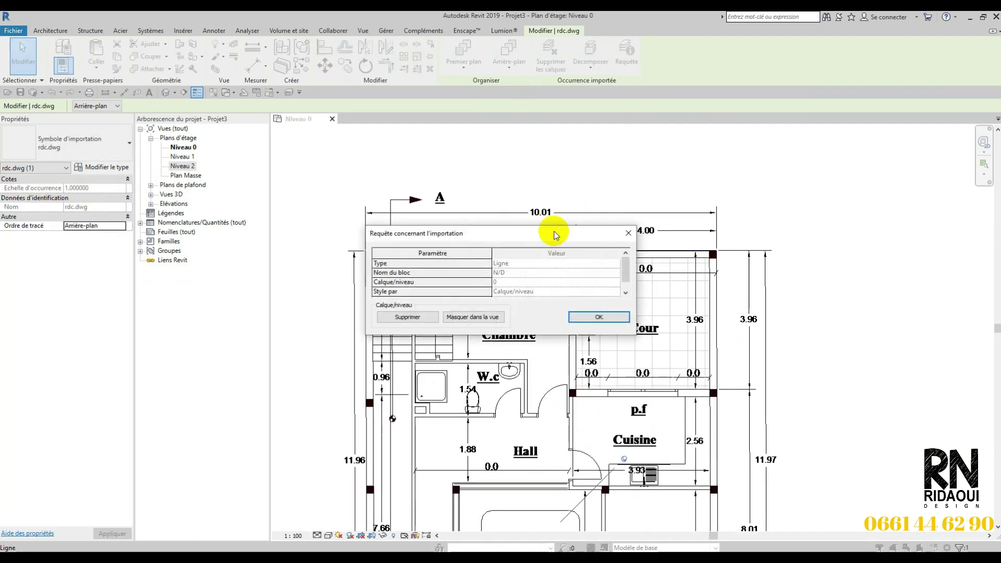
drag(561, 223, 387, 201)
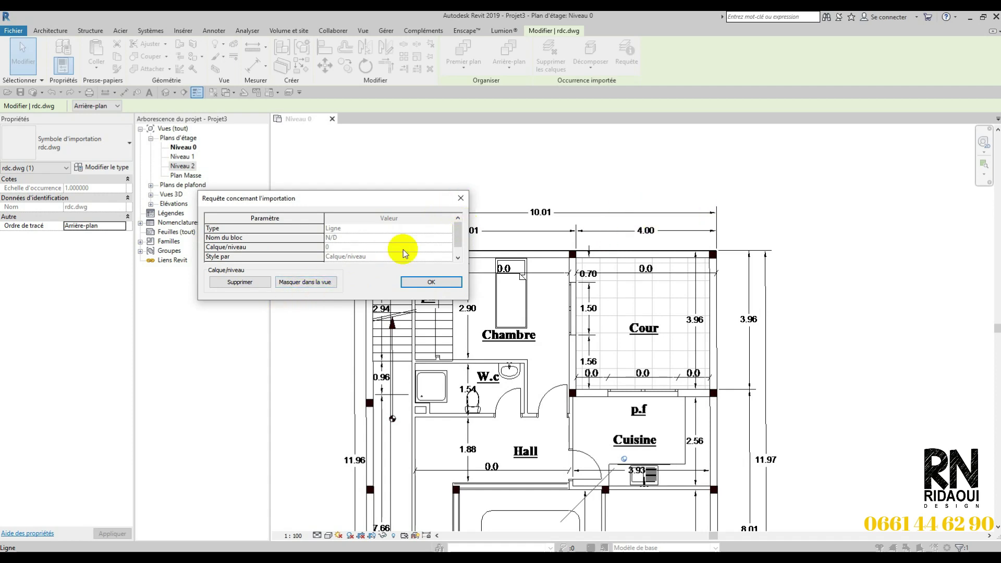
click(310, 288)
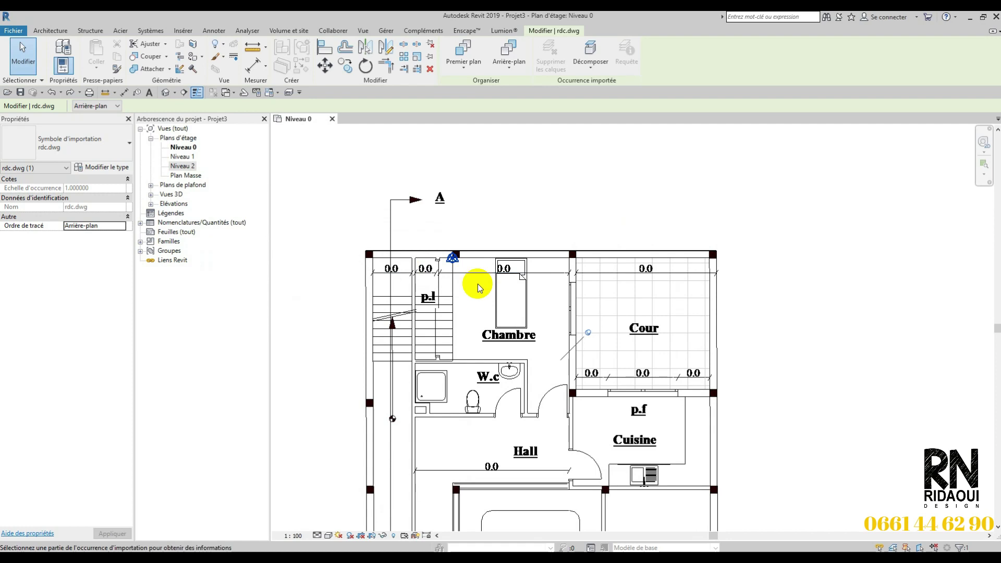
scroll(543, 194, down, 3)
middle_drag(543, 195, 516, 244)
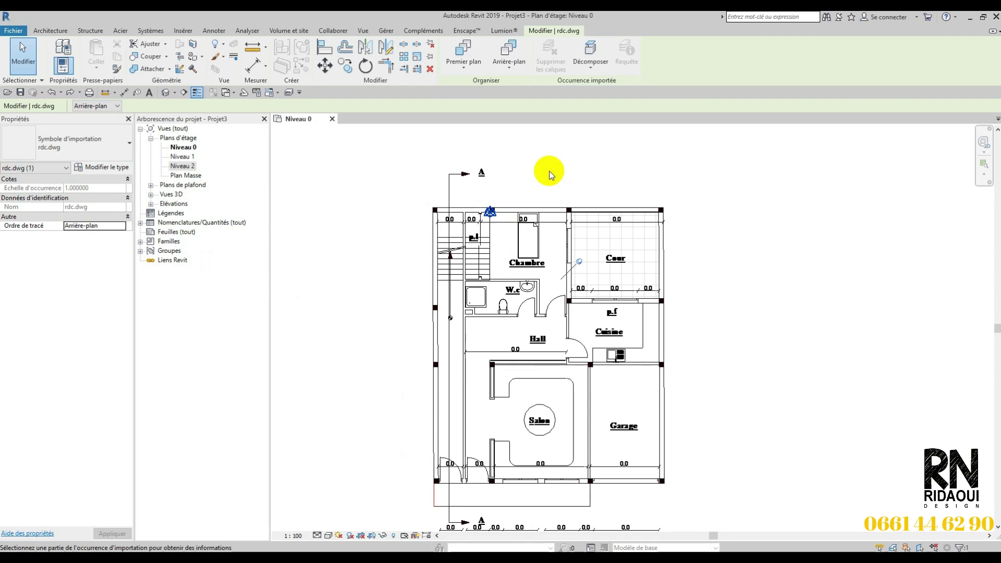
key(ctrl+z)
scroll(548, 167, up, 2)
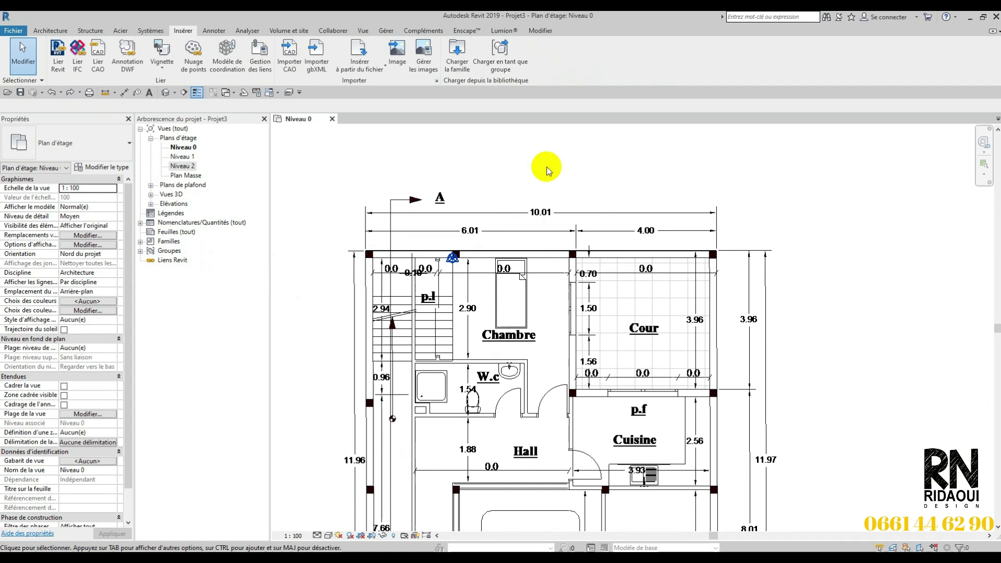
- Query a line on layer 0 along the upper part of the rdc.dwg plan again and hide that layer in the view
click(579, 245)
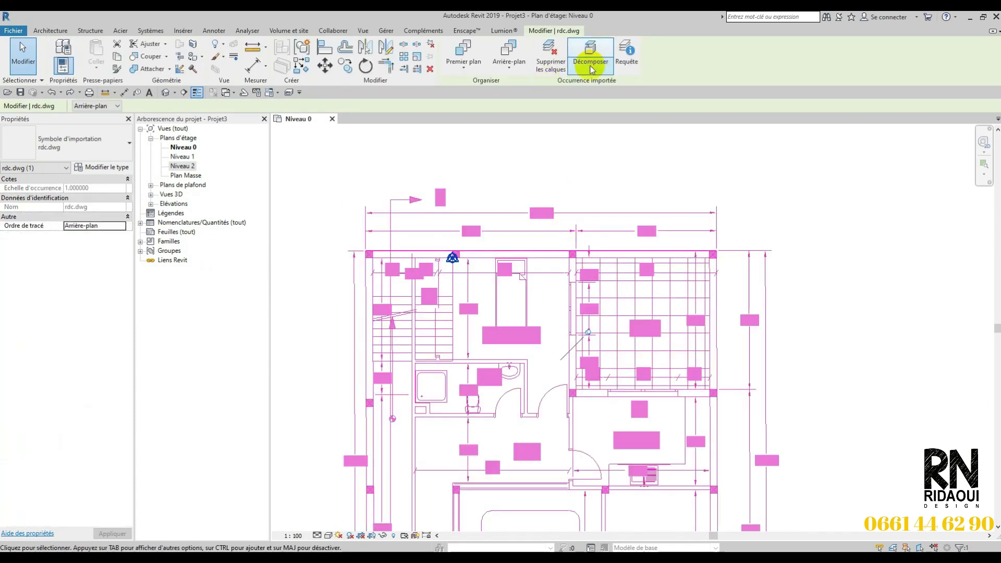
click(631, 63)
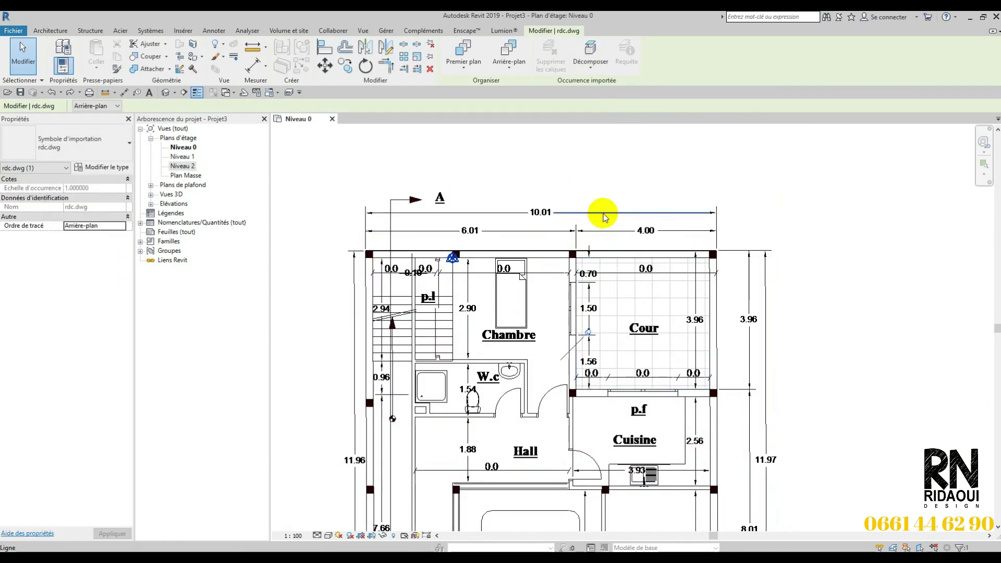
click(570, 250)
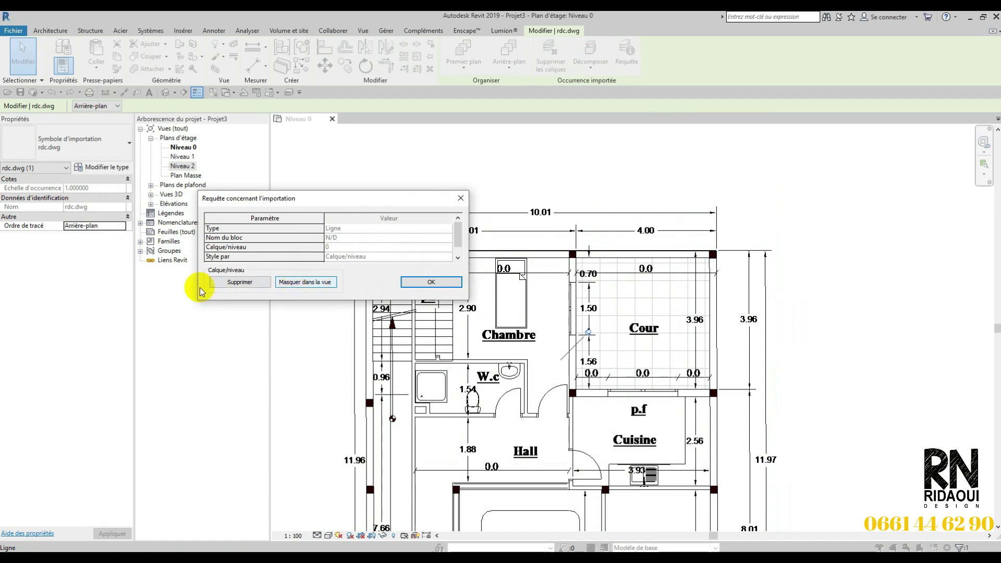
click(307, 284)
scroll(530, 340, down, 3)
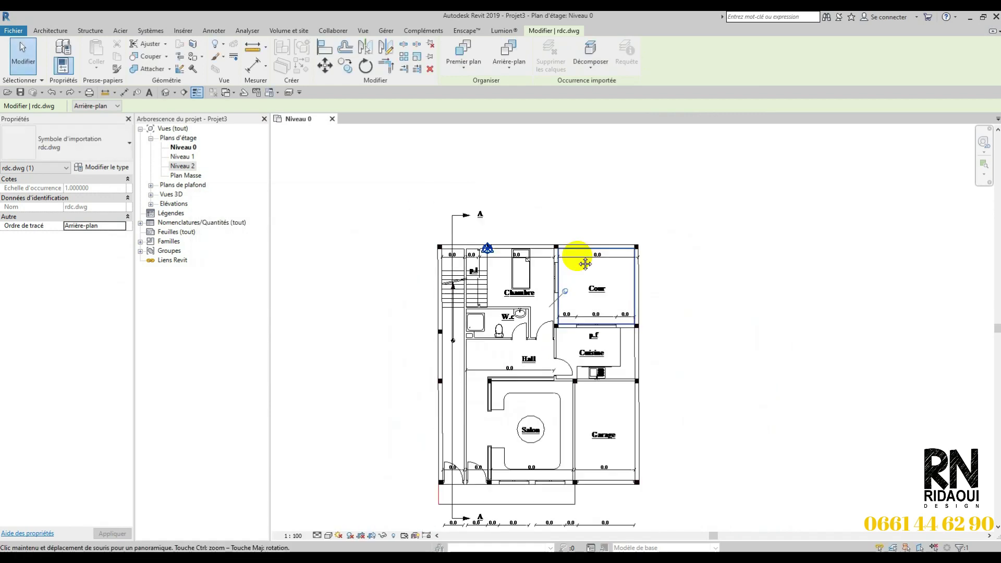
- Open the Niveau 0 visibility/graphics overrides, show the imported categories, and reposition the dialog to uncover the plan
key(v)
key(v)
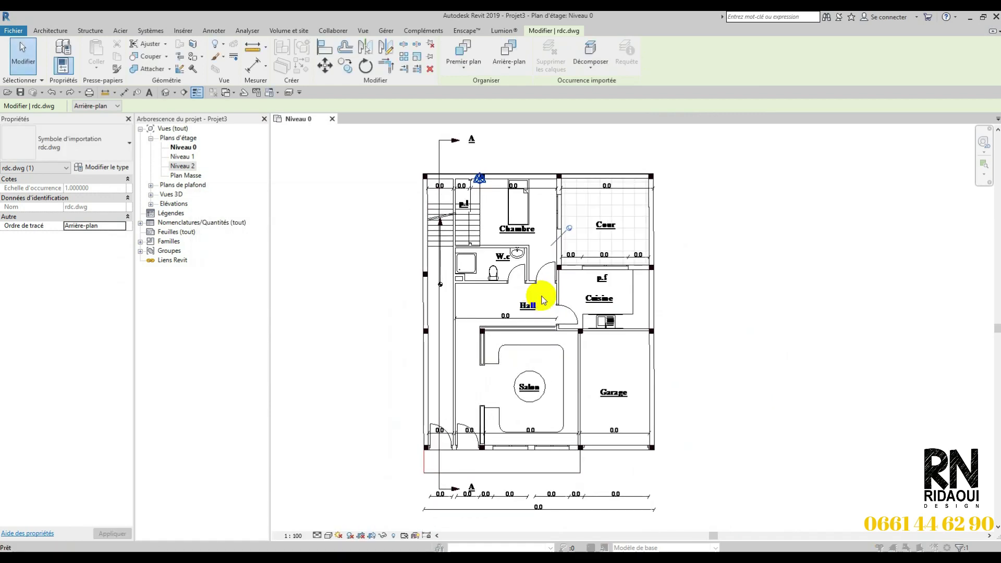
drag(634, 94, 373, 111)
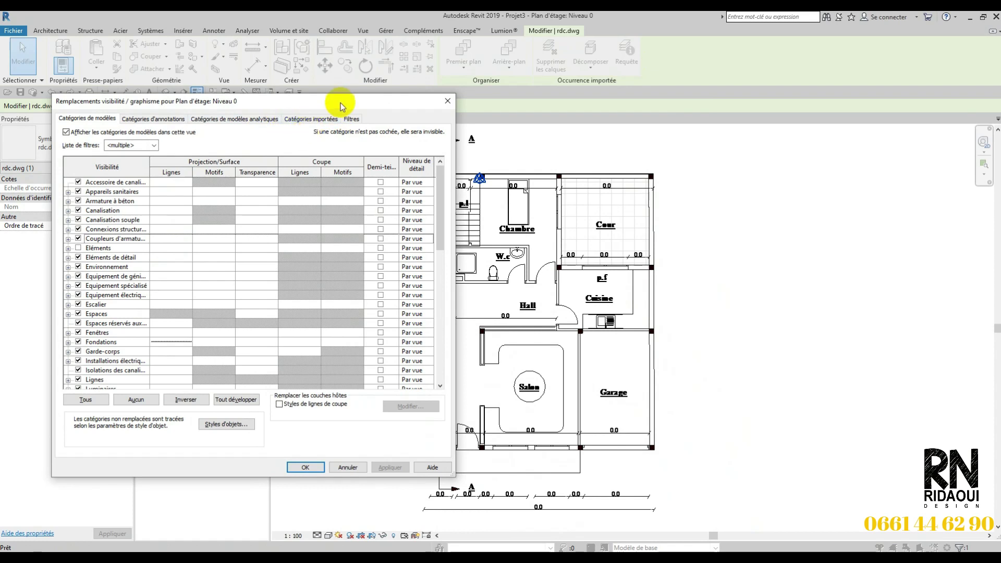
drag(341, 101, 402, 106)
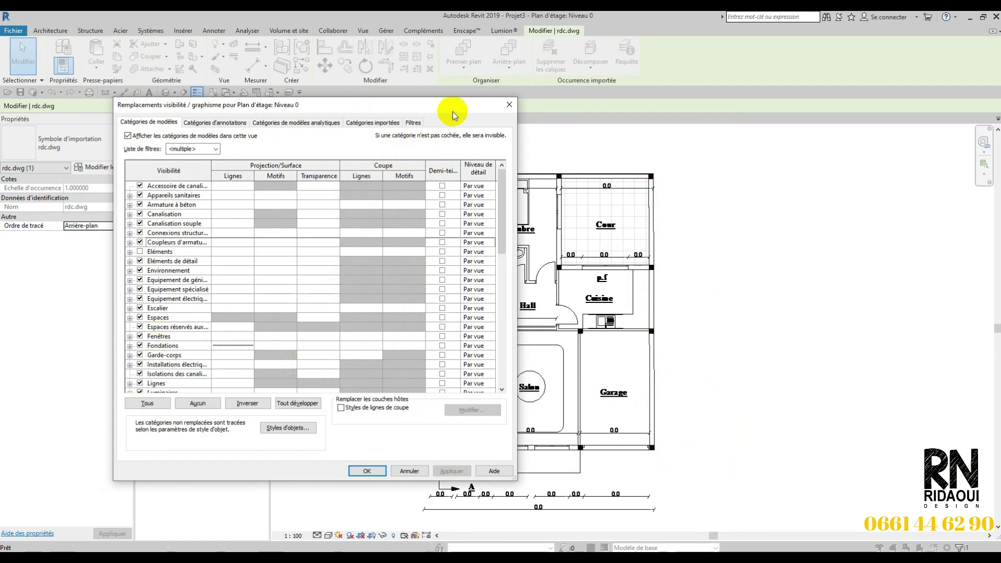
drag(453, 112, 502, 111)
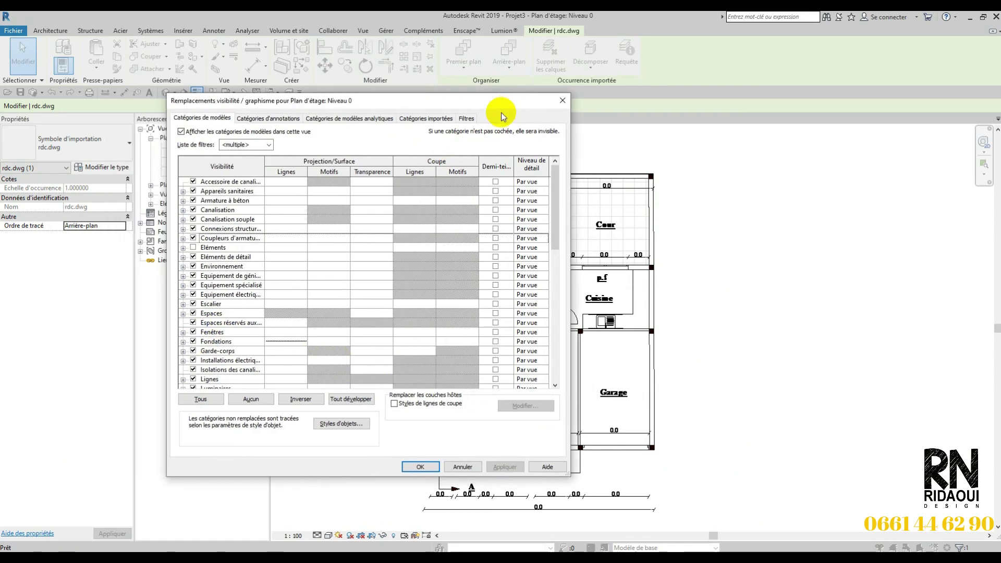
click(435, 119)
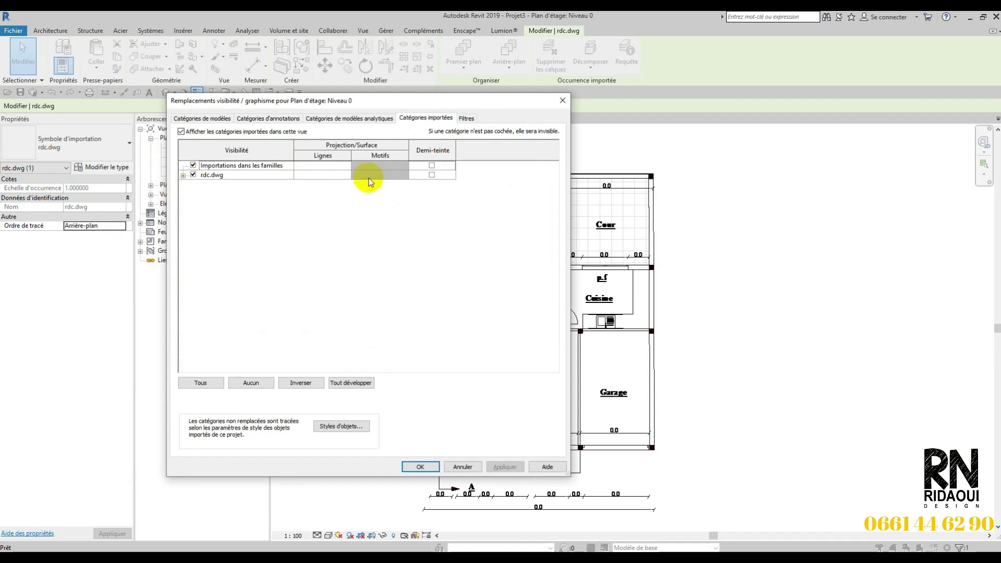
drag(404, 104, 771, 122)
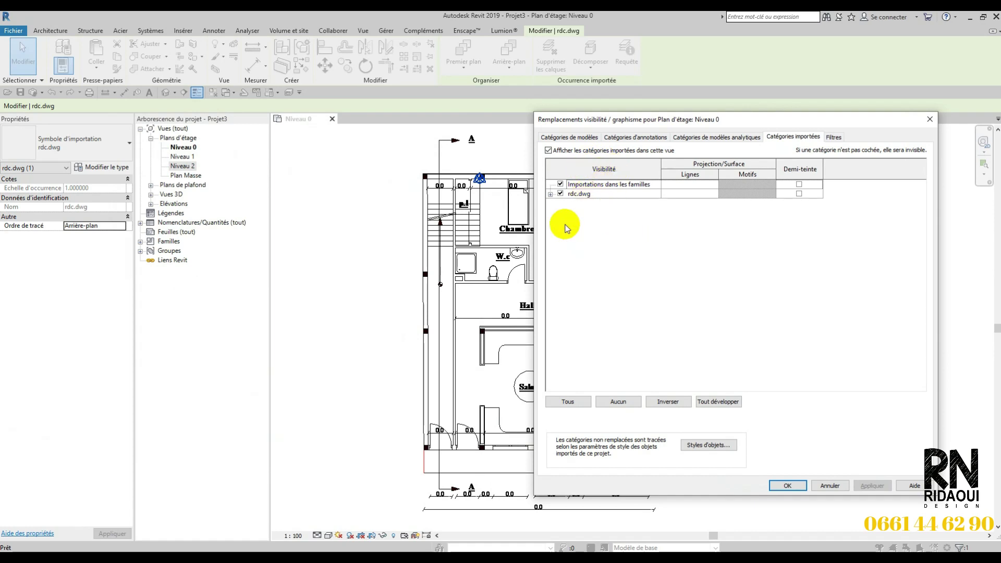
- Expand the rdc.dwg layers in the imported categories, make layer 0 visible again, and apply the overrides
click(550, 194)
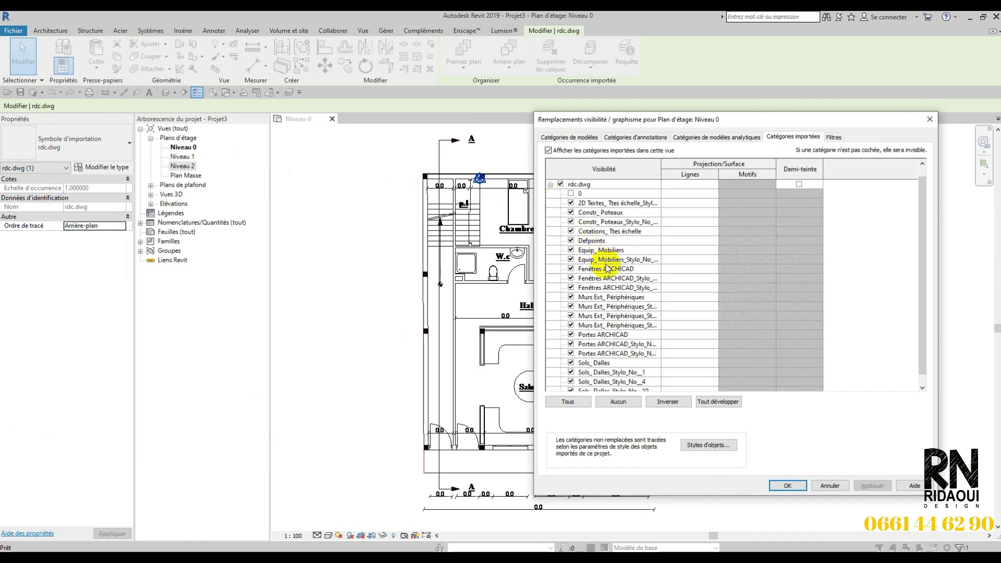
drag(714, 113, 331, 106)
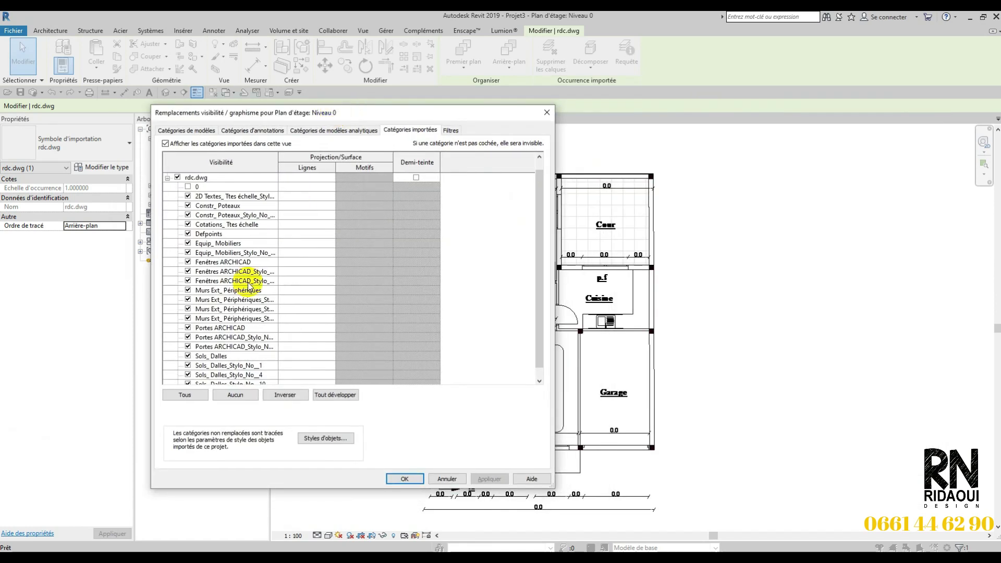
scroll(227, 319, up, 1)
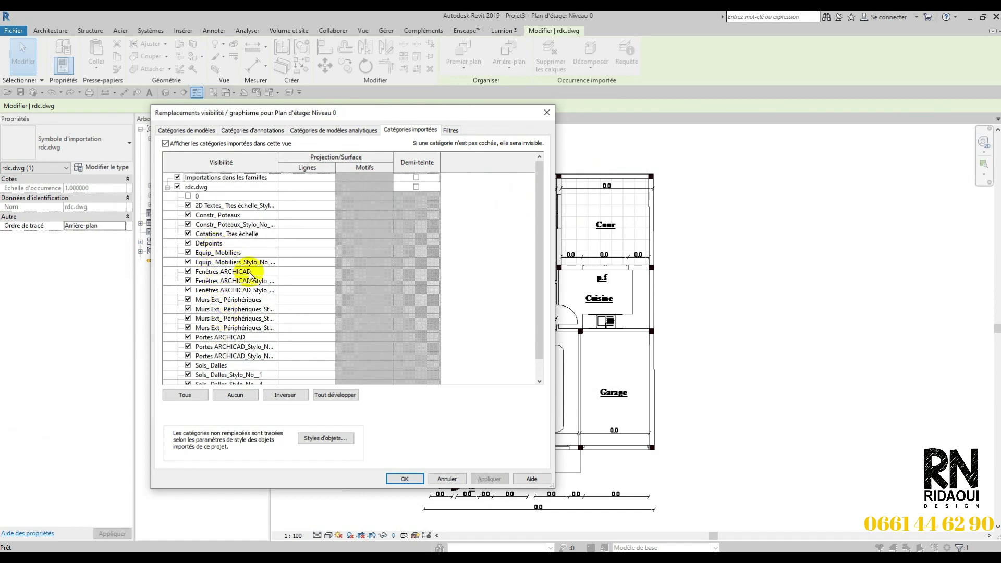
click(406, 122)
click(191, 188)
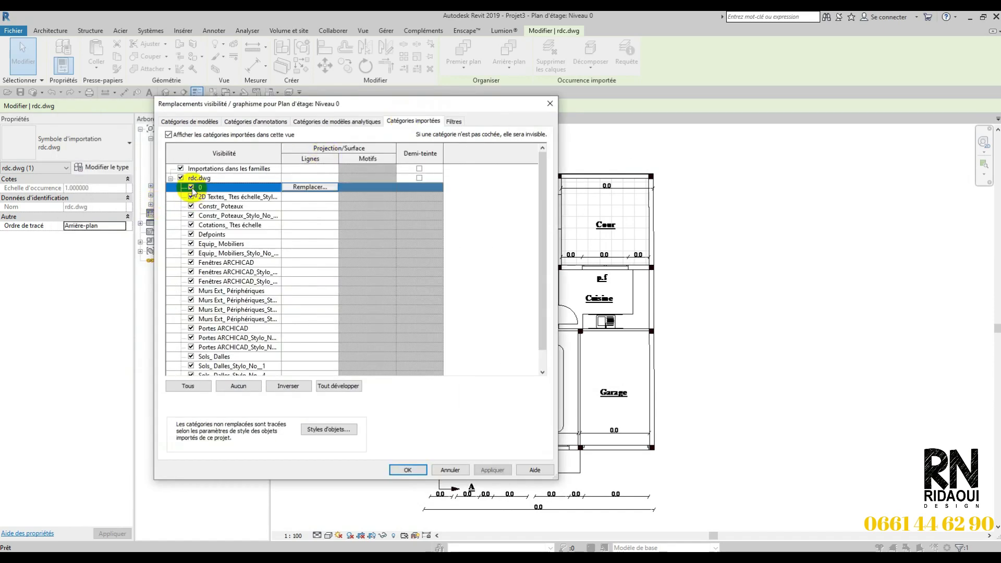
click(407, 470)
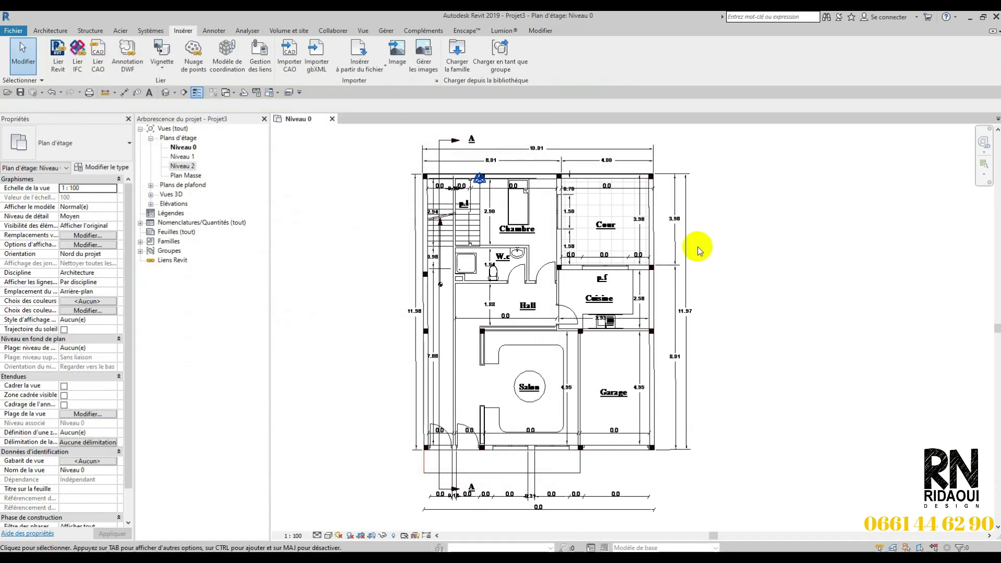
- Display the imported rdc.dwg in halftone through the Niveau 0 visibility/graphics overrides and inspect the plan
key(v)
key(v)
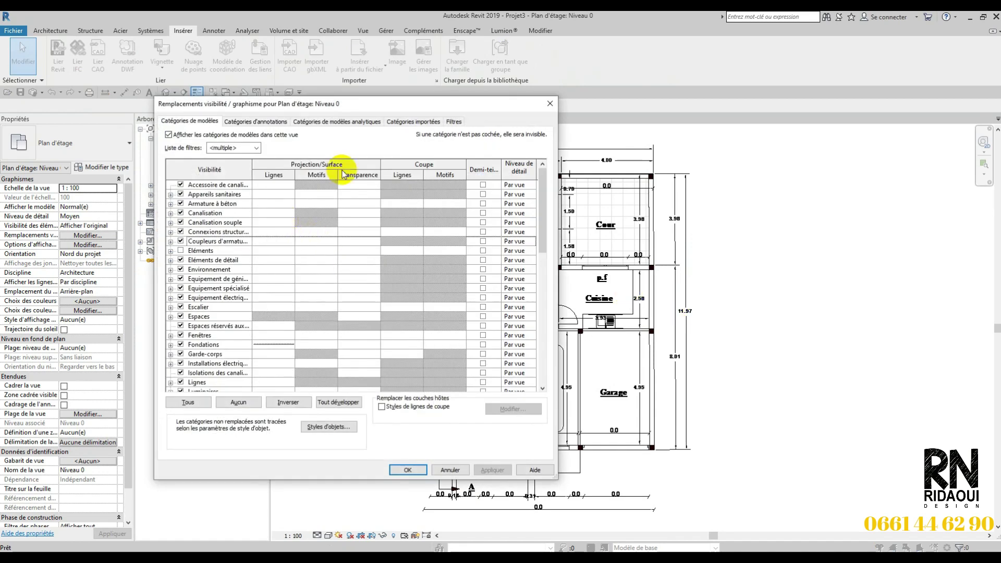
click(427, 122)
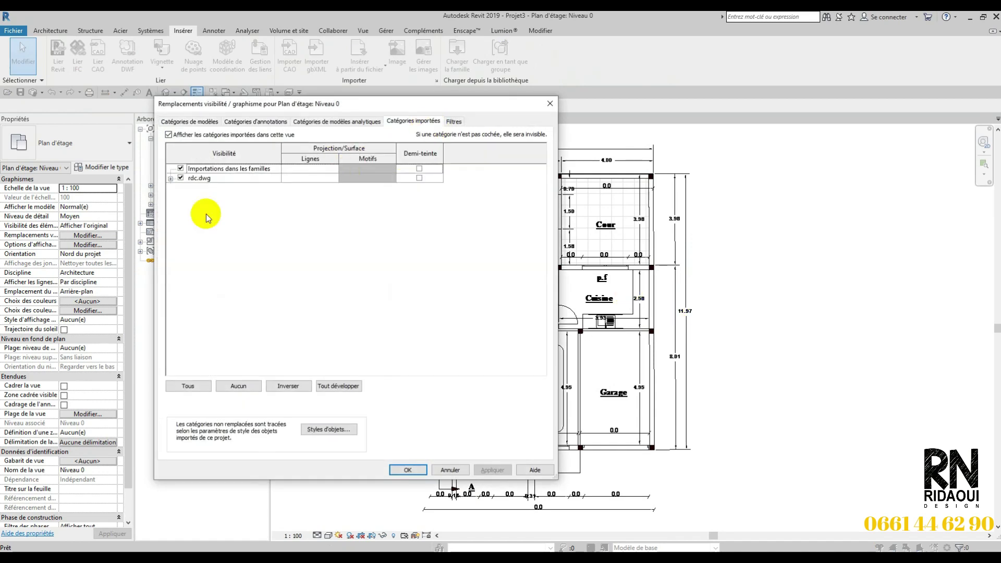
click(170, 179)
scroll(307, 225, up, 1)
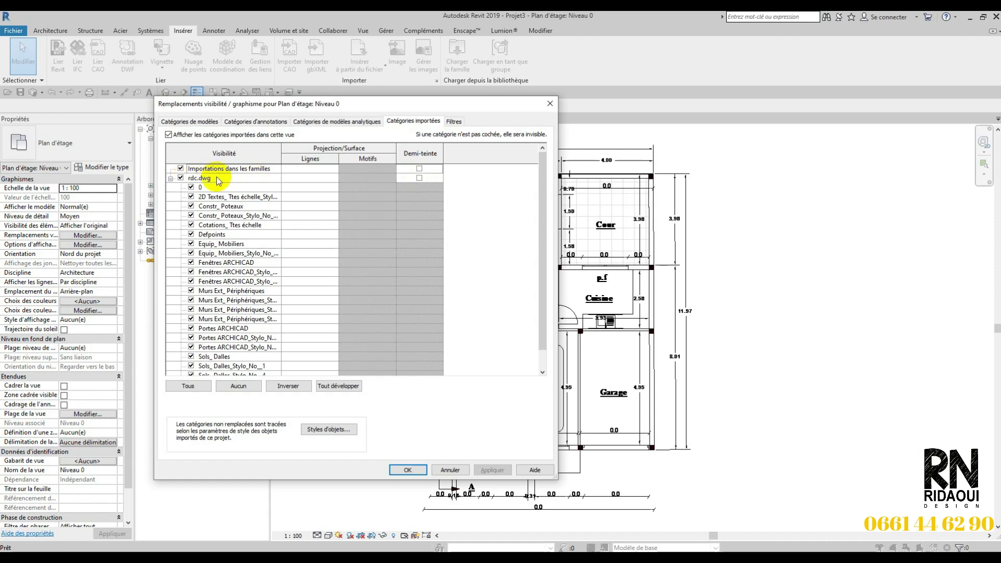
click(171, 178)
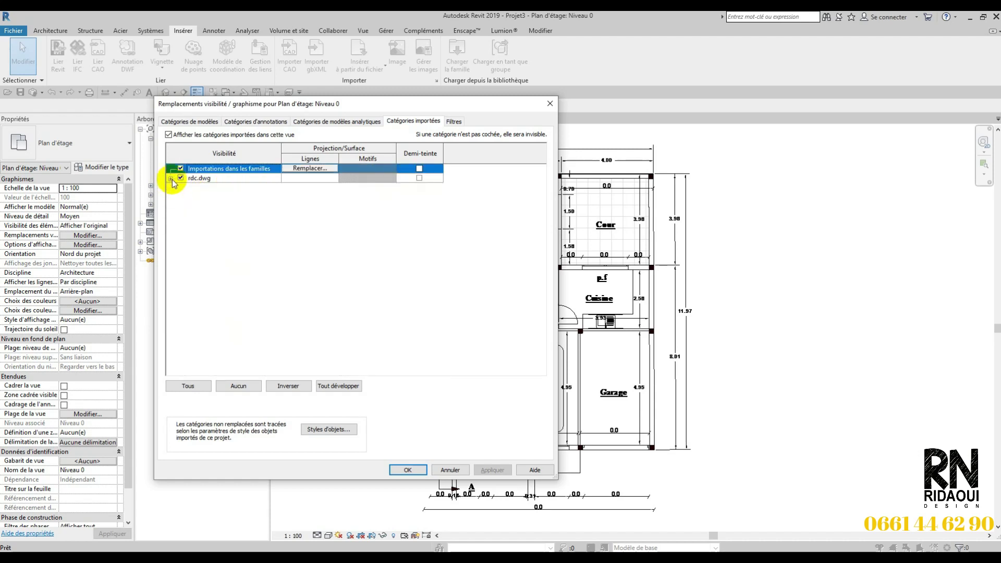
click(420, 178)
click(491, 470)
click(425, 470)
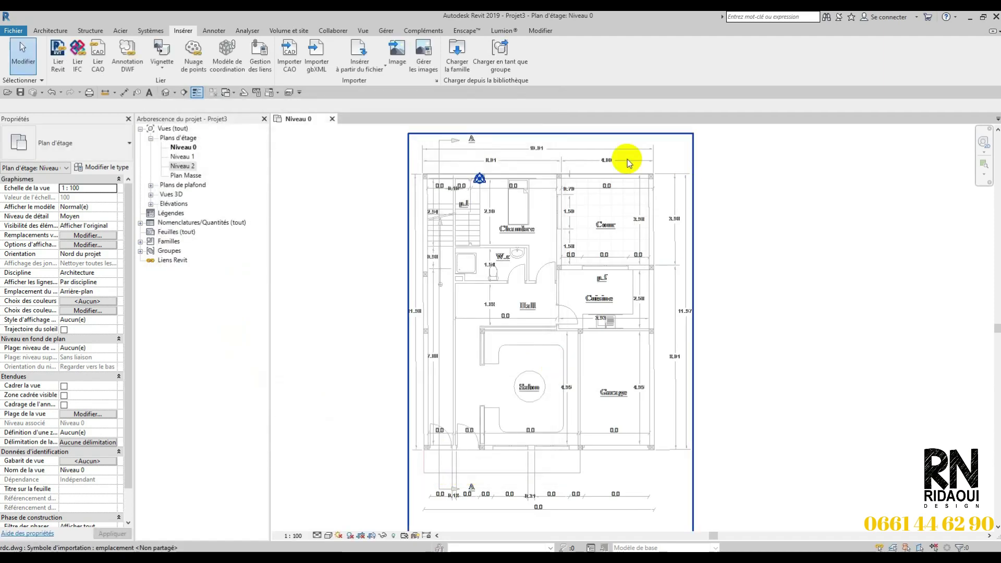
scroll(628, 159, up, 2)
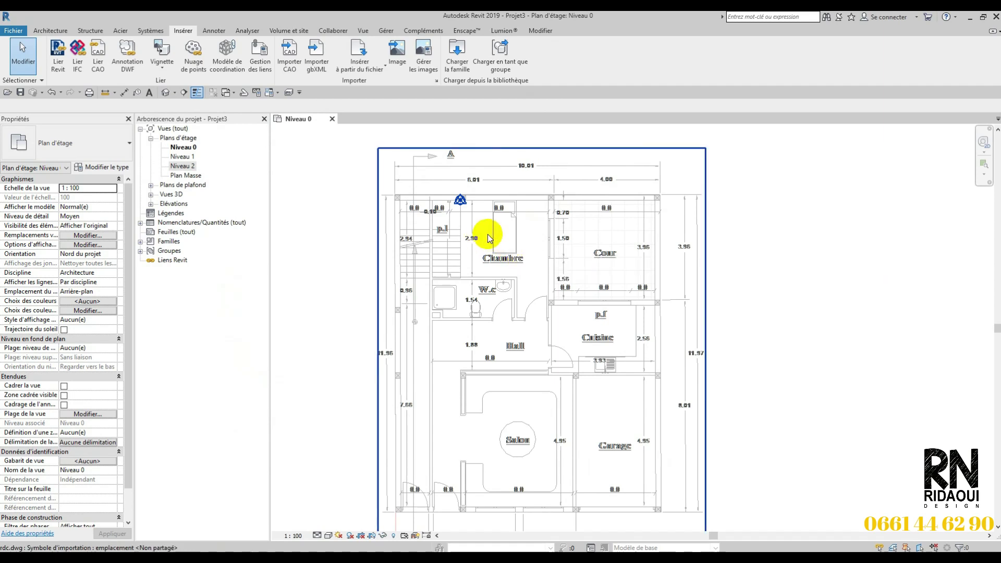
scroll(490, 238, down, 3)
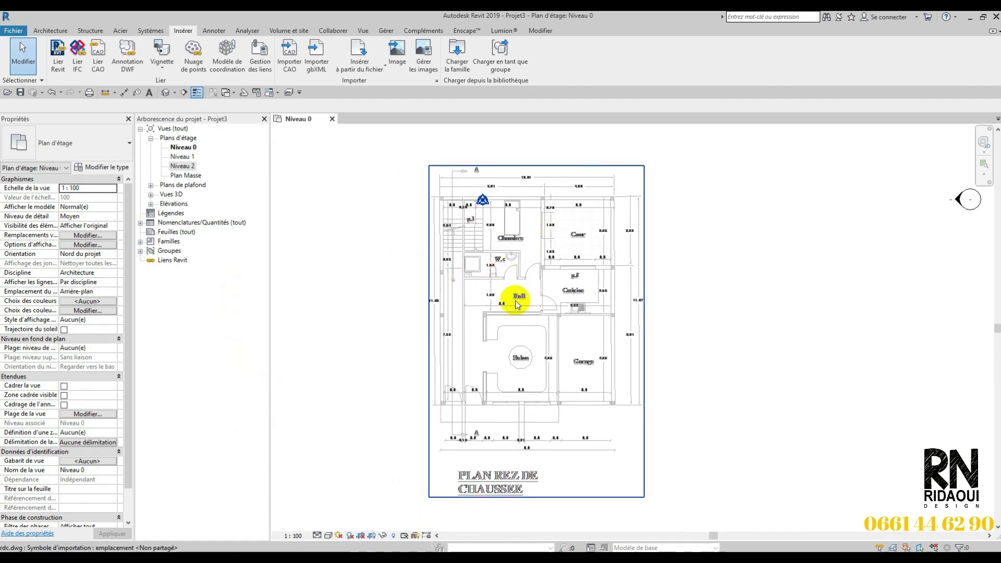
scroll(571, 329, up, 2)
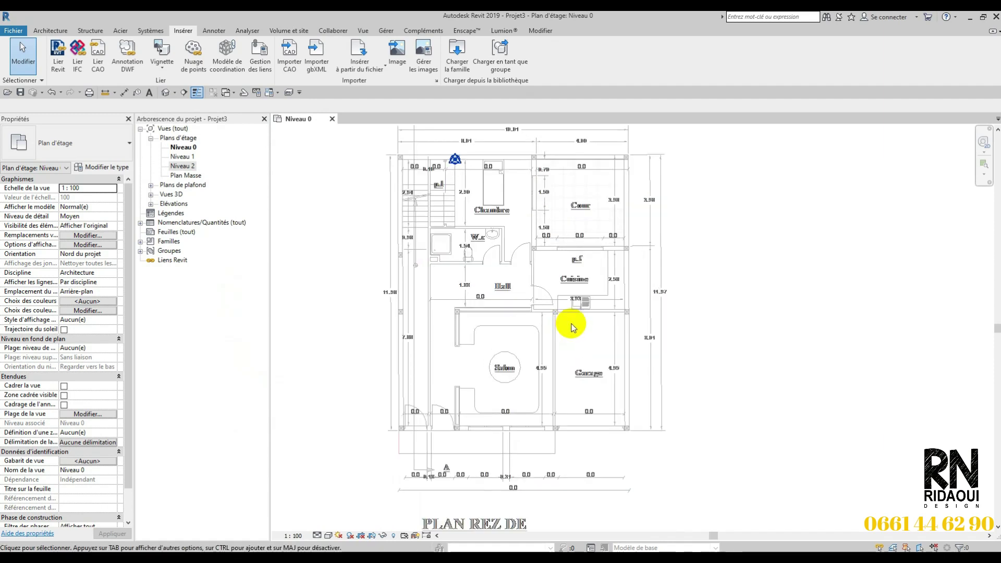
- Expand rdc.dwg in the Niveau 0 imported-category overrides and select all its layers from 0 to Sols_ Dalles_Stylo_No__10
key(v)
key(g)
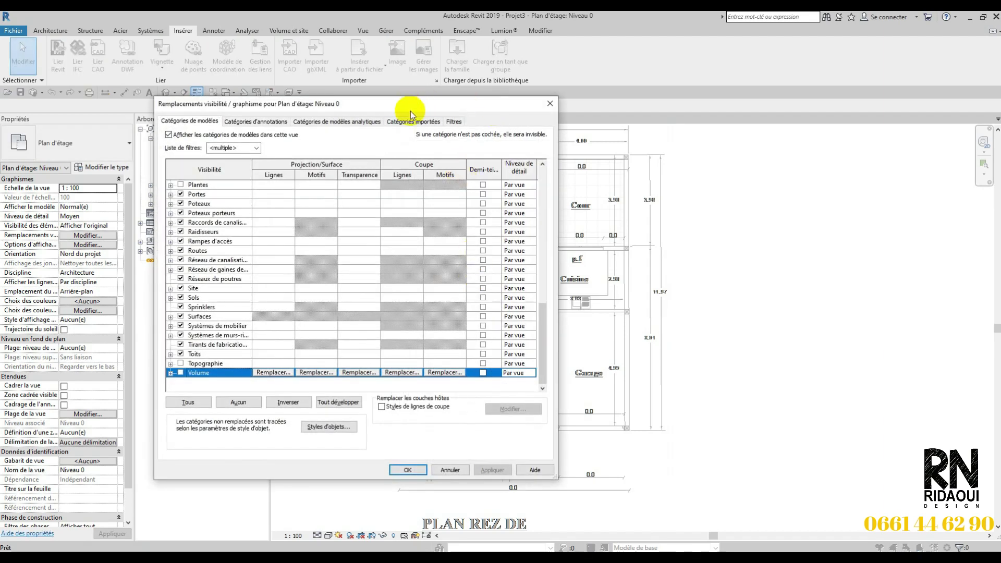
click(411, 115)
click(171, 176)
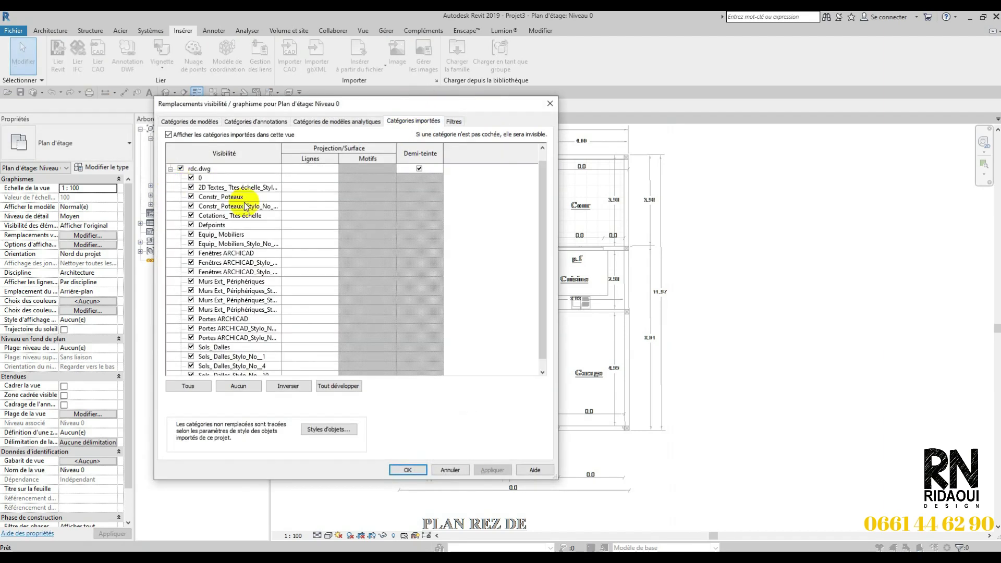
click(310, 177)
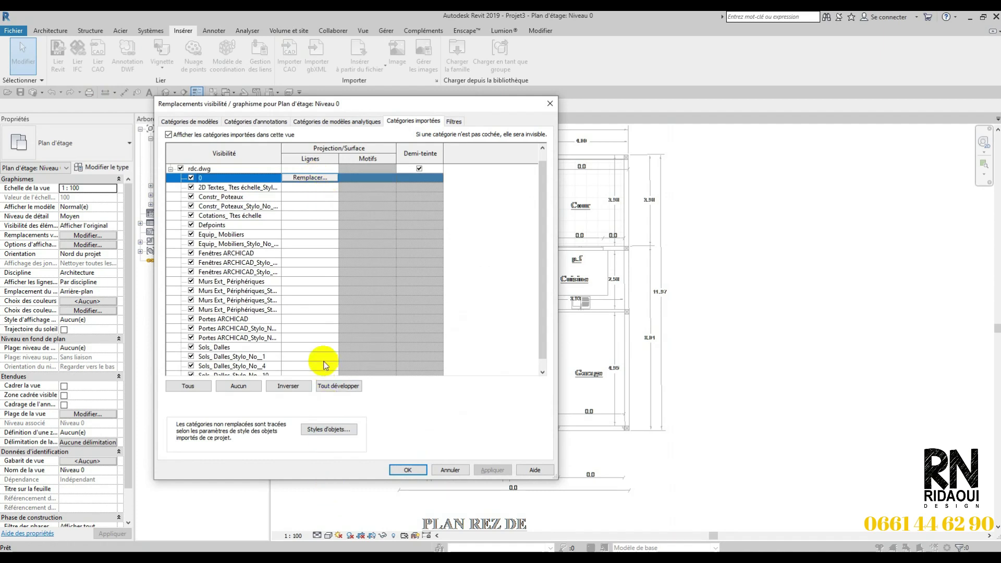
scroll(323, 365, down, 1)
shift+click(306, 366)
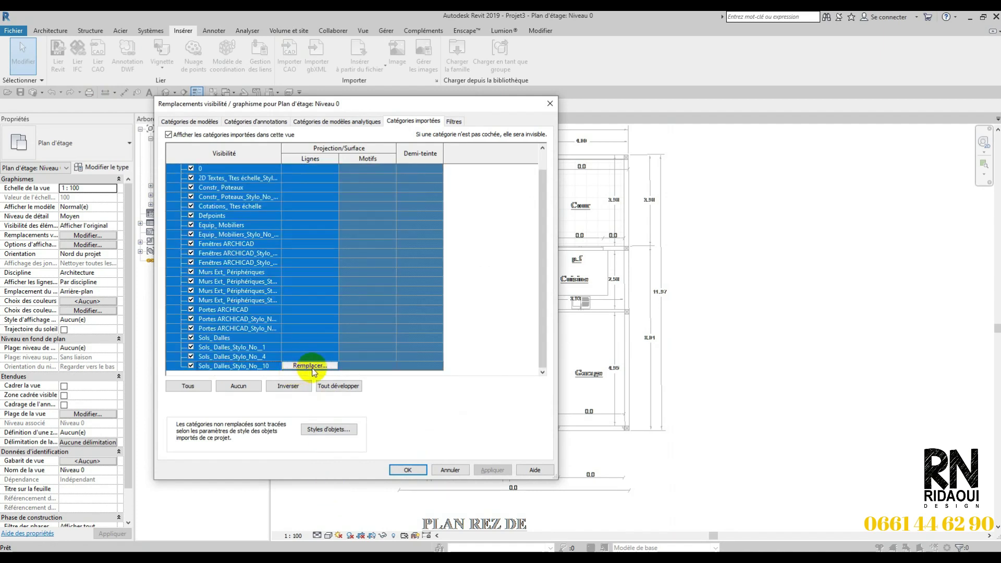
- Override the projection line colour of the selected rdc.dwg layers with orange RGB 255-128-064 and apply it to the view
click(321, 366)
drag(545, 219, 483, 200)
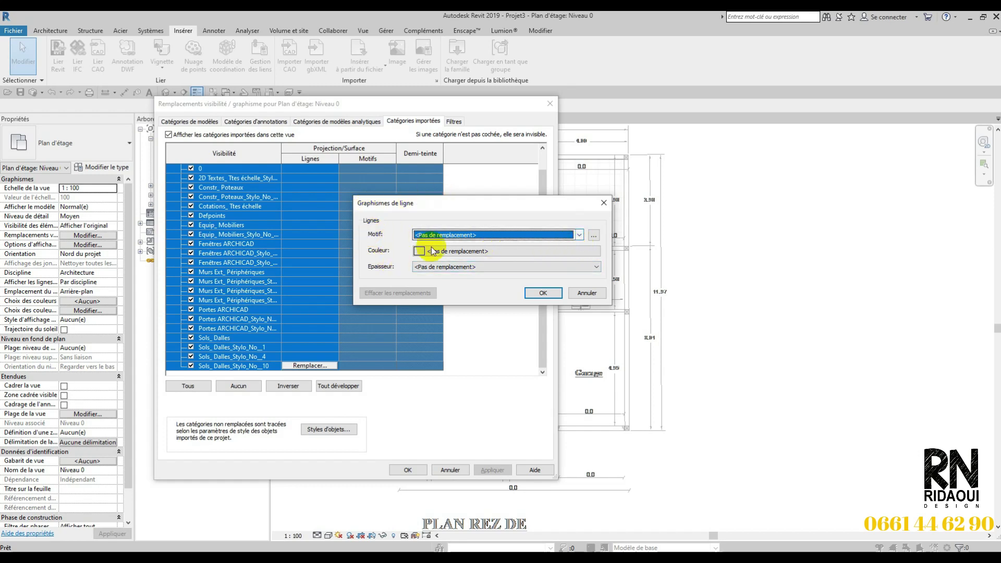
click(453, 253)
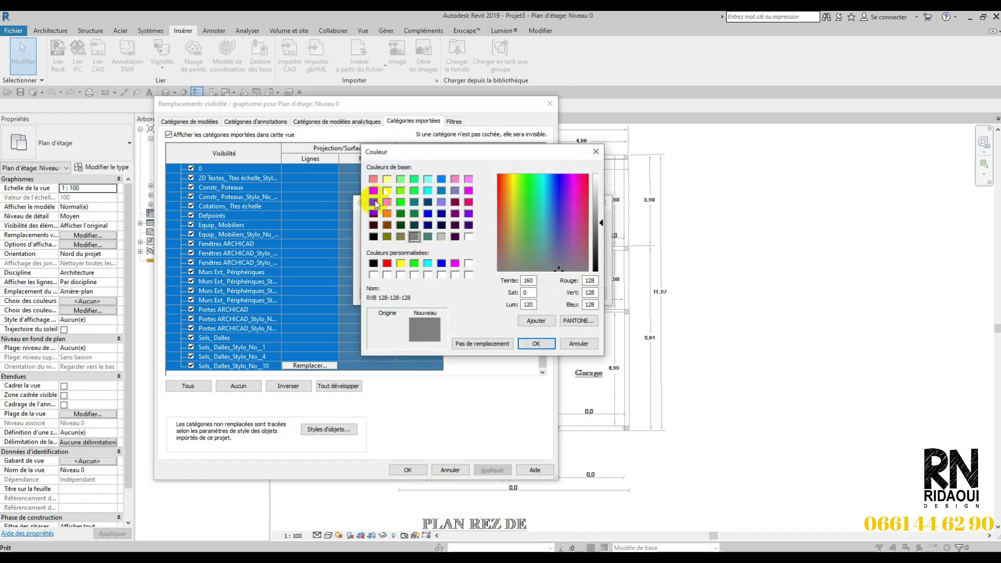
click(386, 202)
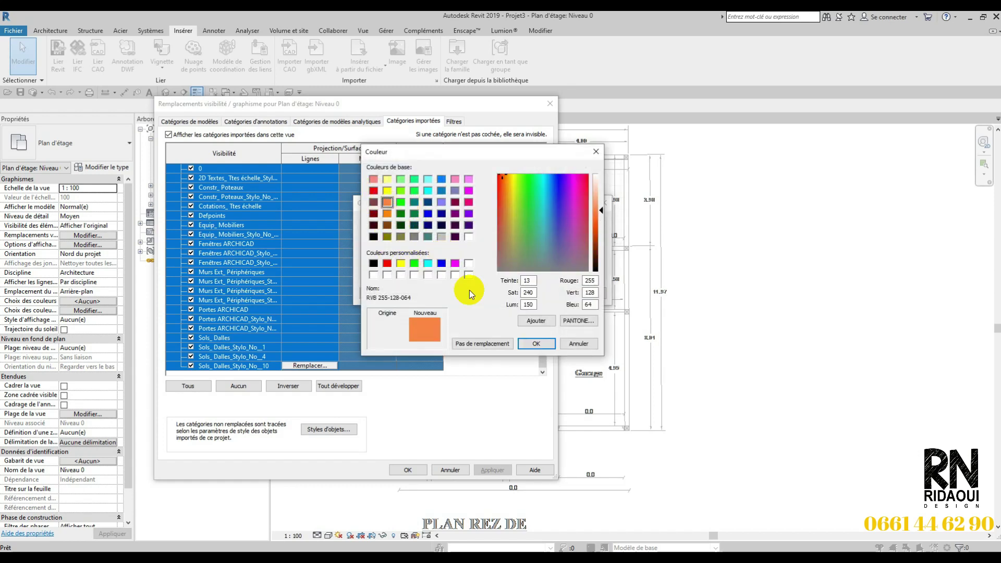
click(536, 343)
click(542, 292)
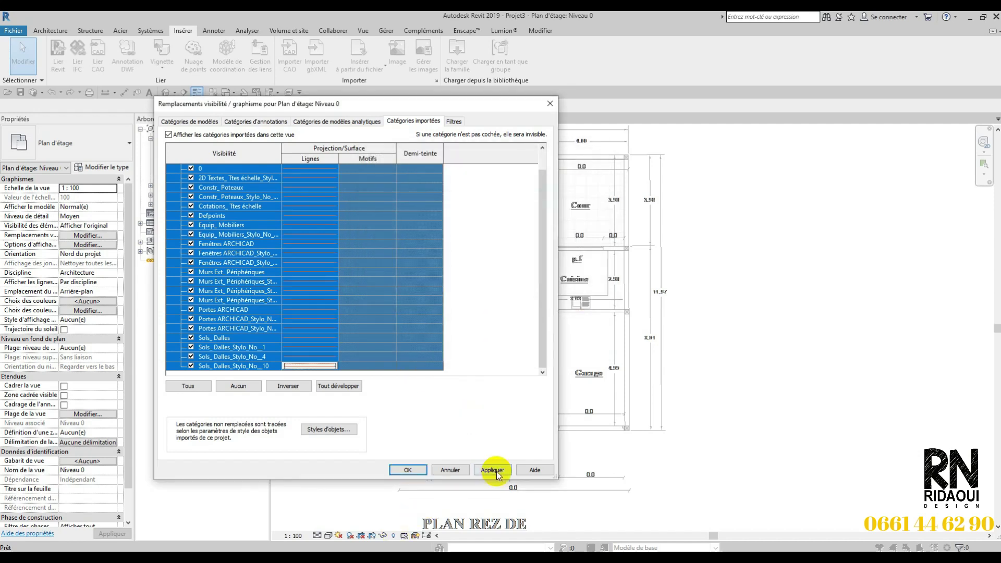
click(493, 469)
click(408, 470)
scroll(597, 332, up, 1)
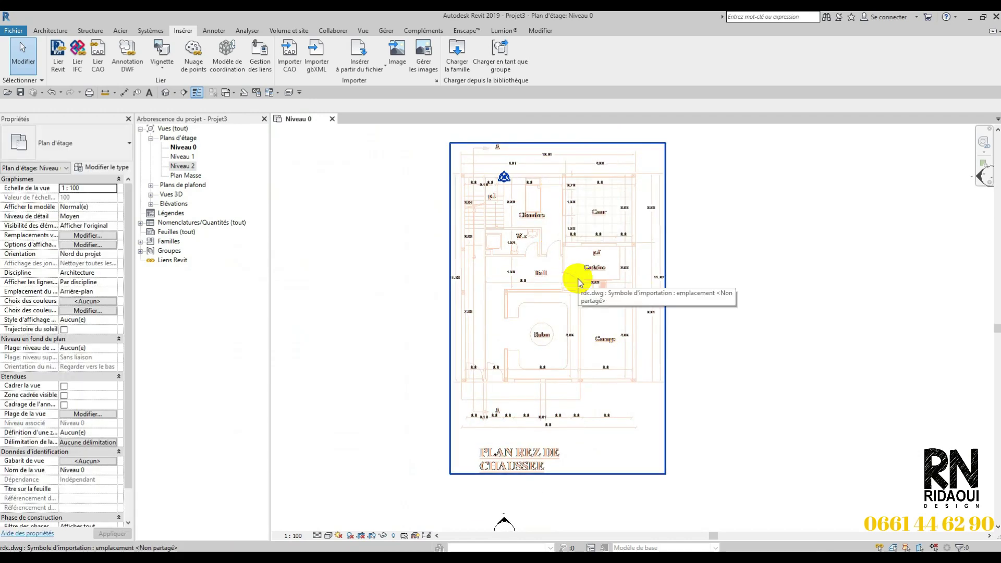
- Turn off halftone for rdc.dwg in the Niveau 0 imported-category overrides and apply the change
key(v)
key(g)
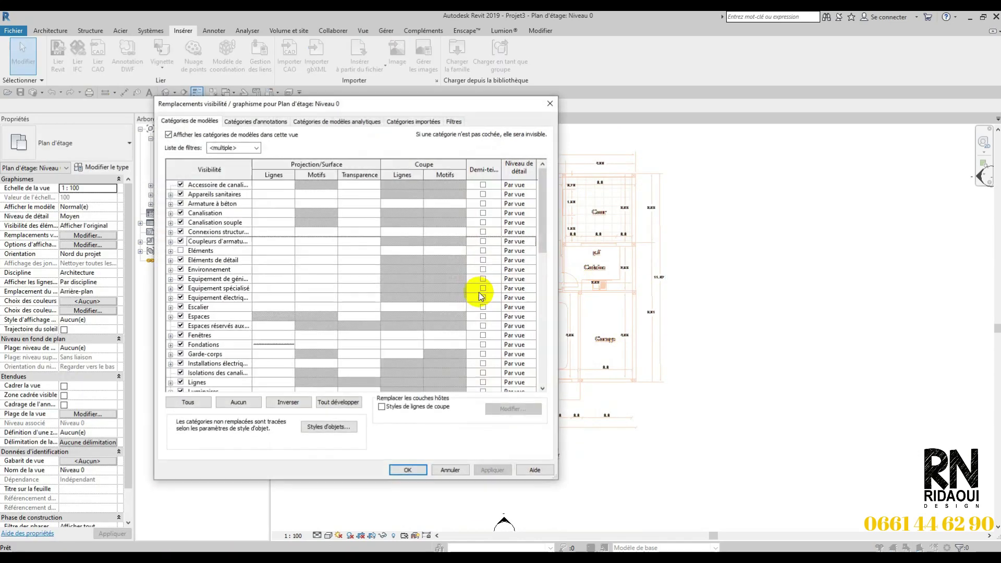
click(414, 122)
click(418, 179)
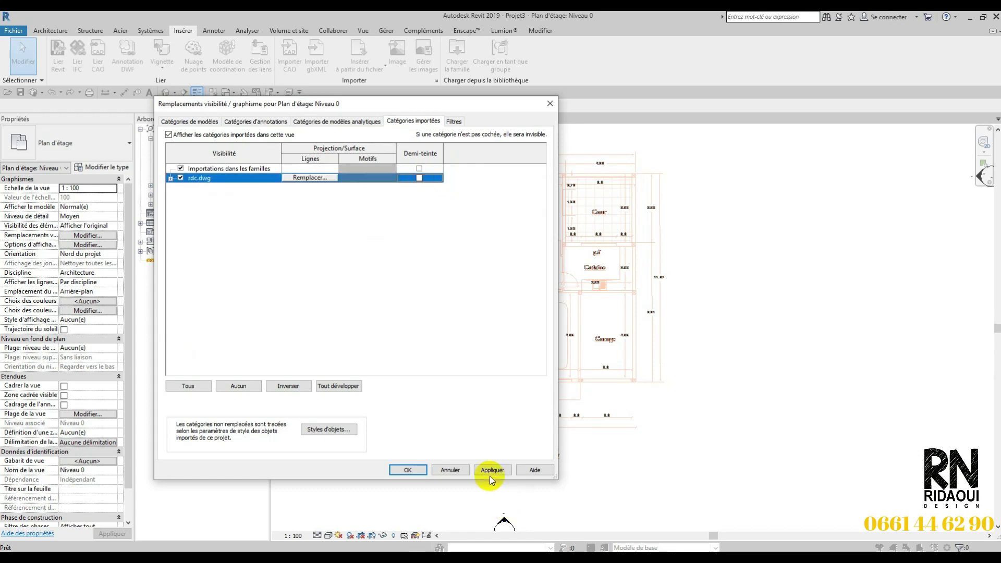
click(491, 469)
click(407, 470)
scroll(552, 313, up, 2)
middle_drag(552, 312, 581, 378)
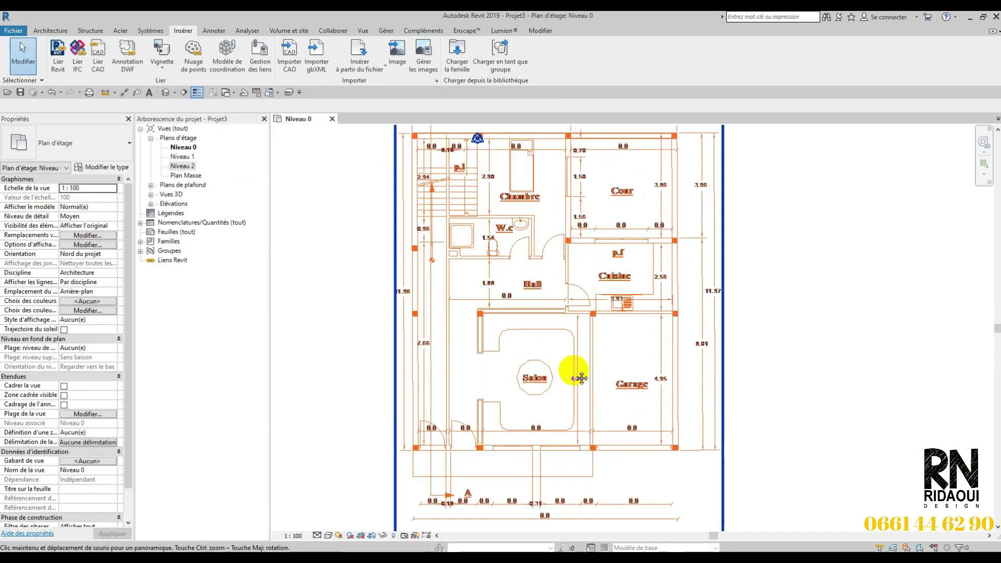
scroll(576, 381, down, 3)
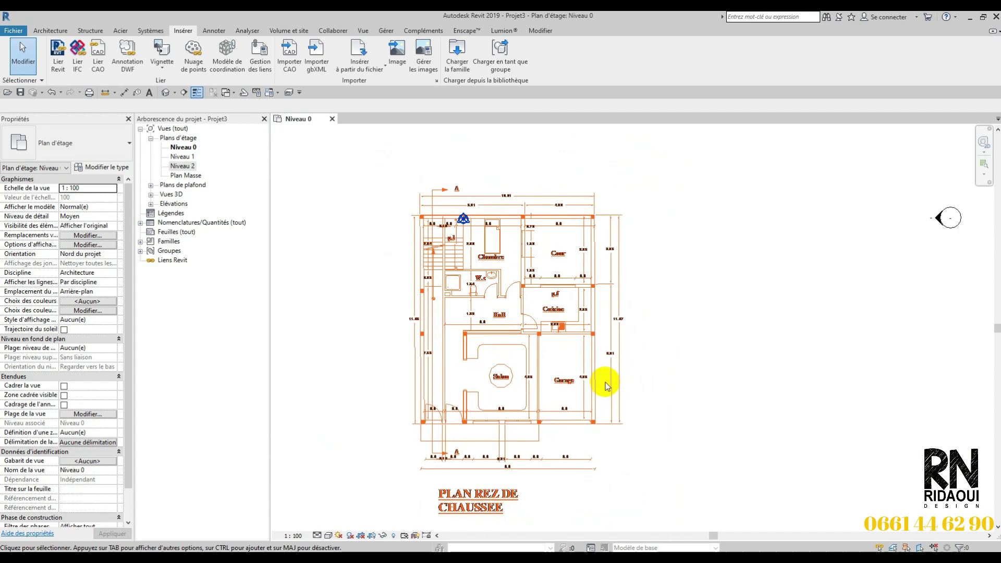
key(v)
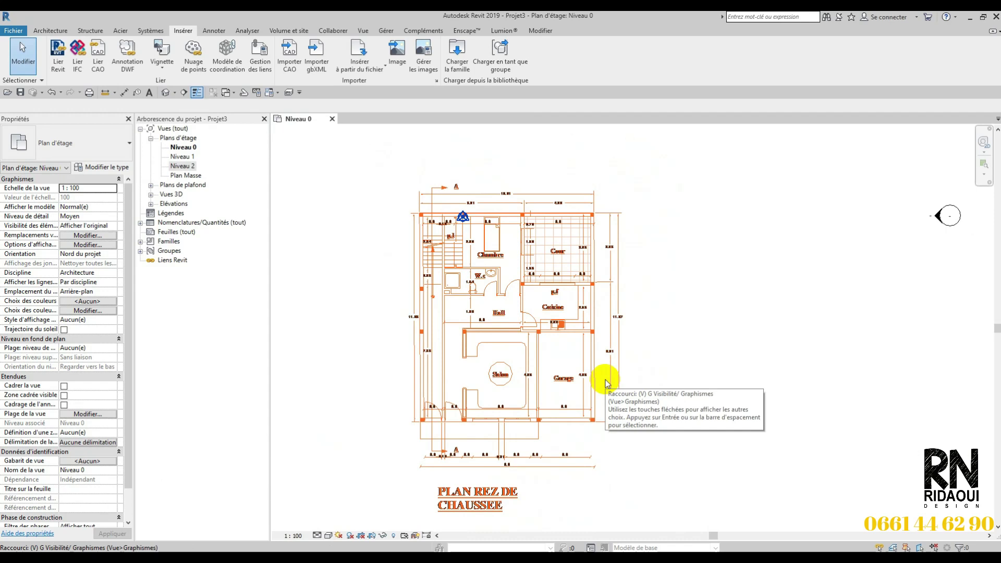
key(g)
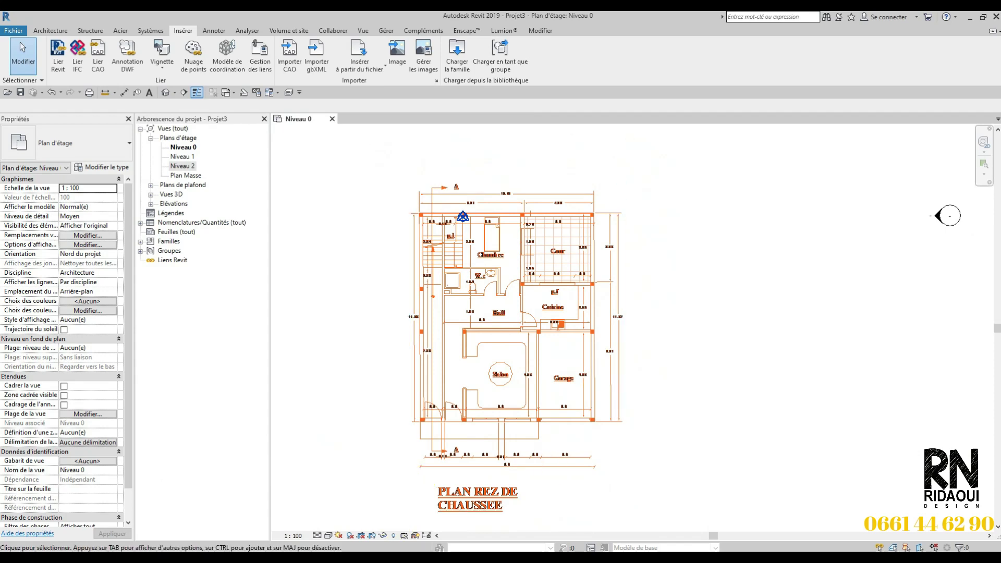
- Switch to the rdc.dwg drawing in AutoCAD and maximize its window
click(190, 521)
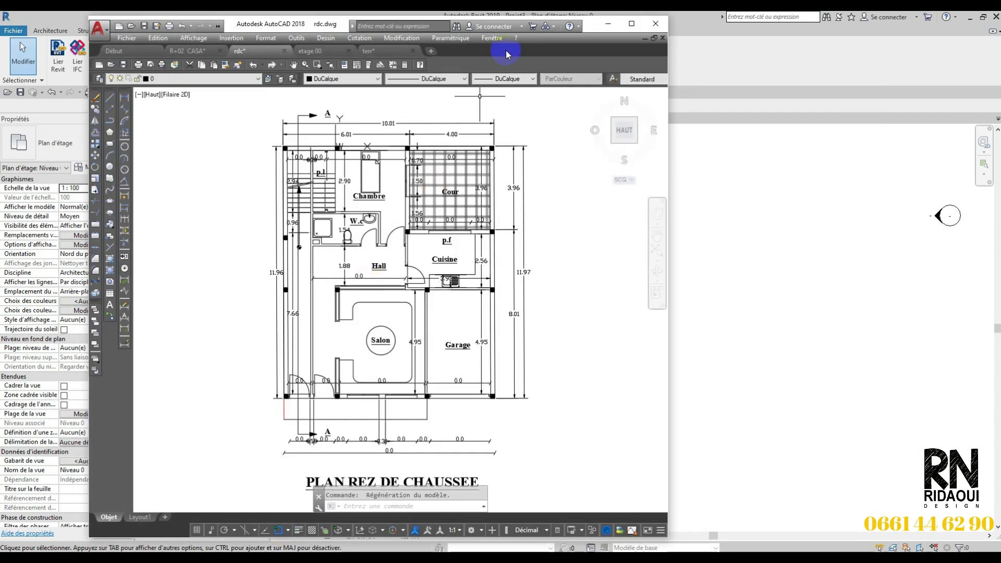
click(629, 24)
scroll(576, 304, up, 2)
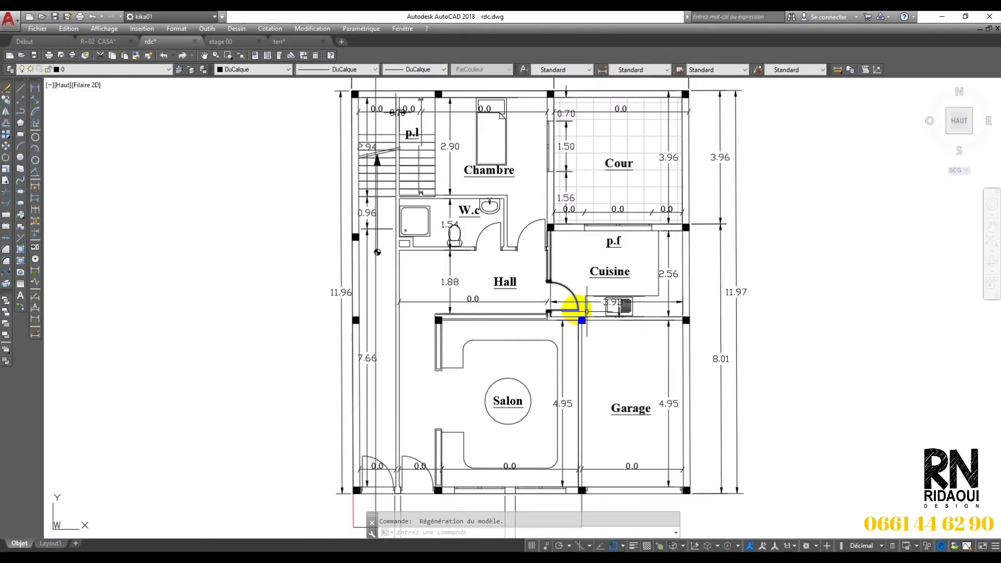
- Draw a polyline square with both diagonals in the Hall corner directly below the W.c wall
click(25, 112)
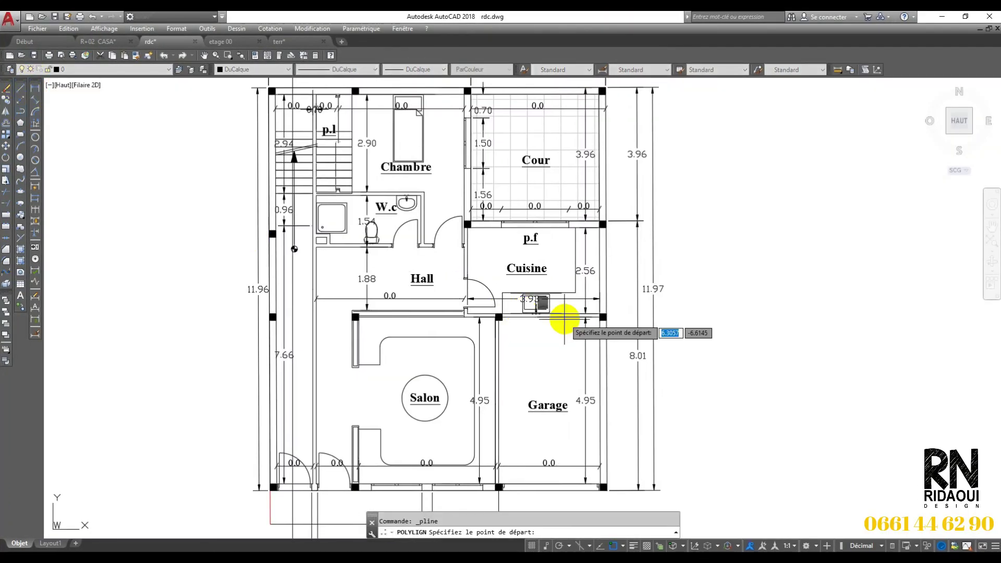
scroll(459, 264, up, 3)
scroll(327, 256, down, 2)
scroll(328, 255, up, 4)
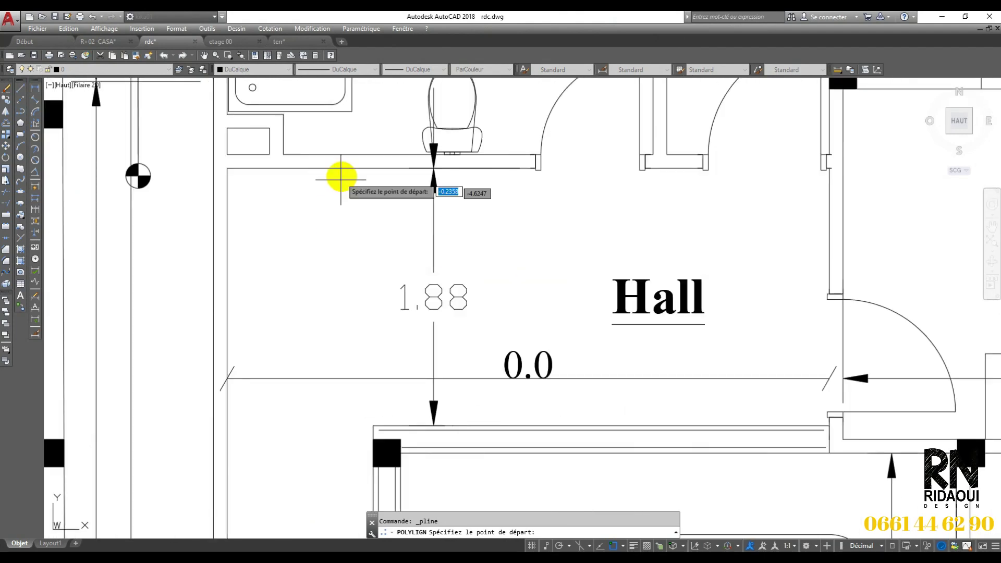
click(347, 169)
click(346, 284)
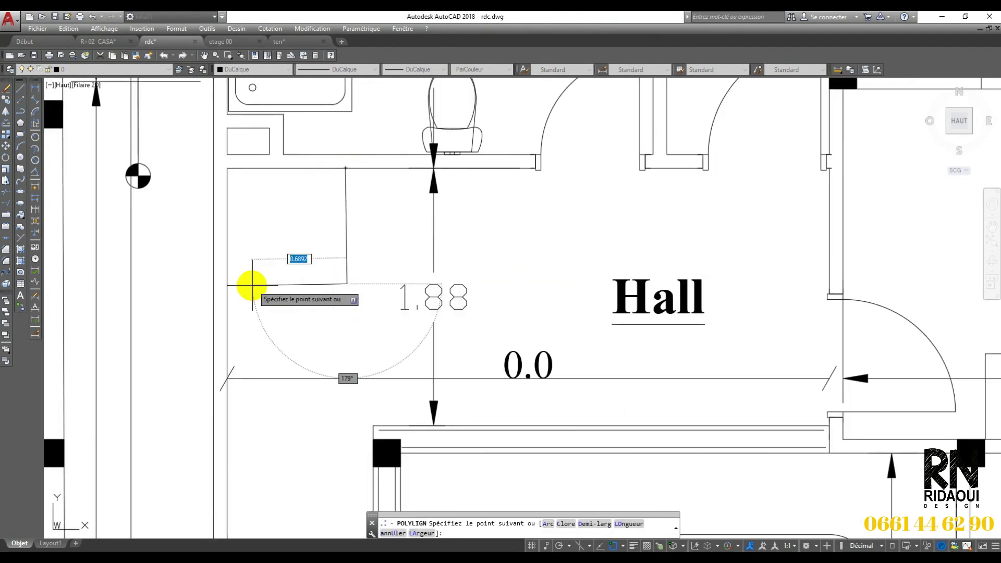
click(227, 284)
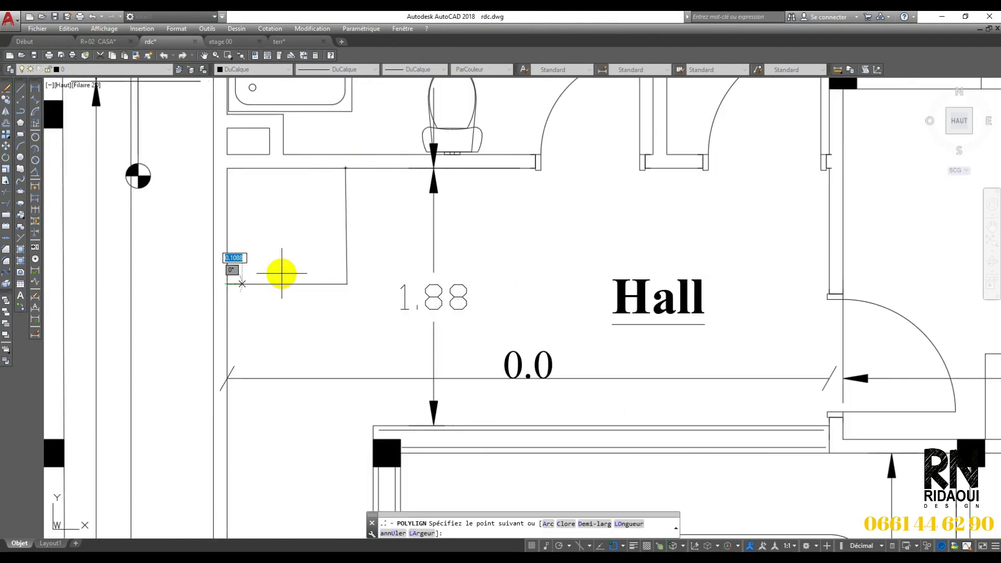
click(346, 169)
click(227, 169)
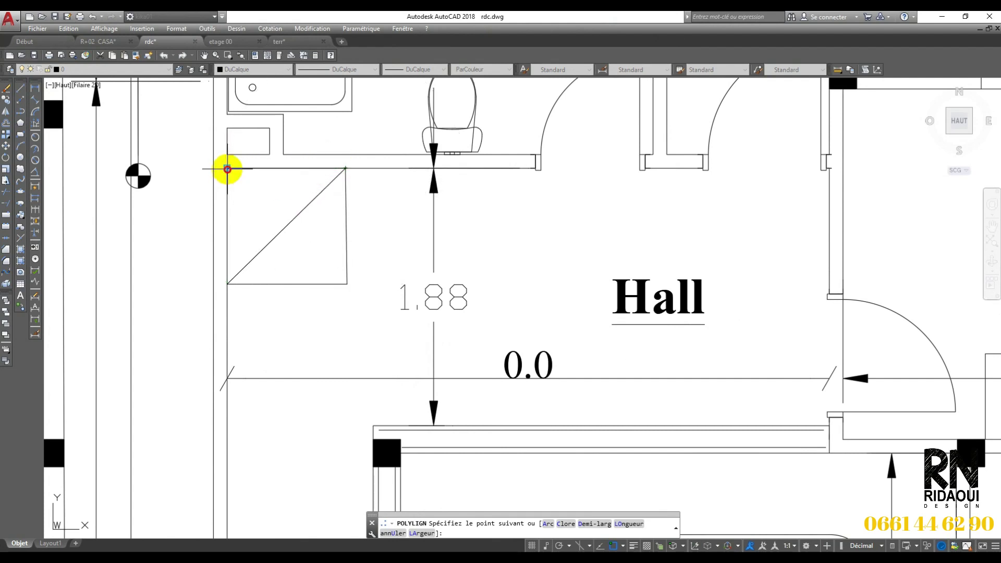
click(347, 284)
right_click(346, 284)
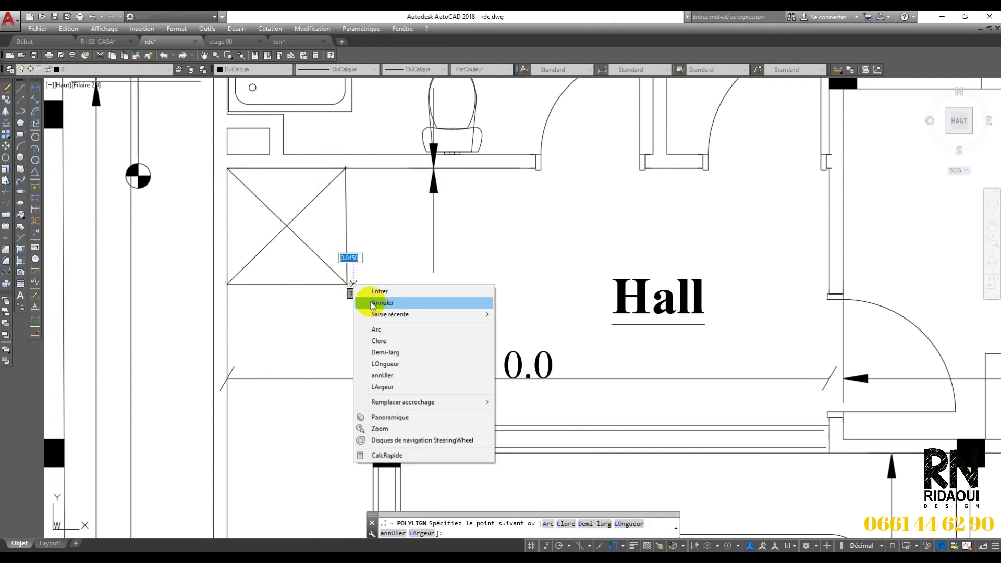
click(373, 290)
- Save the edited rdc.dwg and switch back to the Niveau 0 plan in Revit
scroll(365, 347, down, 6)
middle_drag(365, 347, 318, 267)
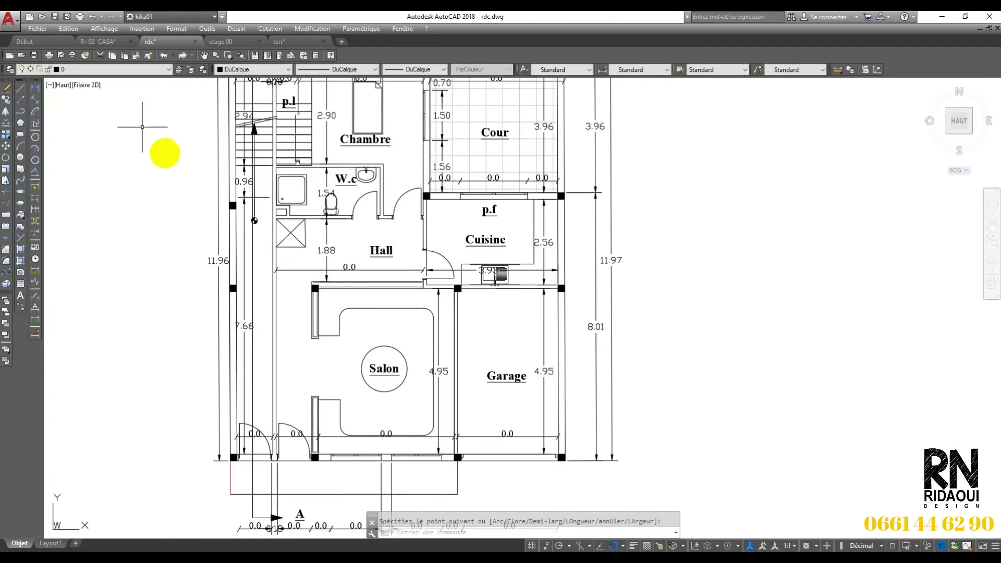
click(34, 55)
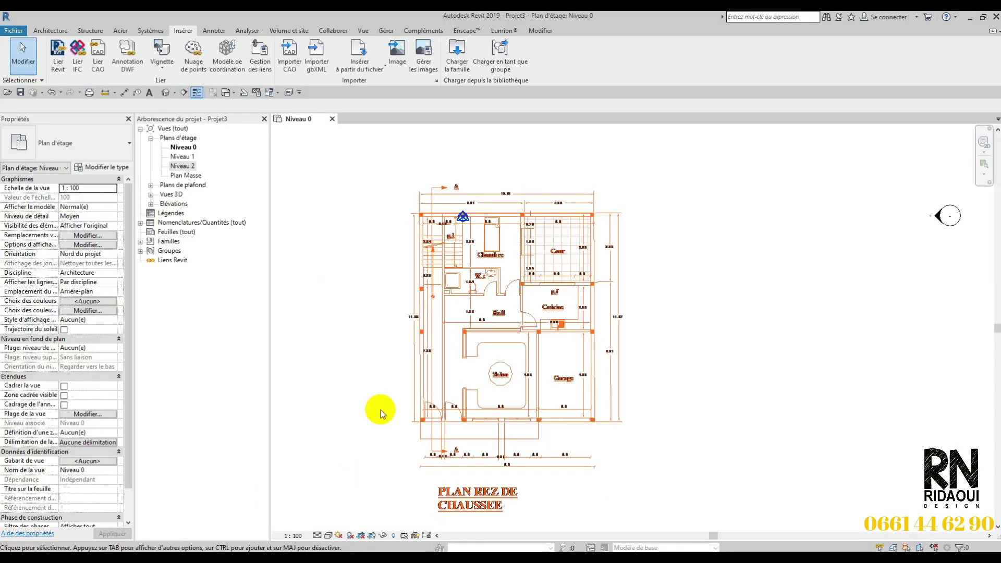
scroll(465, 343, up, 2)
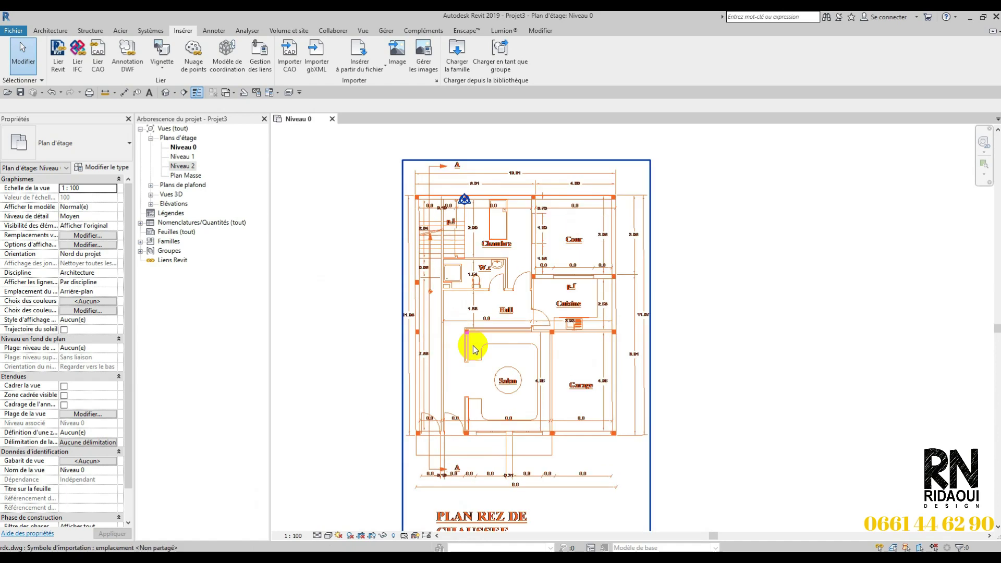
scroll(483, 364, down, 2)
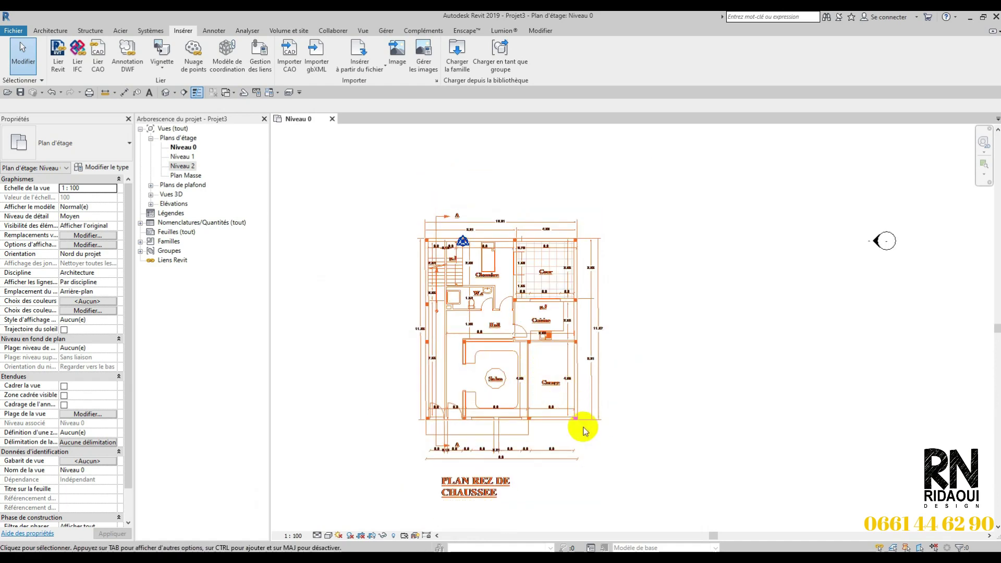
- Unpin the imported rdc.dwg plan in Niveau 0 and delete it from the view
click(574, 332)
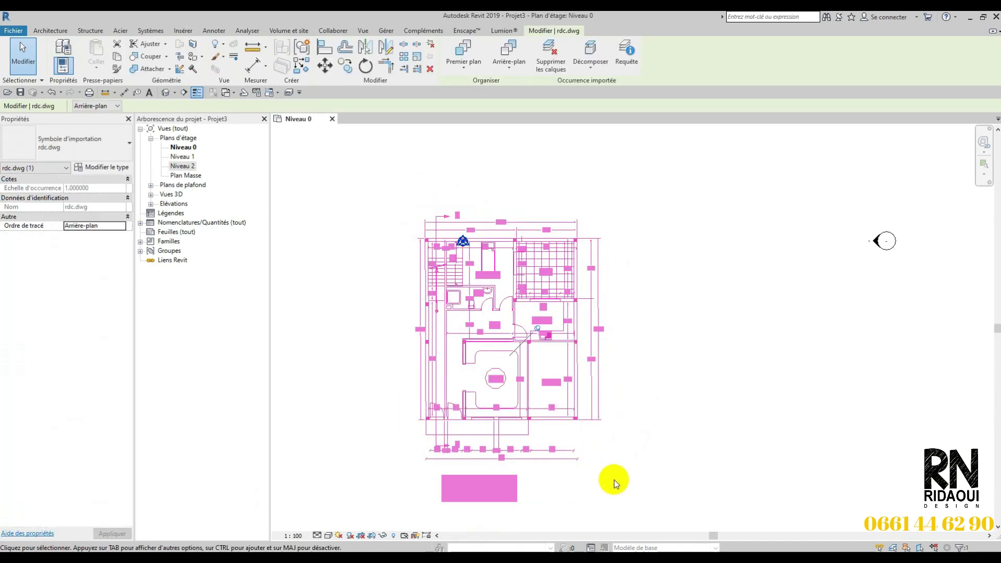
key(Delete)
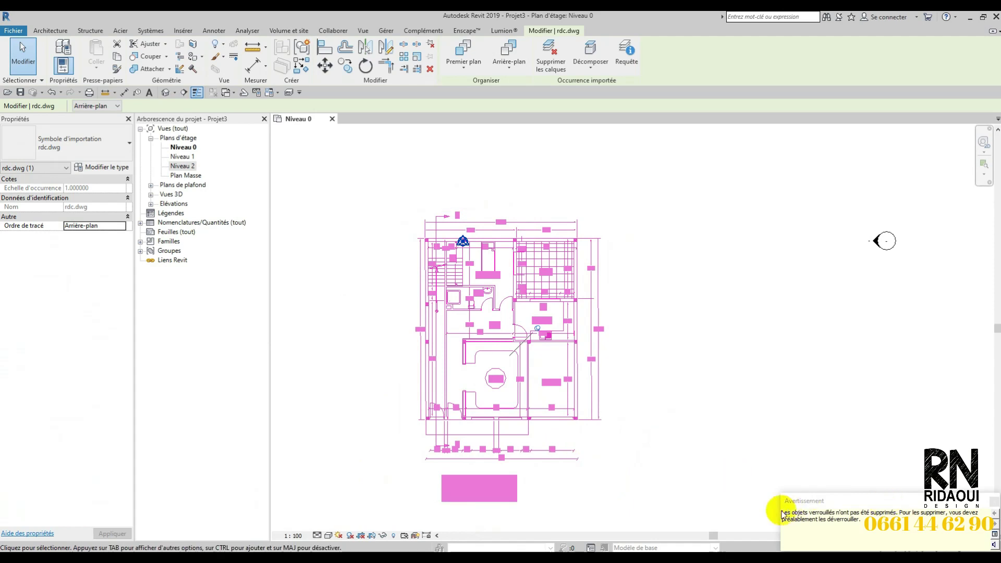
click(431, 49)
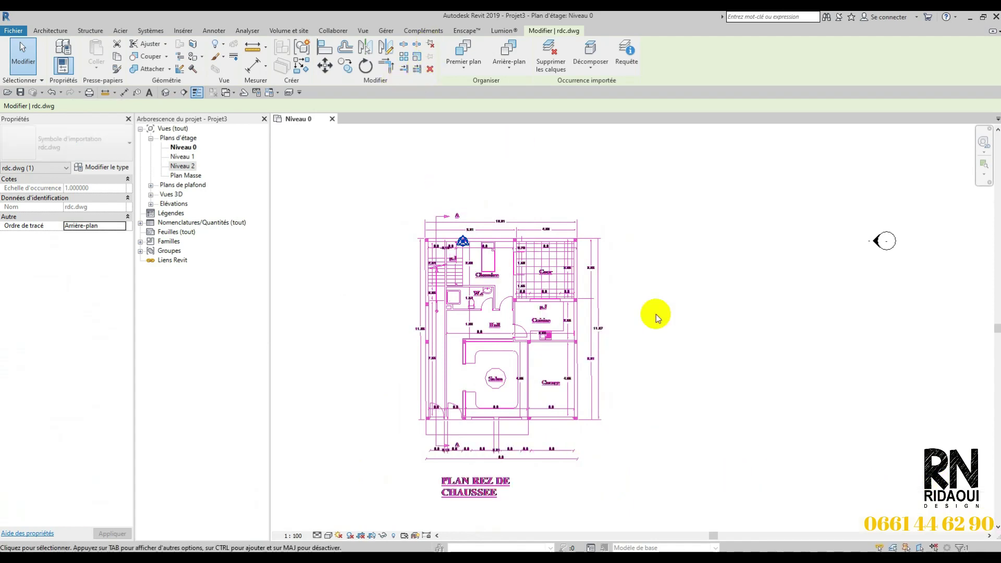
key(Delete)
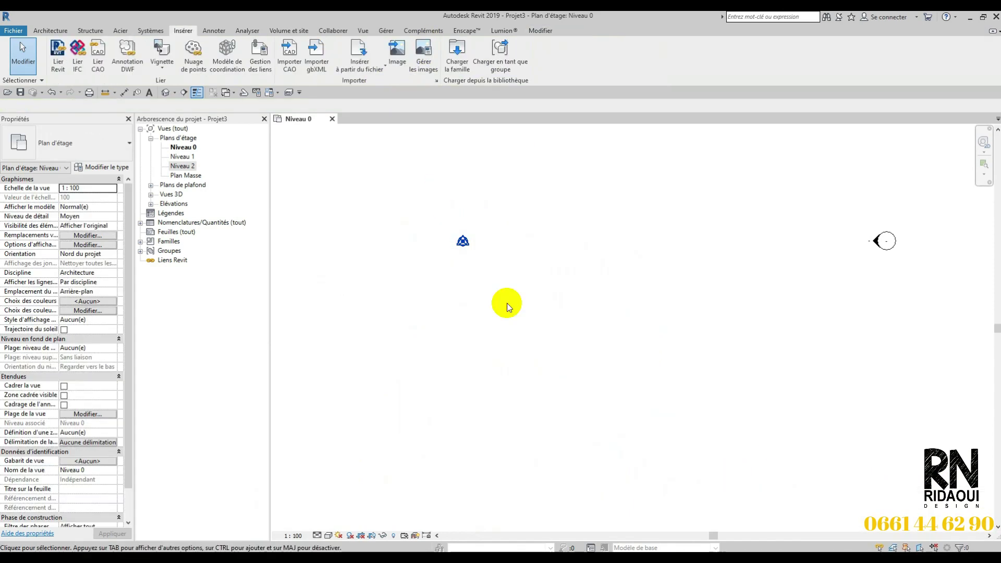
- Link rdc.dwg into Niveau 0 for the active view only, with preserved colours, all layers, metre units and origin-to-origin positioning
click(288, 58)
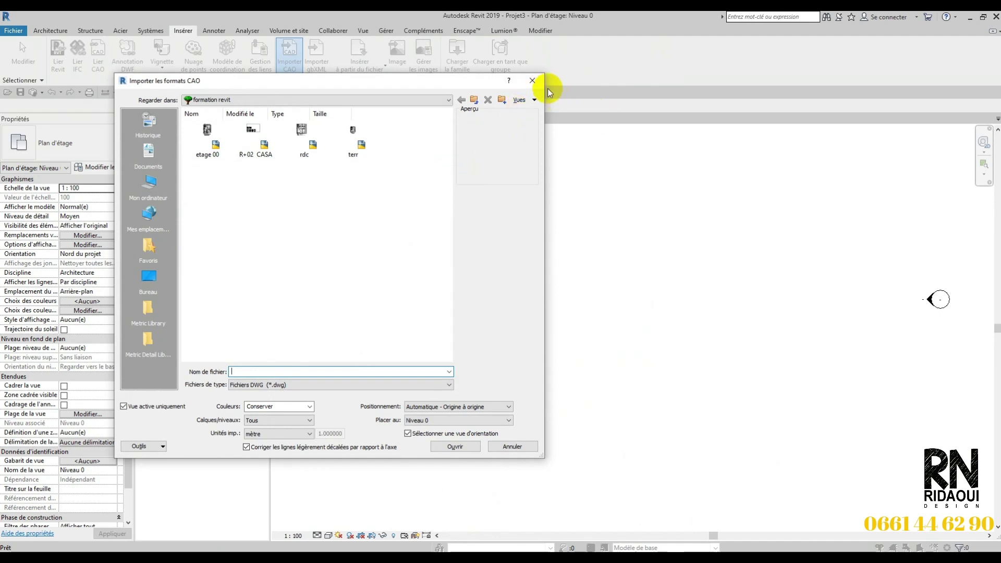
click(532, 80)
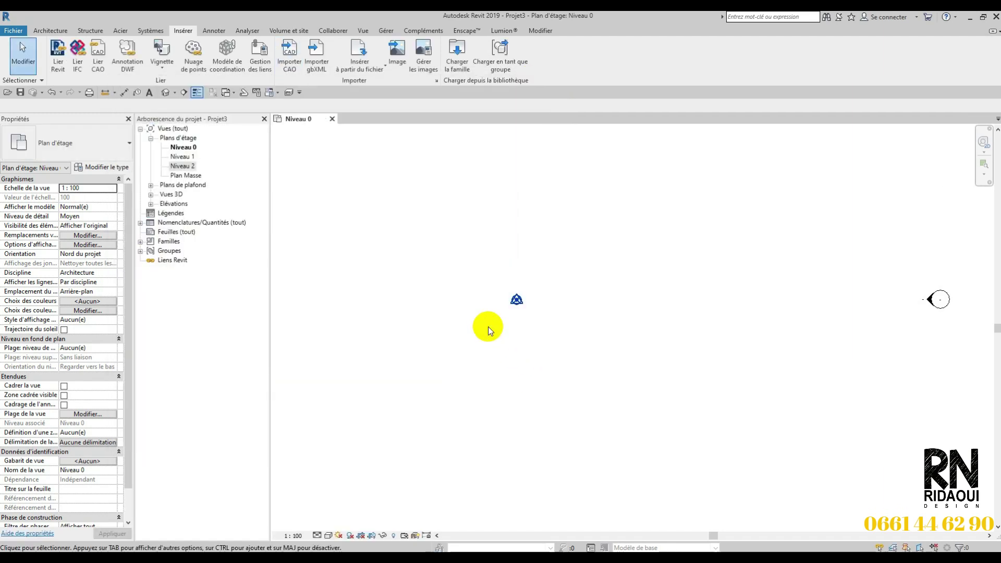
click(99, 65)
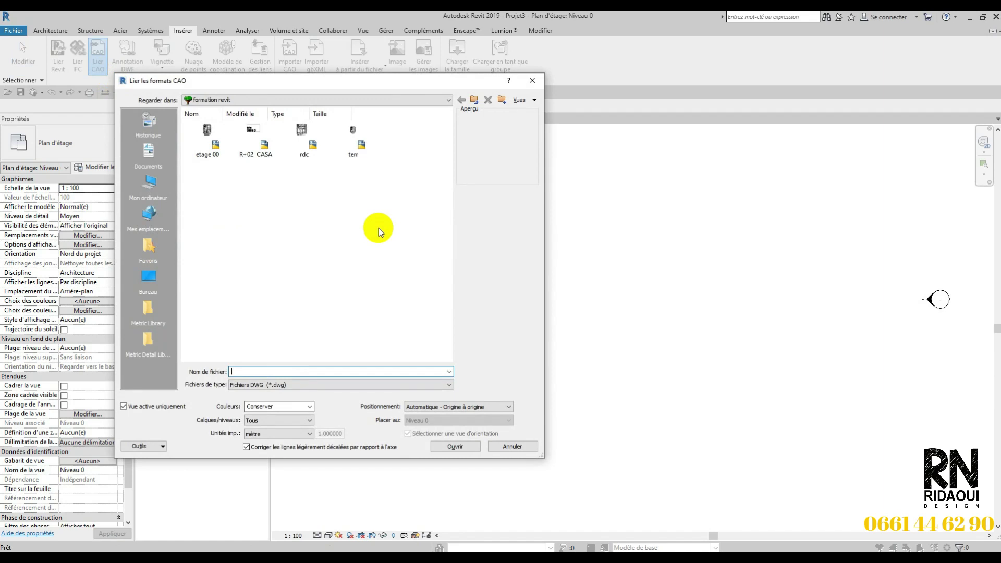
drag(368, 79, 458, 70)
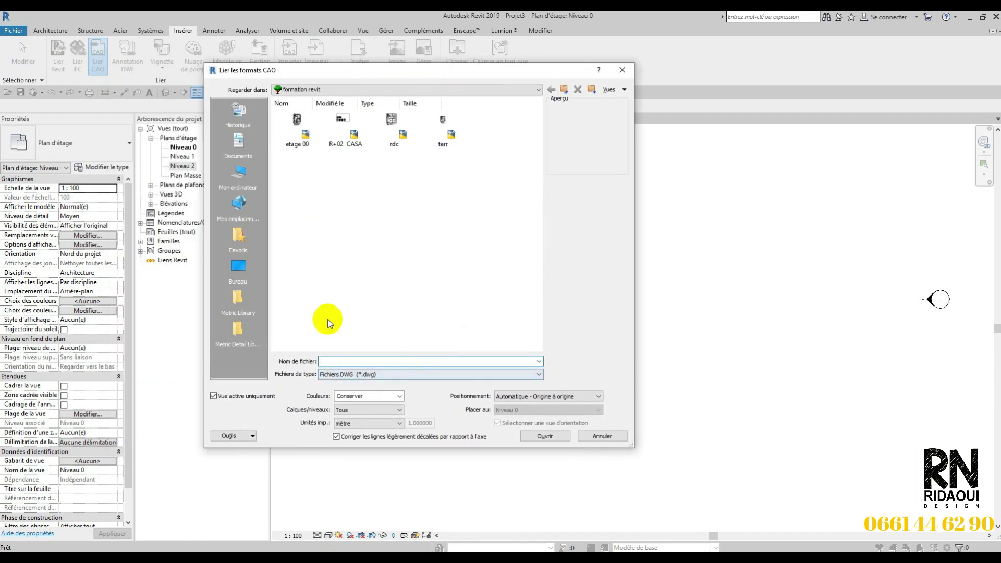
click(398, 142)
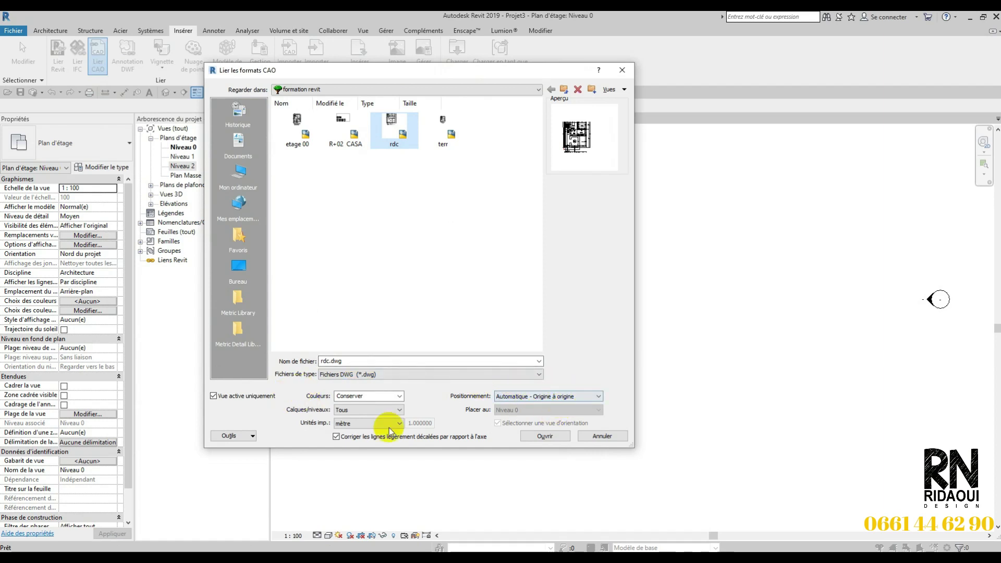
click(374, 423)
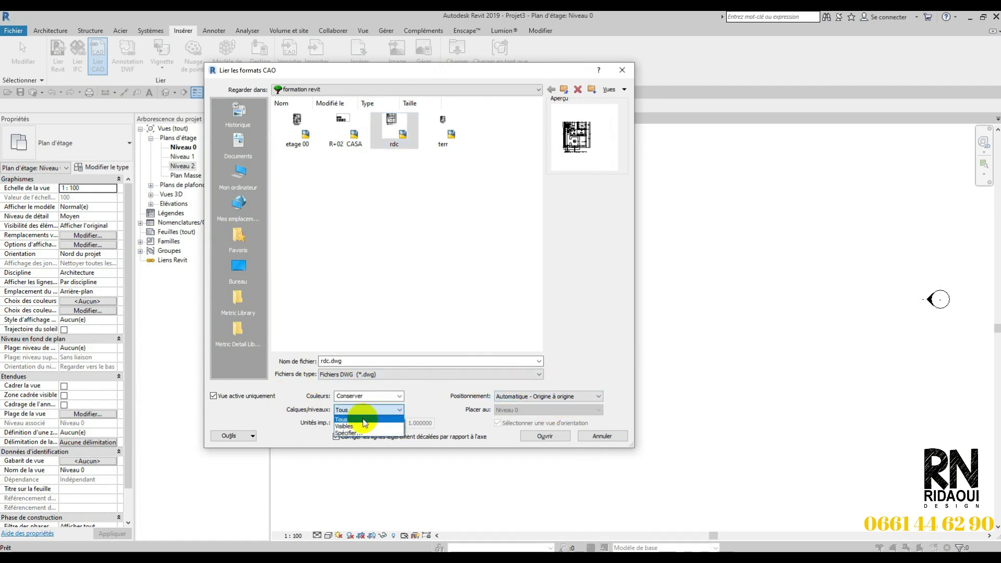
click(366, 439)
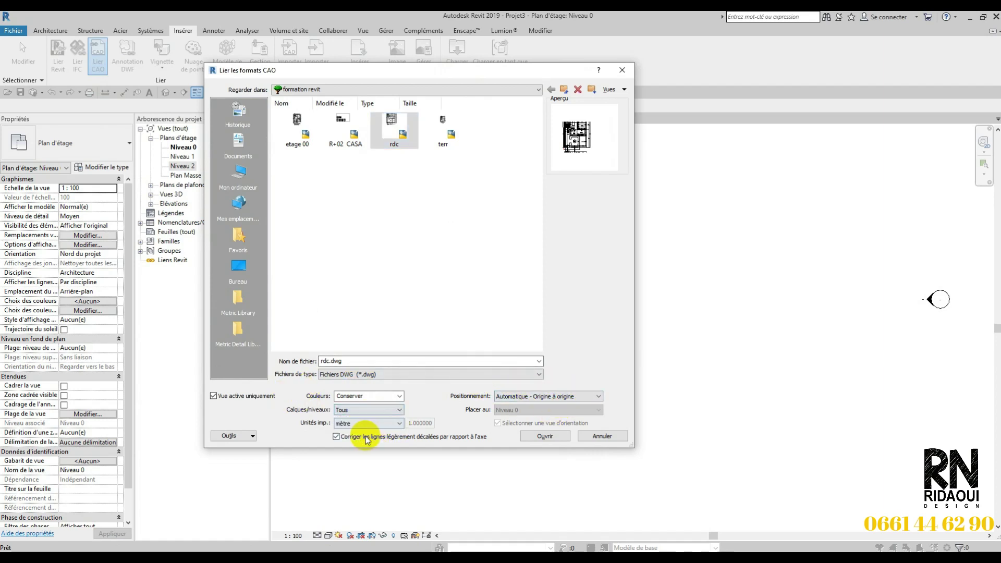
click(551, 440)
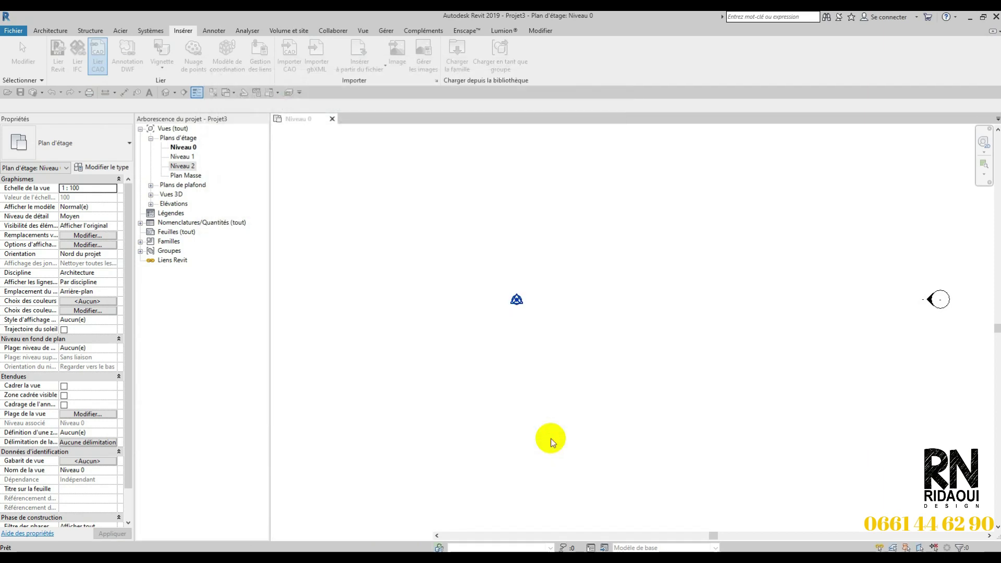
middle_drag(512, 366, 529, 276)
middle_drag(576, 360, 588, 351)
- Switch to the rdc.dwg drawing in AutoCAD and erase the crossed square in the Hall corner below the W.c
click(462, 409)
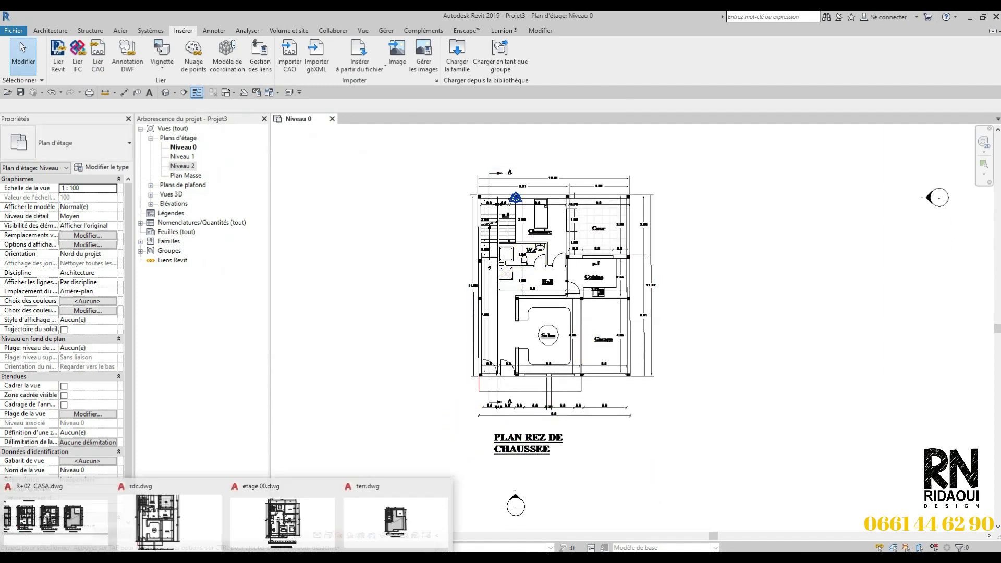
scroll(514, 288, up, 1)
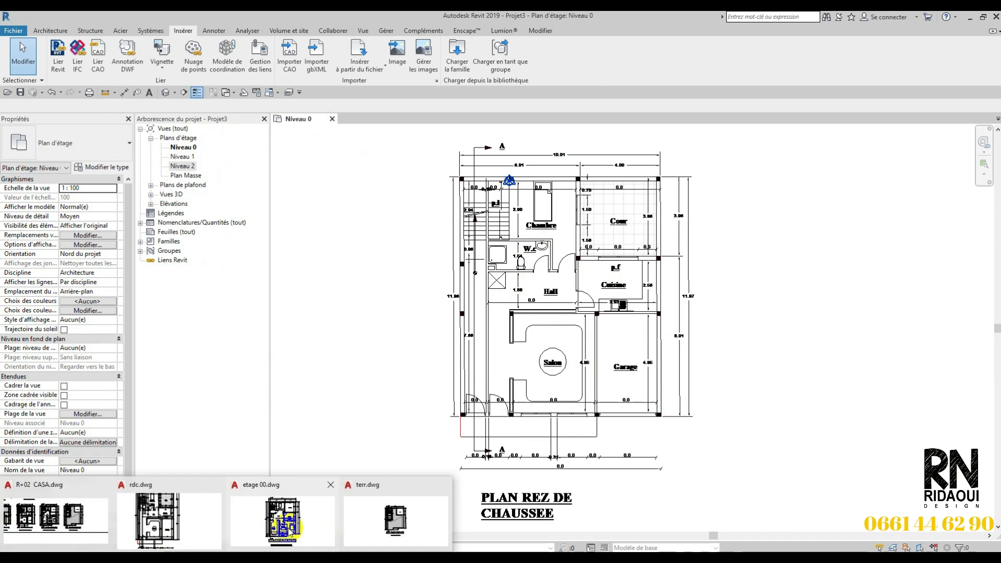
click(193, 515)
scroll(502, 300, down, 2)
scroll(396, 251, up, 6)
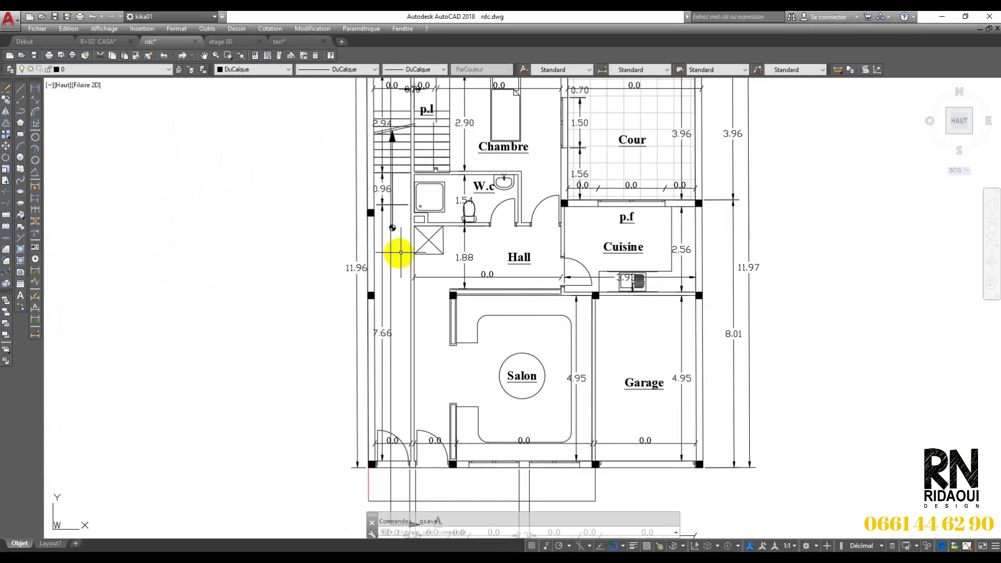
click(471, 218)
click(412, 317)
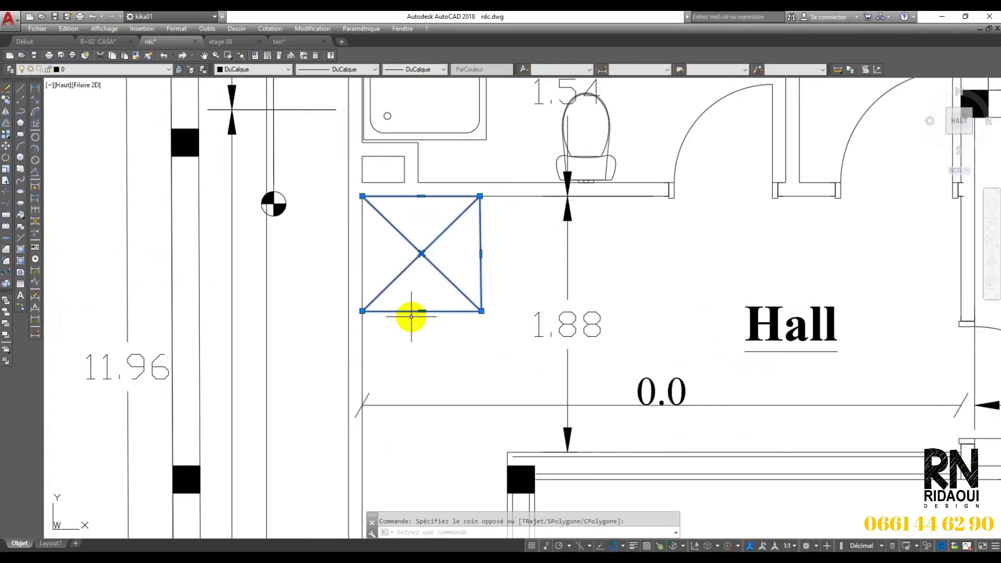
key(Delete)
scroll(421, 317, down, 3)
- Erase the round table circle around the Salon label
scroll(469, 360, up, 4)
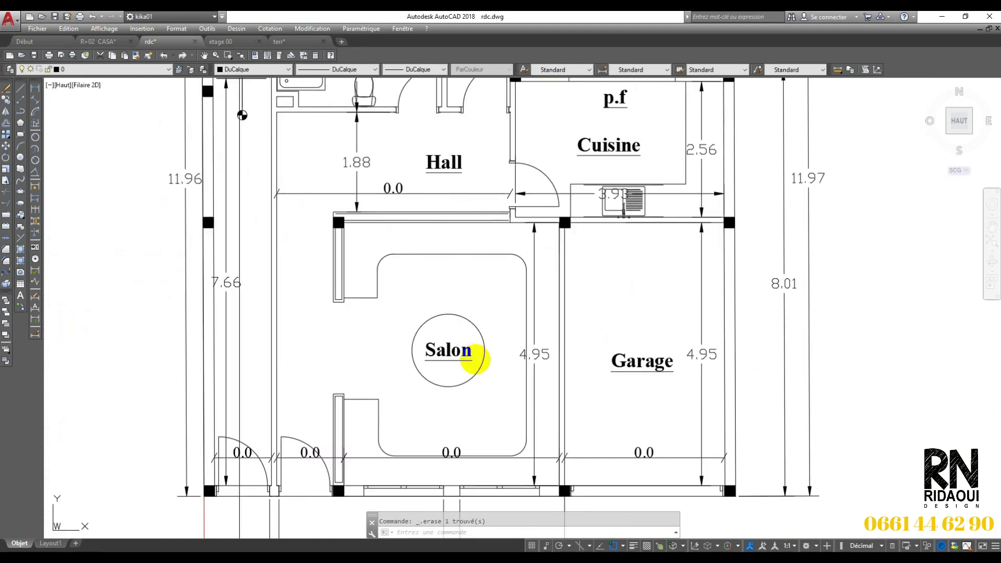
click(482, 297)
click(468, 320)
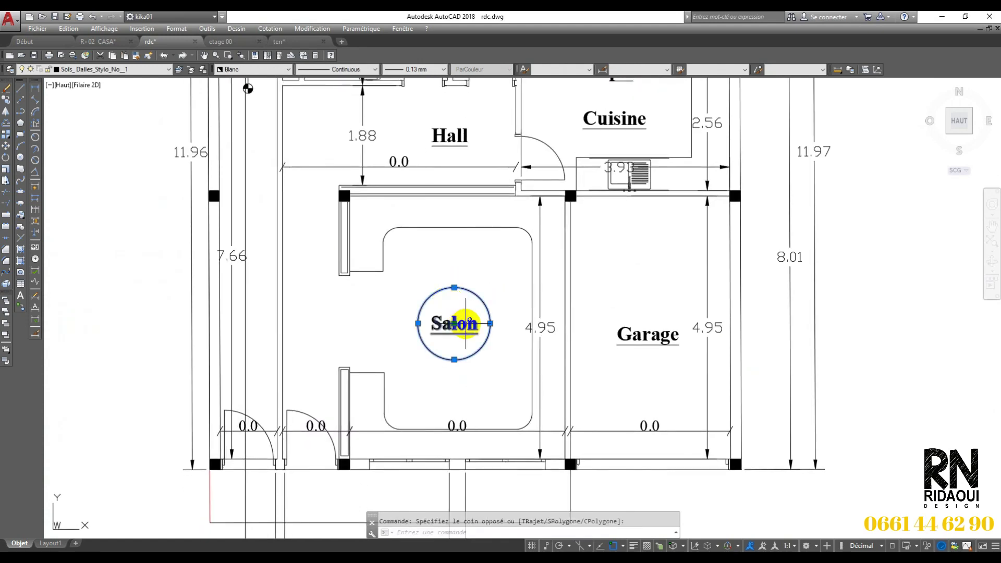
key(Delete)
scroll(462, 326, down, 3)
scroll(477, 334, up, 3)
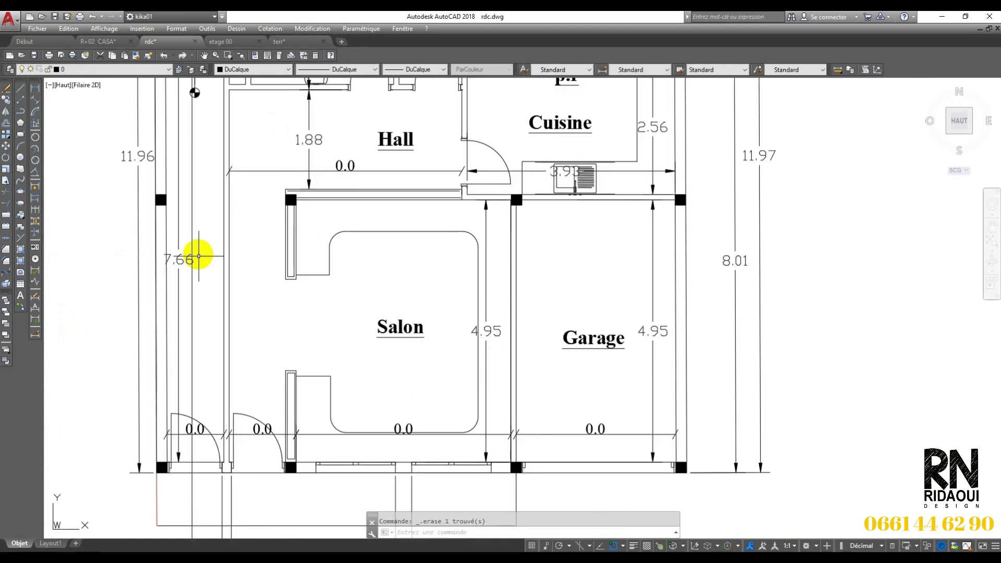
- Draw a freehand four-segment polyline with an irregular, open shape inside the Salon seating area
click(21, 111)
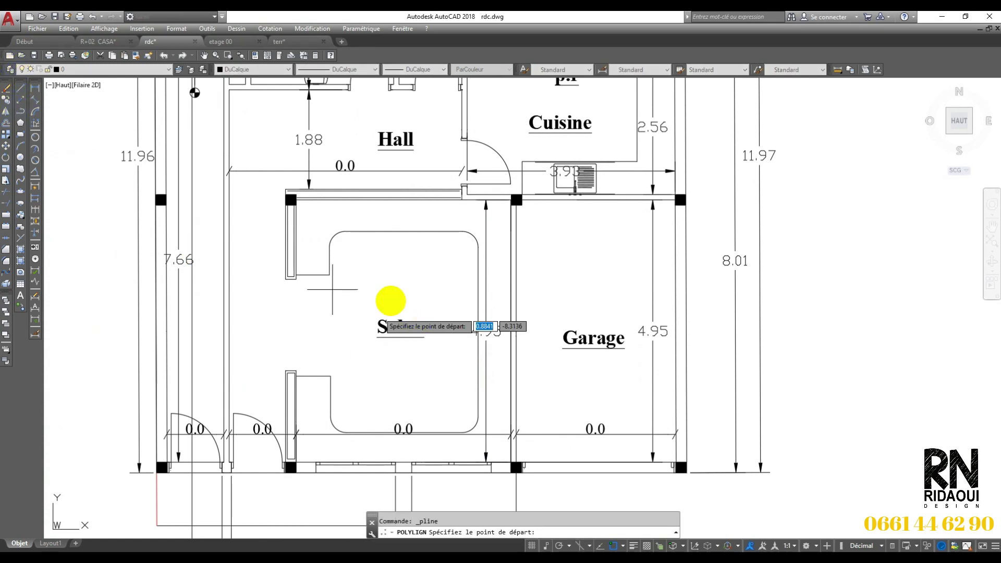
click(345, 231)
click(383, 407)
click(447, 332)
click(403, 232)
click(365, 291)
right_click(367, 293)
click(403, 302)
scroll(414, 374, down, 4)
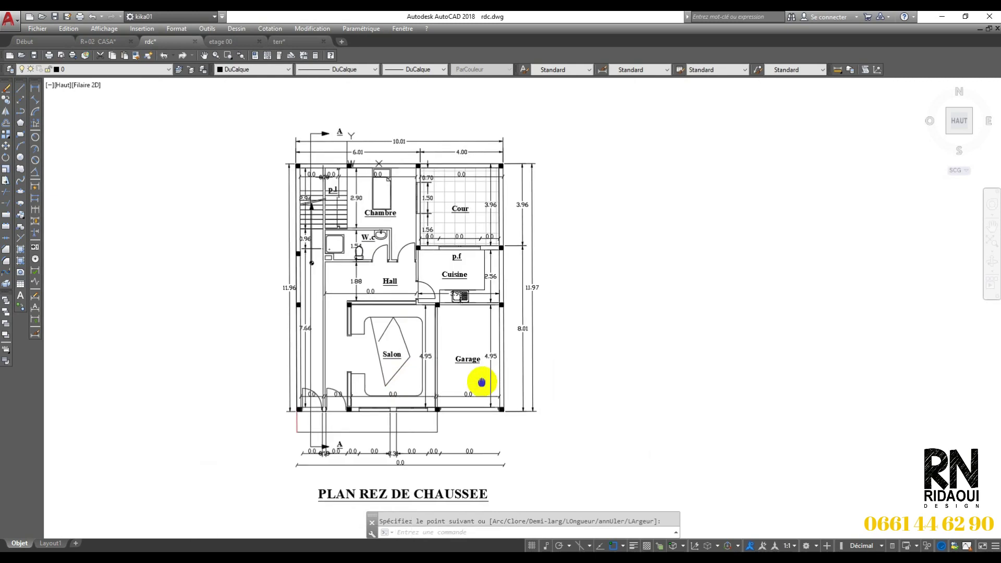
- Save the modified rdc.dwg and go back to the linked plan on Niveau 0 in Revit
click(34, 57)
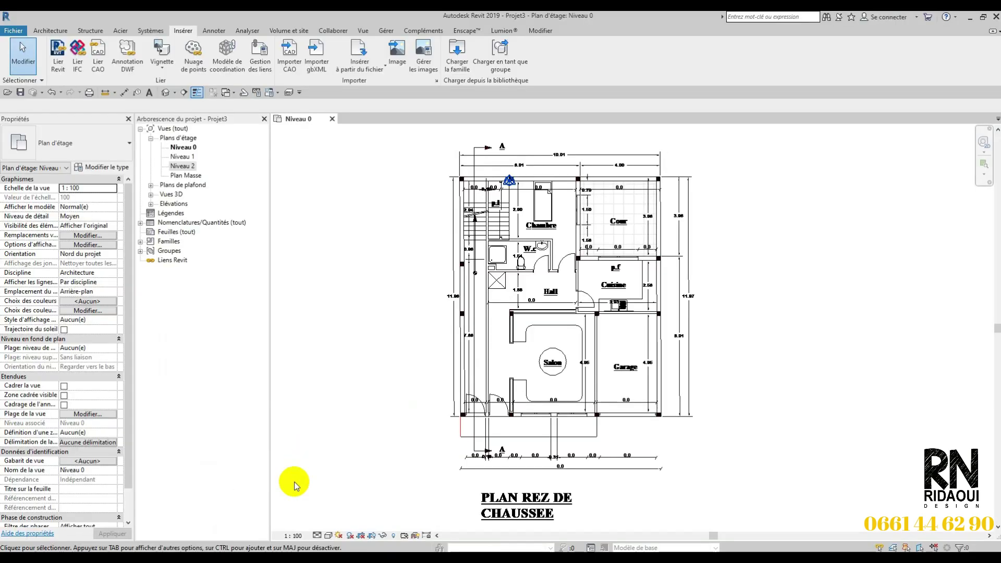
scroll(425, 340, up, 2)
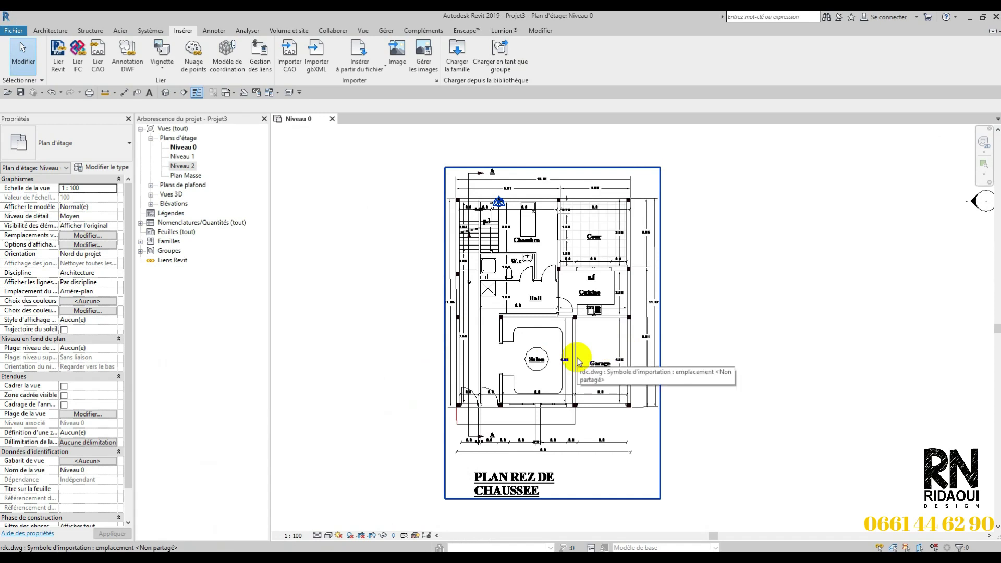
middle_drag(510, 415, 530, 387)
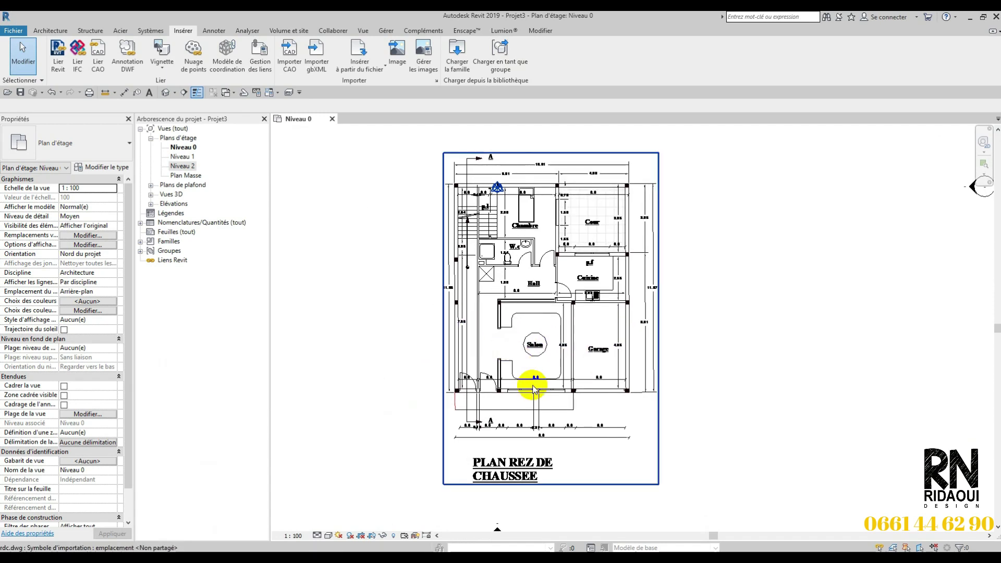
- Open the link manager and select rdc.dwg among the linked CAD formats
click(260, 67)
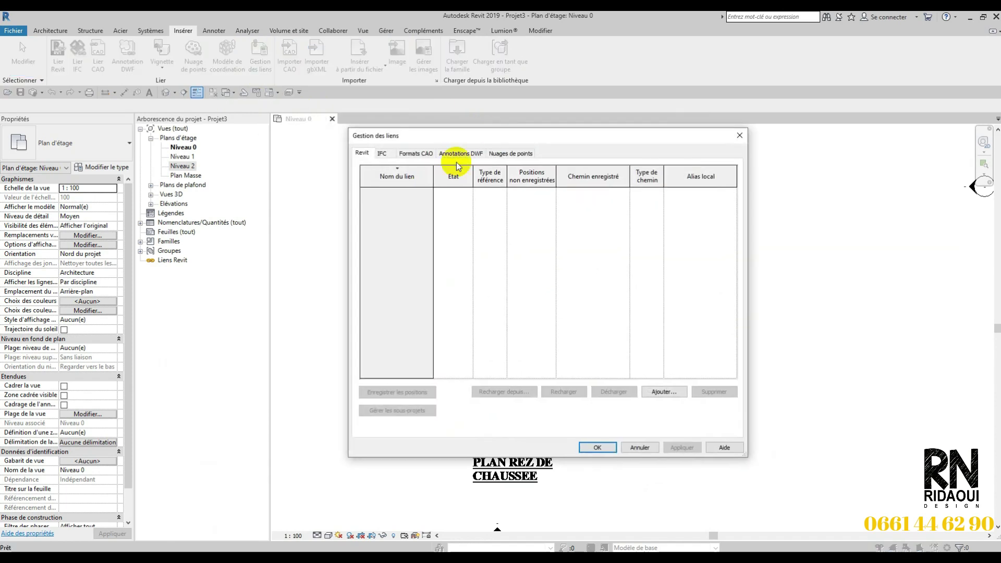
click(387, 156)
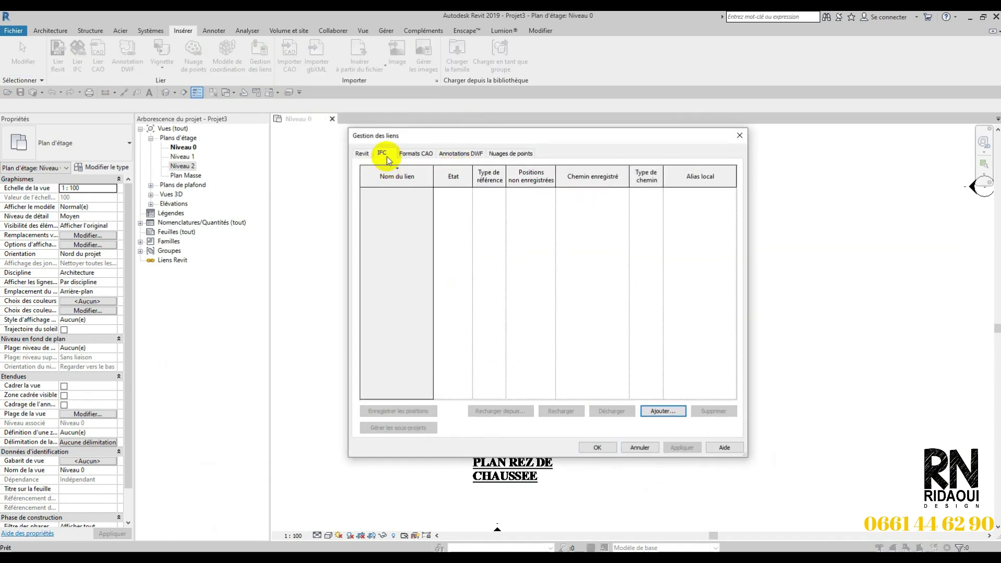
click(416, 155)
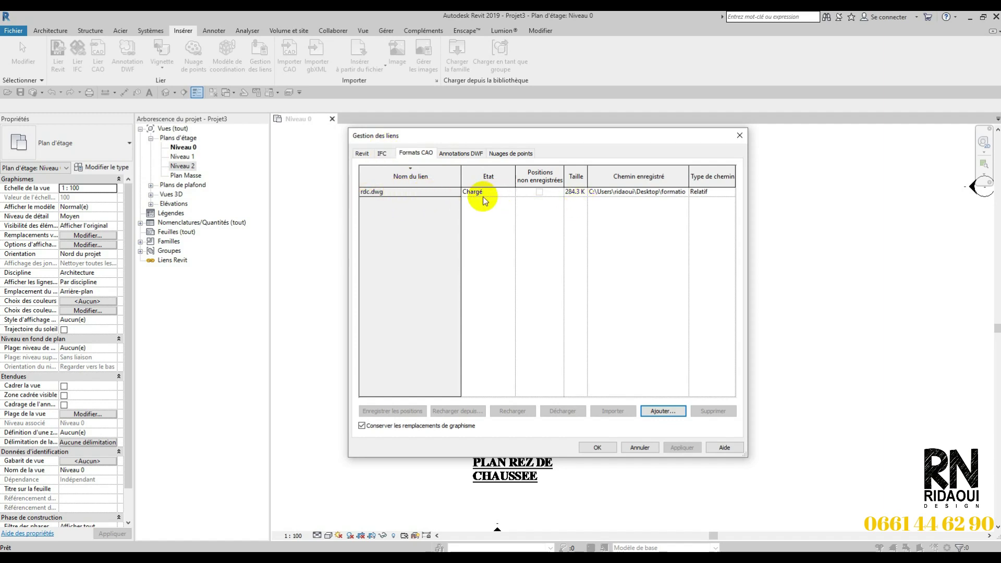
click(380, 193)
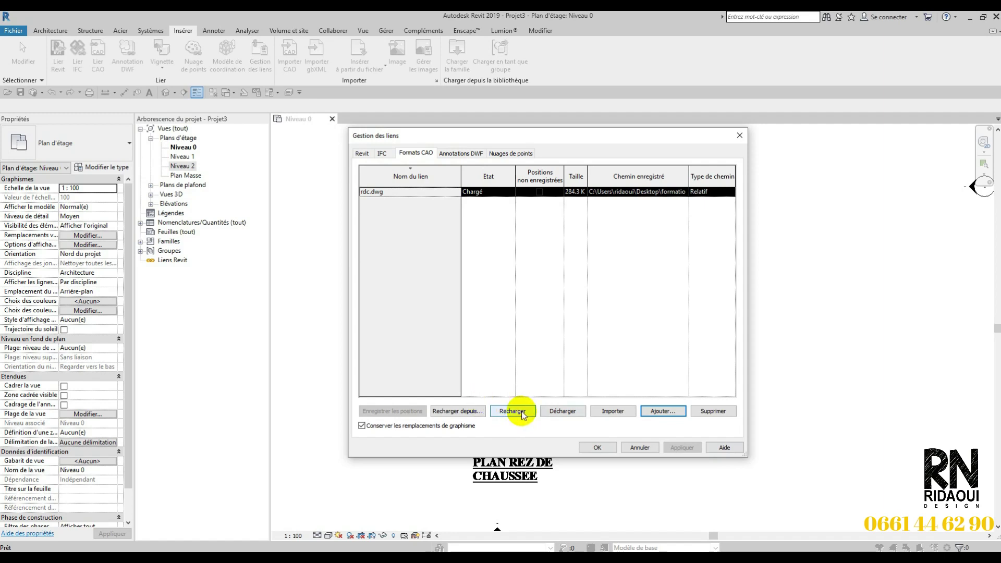
- Save rdc.dwg once more in AutoCAD and return to the link manager in Revit
click(233, 556)
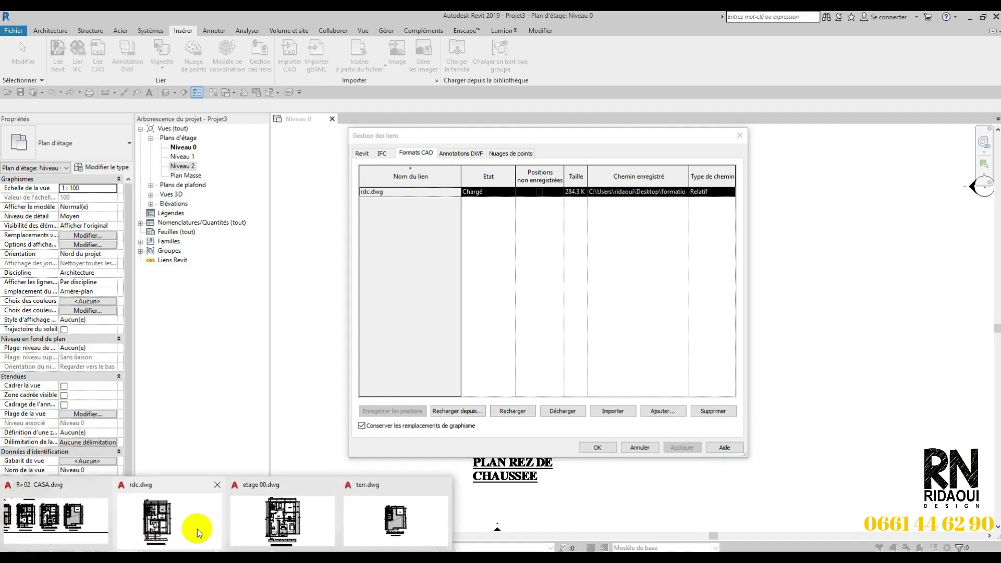
click(197, 529)
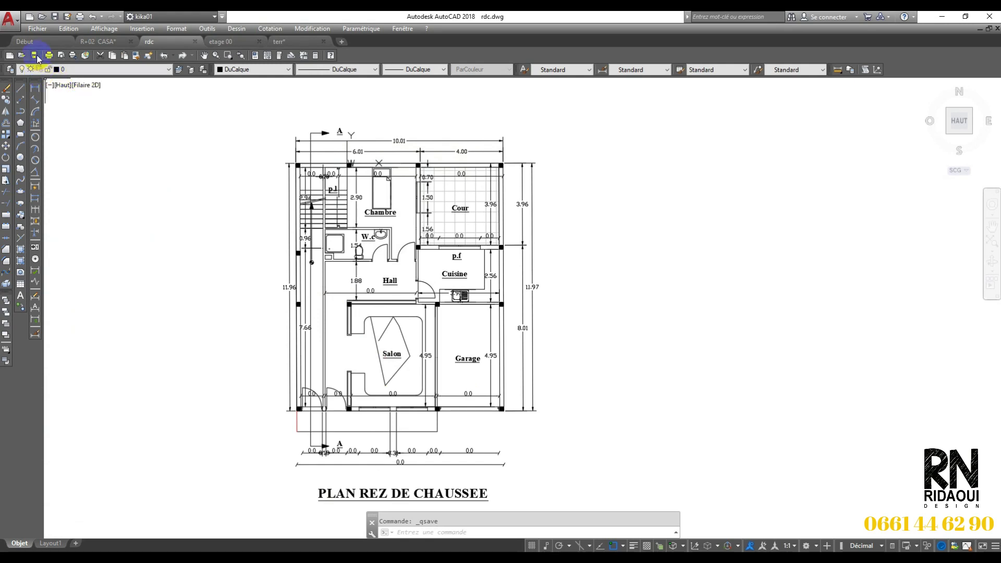
click(942, 16)
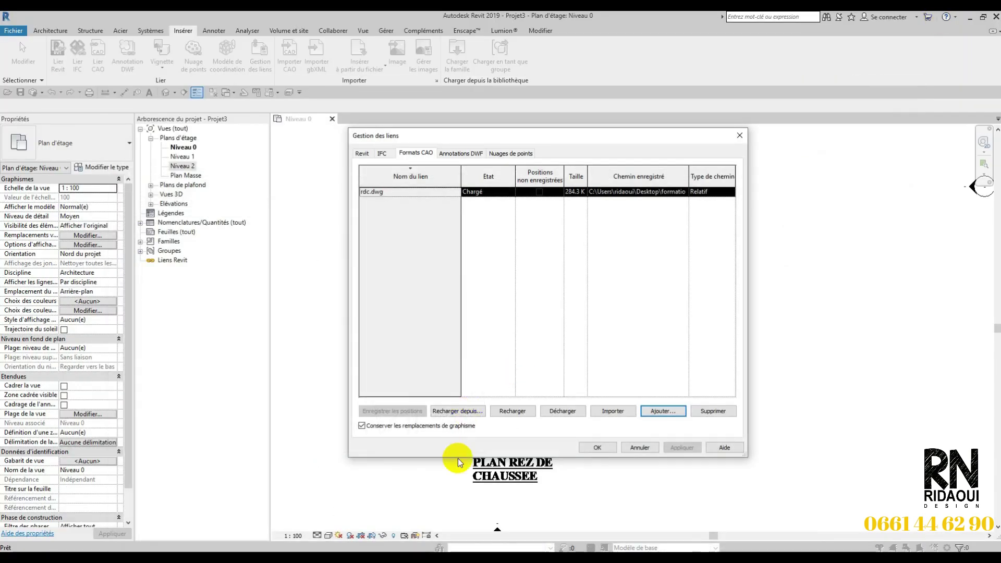
- Reload the rdc.dwg link, accept the link settings and inspect the updated Salon in the Niveau 0 plan
click(517, 412)
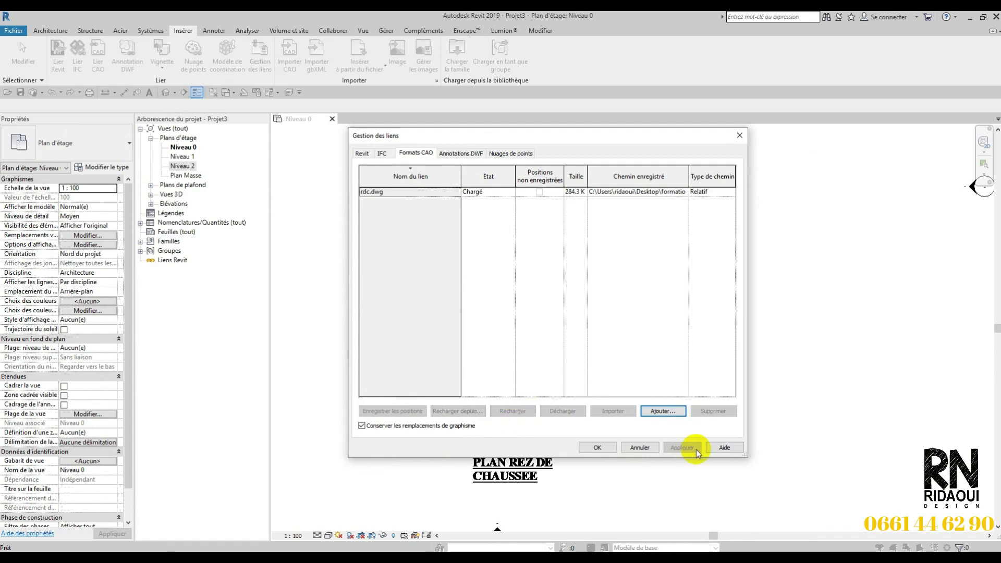
click(599, 448)
scroll(545, 352, up, 2)
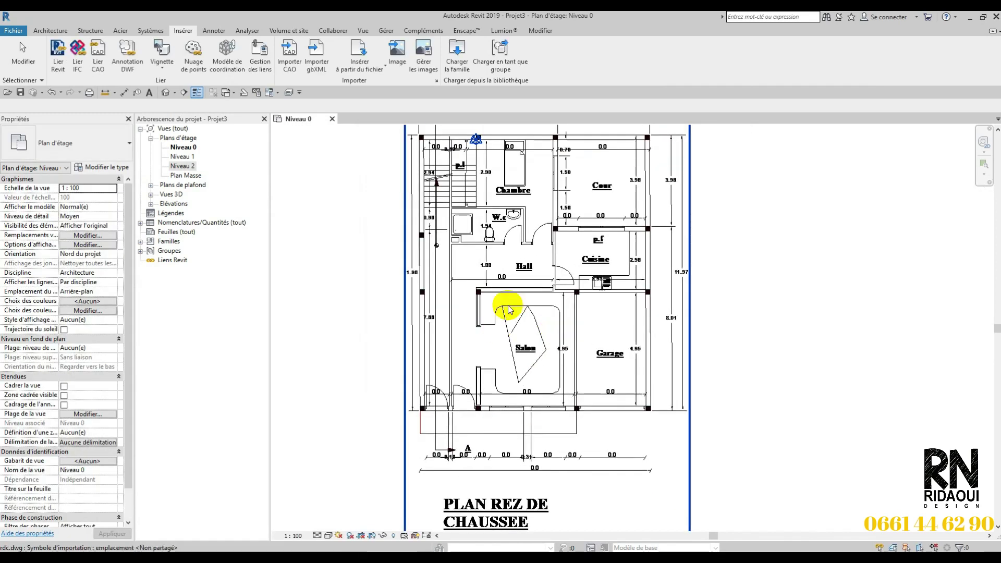
scroll(480, 224, up, 2)
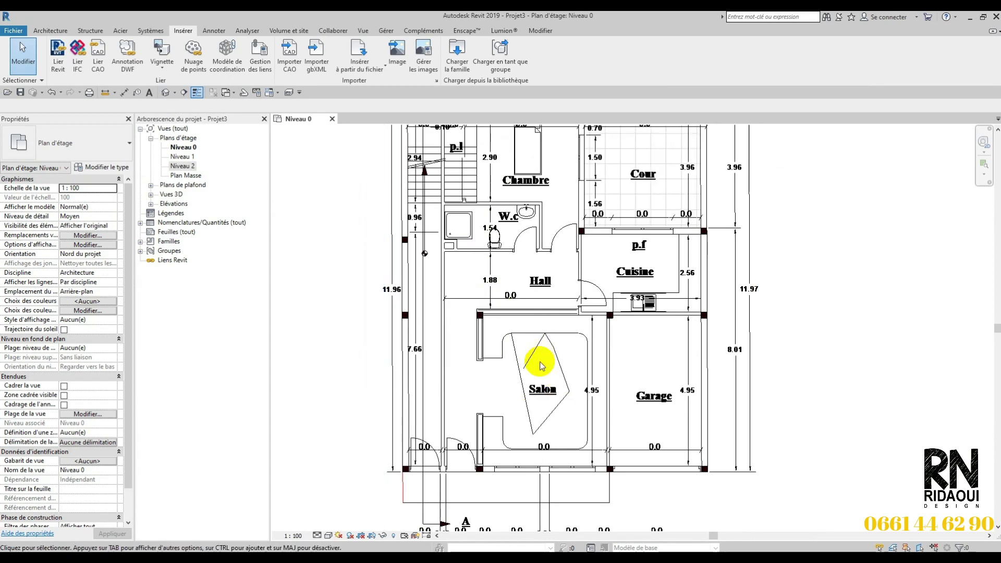
scroll(547, 313, down, 3)
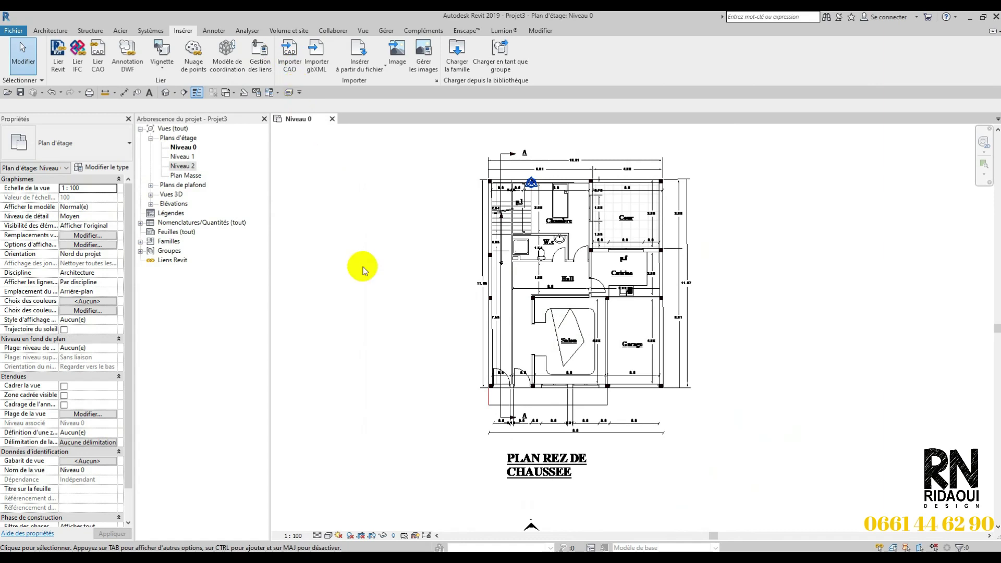
- Check the imported categories in the Niveau 0 visibility settings and inspect the linked rdc.dwg plan by selecting it
key(v)
key(v)
click(412, 121)
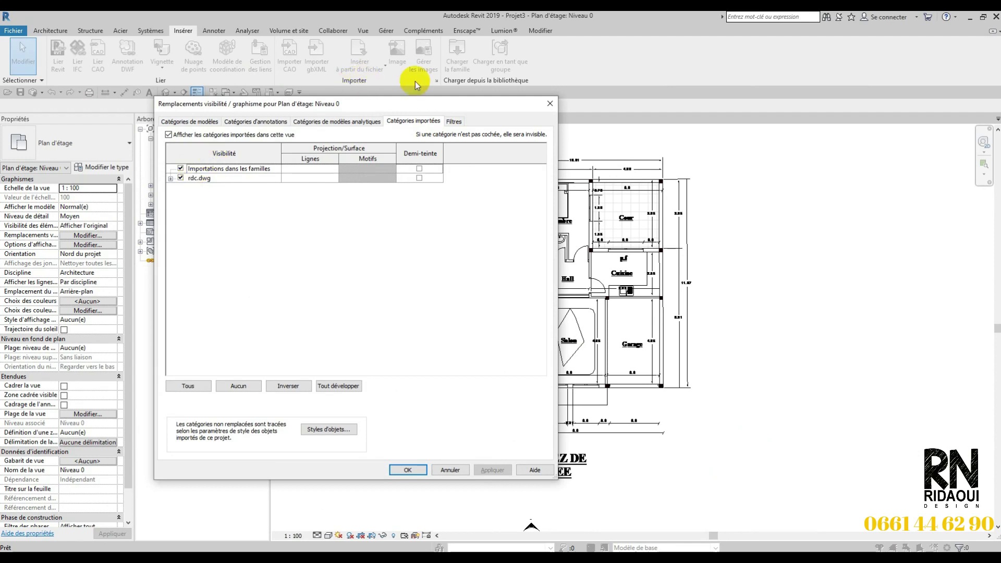
click(549, 104)
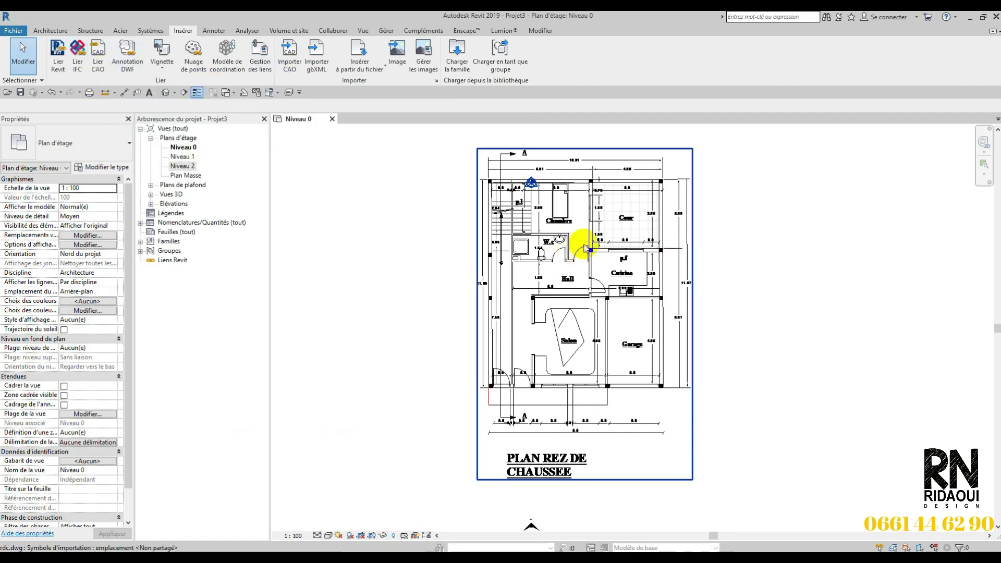
click(588, 283)
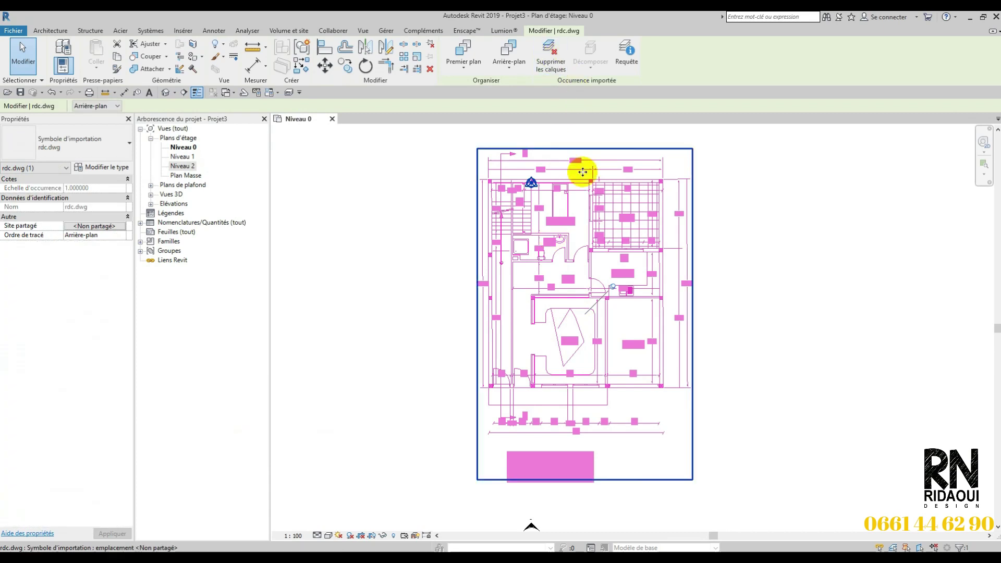
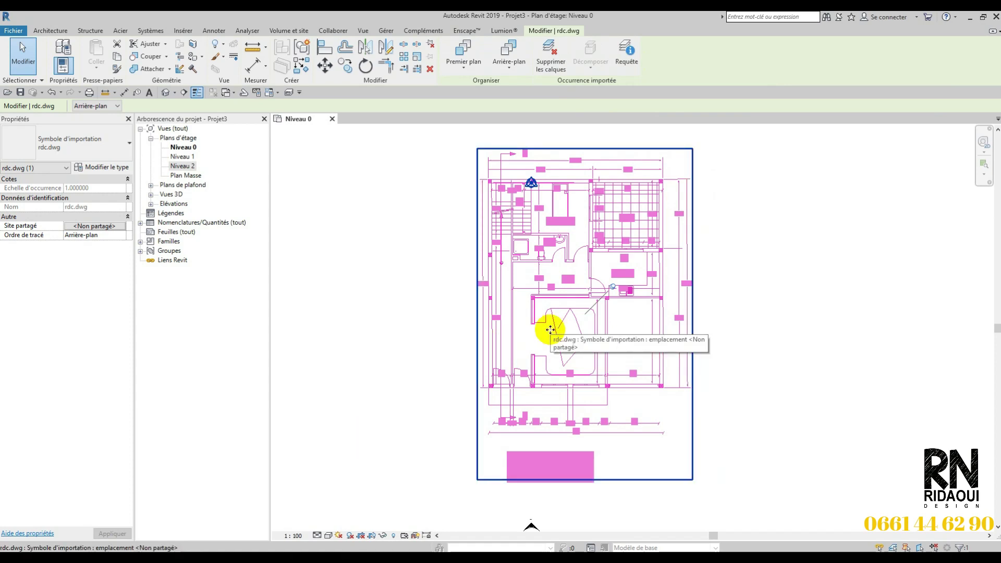
click(450, 279)
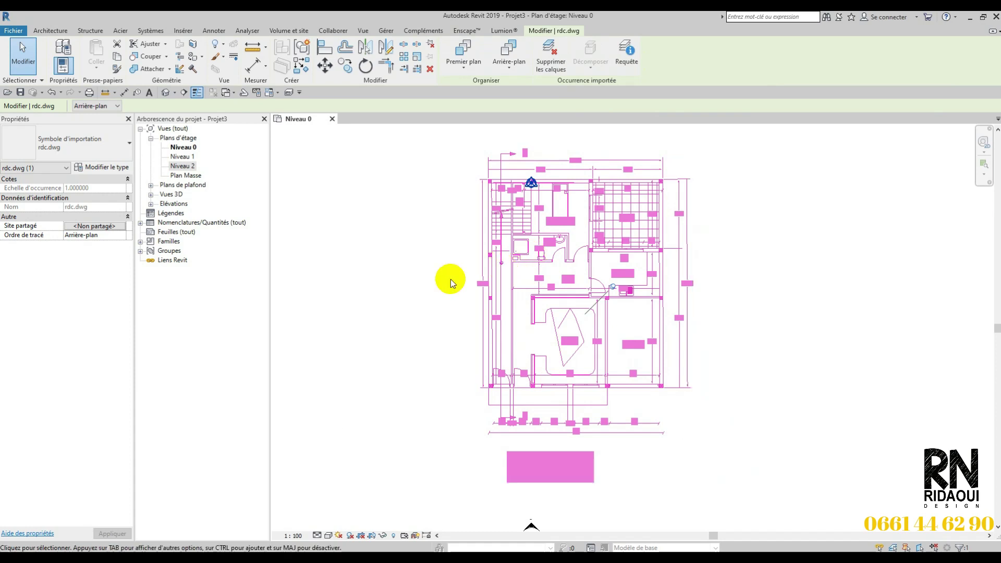
- Switch to R+02 CASA.dwg in AutoCAD and examine the storey heights dimensioned on the main facade and section A-A
scroll(424, 301, down, 1)
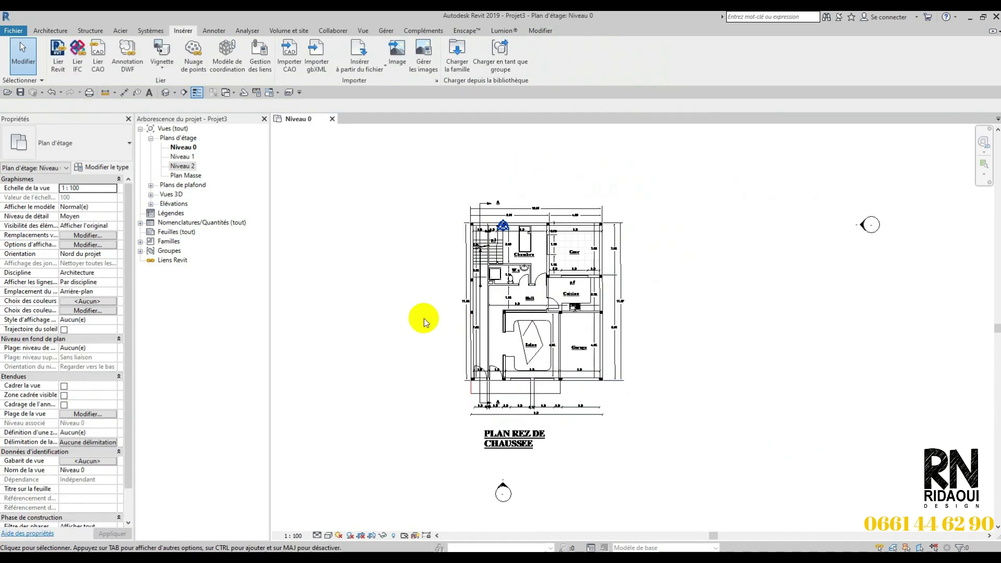
scroll(404, 344, down, 1)
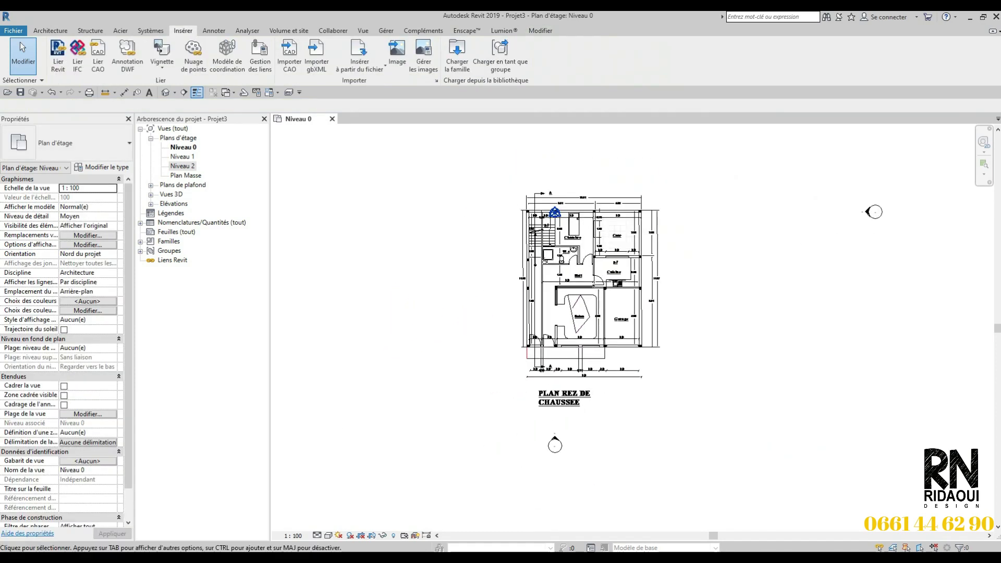
mouse_move(223, 527)
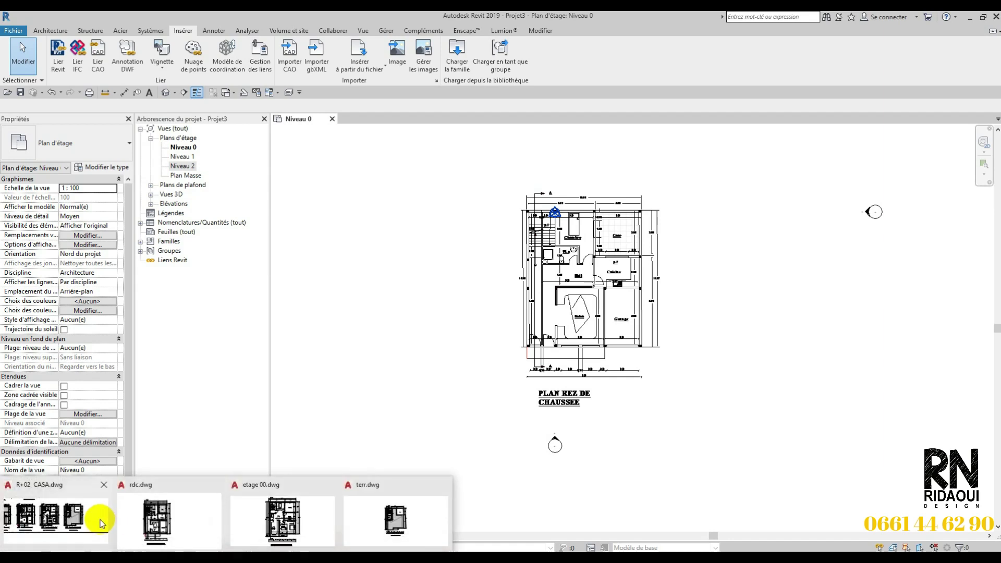
click(84, 519)
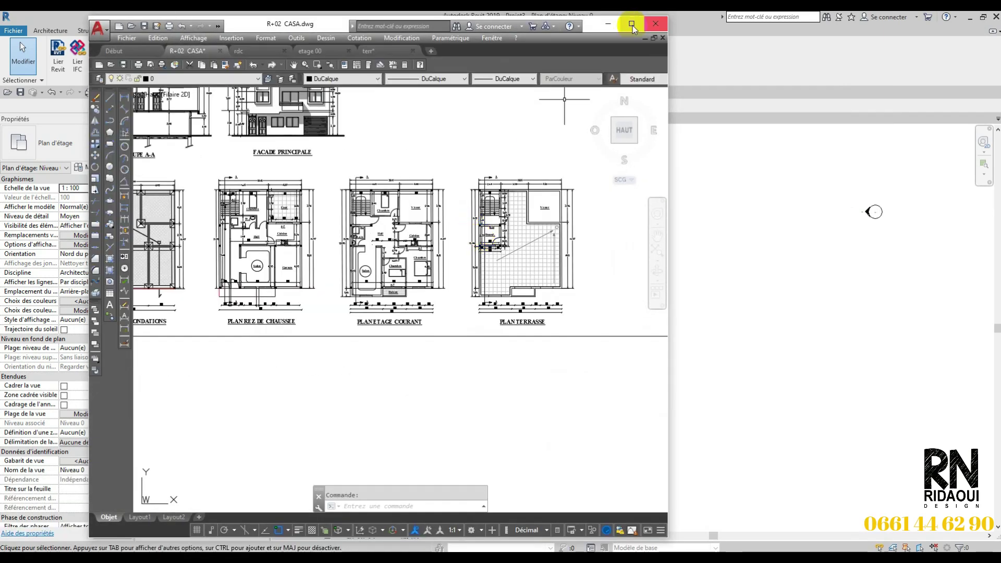
scroll(463, 318, up, 6)
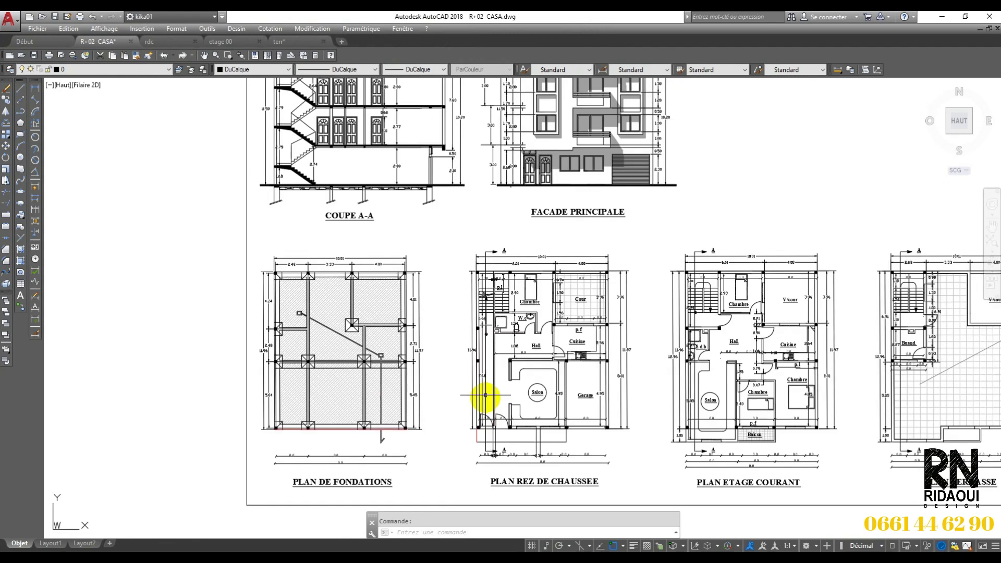
scroll(493, 365, up, 5)
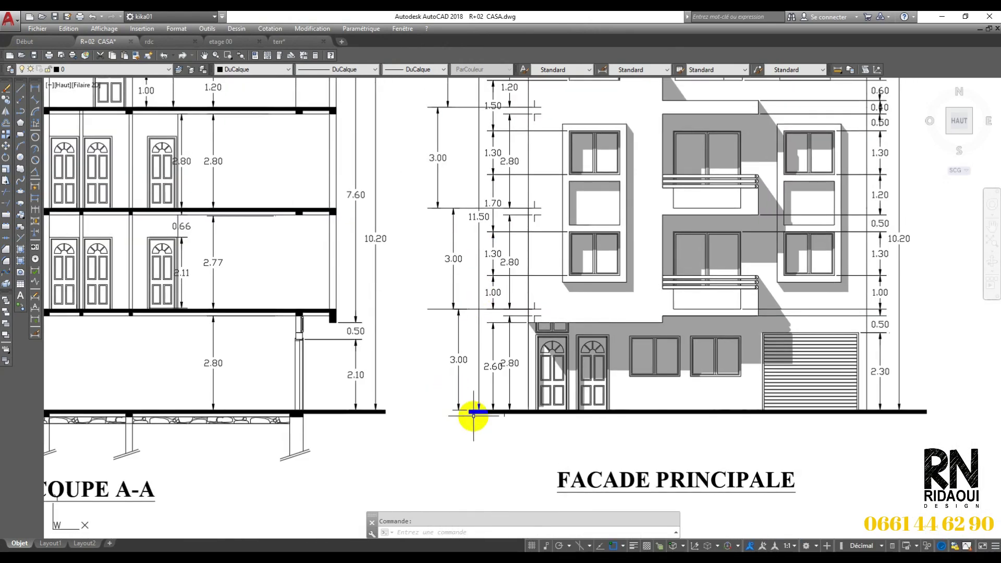
scroll(457, 287, down, 1)
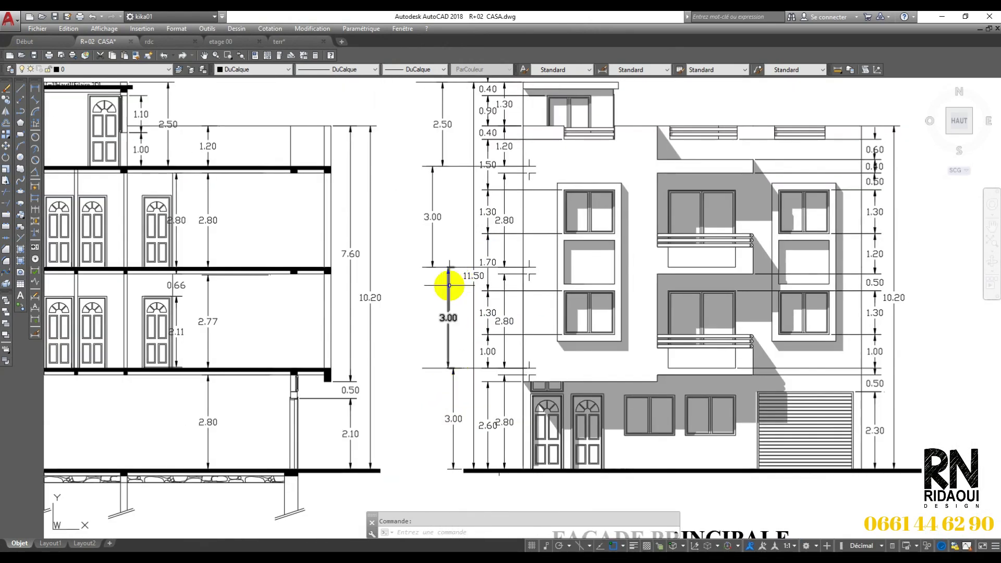
scroll(414, 244, up, 1)
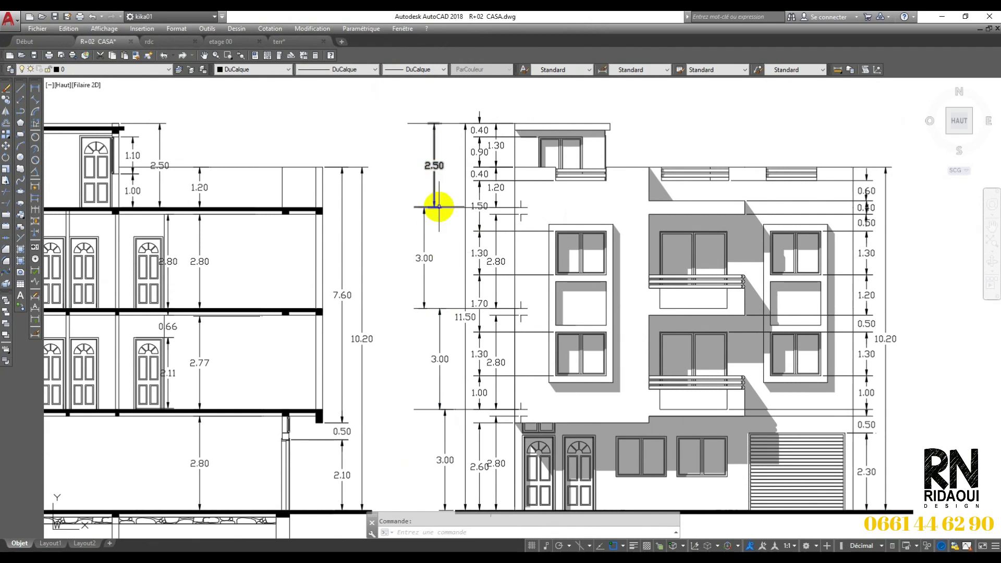
scroll(462, 286, down, 5)
scroll(416, 313, up, 4)
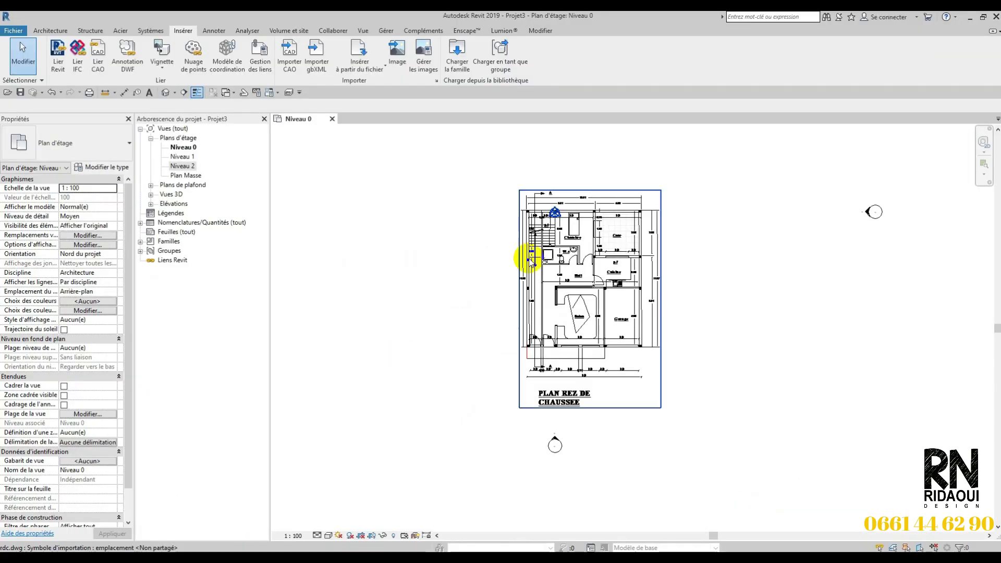
- Return to Revit, open the Elévation Sud view from its marker below the plan and list the elevations in the project browser
scroll(650, 364, down, 2)
scroll(543, 356, up, 2)
scroll(540, 355, down, 1)
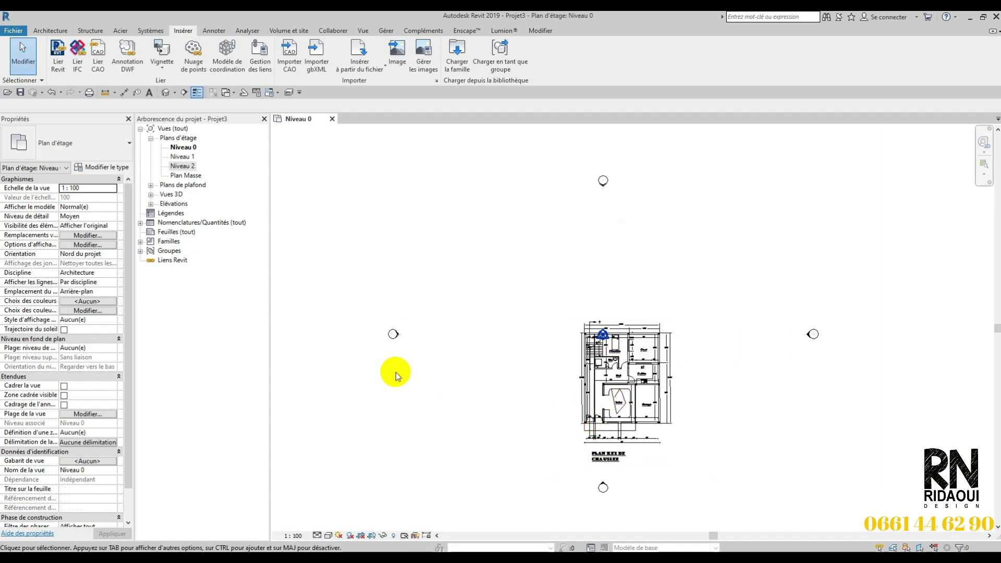
middle_drag(394, 371, 420, 311)
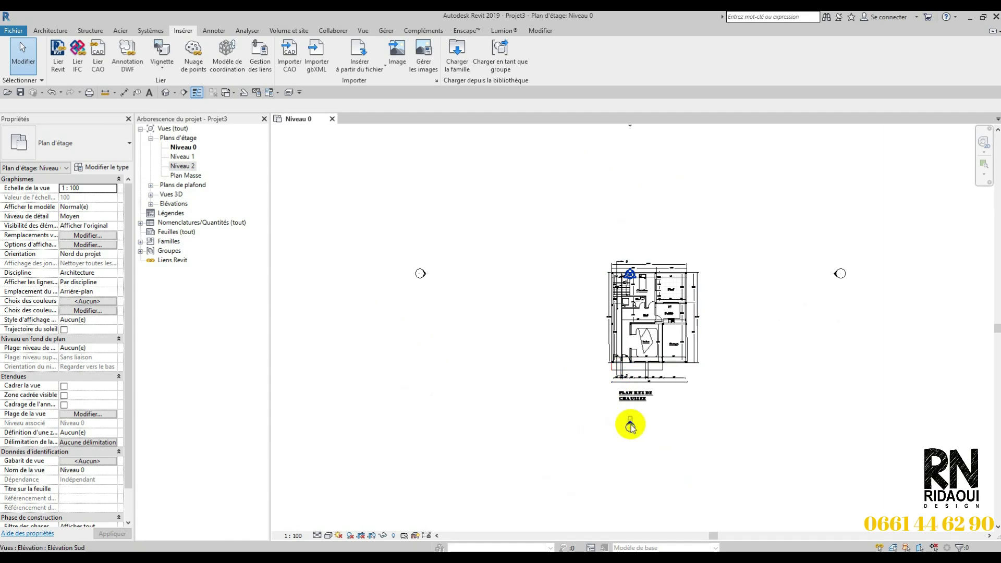
scroll(631, 428, up, 2)
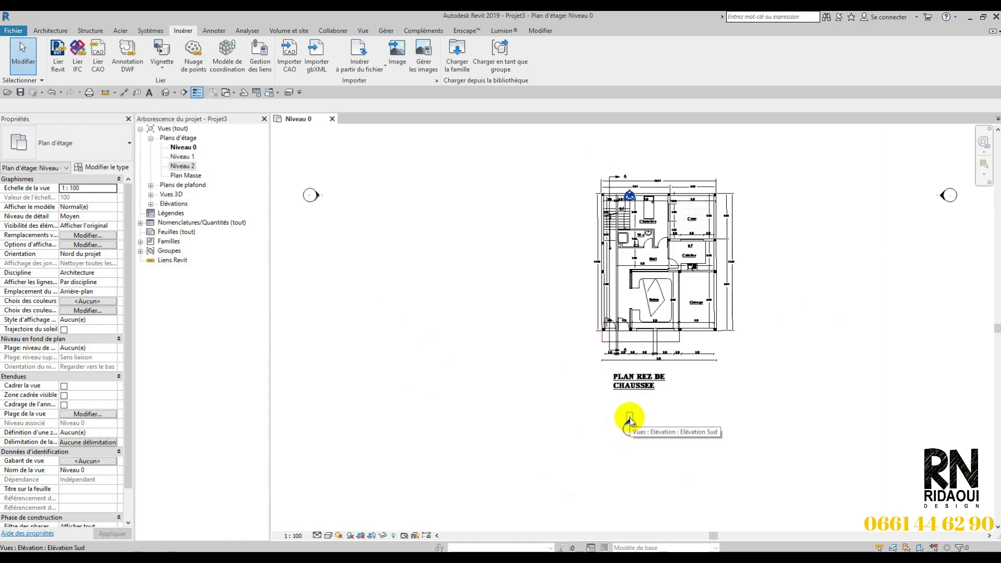
double_click(630, 420)
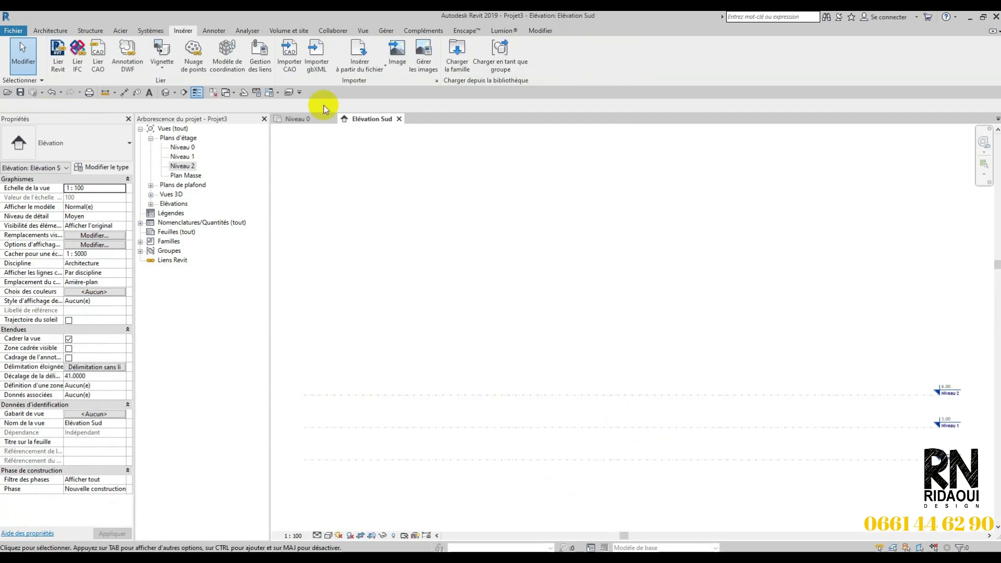
click(151, 203)
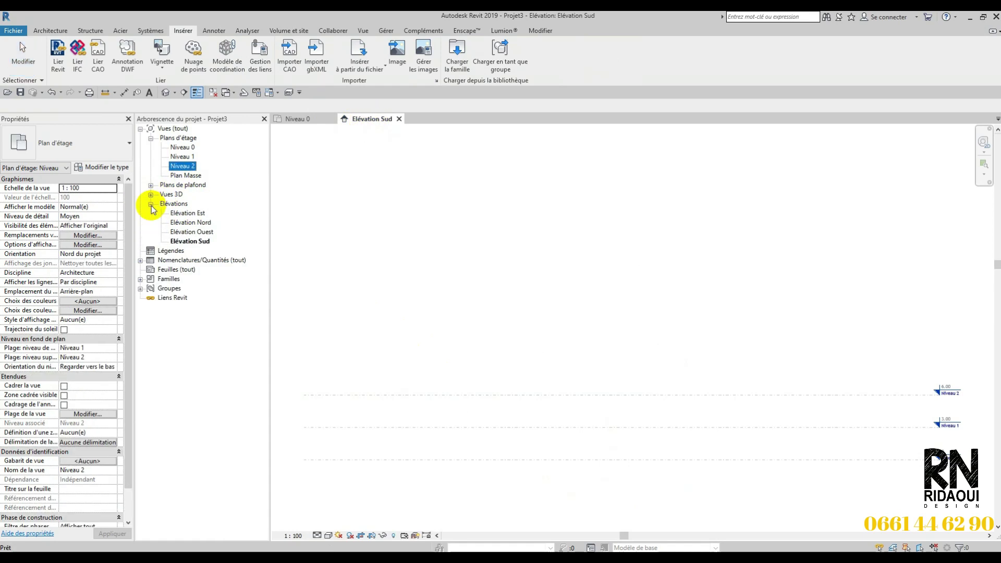
click(691, 398)
scroll(833, 402, down, 2)
scroll(649, 380, up, 5)
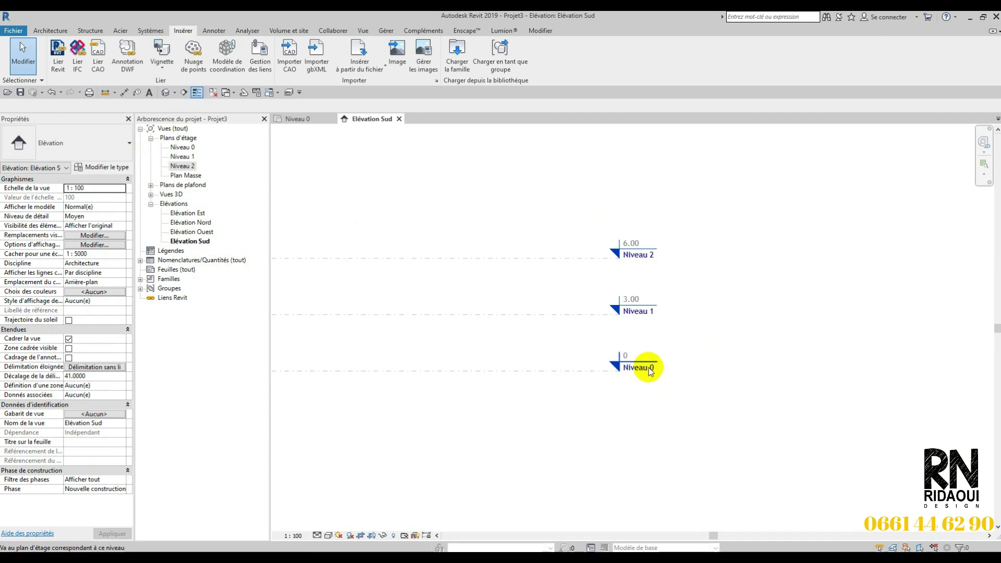
- Rename the level Niveau 0 as 10 RDC and rename its corresponding views to match
click(595, 373)
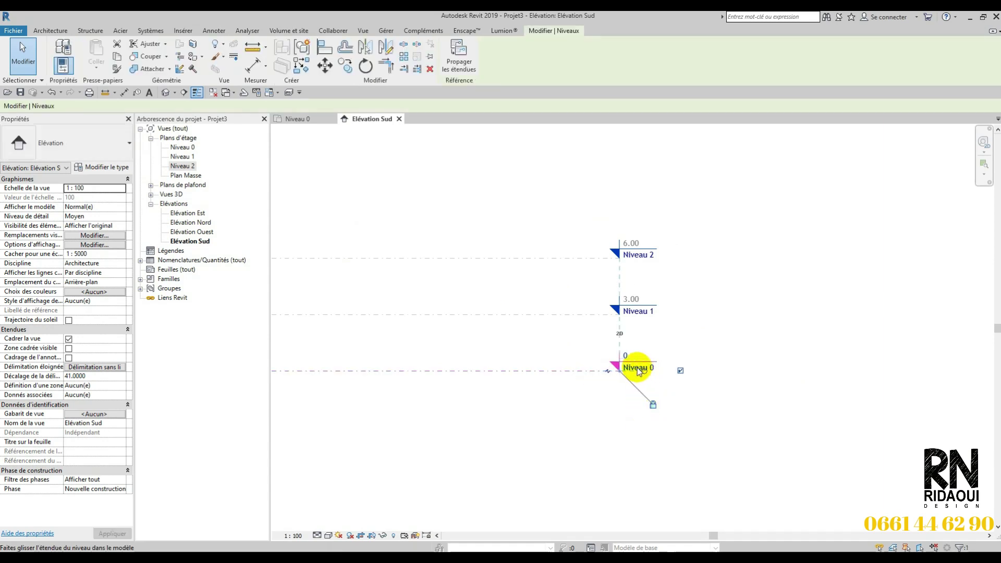
scroll(642, 396, up, 4)
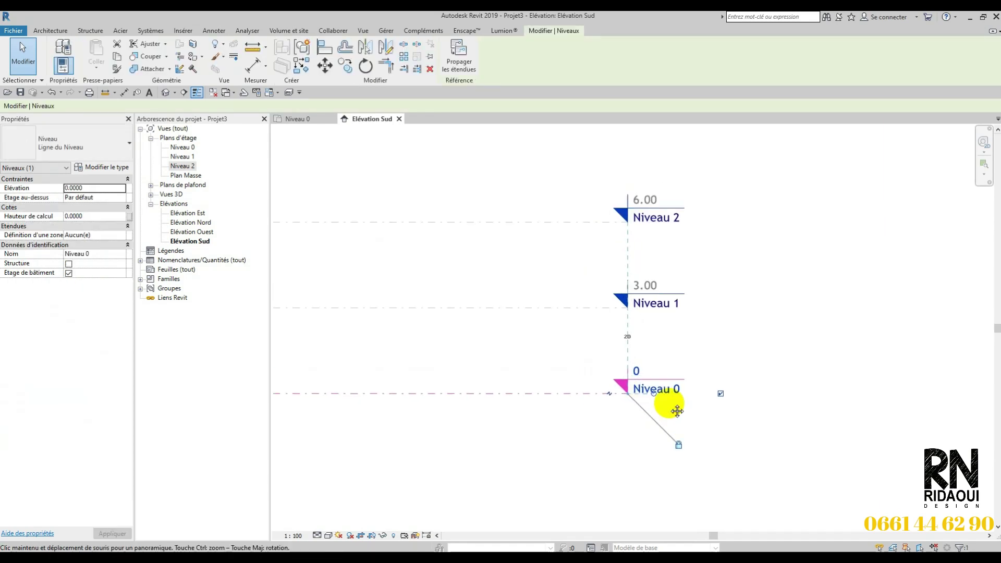
key(Escape)
double_click(667, 390)
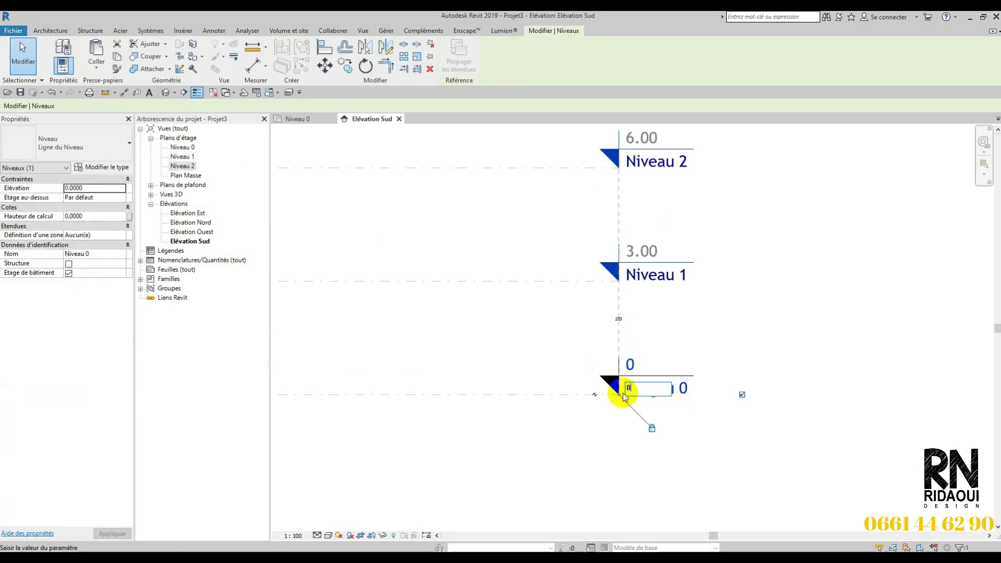
text(00)
key(Return)
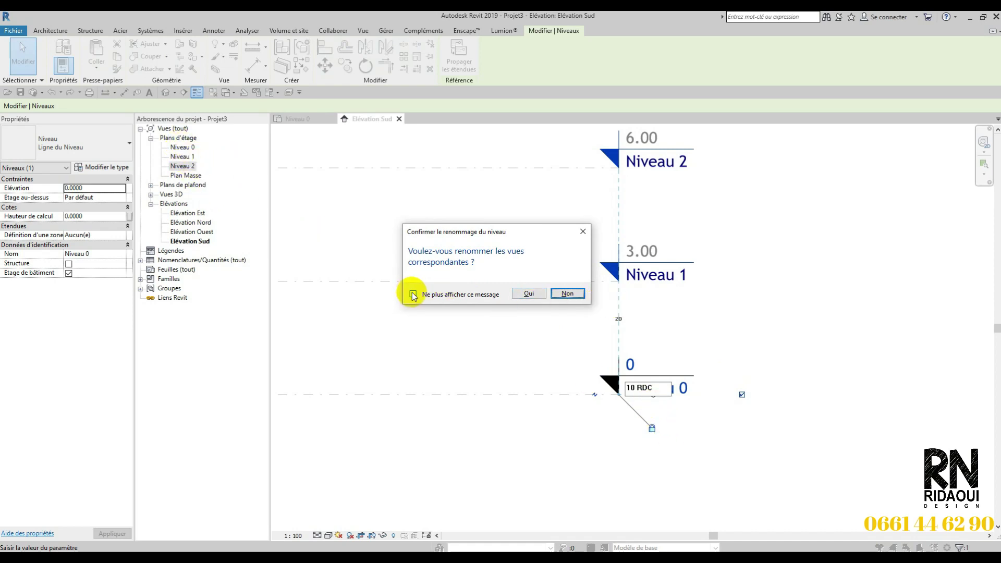
click(529, 294)
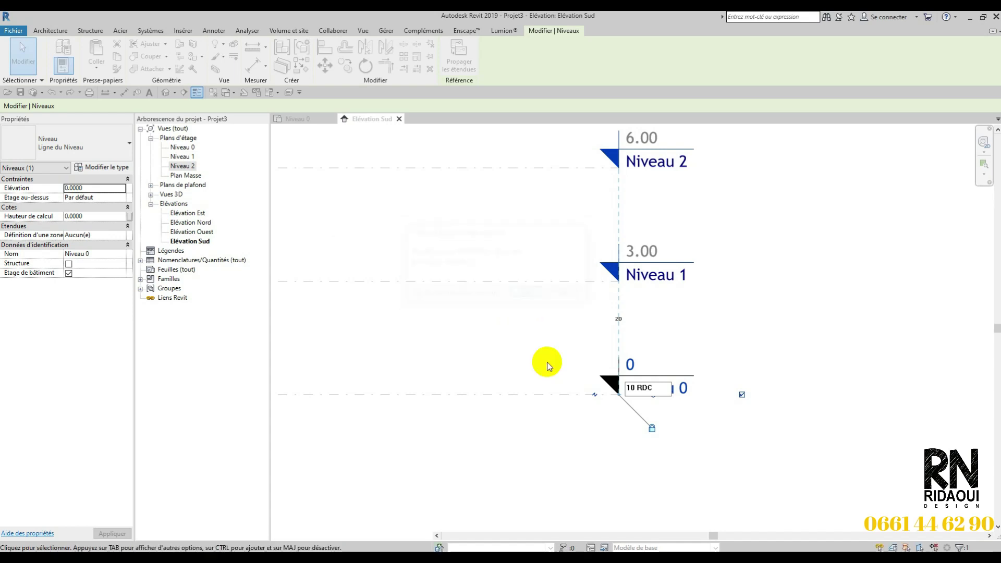
- Rename the level Niveau 1 as 20 ETA 01 together with its floor plan view
click(593, 281)
click(639, 273)
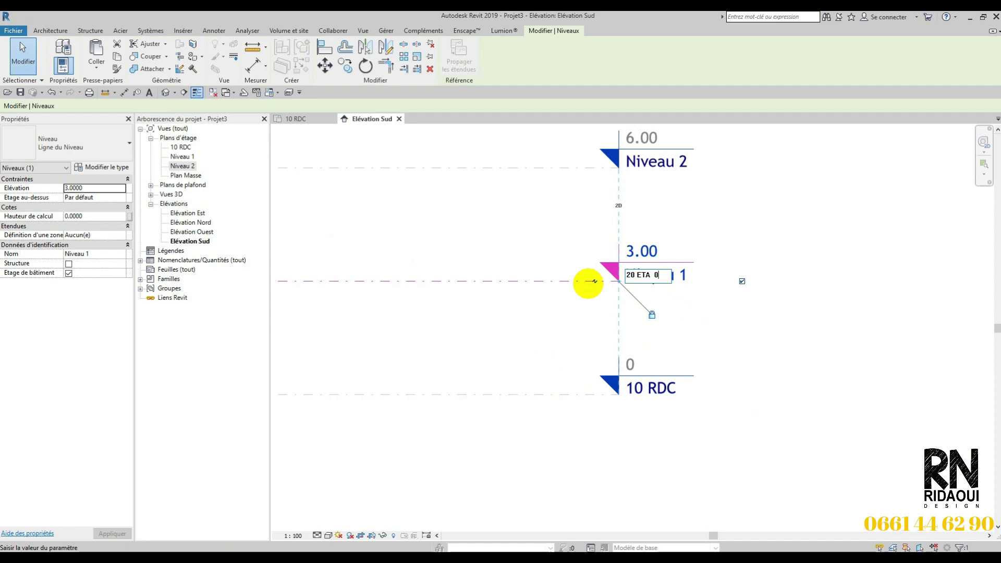
click(712, 329)
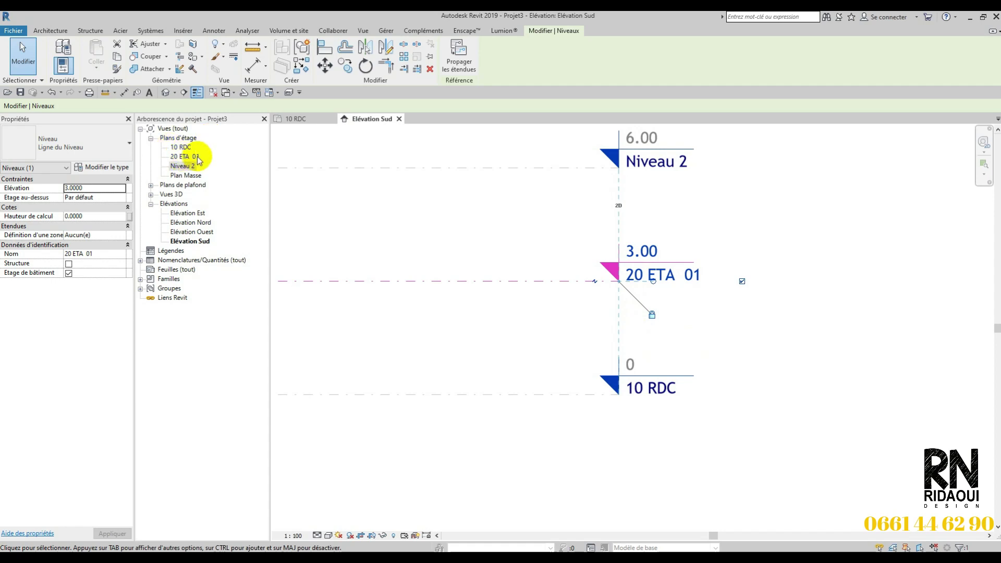
- Rename the level Niveau 2 as 30 ETA 02 together with its floor plan view
middle_drag(581, 233, 596, 287)
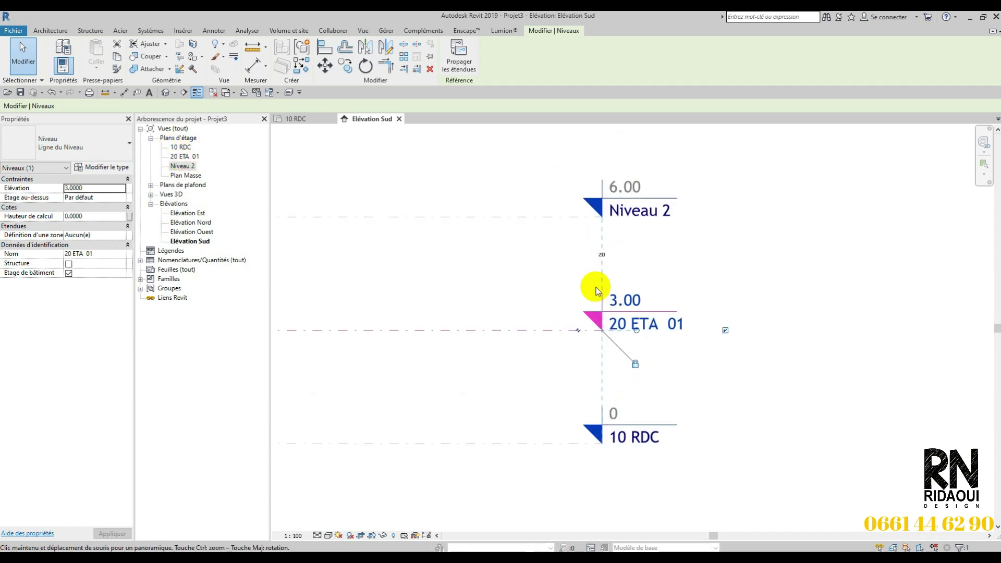
right_click(659, 213)
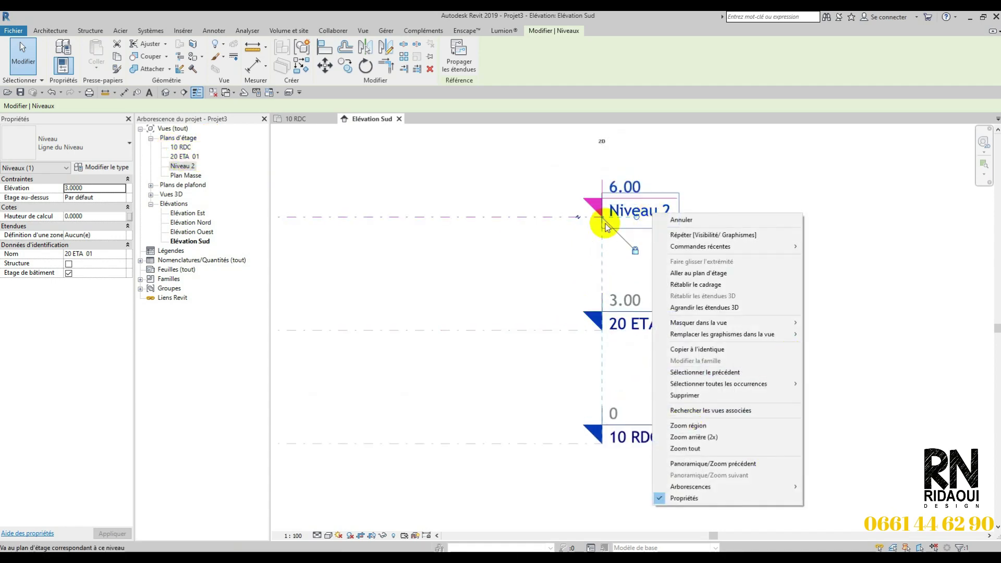
click(608, 206)
click(626, 211)
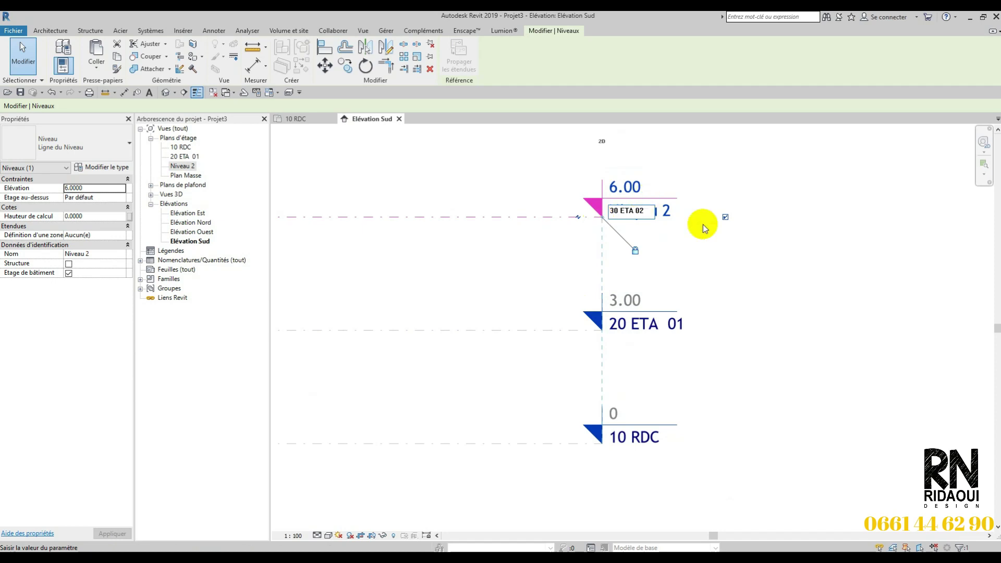
key(Return)
- Draw a new level about 3.30 m above 30 ETA 02, aligned with both ends of the existing level lines
scroll(751, 284, down, 4)
scroll(646, 322, up, 1)
middle_drag(637, 280, 669, 332)
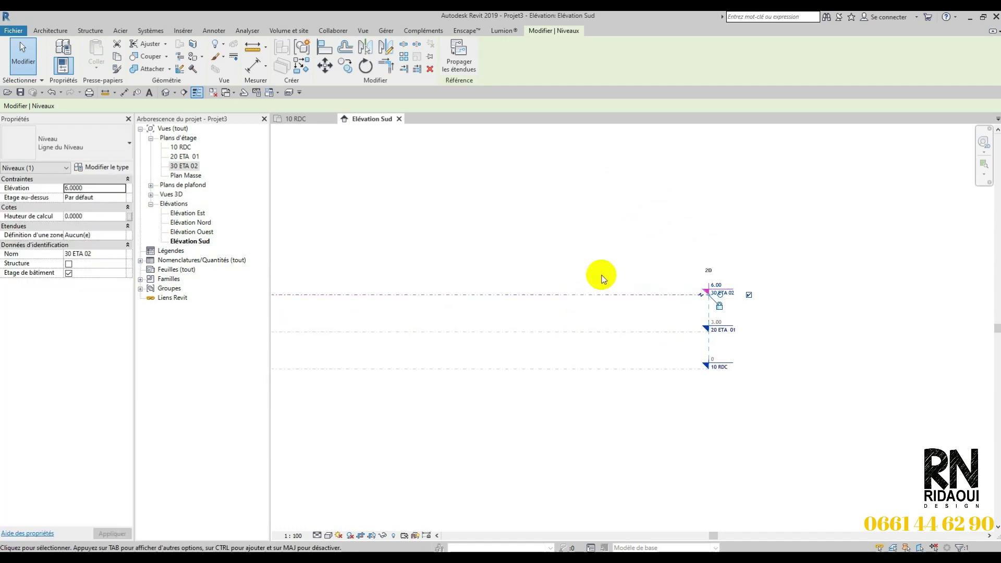
scroll(594, 287, down, 2)
middle_drag(586, 304, 717, 285)
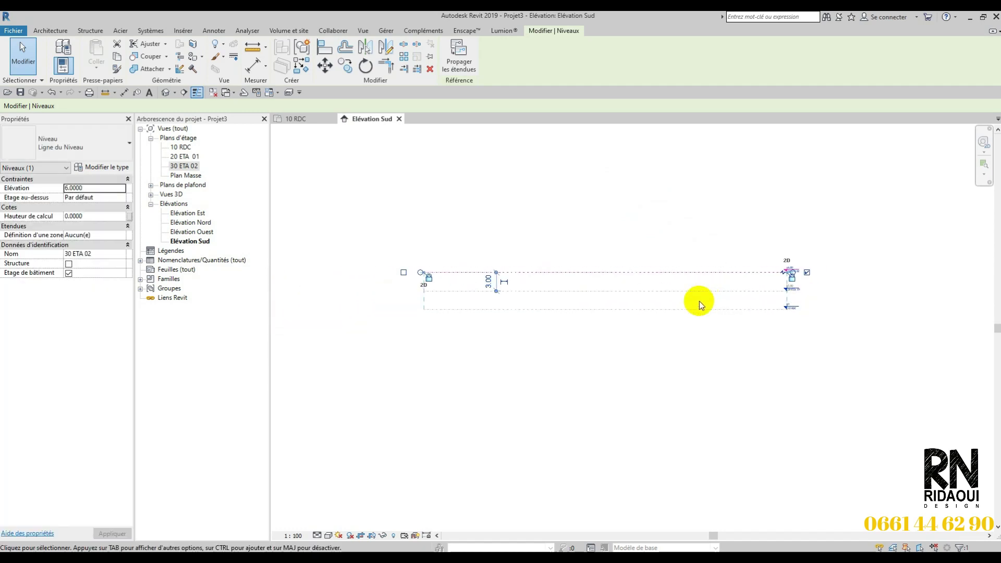
scroll(733, 324, up, 1)
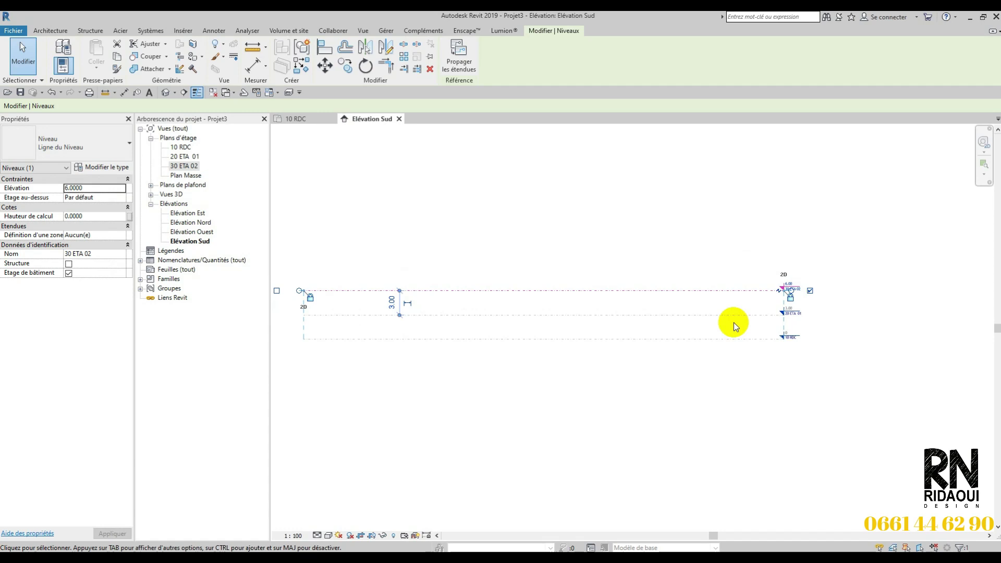
click(56, 32)
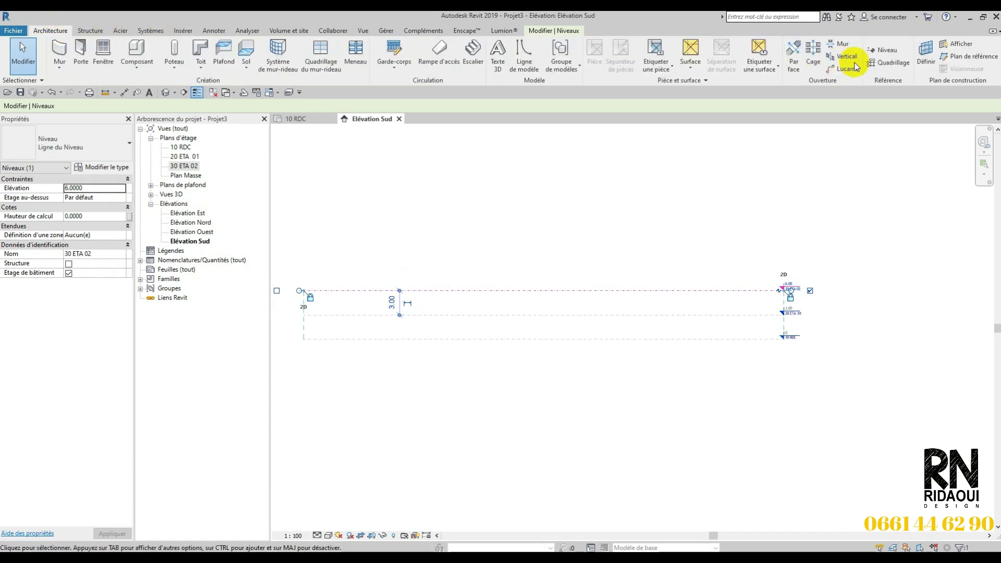
click(889, 50)
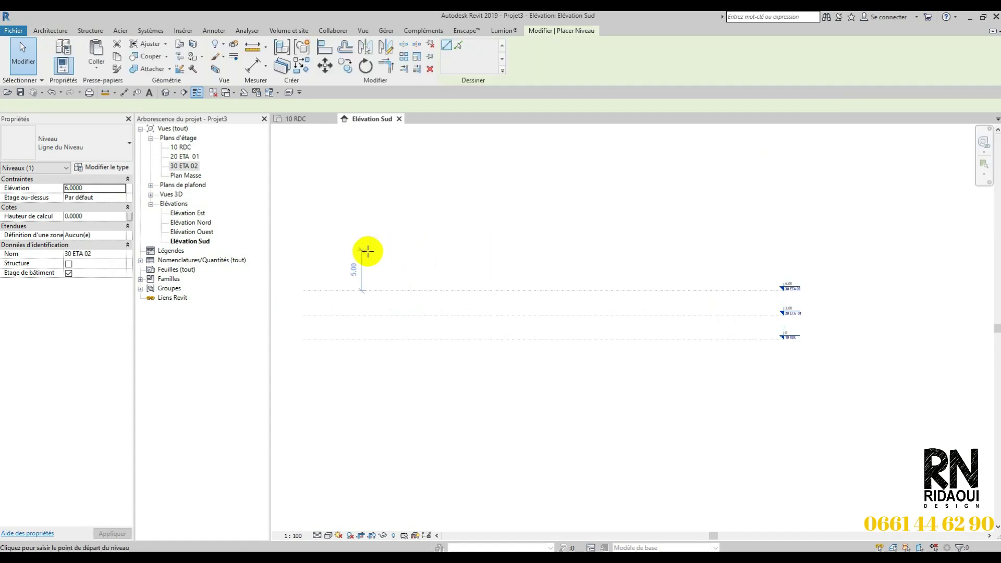
scroll(396, 282, up, 3)
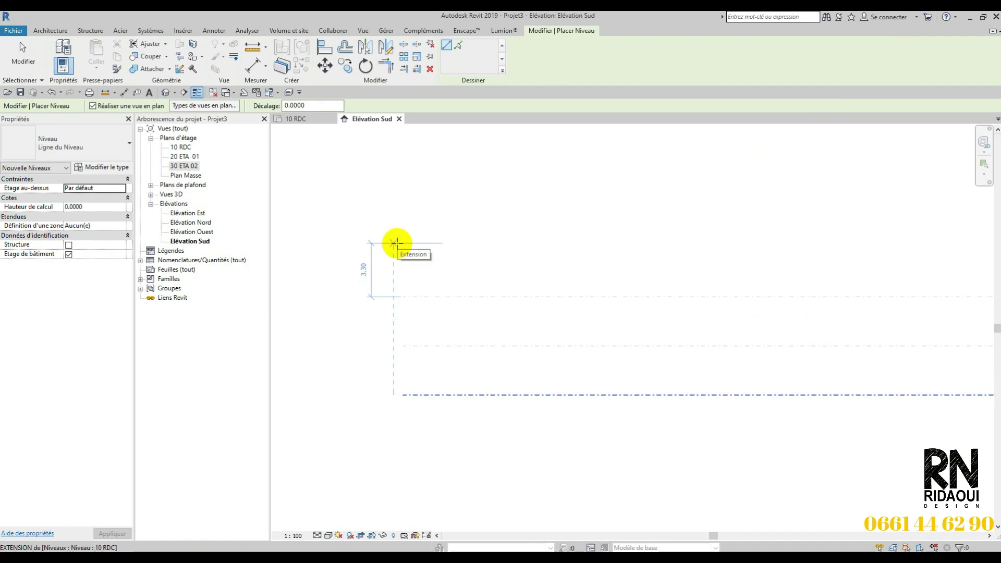
click(396, 243)
scroll(346, 272, down, 5)
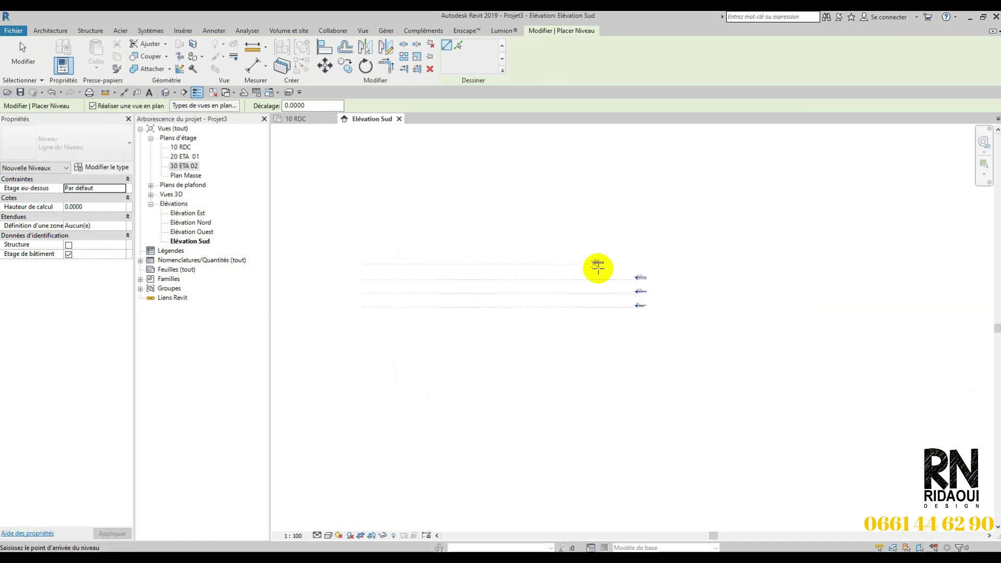
scroll(617, 260, up, 5)
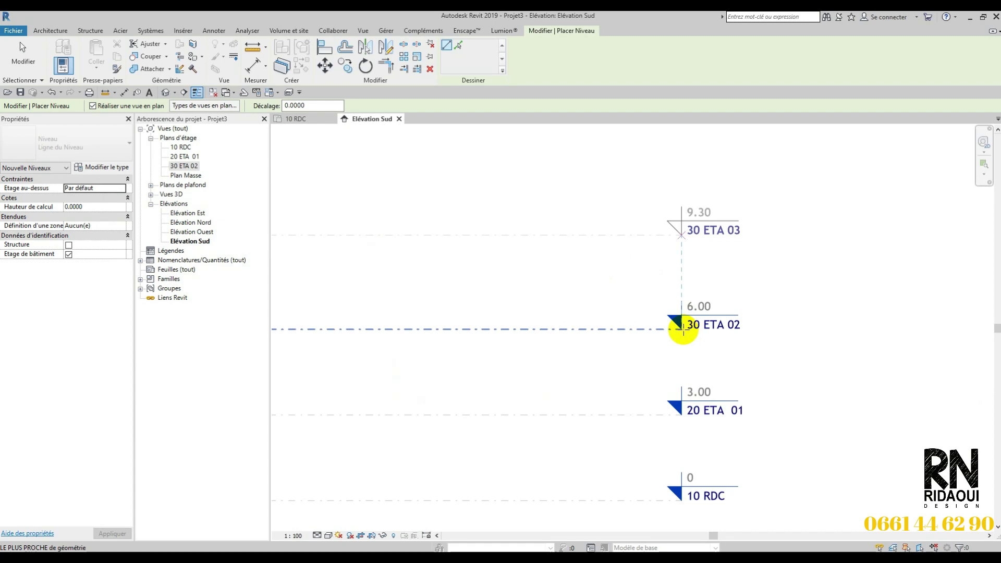
click(682, 330)
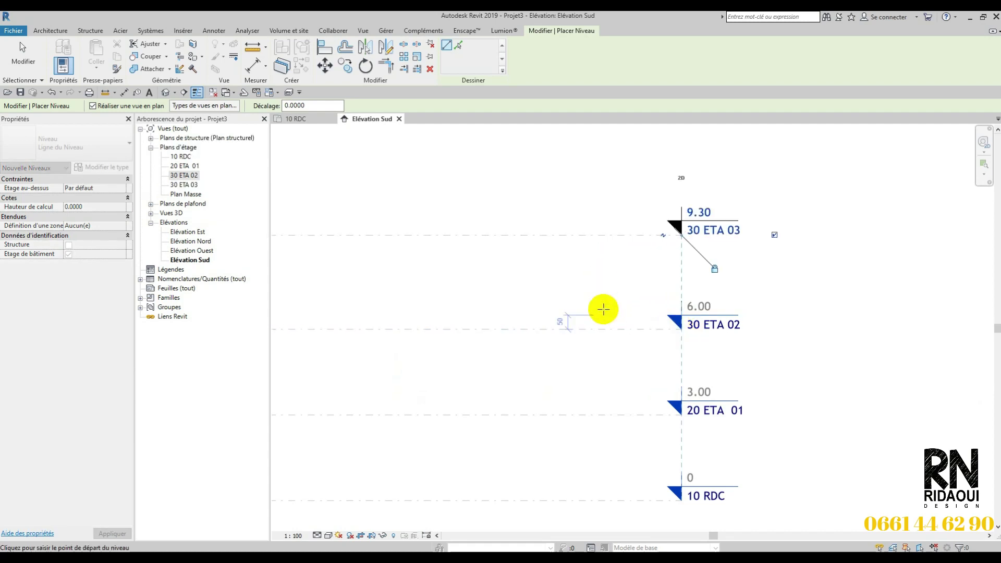
click(23, 55)
key(Escape)
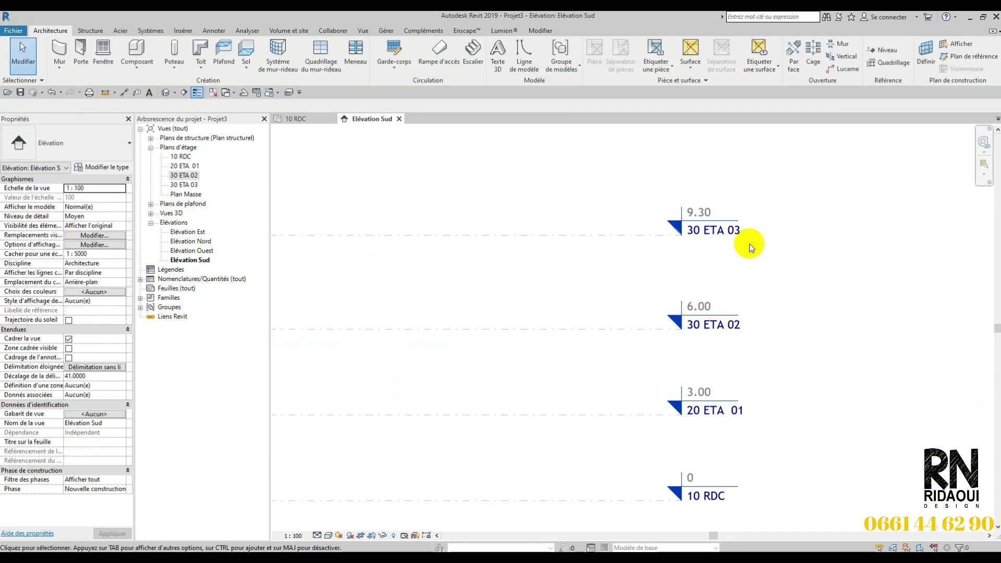
- Rename the new top level as 40 TRR together with its corresponding views
scroll(725, 240, up, 3)
scroll(670, 272, up, 1)
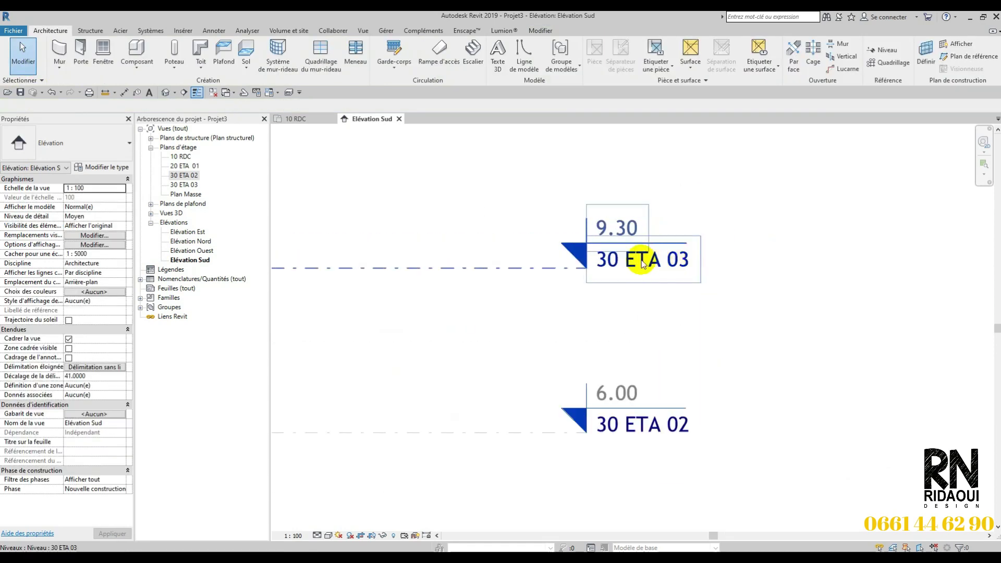
click(670, 271)
click(625, 267)
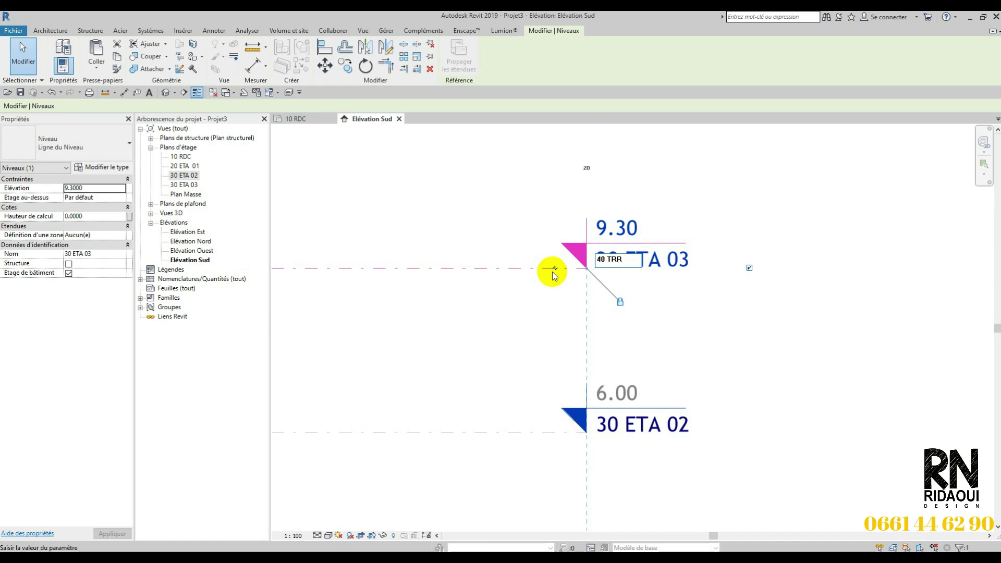
text(40 TRR)
key(Return)
scroll(730, 359, down, 4)
scroll(702, 351, up, 2)
scroll(602, 306, up, 3)
middle_drag(581, 302, 557, 308)
middle_drag(581, 459, 603, 412)
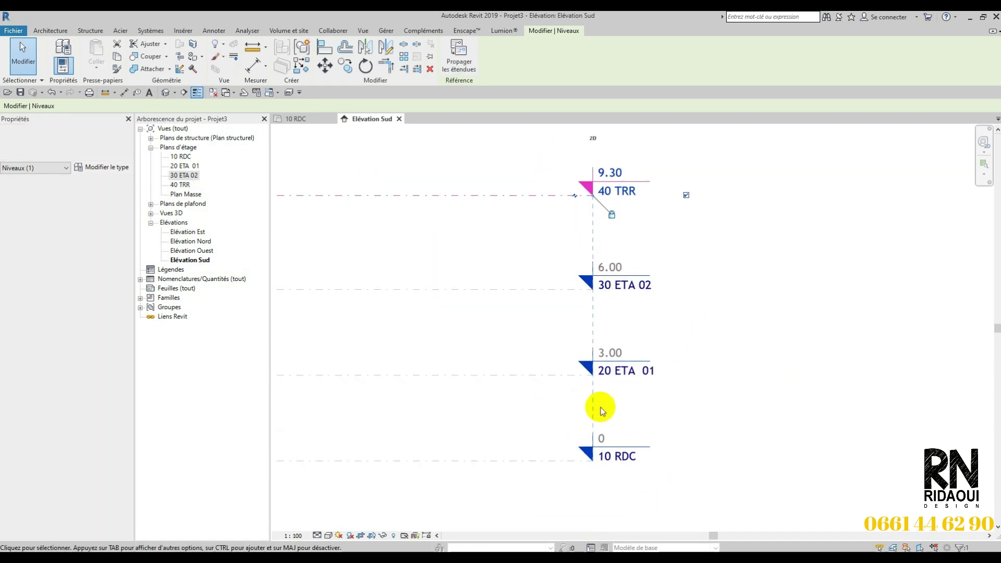
- Check the storey heights on the AutoCAD facade, return to Revit and set the 40 TRR level's elevation to 9 m
mouse_move(156, 549)
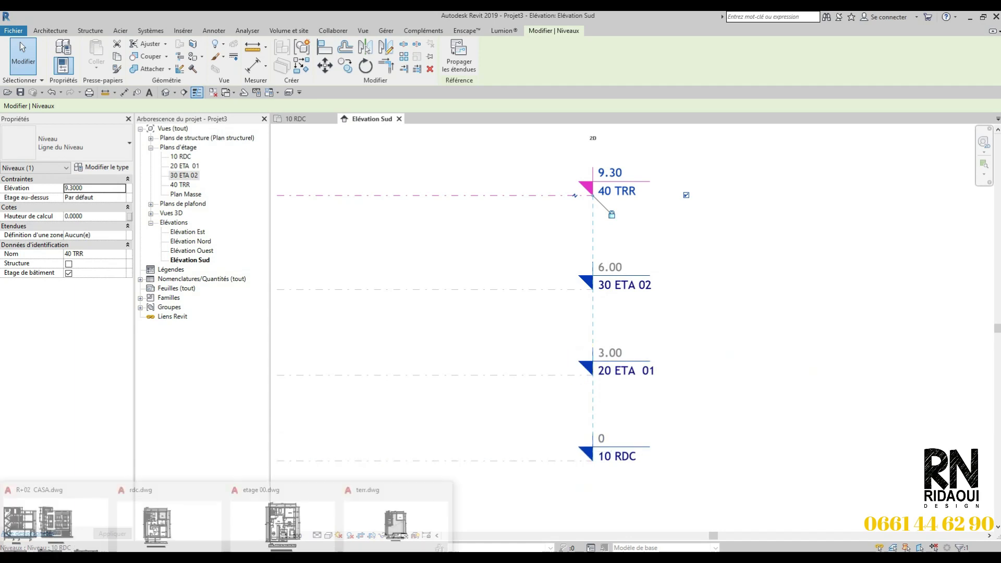
click(63, 521)
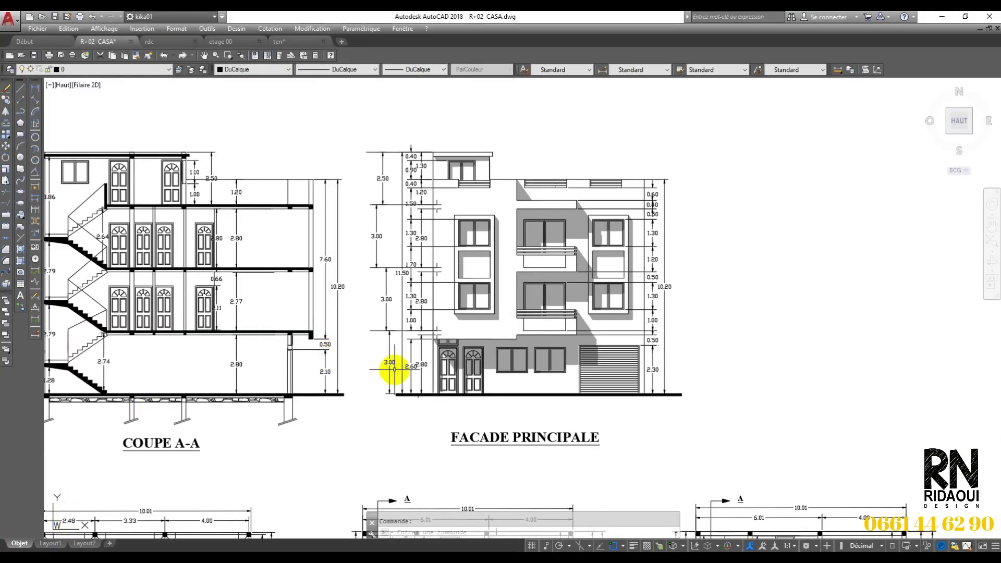
click(941, 17)
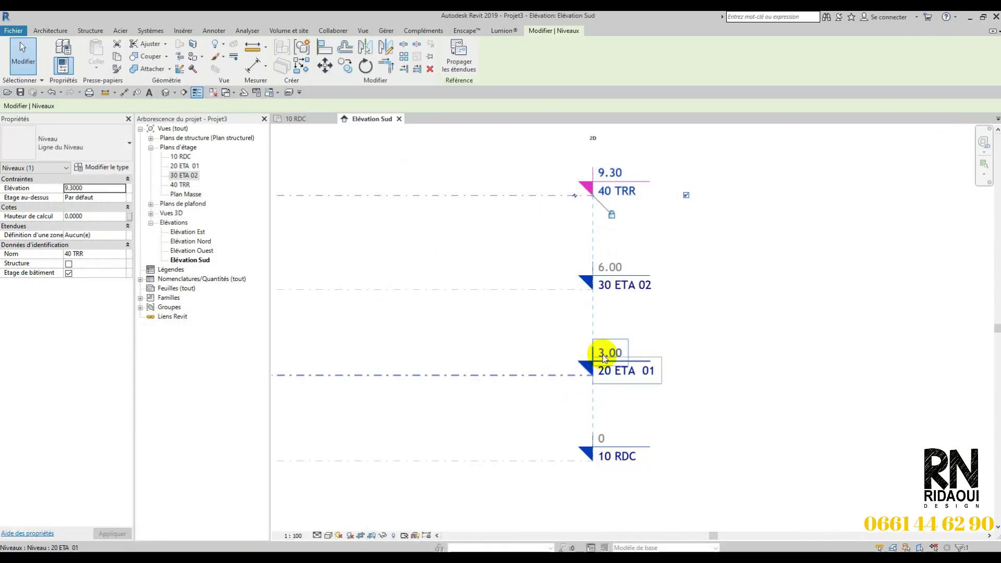
scroll(604, 270, up, 3)
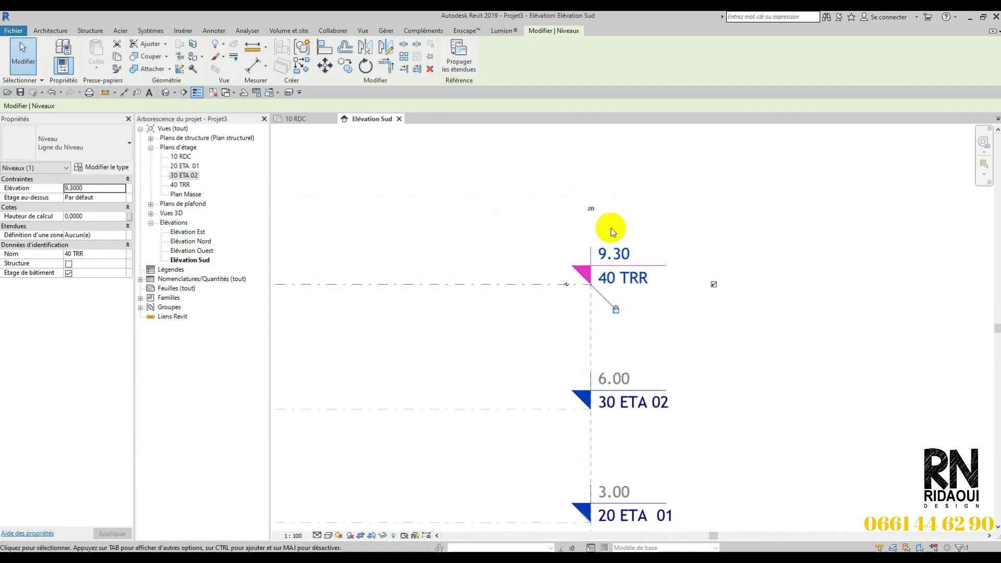
click(621, 254)
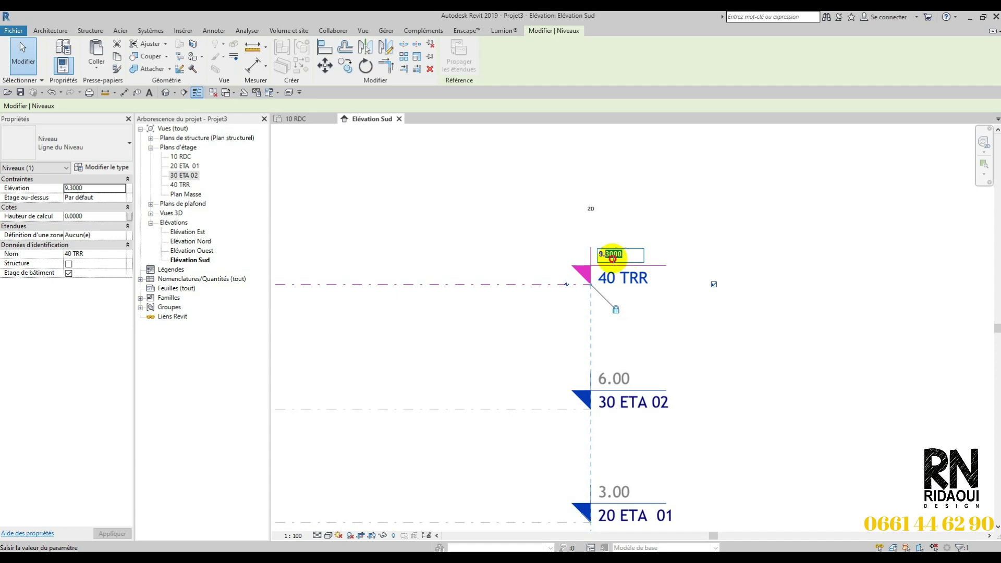
text(9)
key(Return)
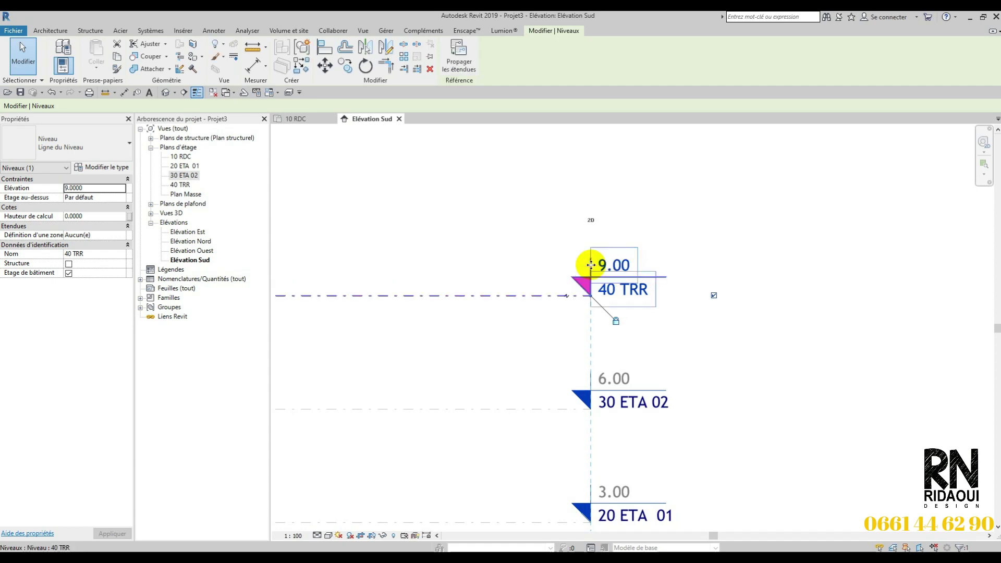
- Draw another level across the elevation about 4 m above 40 TRR
scroll(697, 381, down, 3)
scroll(705, 340, down, 2)
middle_drag(652, 351, 599, 315)
click(430, 299)
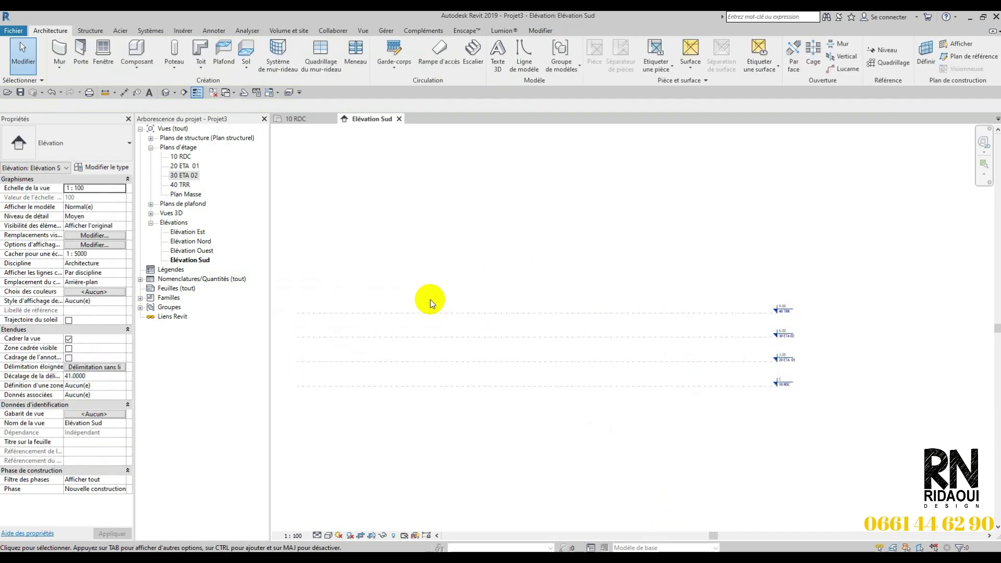
click(876, 51)
click(293, 280)
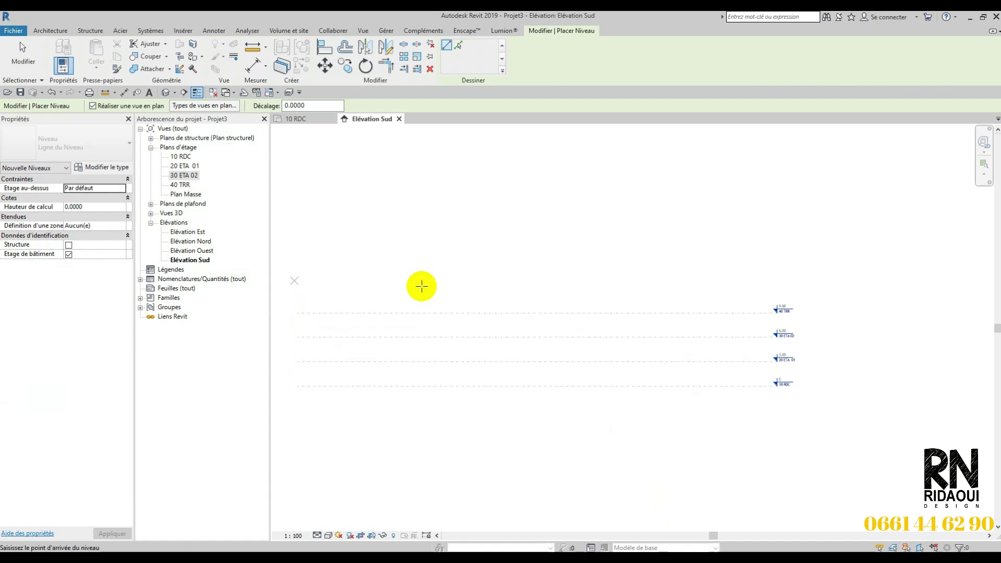
scroll(785, 281, up, 2)
scroll(782, 283, up, 2)
click(751, 284)
key(Escape)
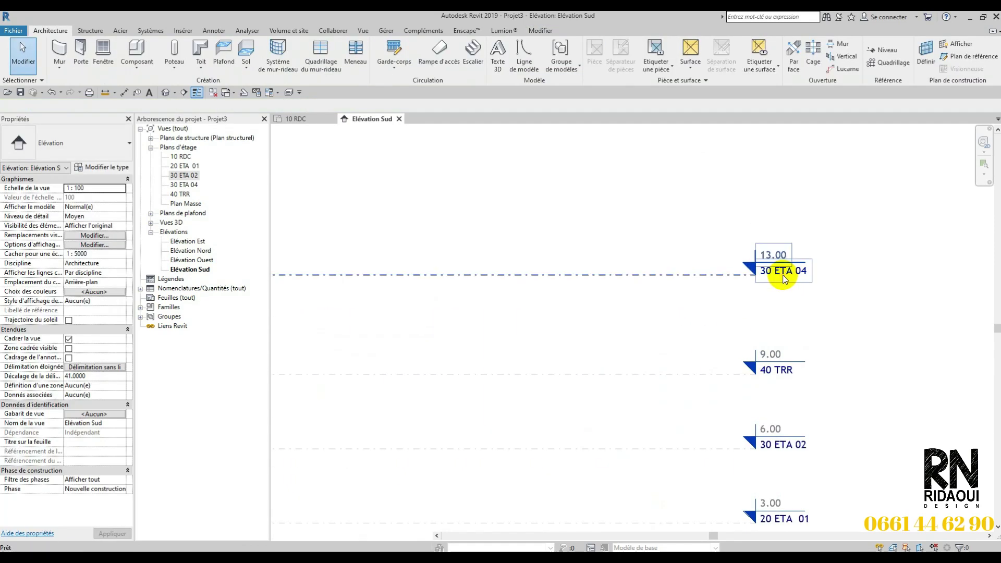
- Rename the new level above 40 TRR as 50 CAG together with its floor plan view
double_click(783, 271)
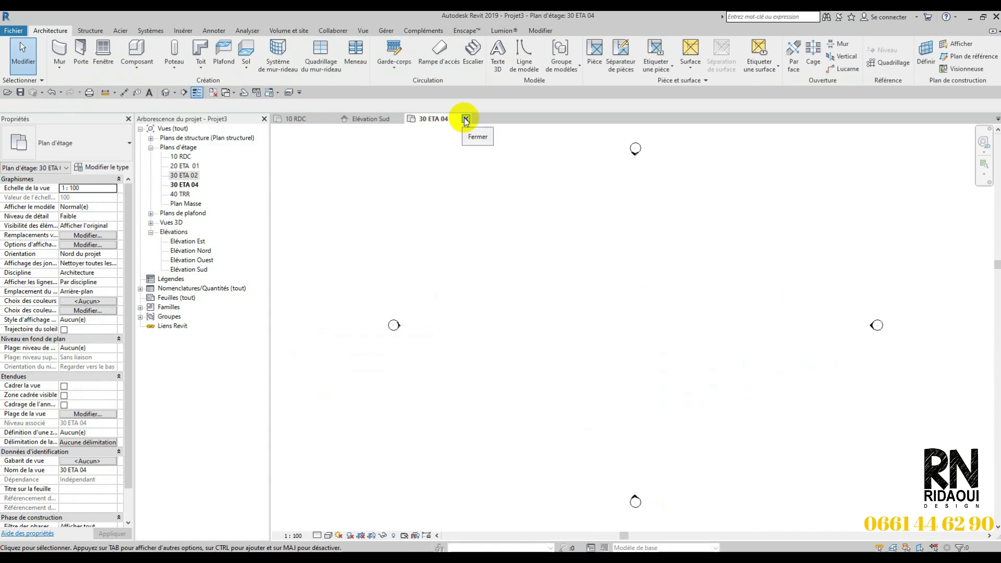
click(466, 120)
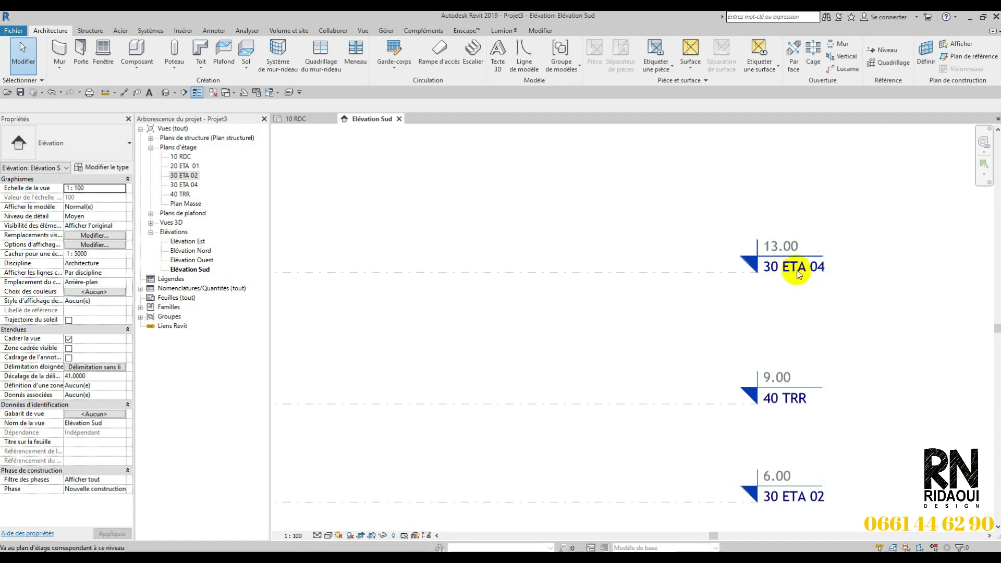
click(740, 272)
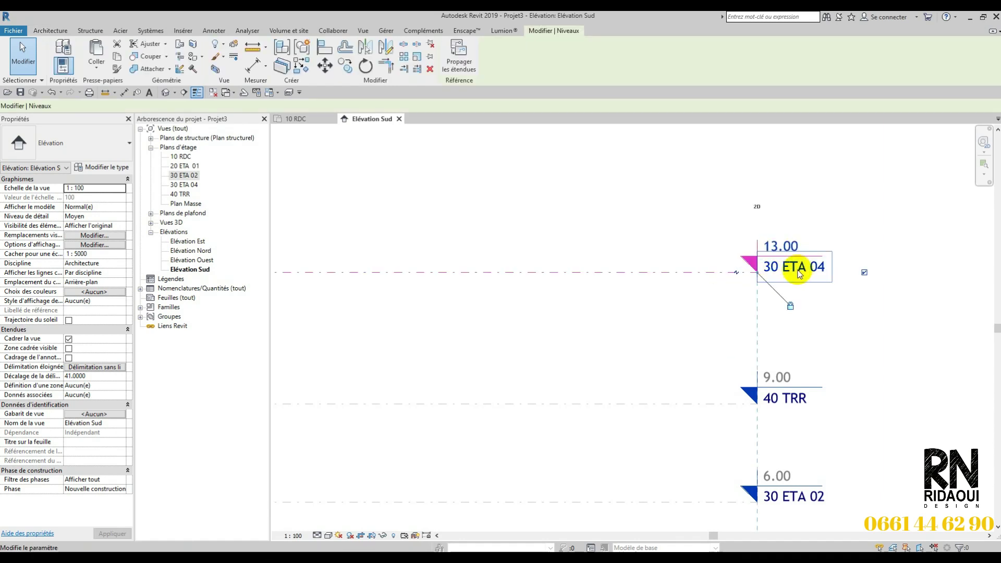
click(797, 267)
drag(801, 271, 747, 276)
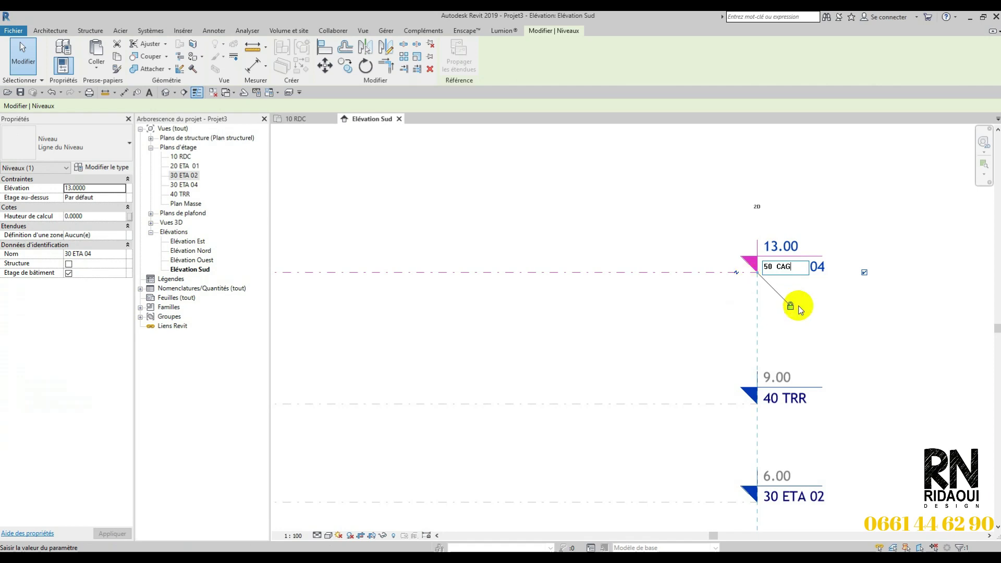
key(Return)
middle_drag(810, 329, 711, 263)
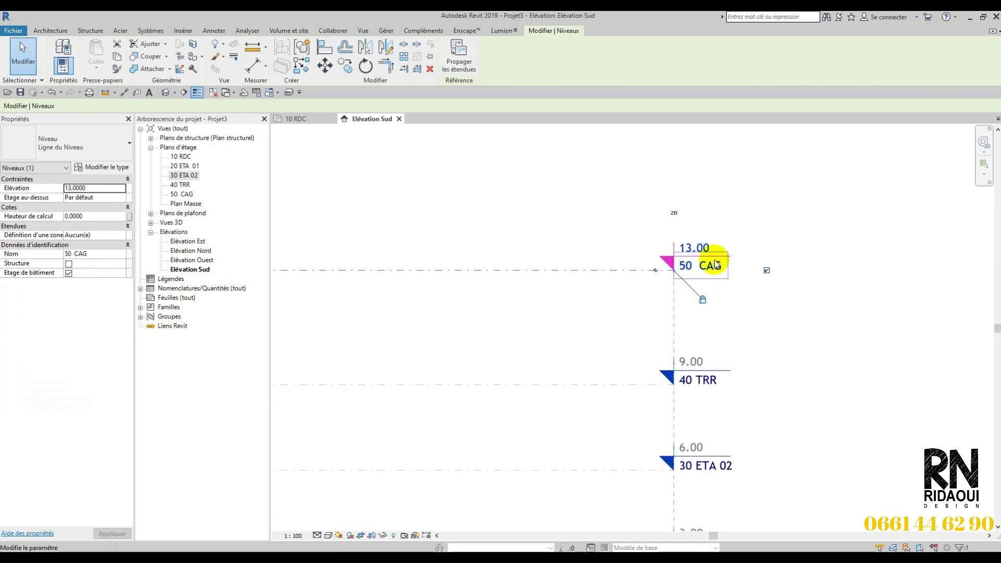
- Set the elevation of the 50 CAG level to 11.50 m
middle_drag(699, 441, 695, 369)
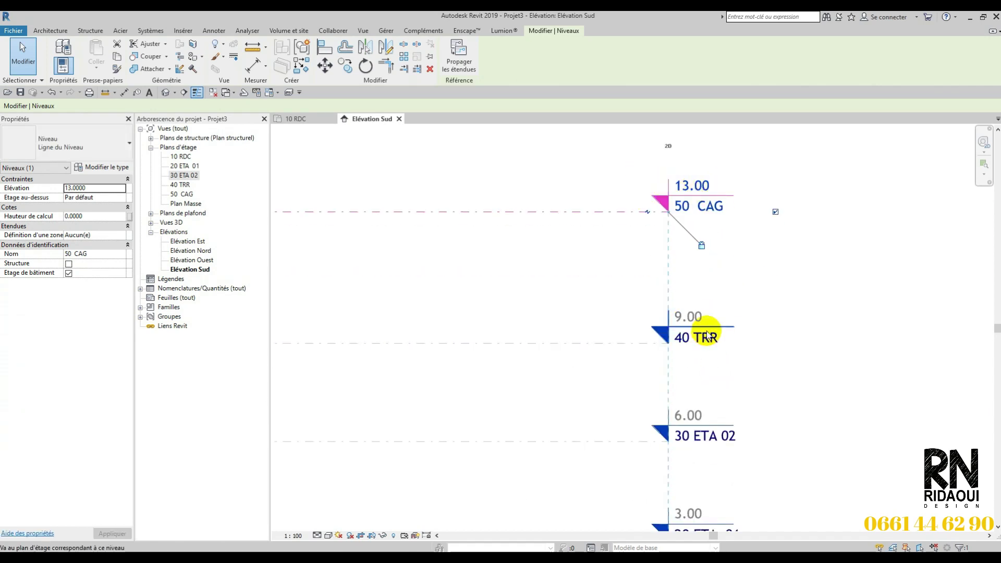
click(699, 185)
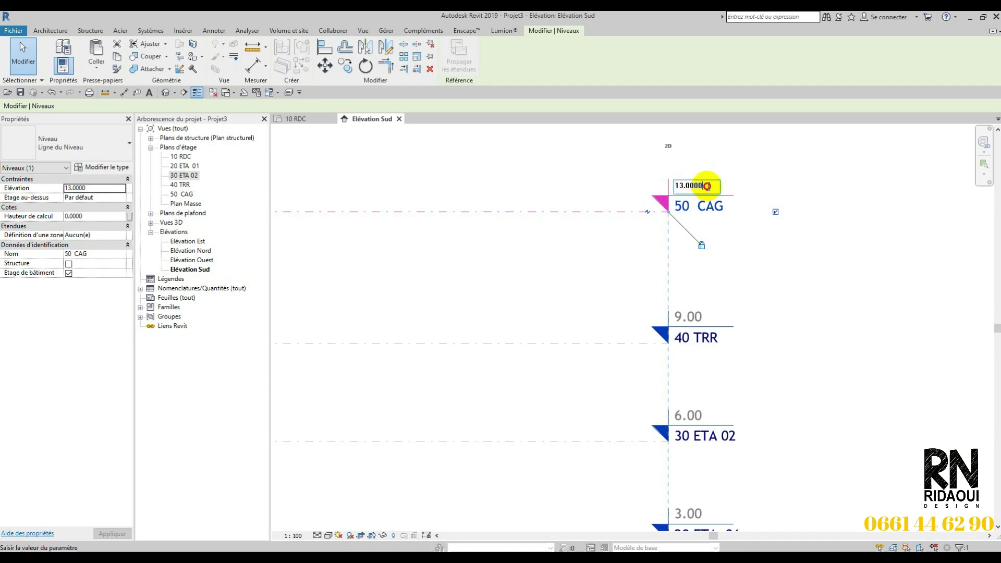
double_click(707, 185)
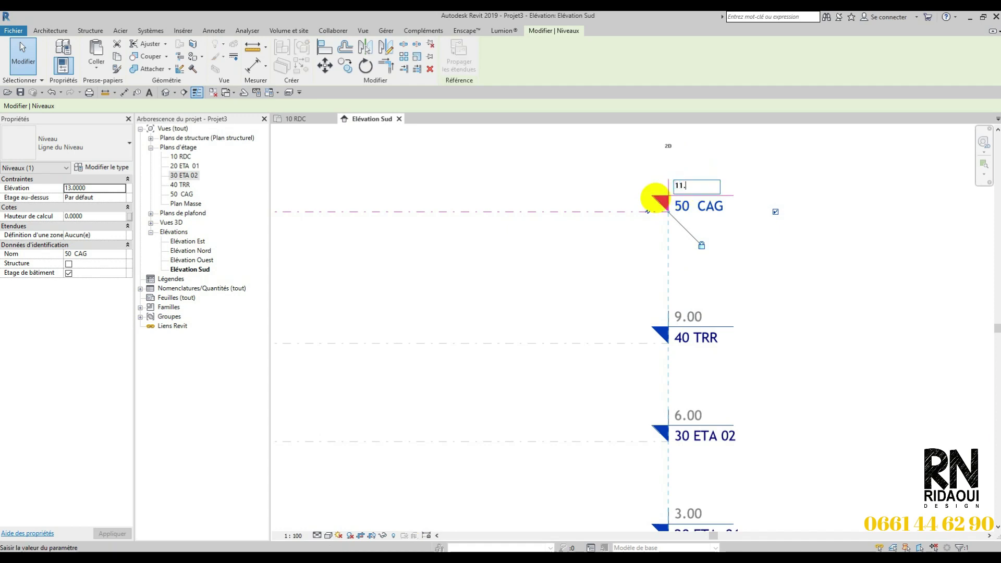
click(838, 324)
scroll(620, 292, down, 3)
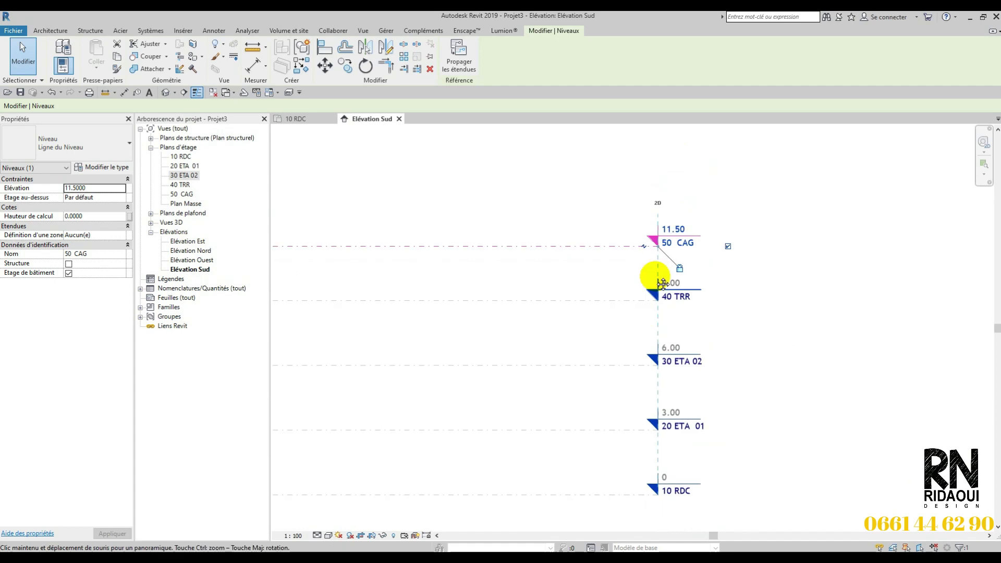
- View the 10 RDC plan, return to Elévation Sud, and switch to the facade in AutoCAD's R+02 CASA.dwg to compare storey heights
click(296, 119)
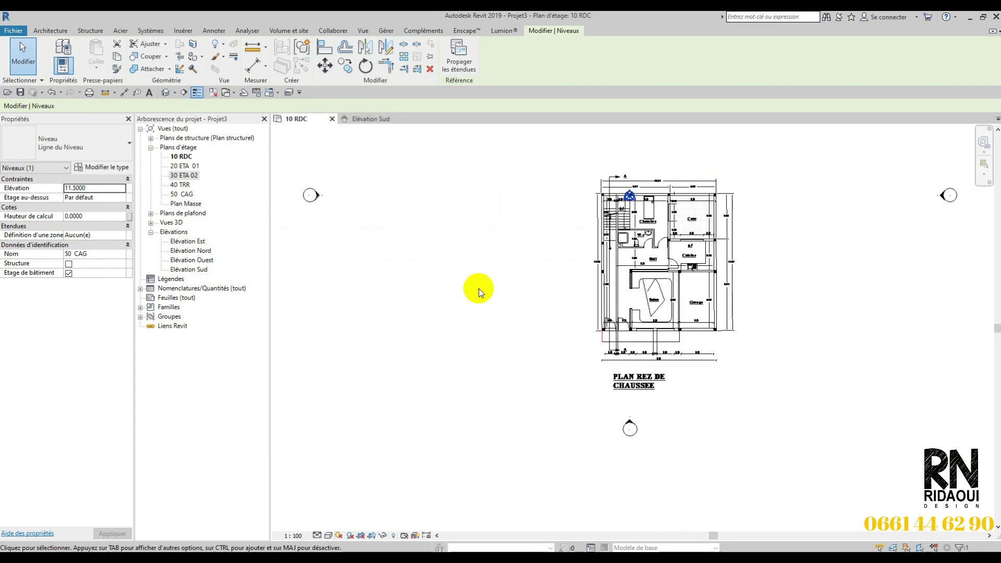
click(365, 121)
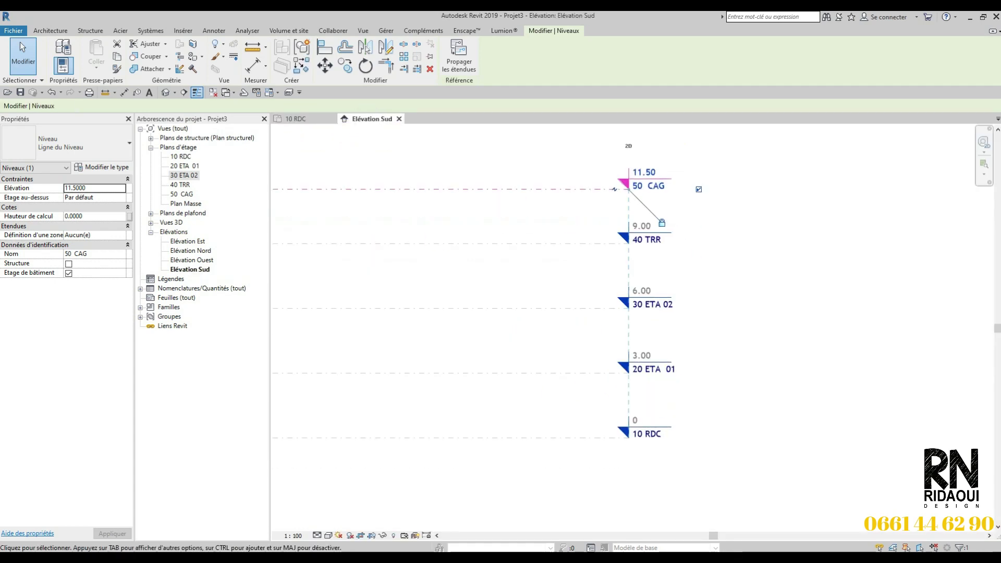
mouse_move(252, 532)
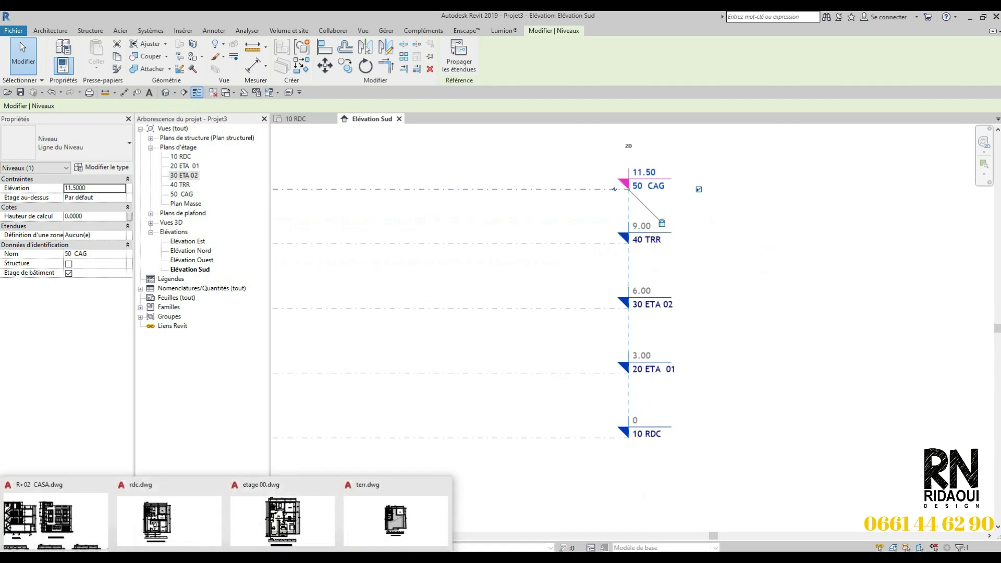
click(82, 528)
scroll(398, 280, up, 5)
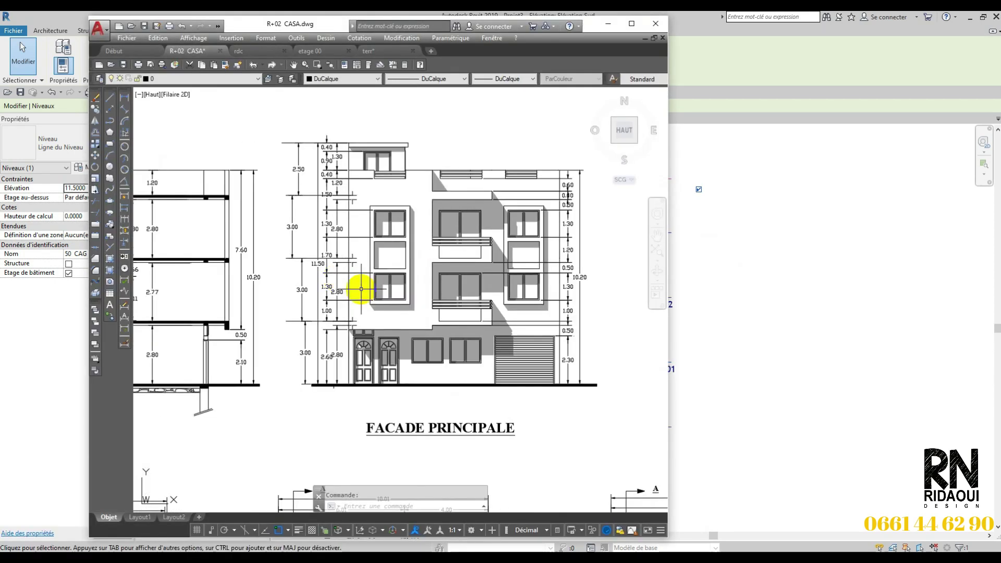
- Add an aligned dimension for the main facade's full height, from the ground line to the top of the roof, outside the existing dimension lines
scroll(346, 163, down, 1)
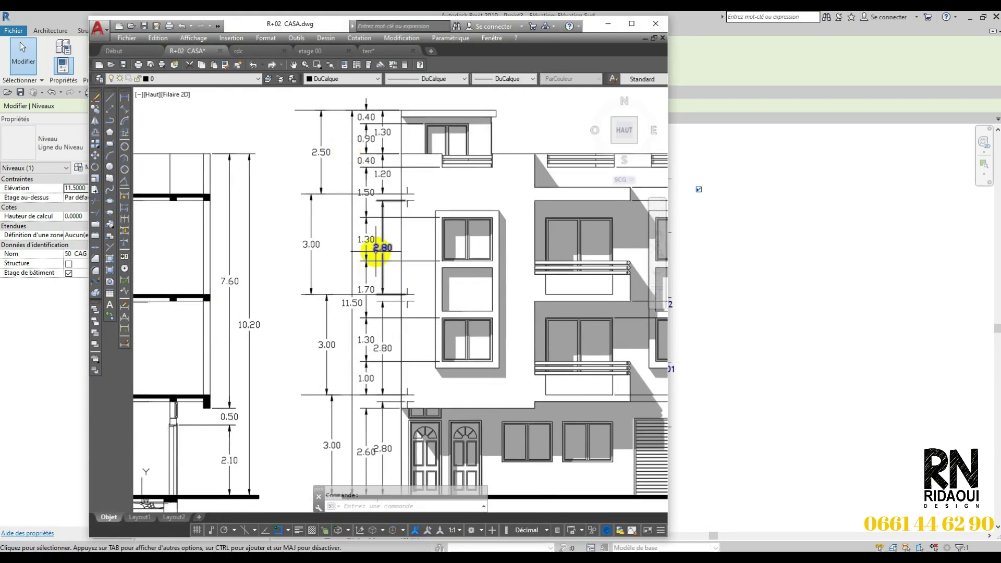
scroll(376, 261, down, 3)
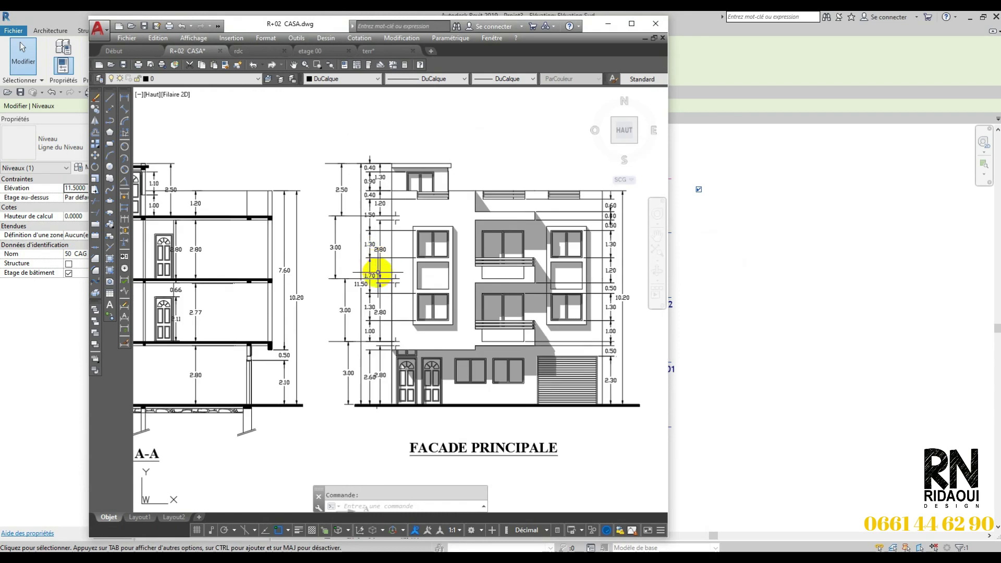
click(126, 111)
scroll(350, 404, up, 5)
click(358, 403)
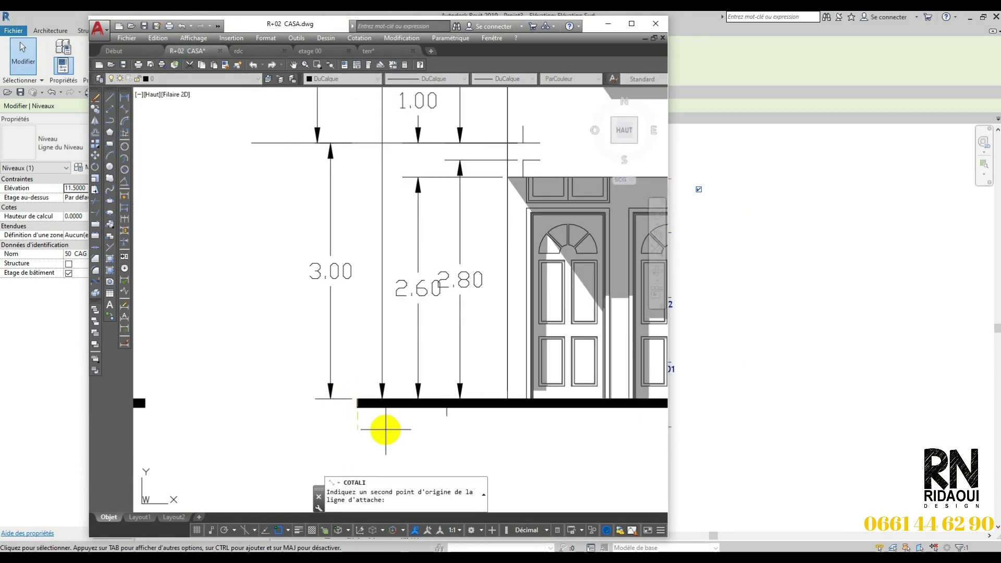
scroll(394, 152, down, 5)
scroll(380, 156, up, 4)
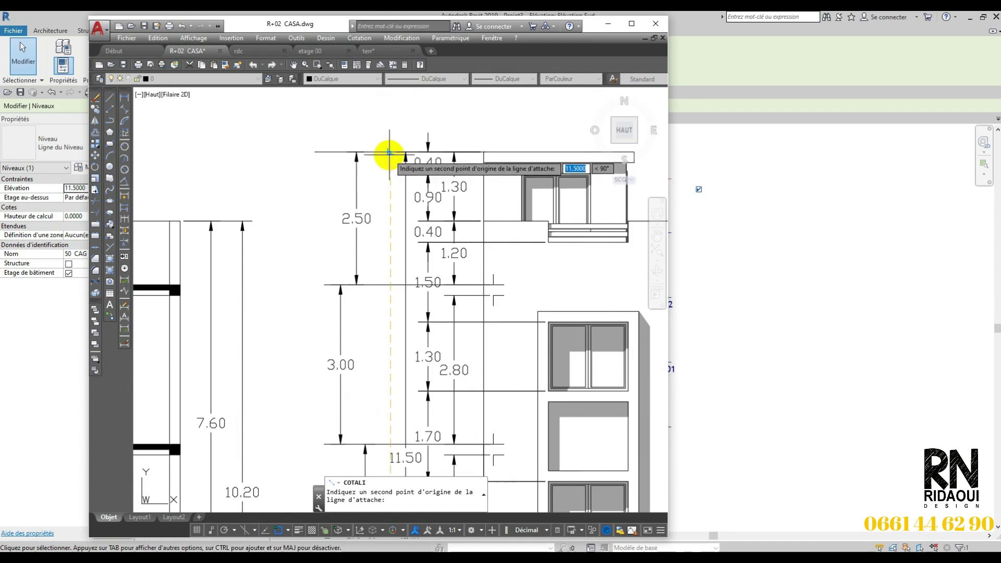
click(388, 152)
click(297, 205)
middle_drag(279, 452, 311, 354)
scroll(313, 354, down, 4)
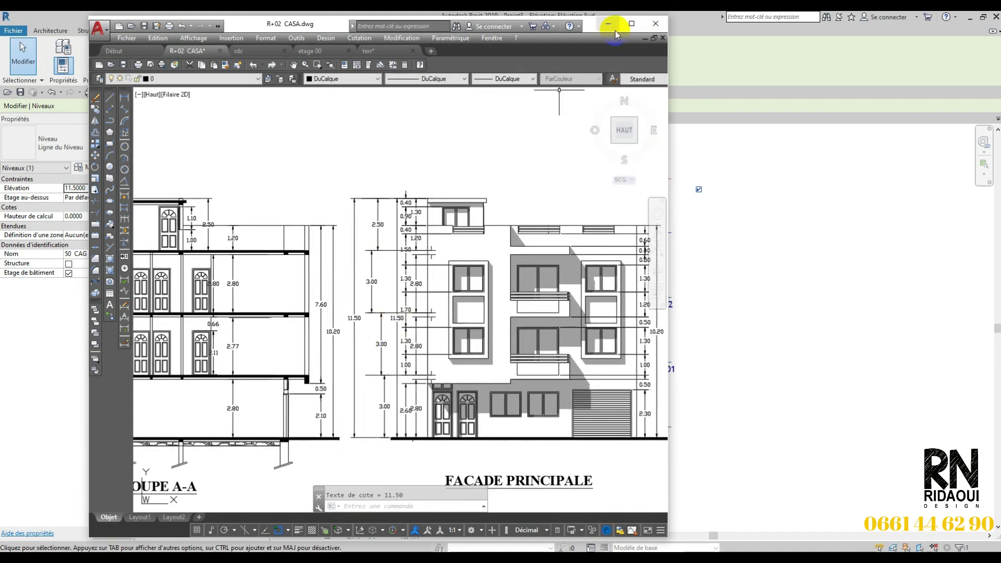
- Switch back to Revit and review the level stack in Elévation Sud and the linked drawing in the 10 RDC floor plan
click(608, 25)
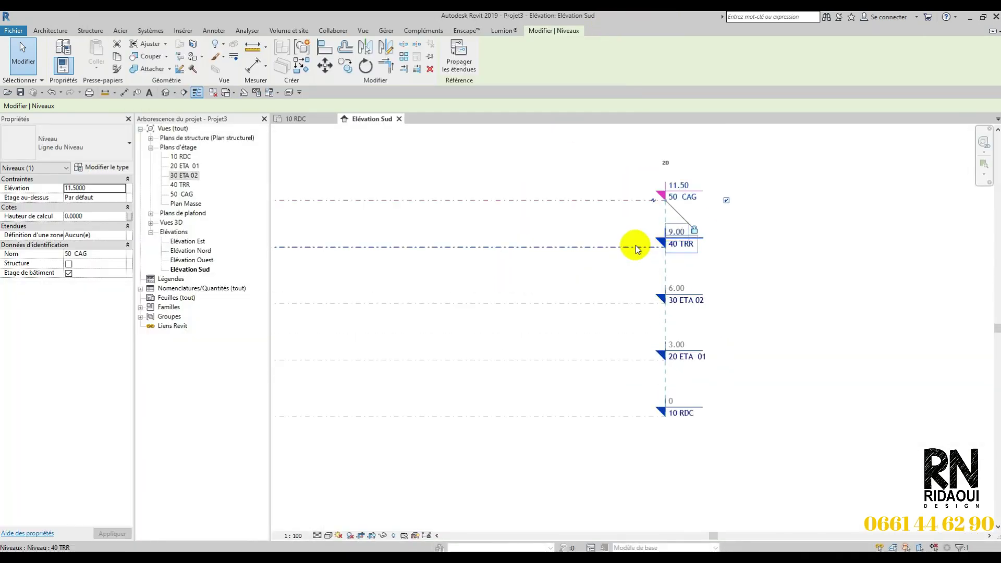
scroll(624, 305, down, 1)
middle_drag(624, 306, 610, 311)
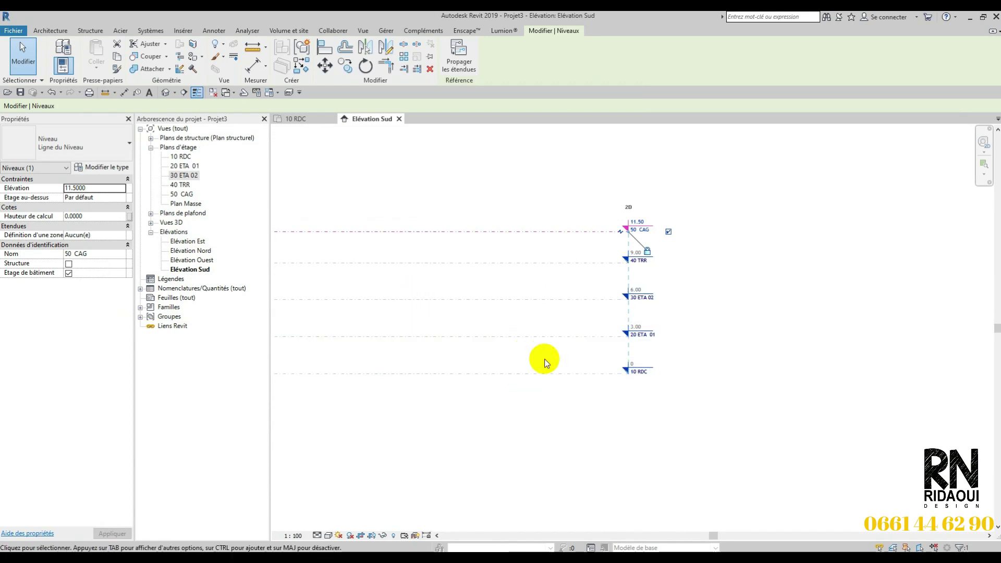
middle_drag(540, 365, 588, 354)
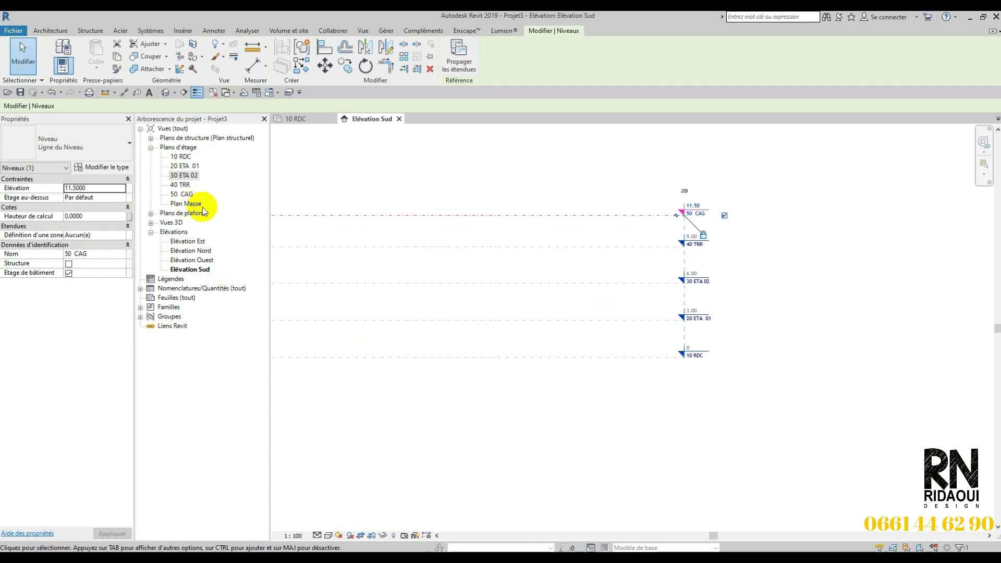
scroll(484, 288, down, 1)
middle_drag(484, 288, 580, 277)
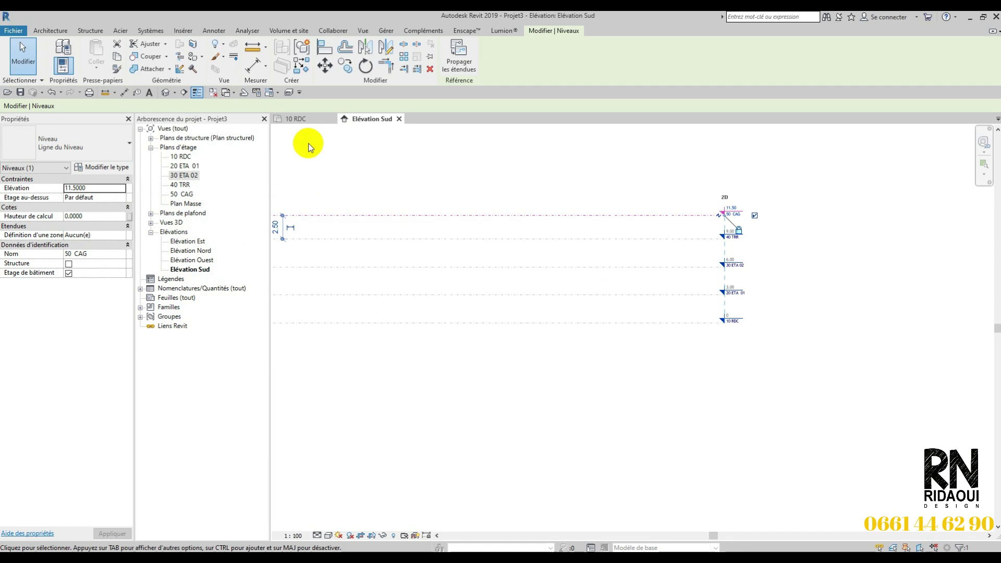
double_click(182, 158)
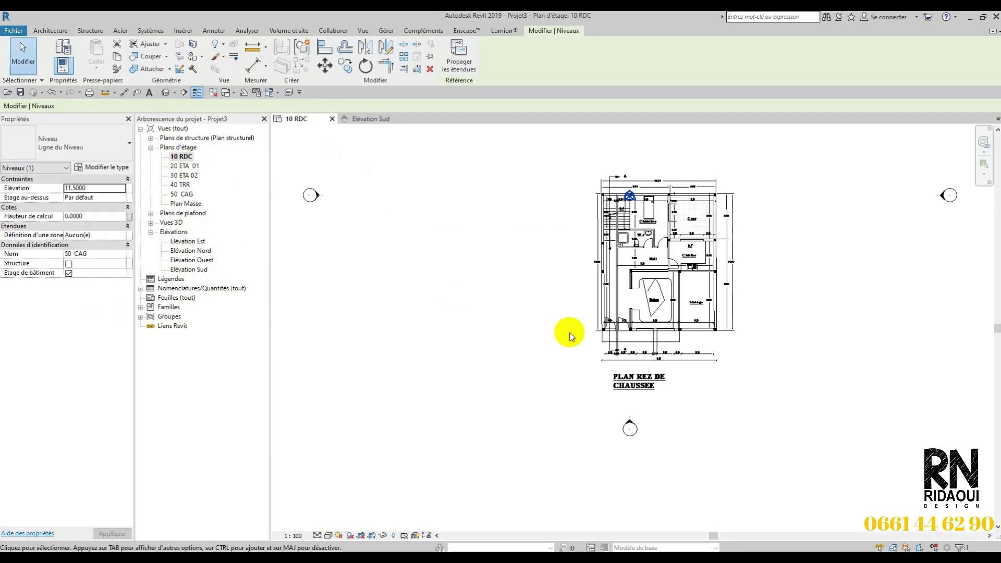
scroll(548, 261, up, 2)
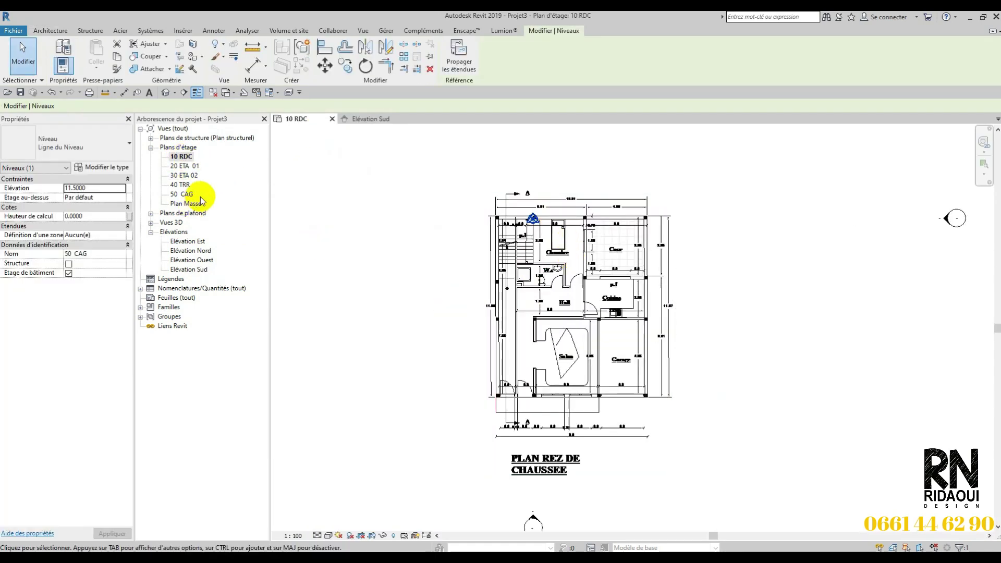
- Link the CAD file etage 00.dwg into the 20 ETA 01 floor plan and inspect its stair corner up close
double_click(191, 168)
scroll(585, 326, down, 5)
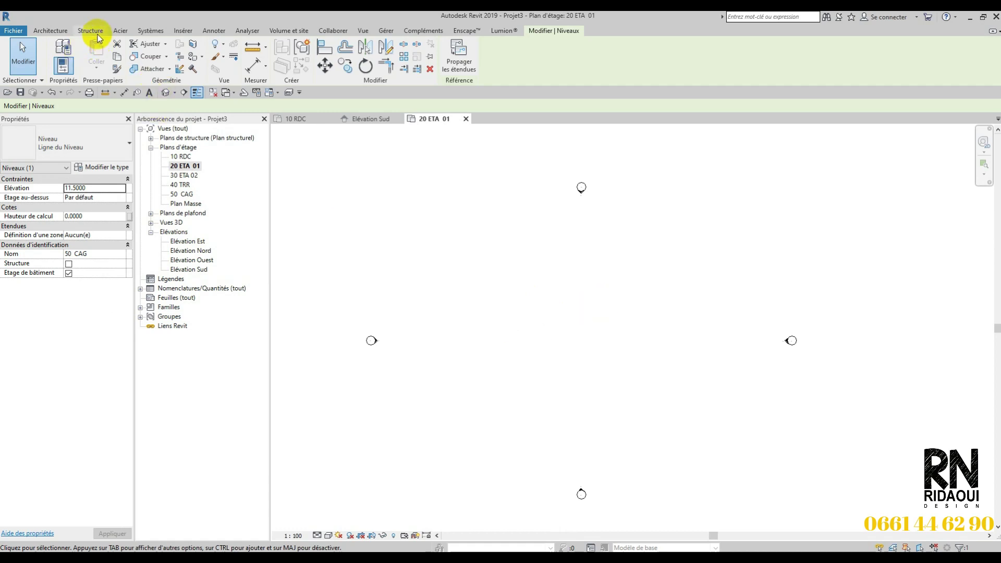
click(183, 32)
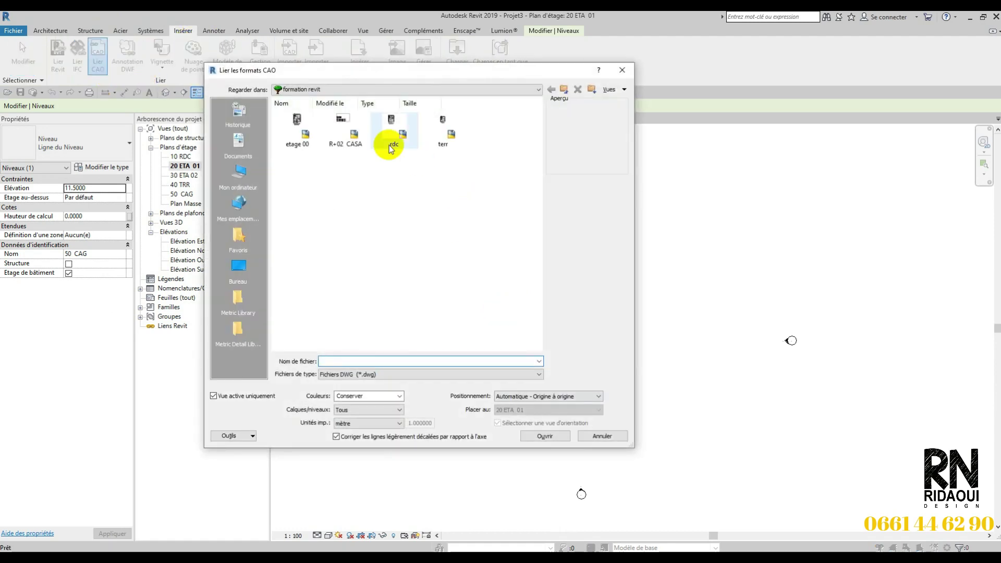
click(306, 143)
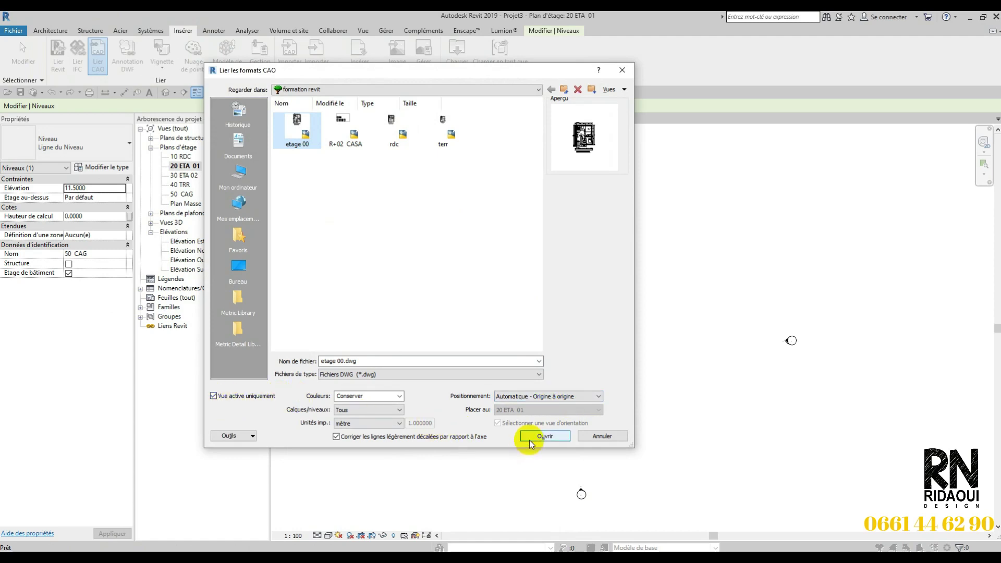
click(557, 440)
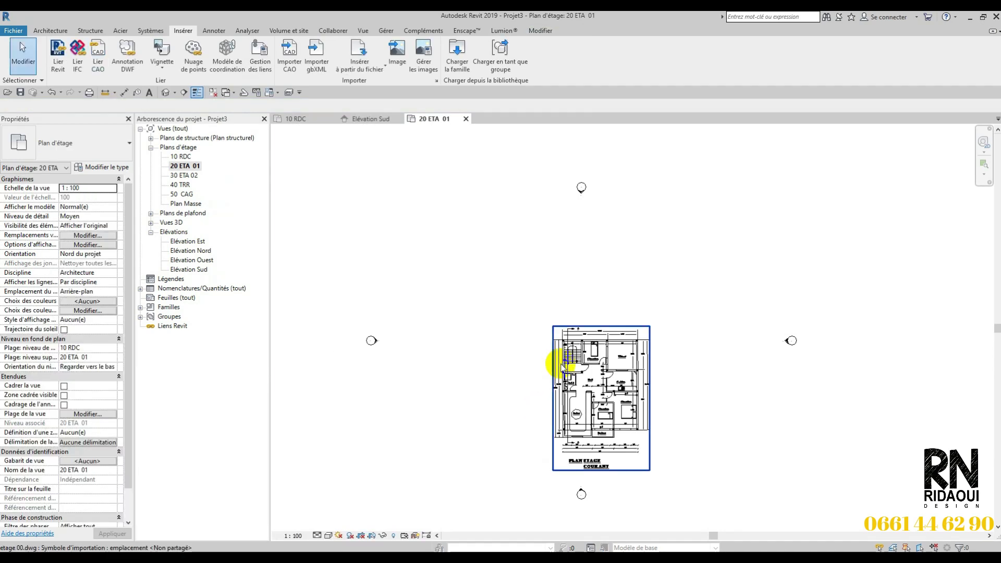
scroll(563, 334, up, 3)
scroll(538, 282, up, 8)
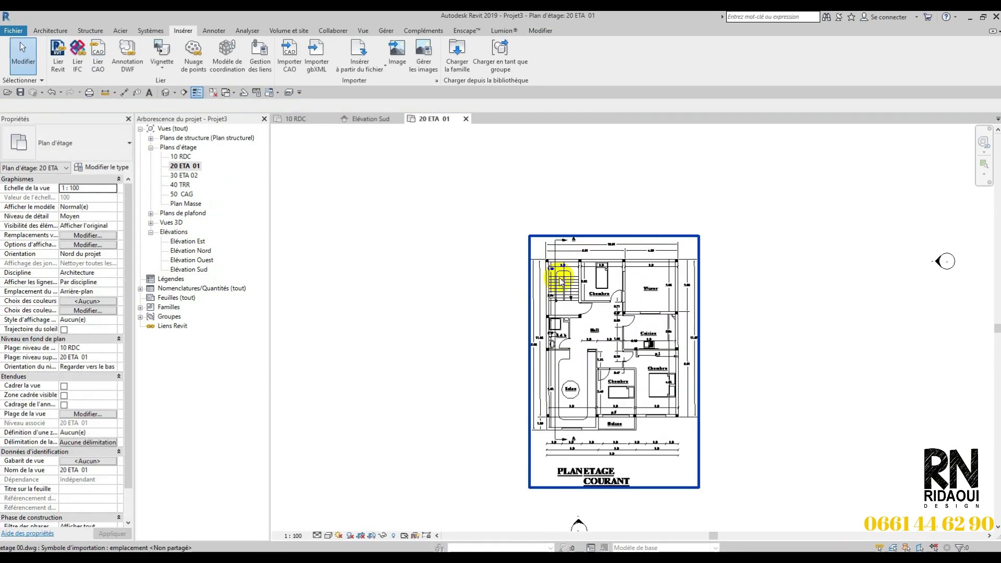
drag(601, 281, 576, 305)
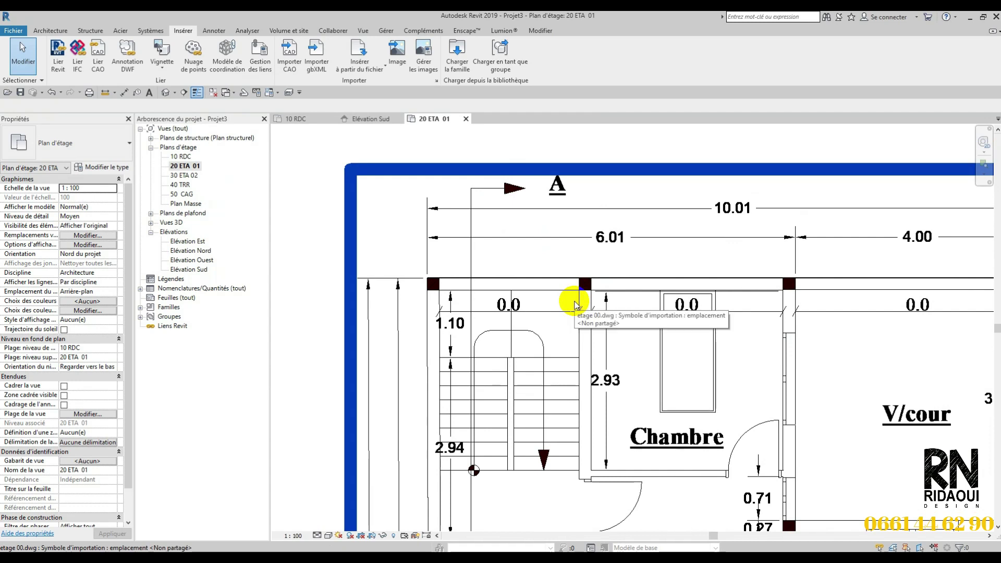
scroll(573, 323, down, 6)
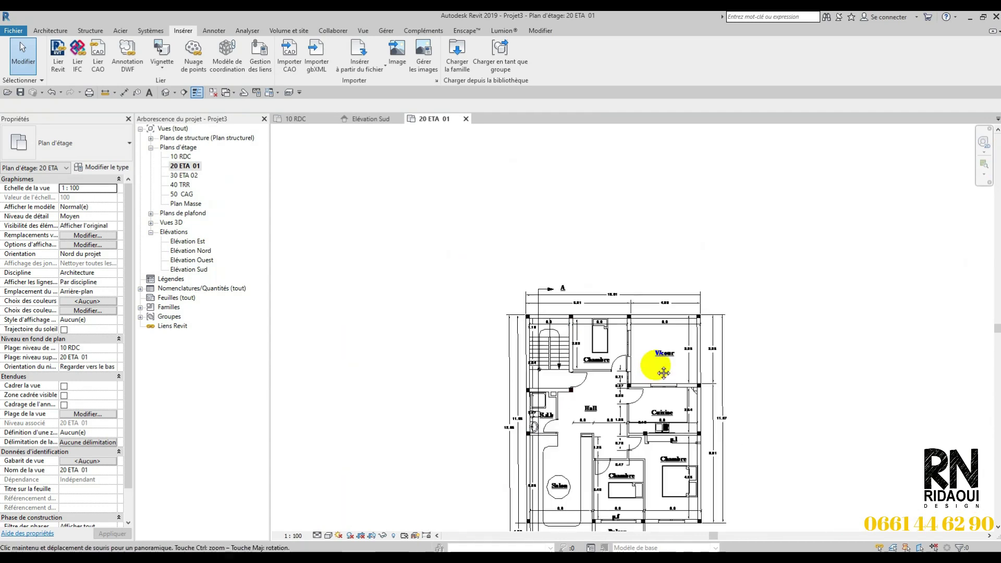
- Link etage 00.dwg into the 30 ETA 02 floor plan, accepting a new instance of the existing link
double_click(182, 175)
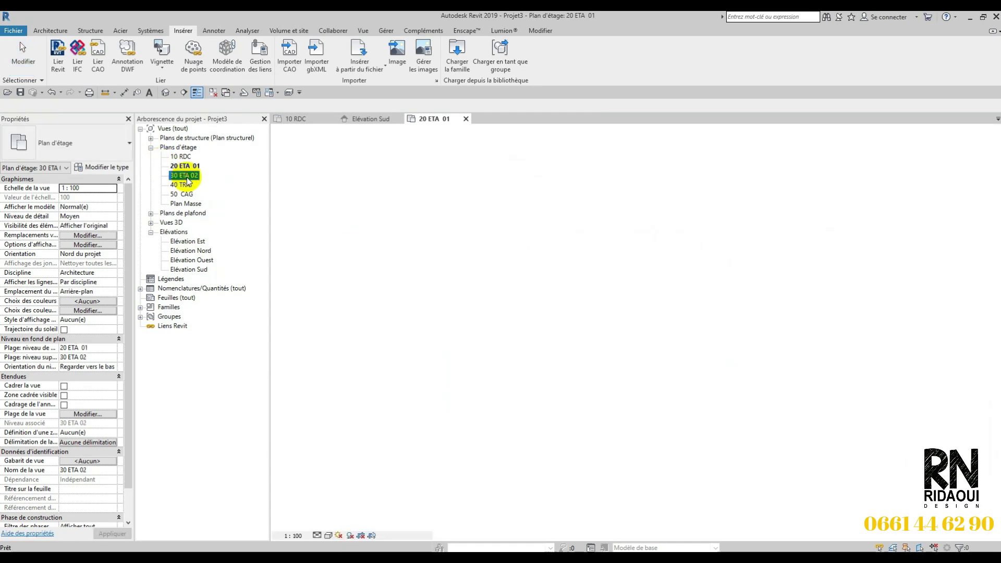
middle_drag(562, 355, 526, 342)
scroll(525, 342, down, 2)
click(97, 57)
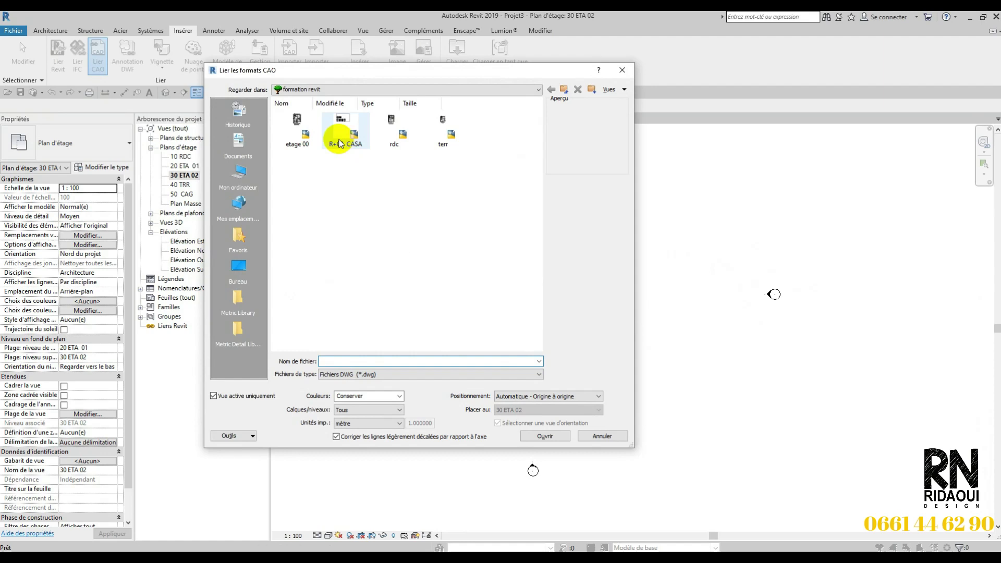
click(299, 137)
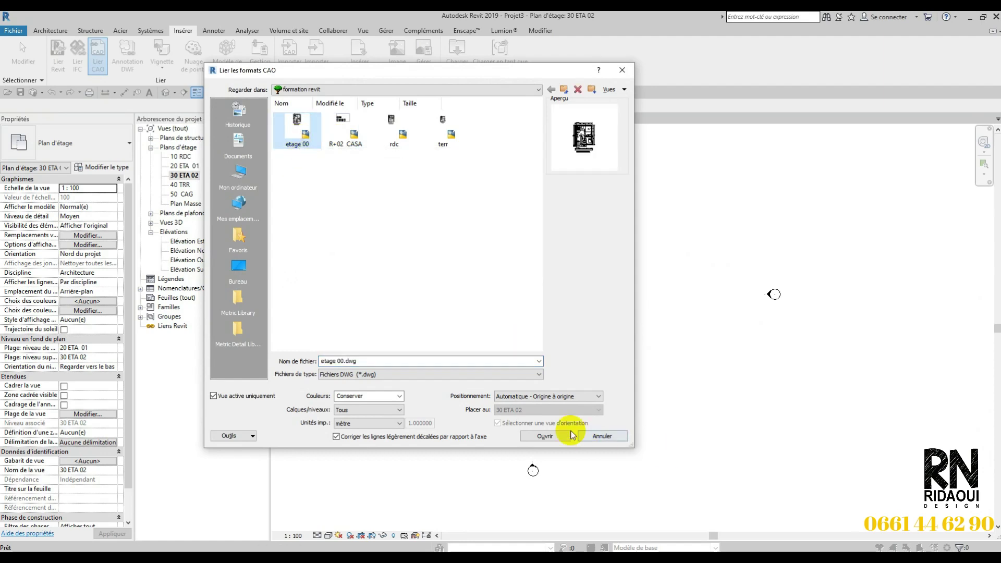
click(545, 436)
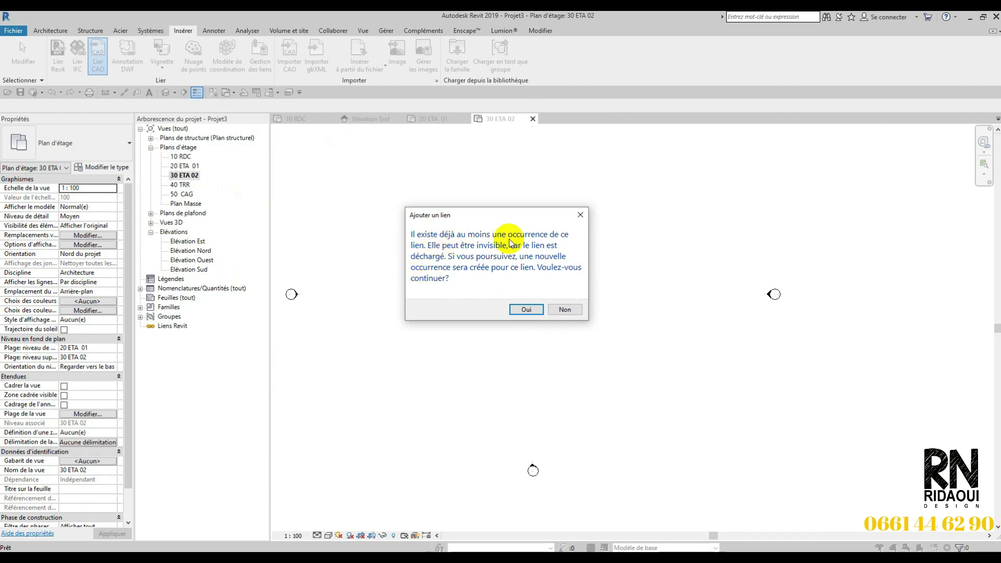
click(524, 309)
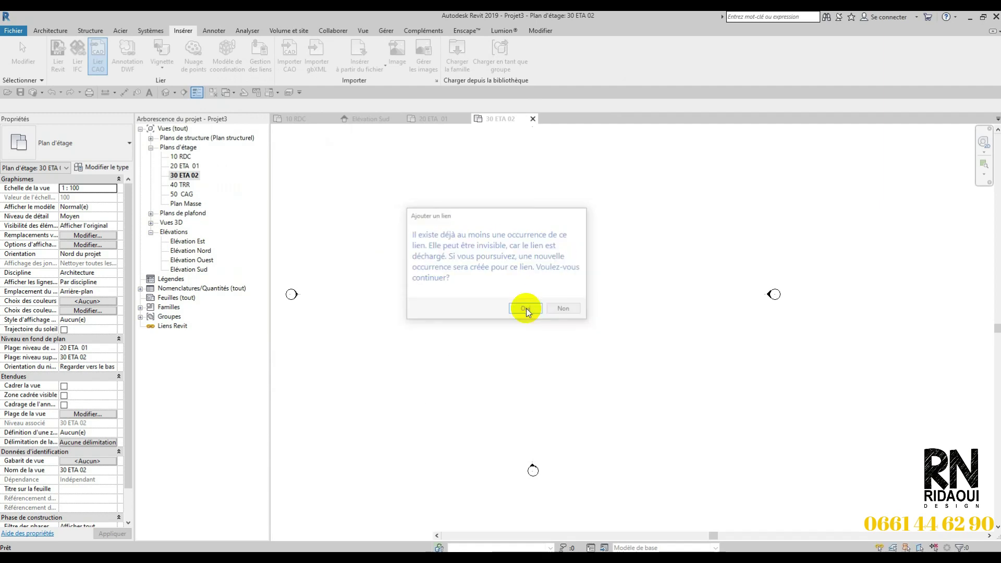
middle_drag(553, 351, 592, 349)
click(483, 277)
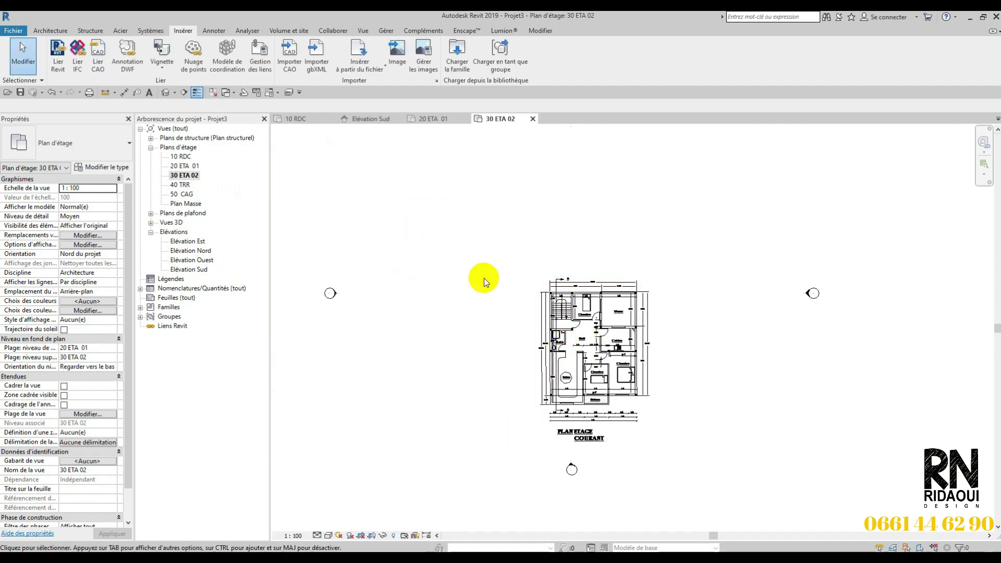
- Link the terrace drawing terr.dwg into the 40 TRR floor plan
double_click(181, 184)
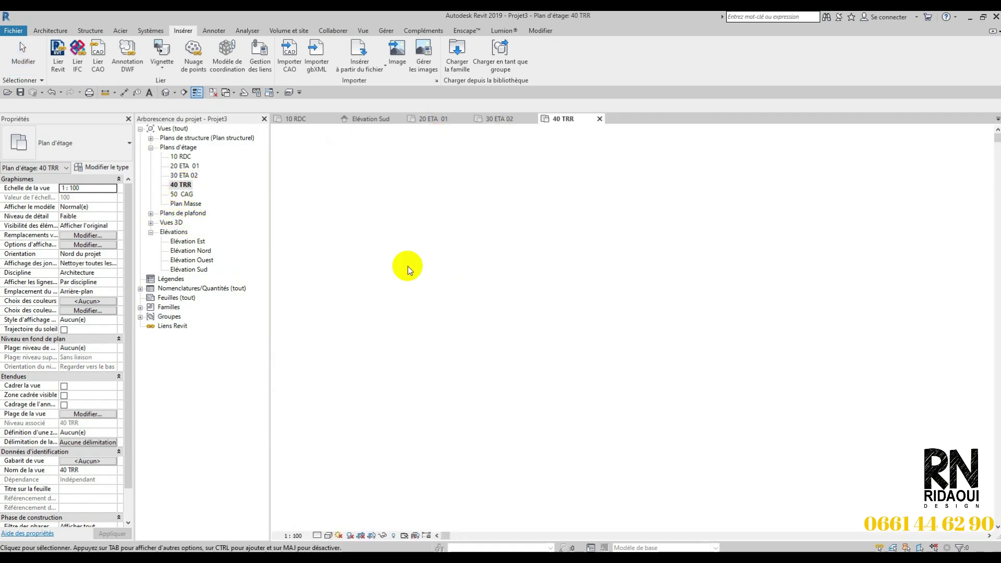
click(97, 57)
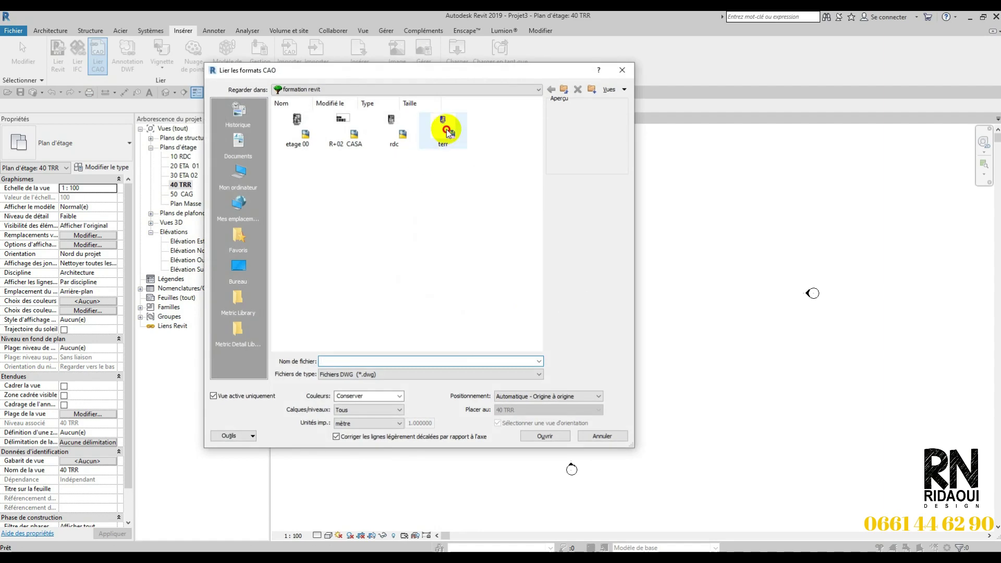
click(443, 134)
click(545, 437)
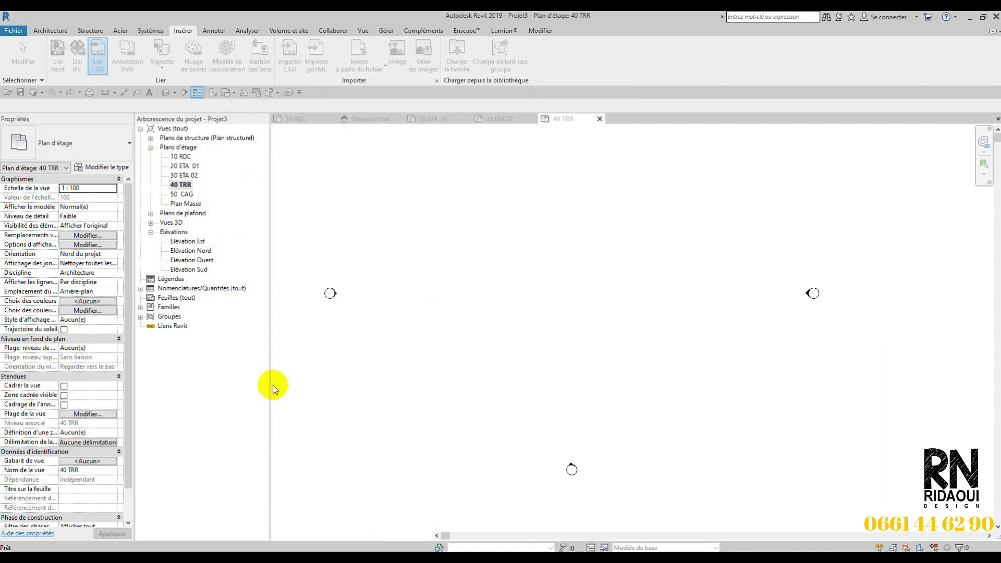
scroll(488, 146, down, 3)
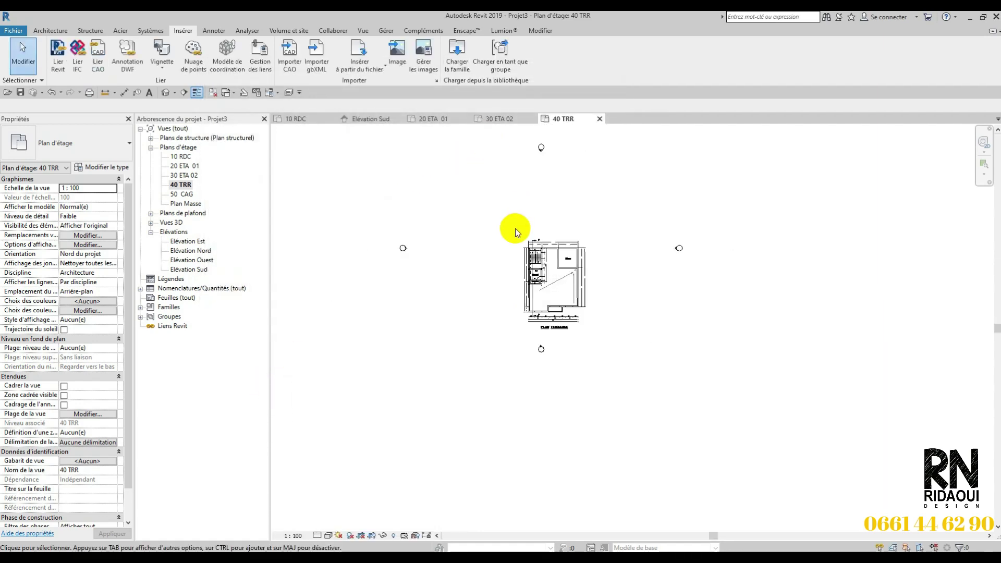
middle_drag(487, 246, 496, 272)
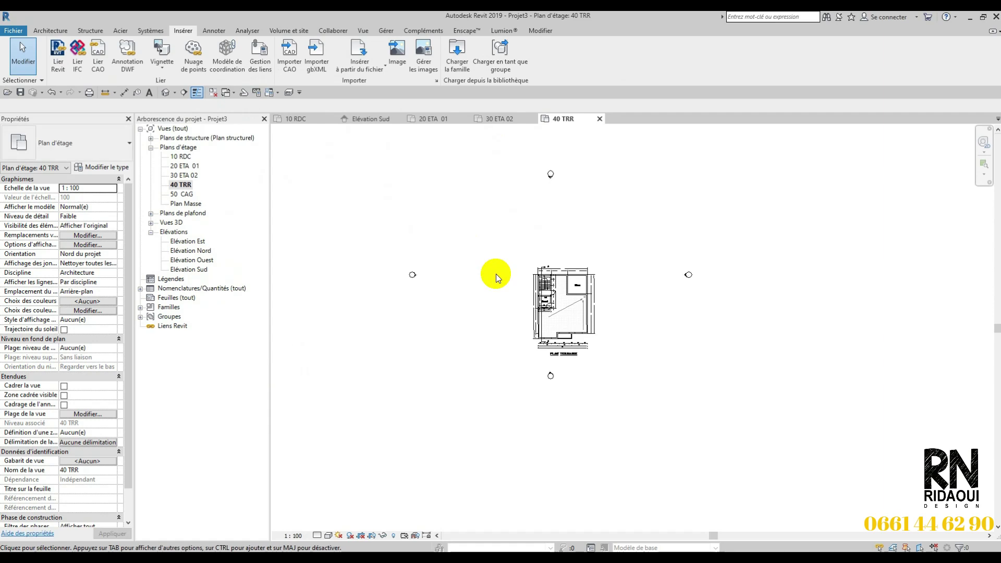
middle_drag(449, 262, 450, 287)
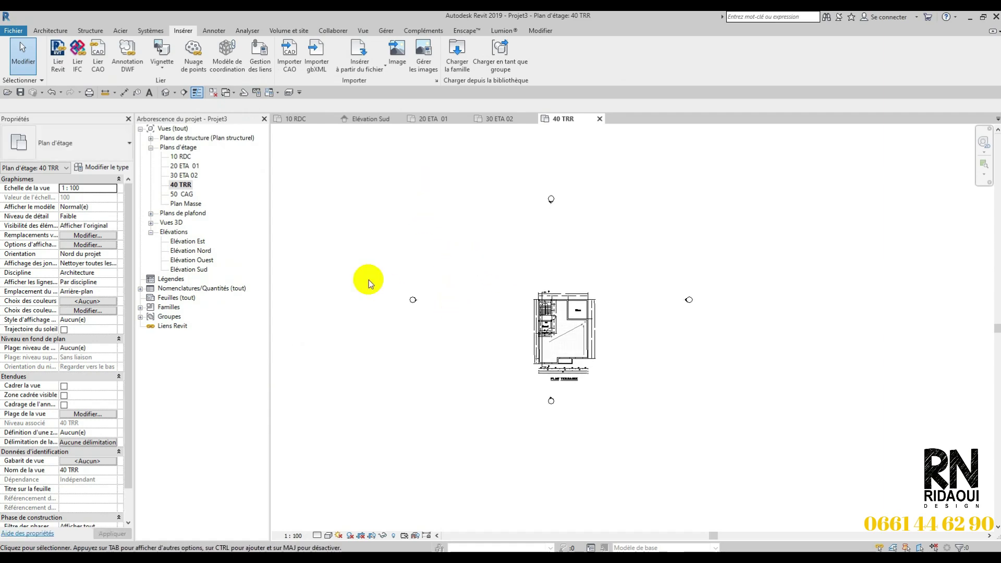
- Open the default 3D view and orbit it to examine the stacked levels
click(166, 92)
shift+middle_drag(525, 339, 618, 303)
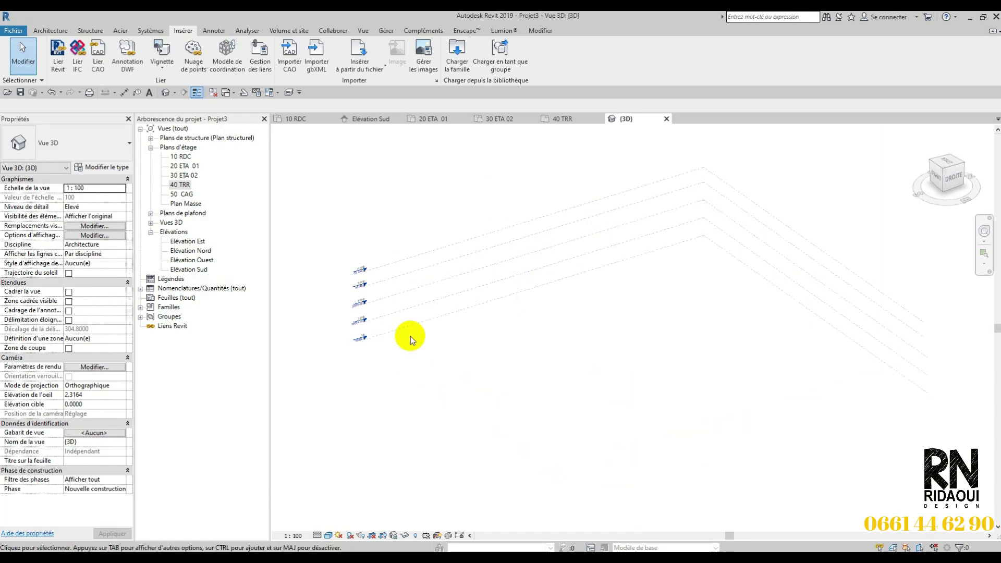